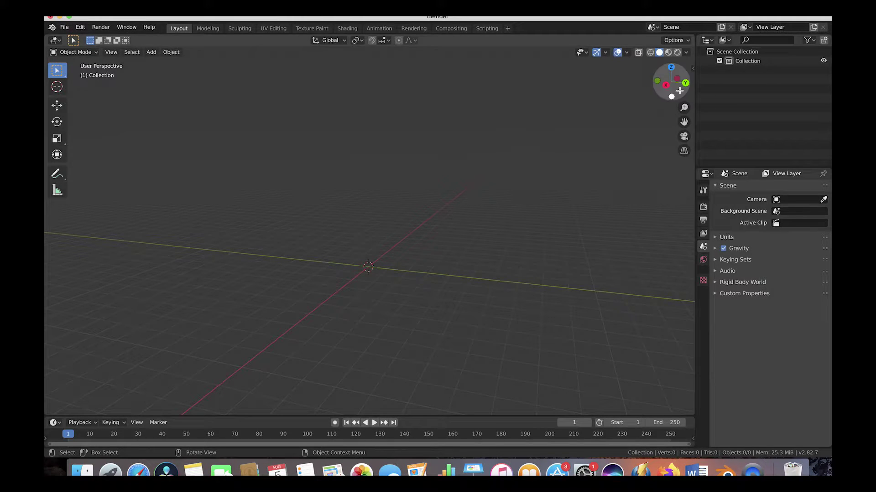
Add a Collision Cube from the KHAOS add-on's extras to the empty scene
left_click(692, 69)
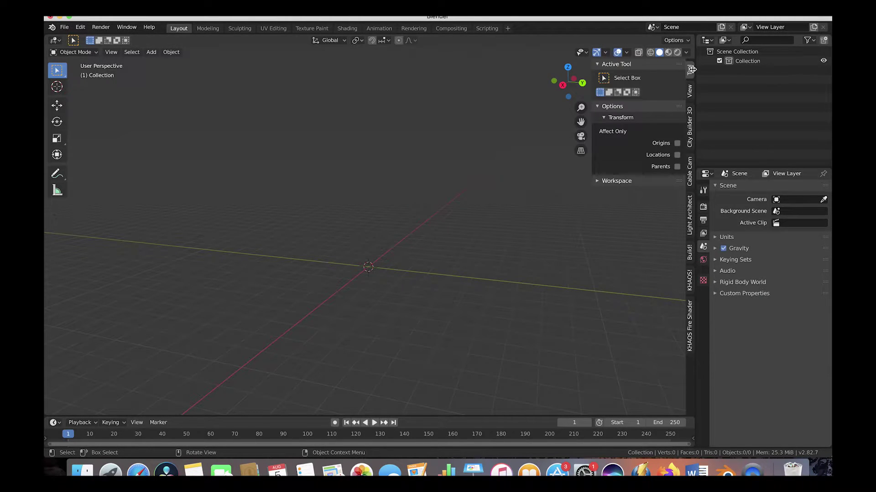
left_click(689, 279)
scroll(597, 243, "down", 15)
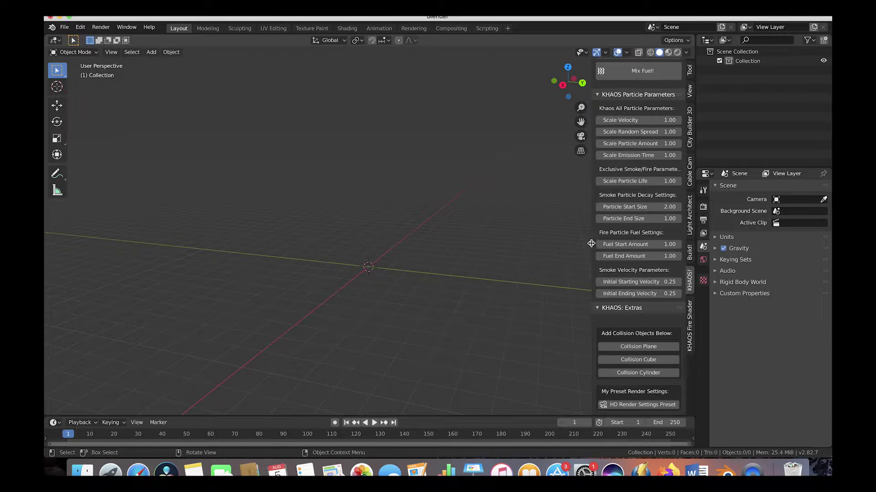
left_click_drag(591, 243, 561, 245)
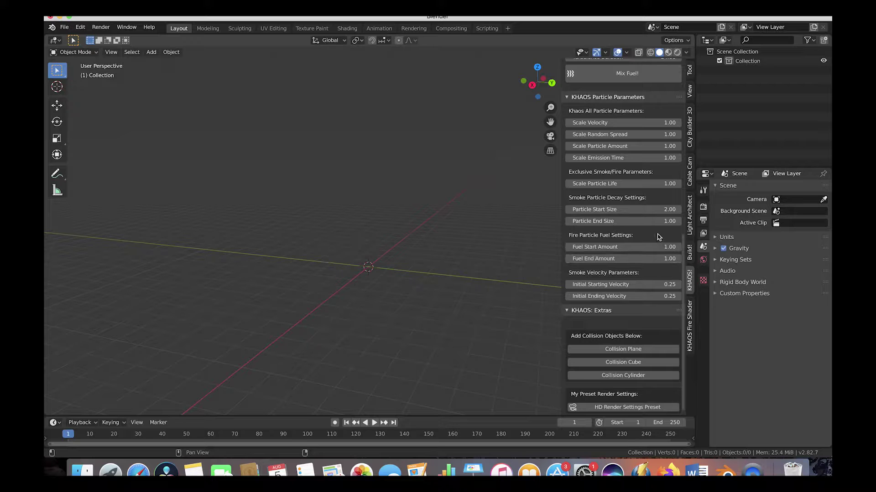
left_click(622, 362)
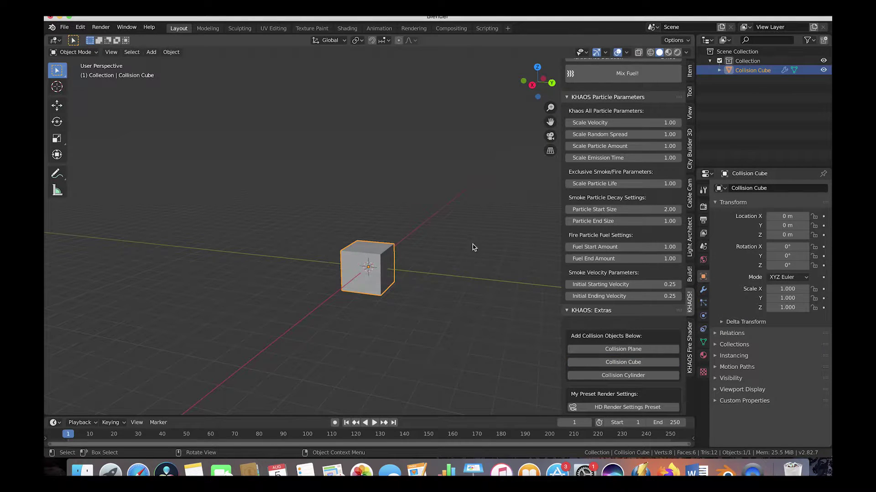
Scale the collision cube into a wide, thin slab, about 5.66 in X and Y and 0.08 in Z
key("s")
key("z")
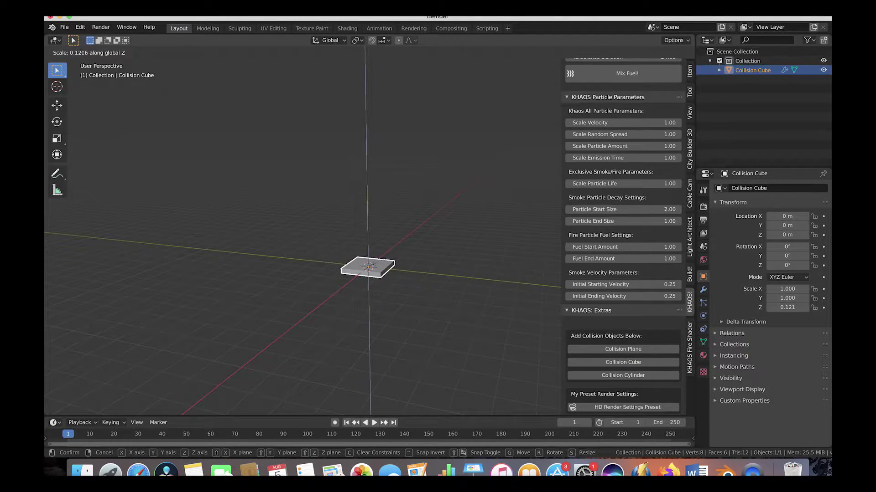
left_click(383, 260)
key("s")
left_click(453, 248)
key("s")
key("z")
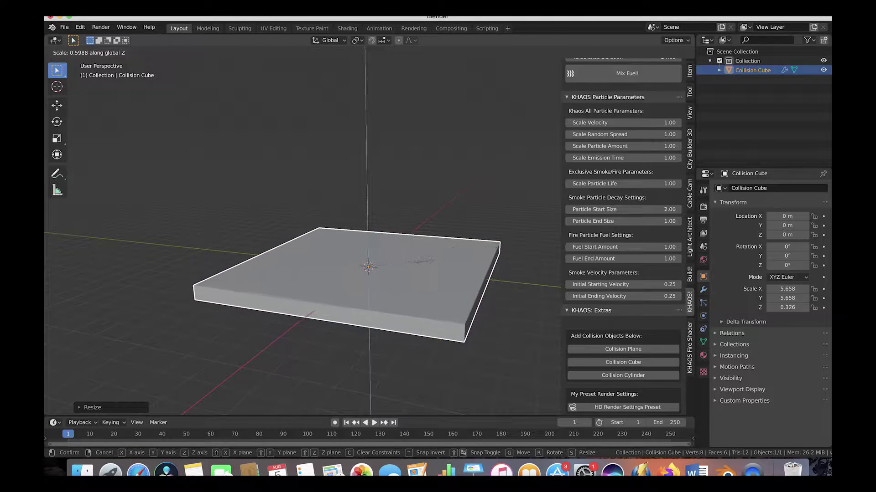
left_click(471, 258)
middle_click_drag(470, 258, 365, 339)
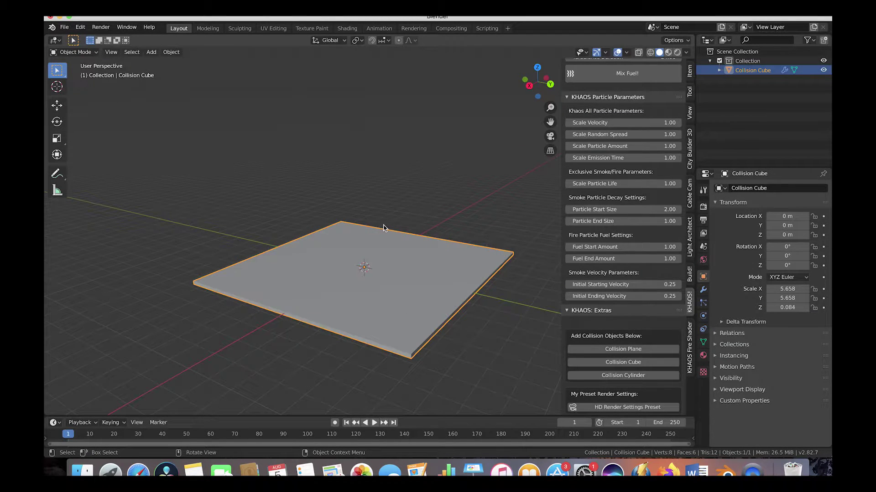
Add Rigid Body physics to the collision slab and set its type to Passive
left_click(703, 316)
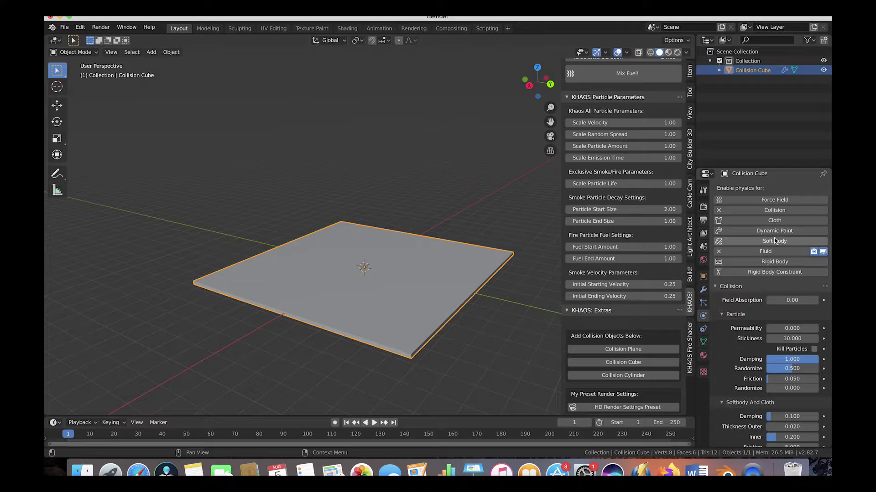
middle_click_drag(385, 253, 400, 251)
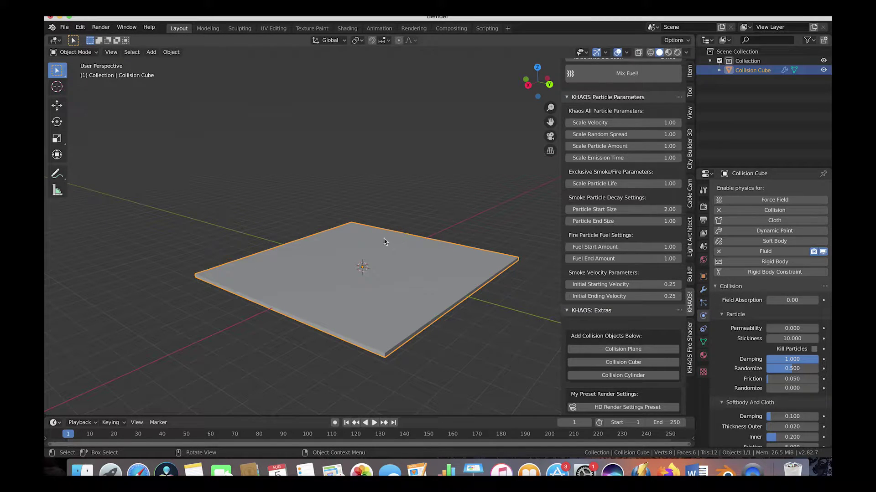
left_click(772, 262)
left_click(715, 286)
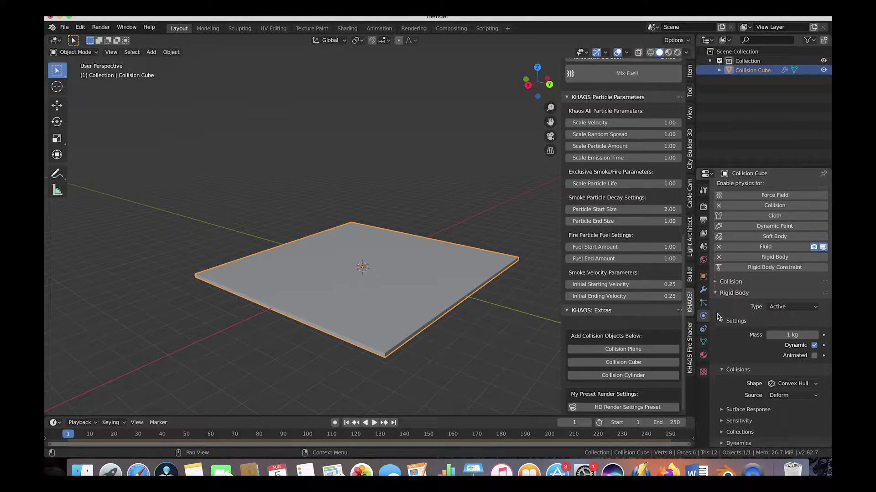
scroll(718, 316, "down", 1)
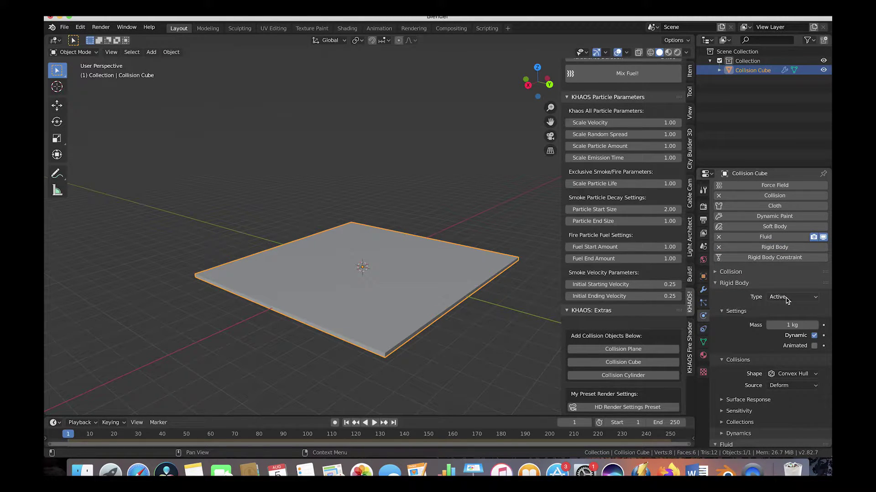
left_click(786, 297)
left_click(783, 319)
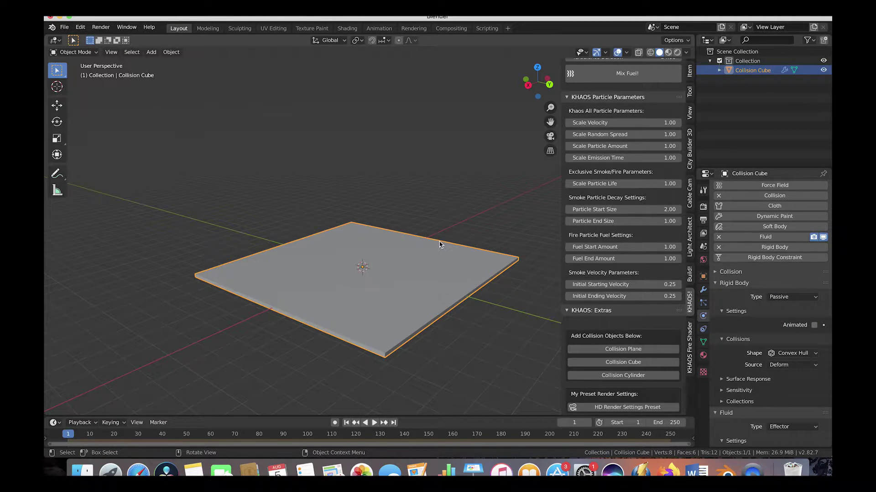
scroll(316, 300, "right", 6)
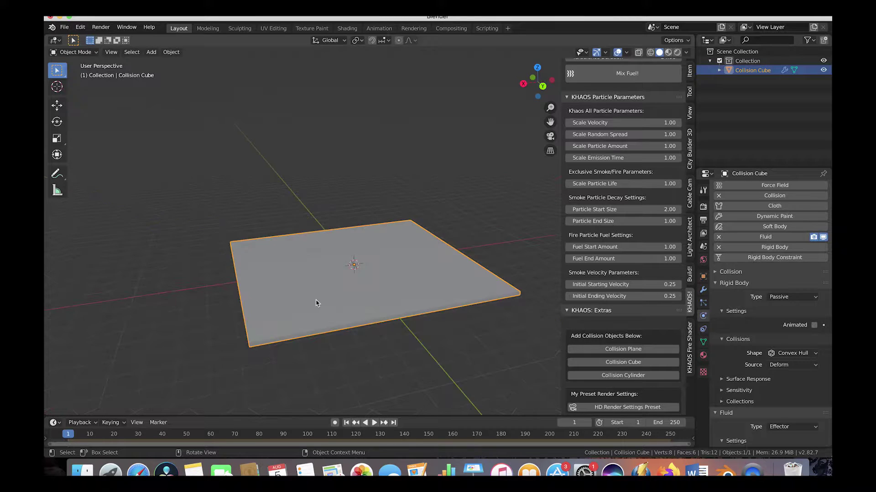
scroll(316, 300, "left", 3)
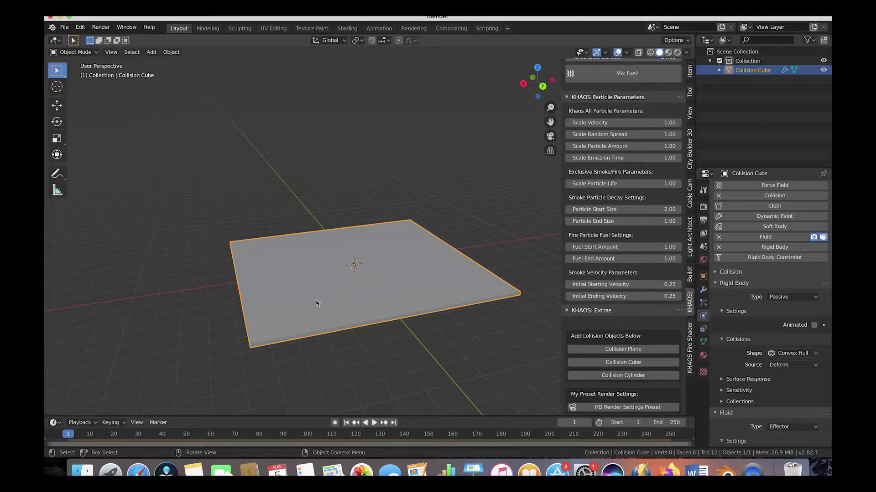
Import TexturesCom_Posters0024_M.jpg from the Downloads folder as an image plane
left_click(64, 27)
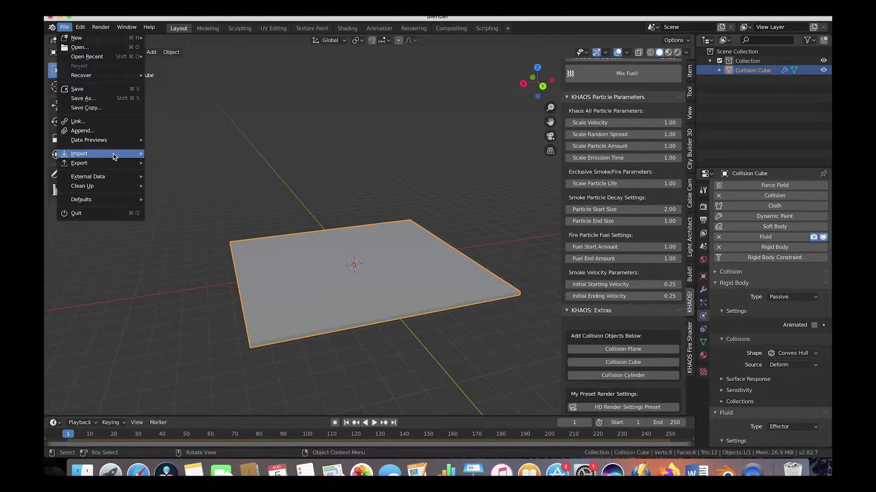
mouse_move(114, 156)
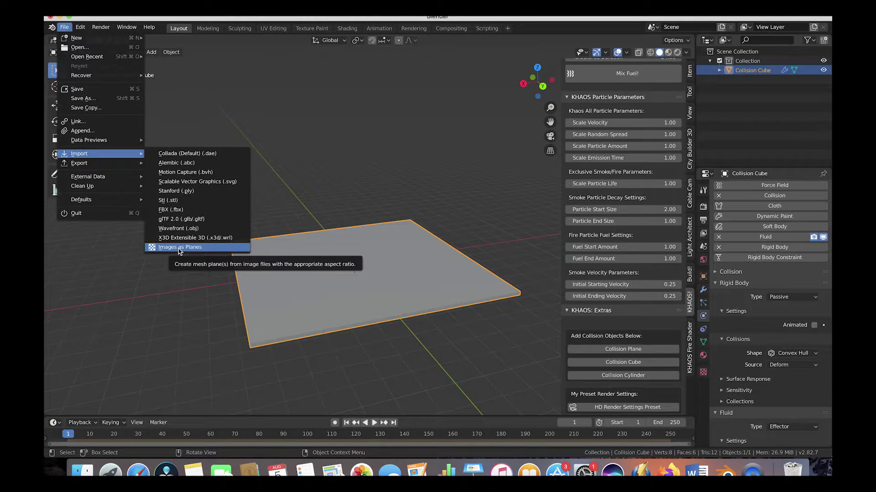
left_click(80, 27)
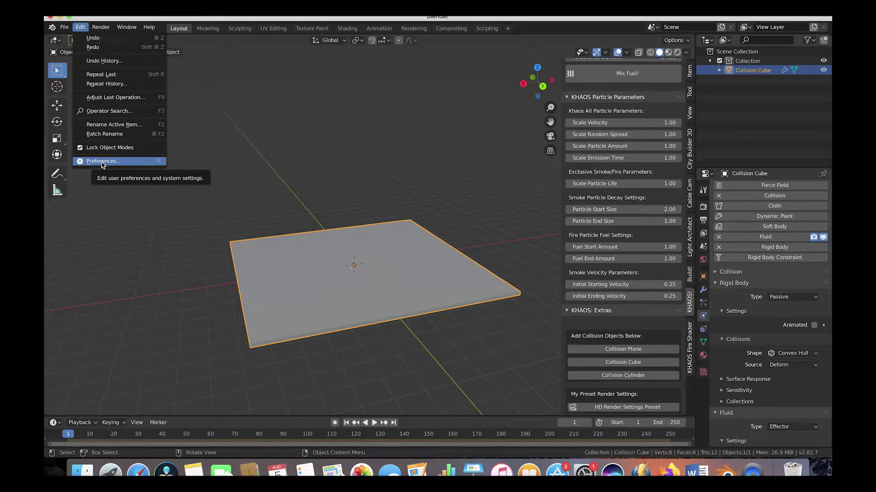
mouse_move(64, 27)
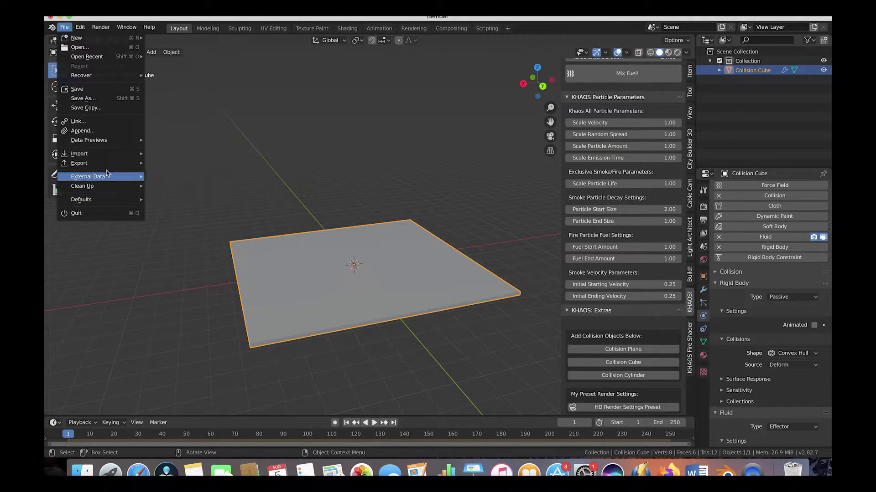
mouse_move(79, 153)
left_click(214, 257)
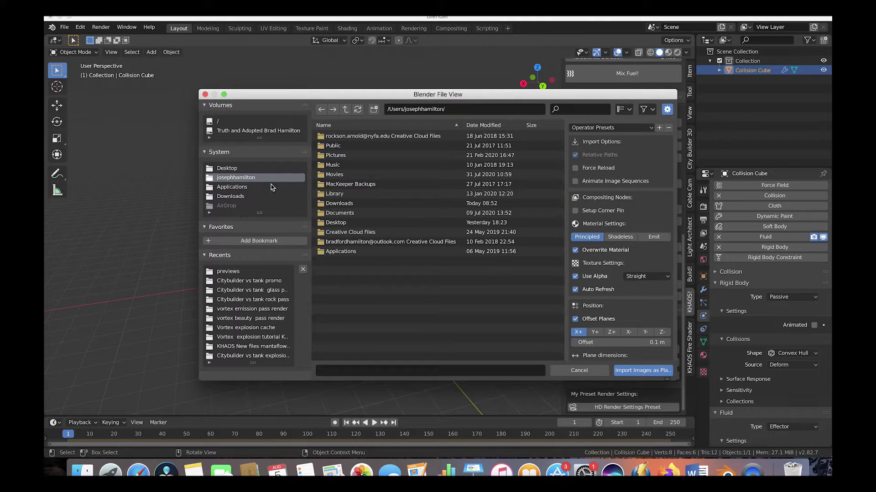
left_click(231, 196)
scroll(386, 250, "down", 5)
scroll(387, 250, "down", 15)
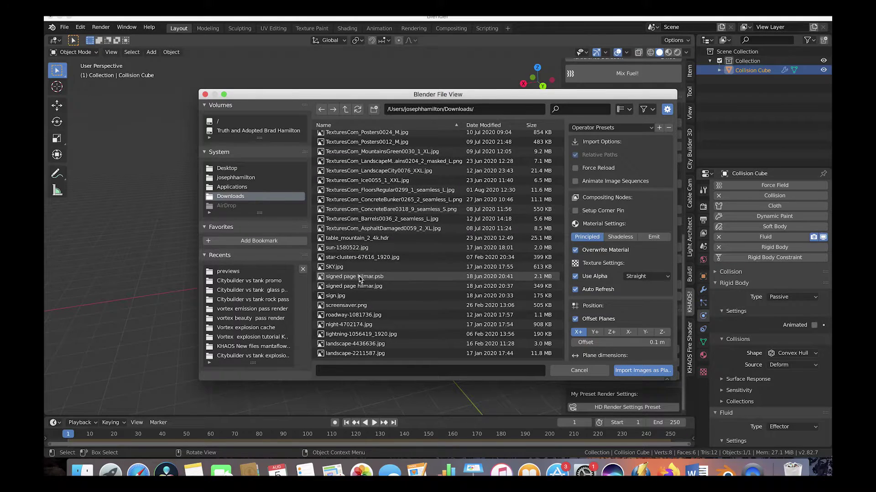
scroll(359, 279, "up", 3)
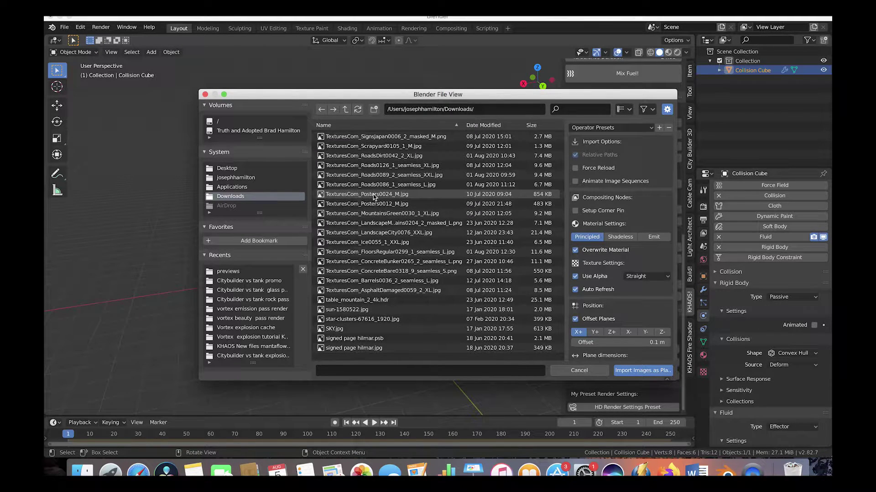
left_click(349, 195)
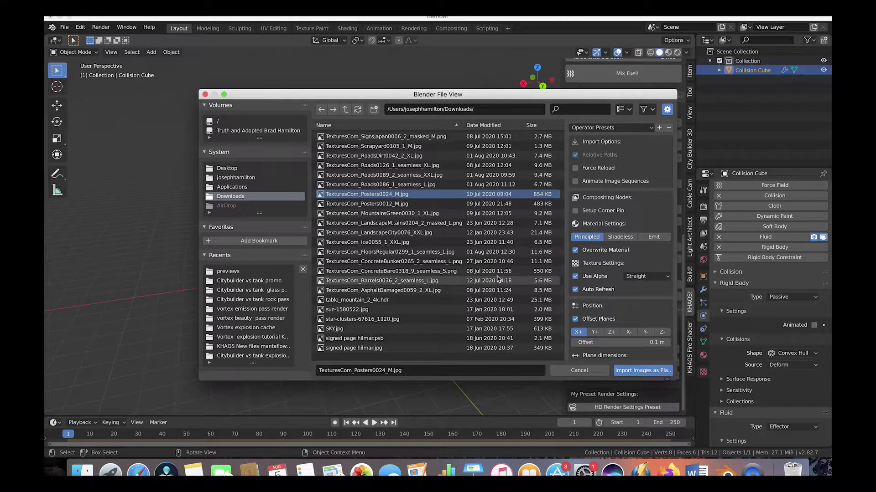
left_click(641, 371)
Move the imported poster plane up so it floats above the slab
scroll(370, 220, "up", 5)
middle_click_drag(369, 220, 354, 273)
key("g")
left_click(388, 158)
scroll(389, 158, "down", 3)
scroll(389, 158, "left", 5)
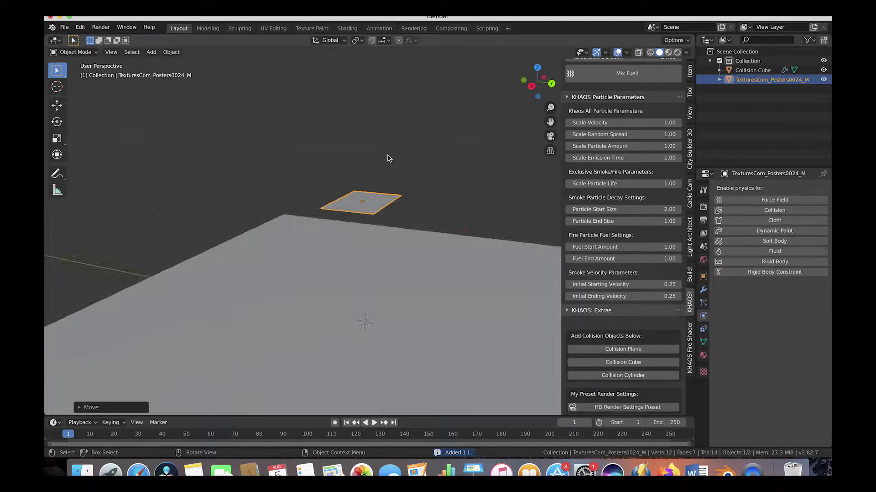
scroll(389, 159, "right", 5)
scroll(389, 158, "left", 5)
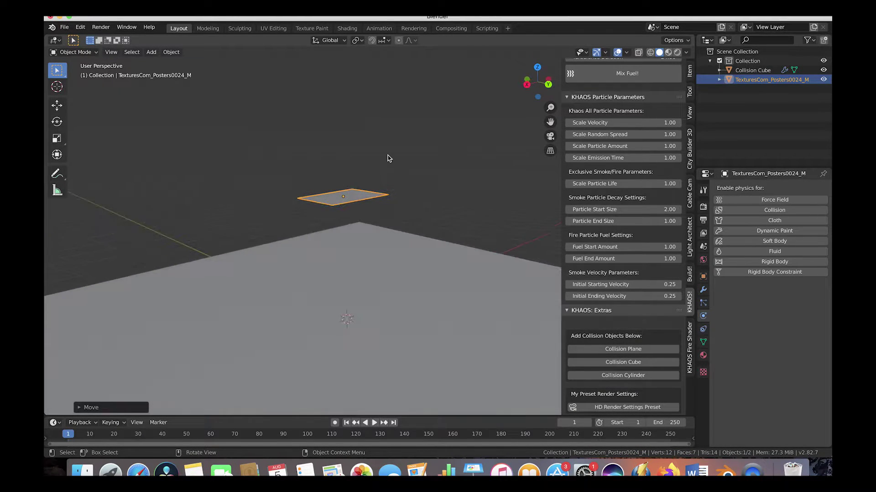
scroll(388, 158, "right", 2)
Rotate the poster plane 90 degrees around the X axis so it stands upright
key("s")
type("rx90")
key("Return")
scroll(351, 123, "down", 4)
scroll(352, 123, "right", 4, "shift")
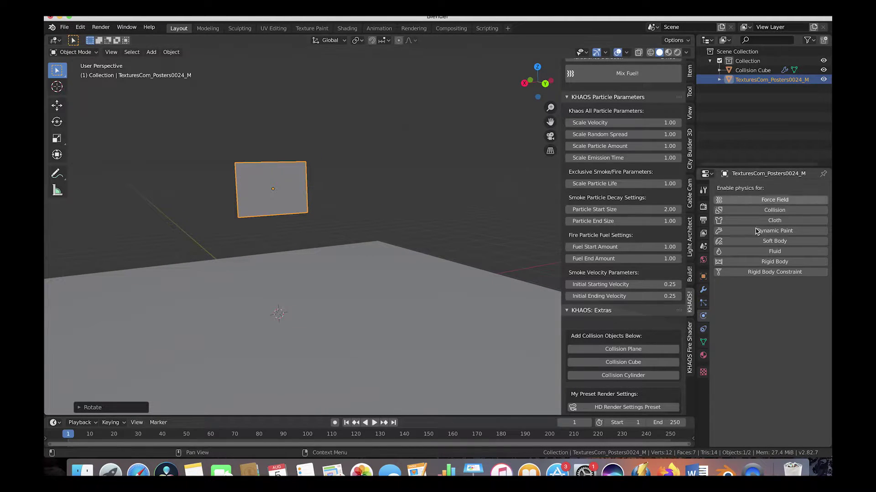
scroll(244, 177, "left", 5)
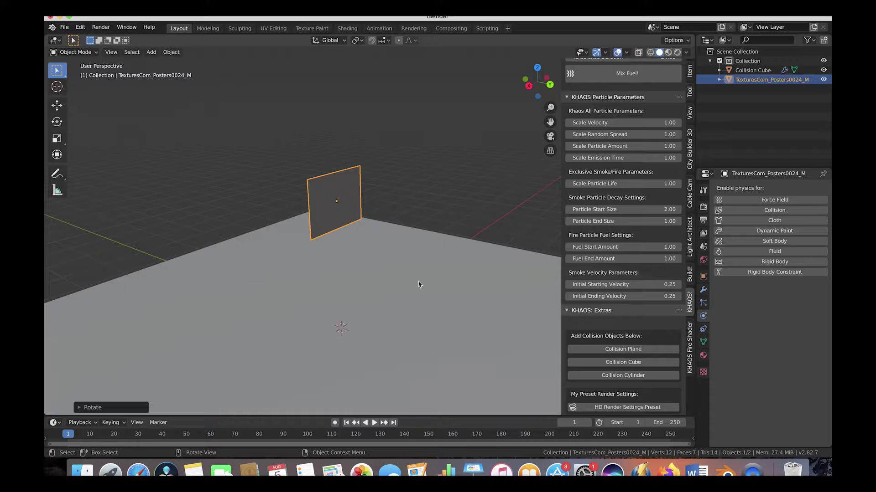
Set the scene's render engine to Cycles
left_click(703, 208)
left_click(798, 188)
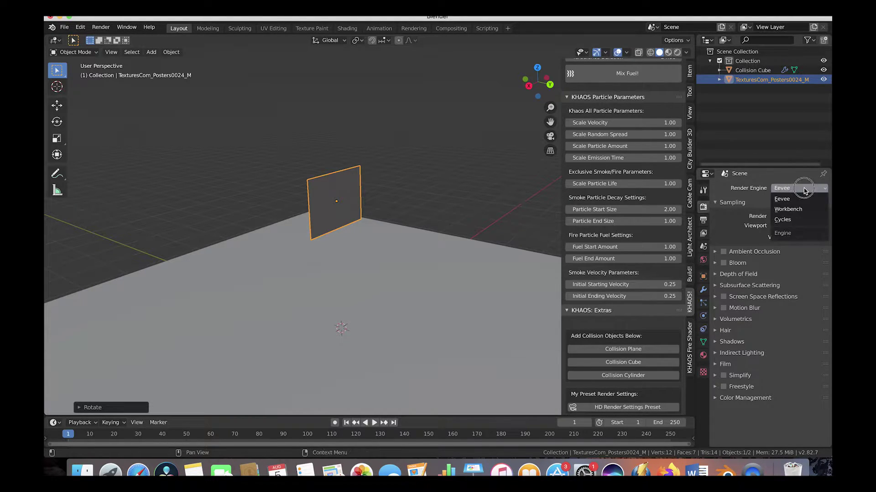
left_click(783, 219)
Inspect the poster plane's texture in rendered shading from several angles, and return the viewport to solid shading
scroll(331, 251, "left", 2)
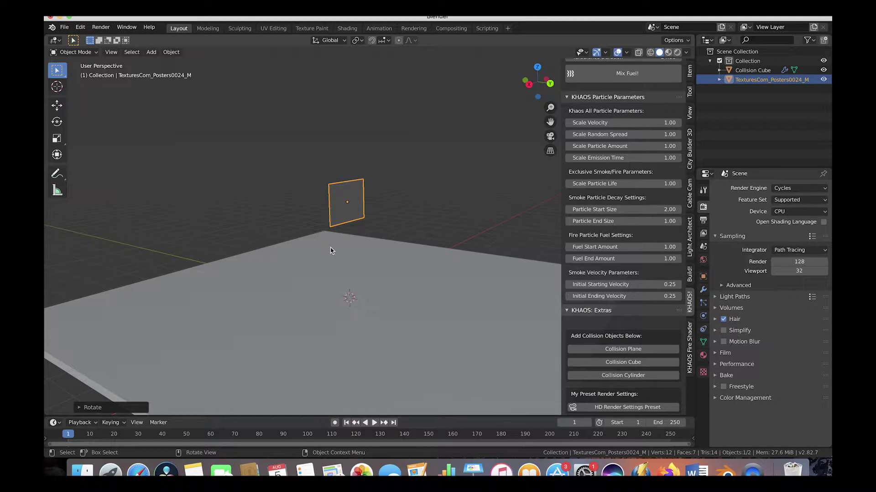
key("z")
left_click(349, 196)
scroll(356, 249, "right", 5)
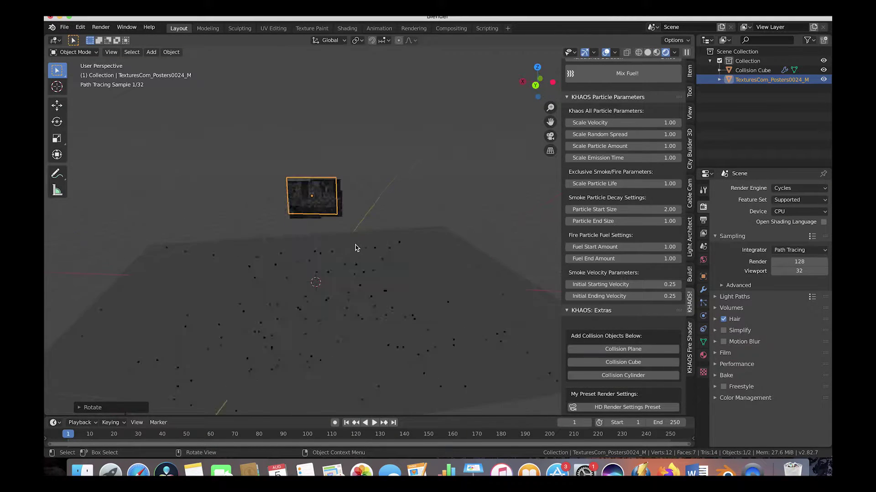
scroll(348, 198, "up", 4)
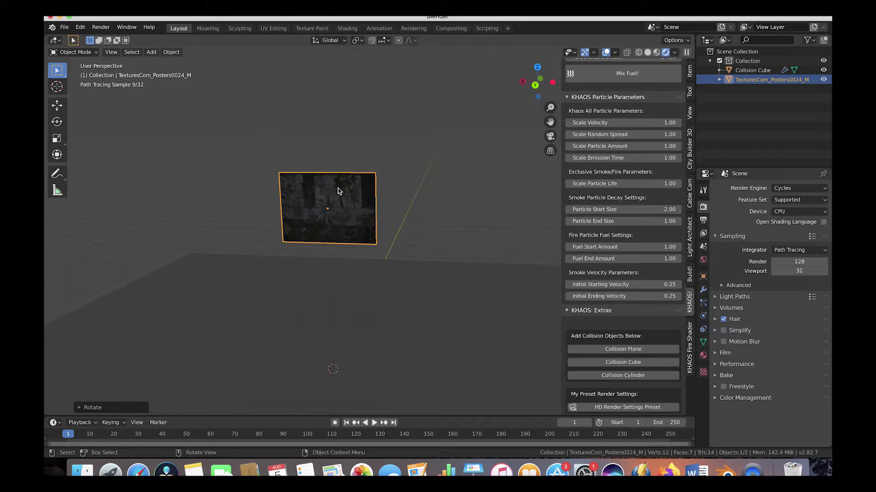
scroll(337, 198, "right", 5)
scroll(337, 198, "left", 8)
scroll(336, 198, "left", 5)
scroll(337, 197, "right", 6)
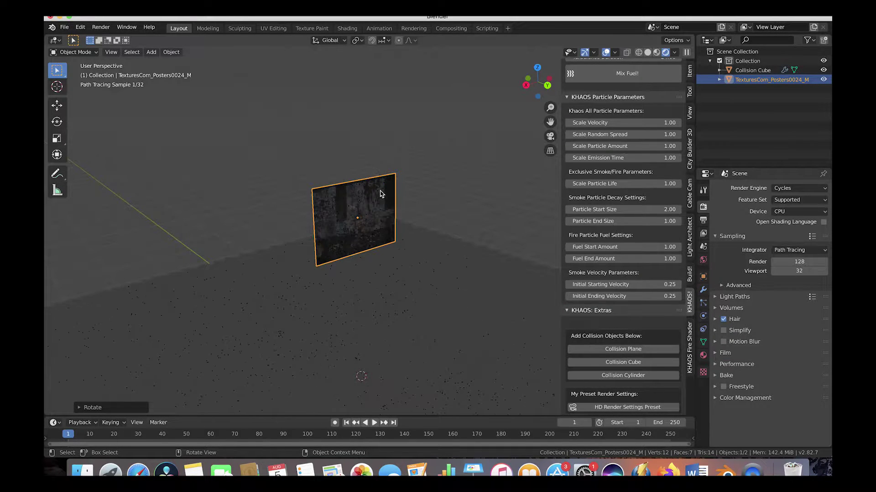
key("z")
left_click(401, 193)
Scale up the poster plane and lower it along the Z axis until it stands on the slab
key("s")
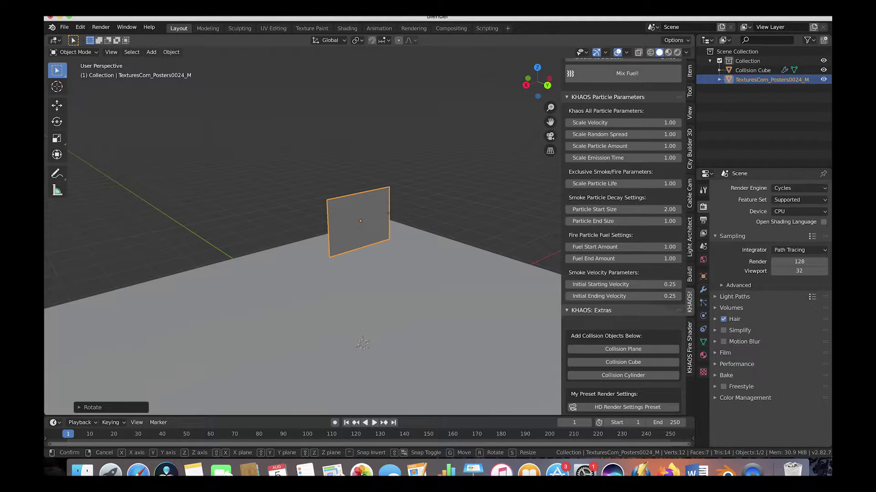
left_click(450, 198)
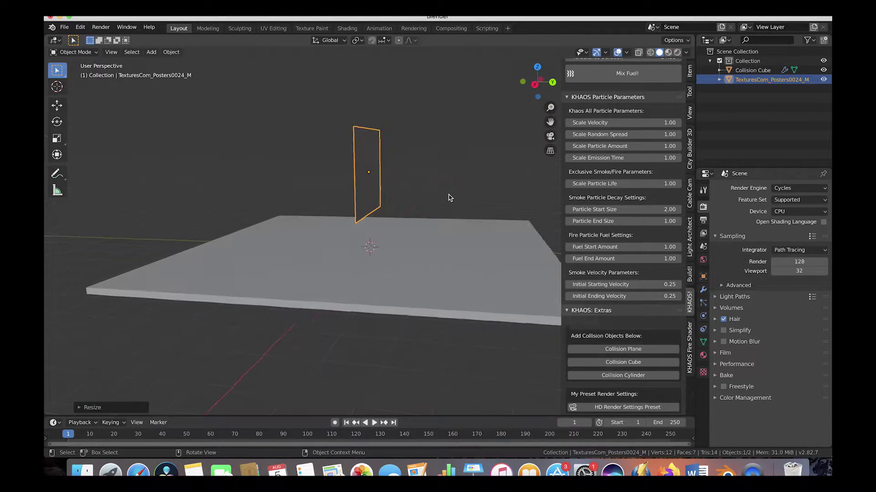
middle_click_drag(449, 197, 436, 197)
key("g")
key("z")
left_click(359, 229)
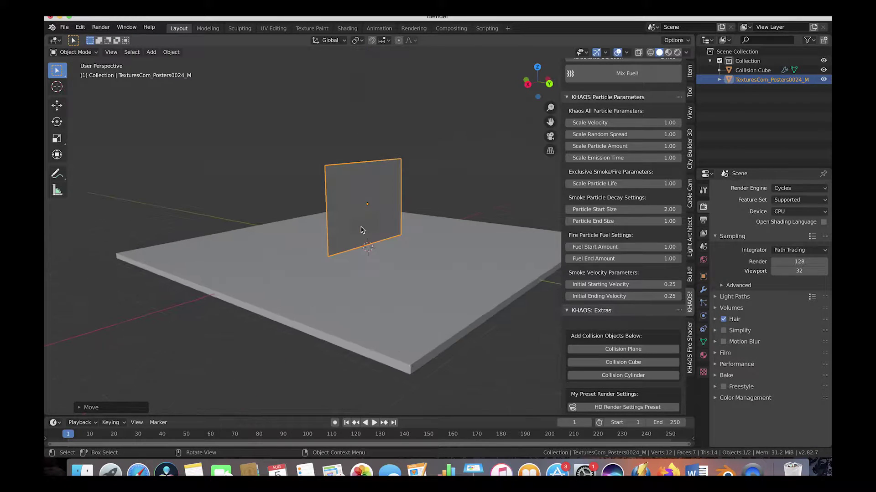
Extrude the poster plane's face about 0.2 m along its normal to give it thickness, and return to Object Mode
left_click(85, 52)
left_click(74, 73)
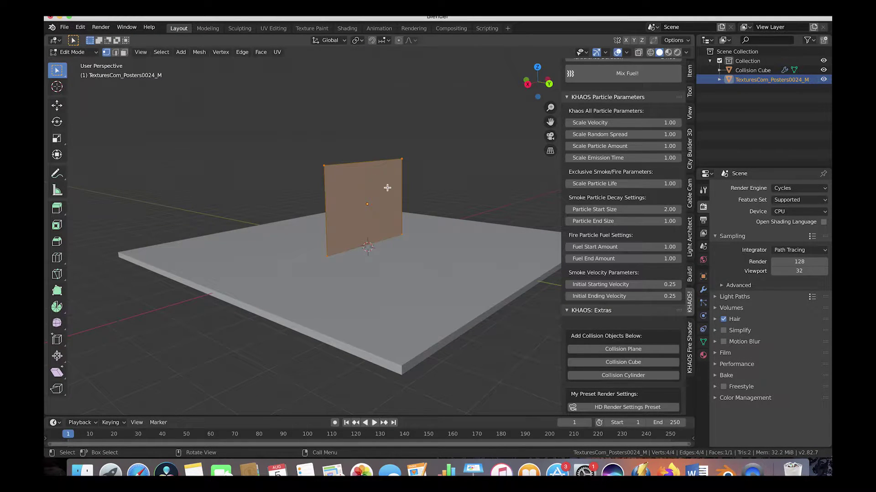
middle_click_drag(387, 187, 442, 137)
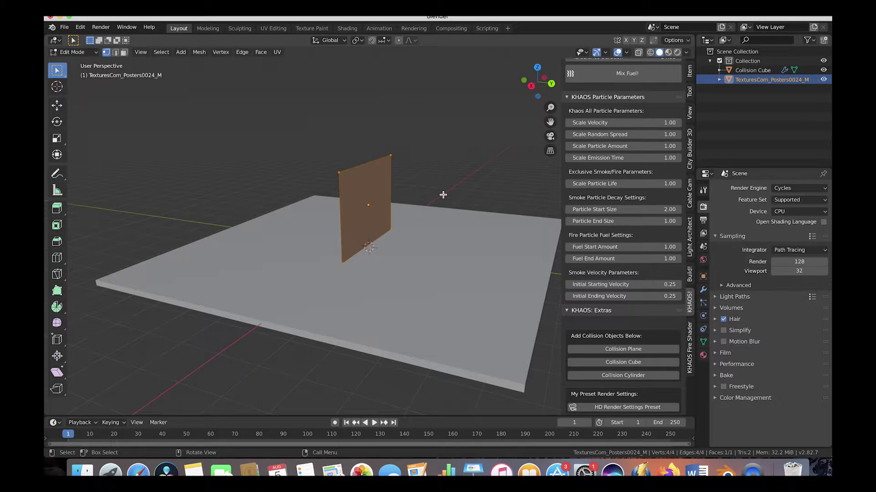
middle_click_drag(443, 195, 459, 198)
key("e")
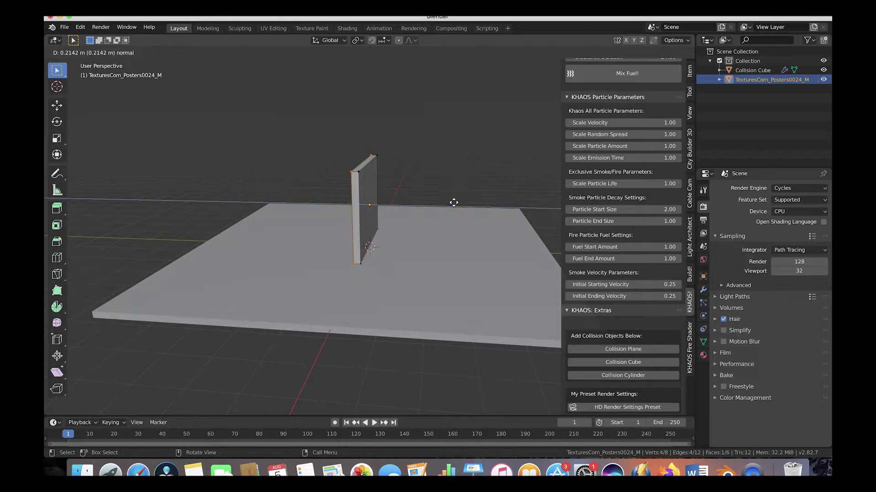
left_click(447, 203)
middle_click_drag(447, 201, 429, 207)
key("Tab")
Inspect the thickened poster's texture in rendered shading from several angles, and return to solid shading with the poster selected
key("alt+a")
scroll(430, 209, "up", 3)
key("z")
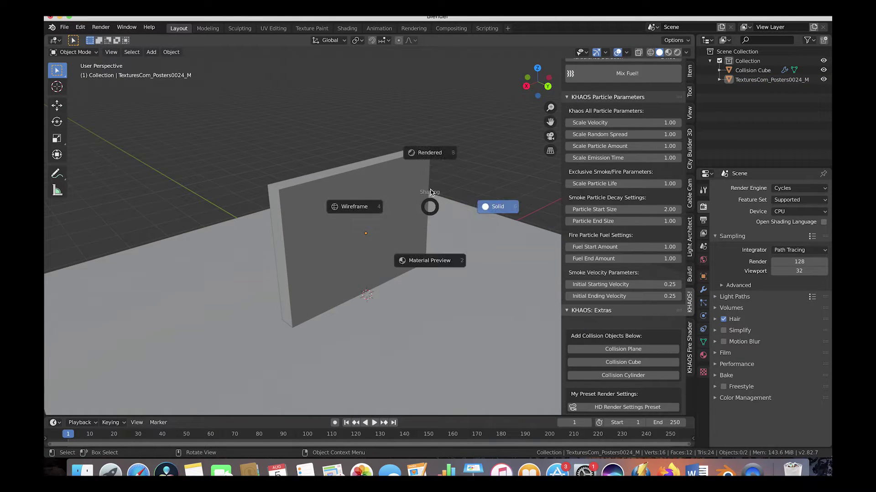
left_click(434, 158)
mouse_move(428, 171)
middle_mouse_down()
mouse_move(353, 202)
mouse_move(357, 183)
mouse_move(327, 201)
middle_mouse_up()
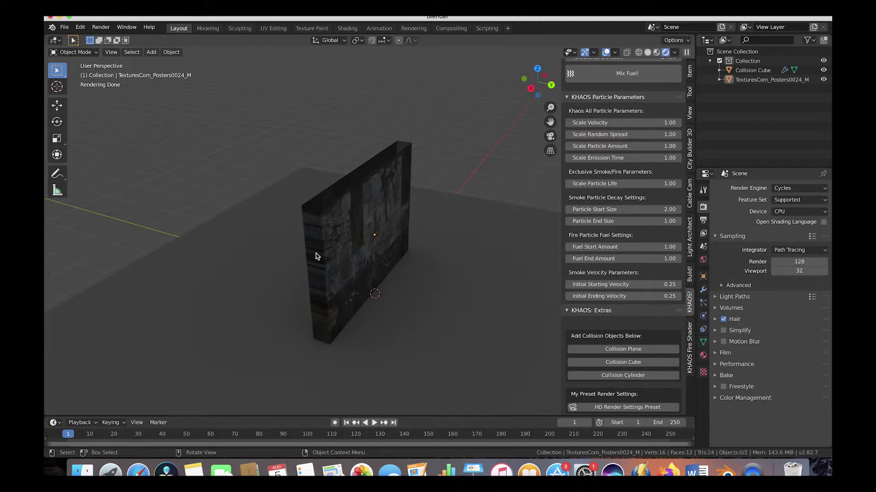
middle_click_drag(250, 198, 247, 197)
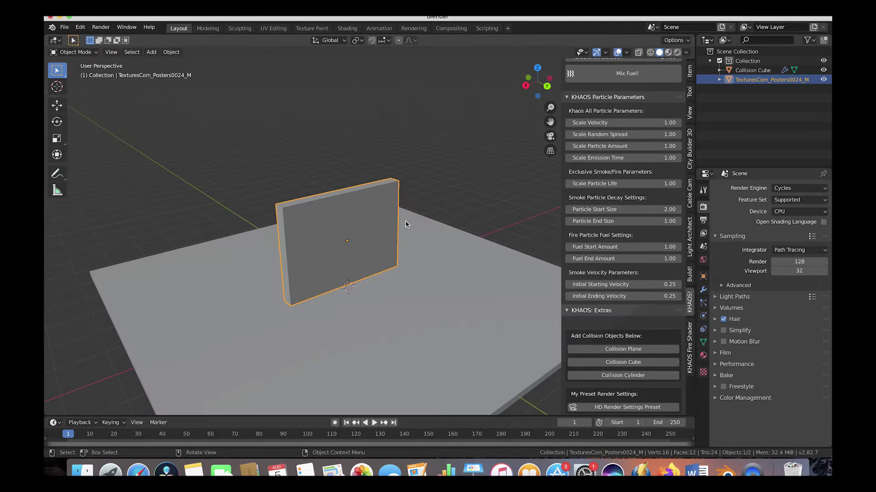
middle_click_drag(406, 220, 408, 224)
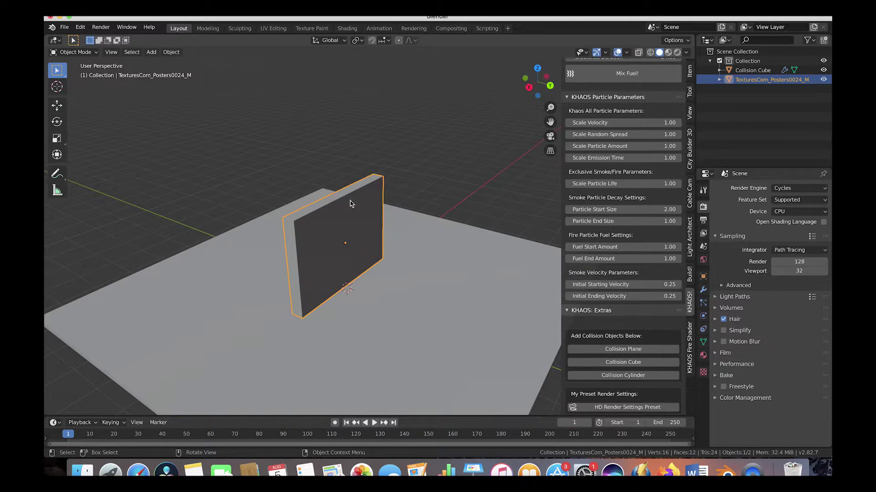
middle_click_drag(357, 246, 308, 243)
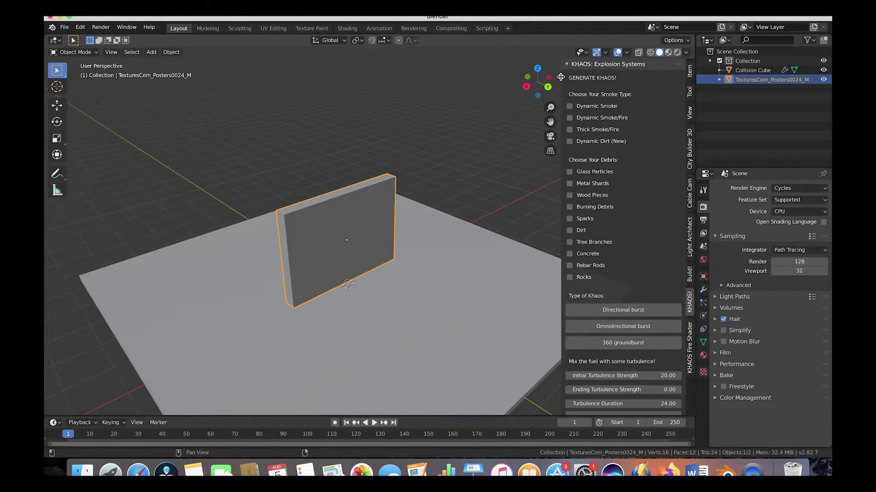
Hide the viewport sidebar and keep the poster wall selected
left_click(560, 77)
left_click(608, 78)
key("n")
left_click(367, 206)
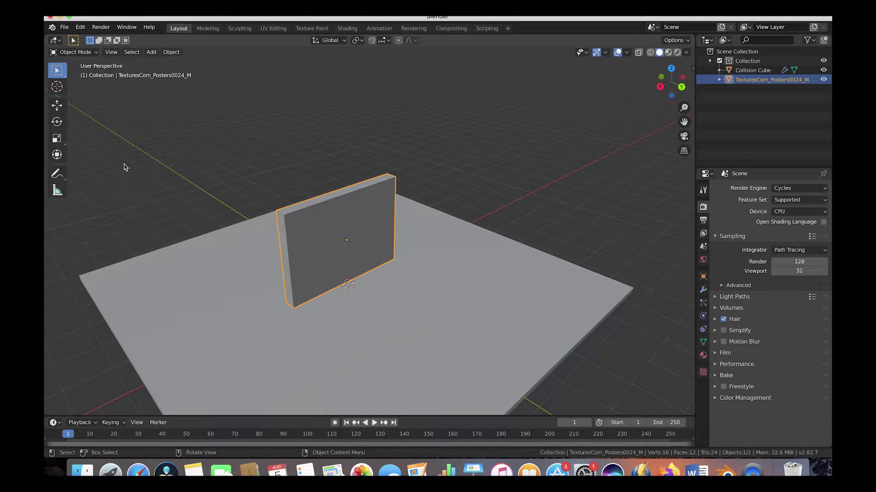
Subdivide the poster wall's entire mesh with 4 cuts and return to Object Mode
left_click(73, 52)
left_click(75, 70)
left_click(243, 52)
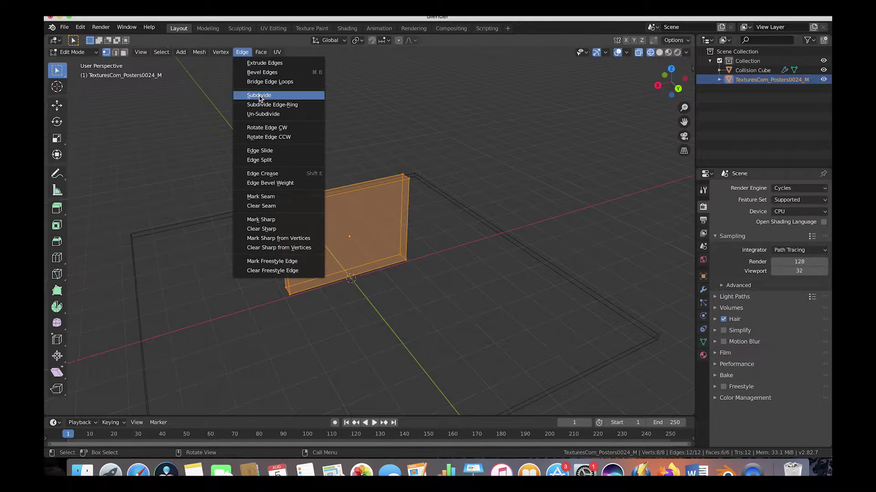
left_click(259, 95)
left_click(79, 408)
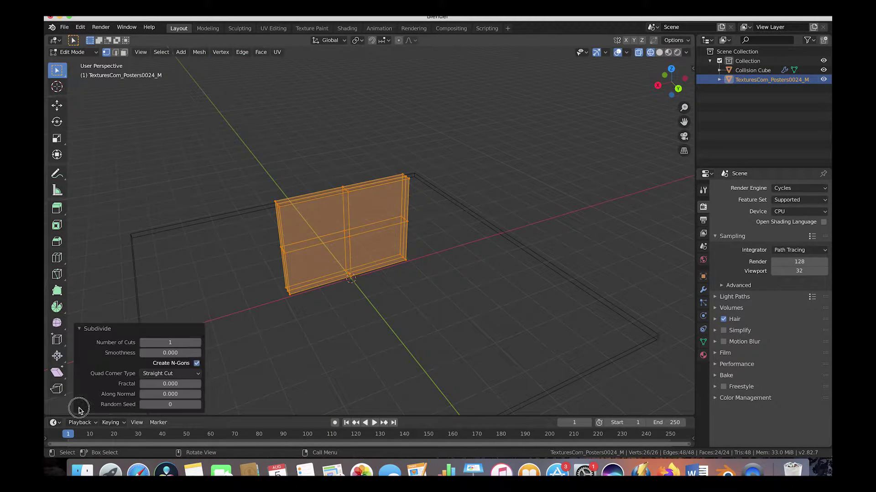
left_click(197, 343)
left_click(197, 343)
left_click(197, 343)
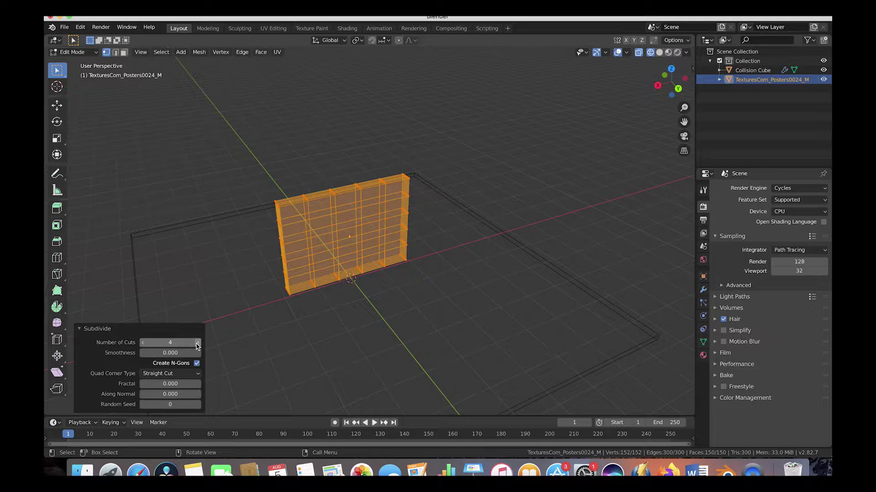
left_click(73, 52)
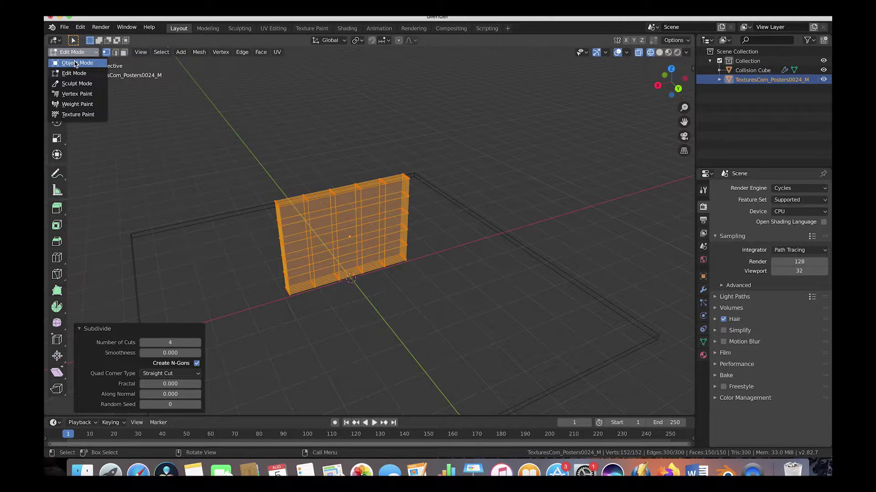
left_click(75, 62)
Inspect the poster wall's subdivisions in wireframe from several angles, and return the viewport to solid shading
scroll(430, 197, "left", 5)
scroll(430, 198, "right", 5)
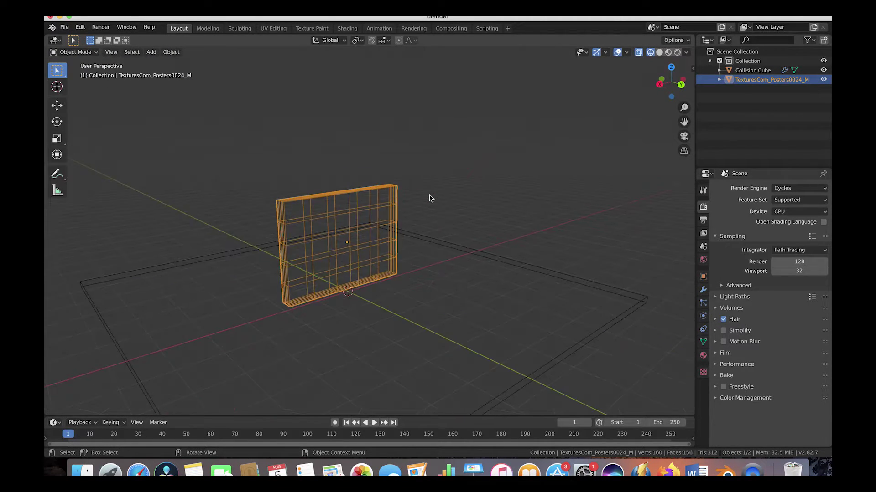
scroll(431, 198, "down", 3)
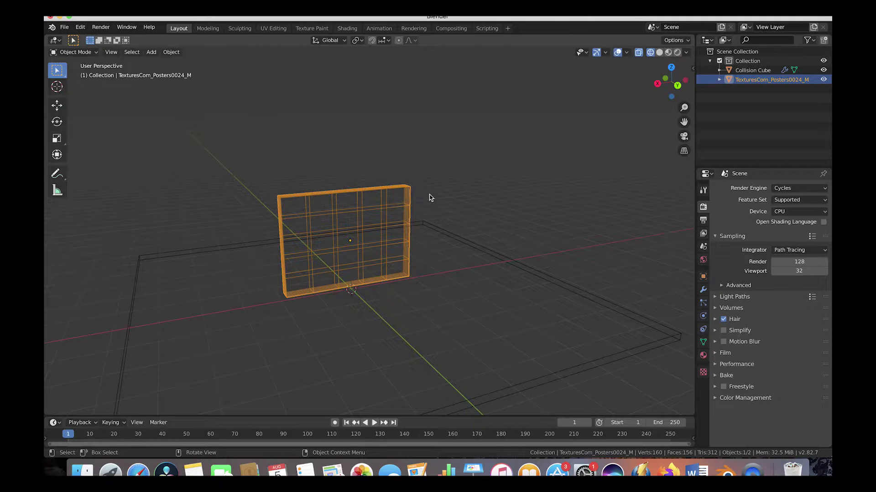
scroll(375, 136, "left", 3)
key("shift+z")
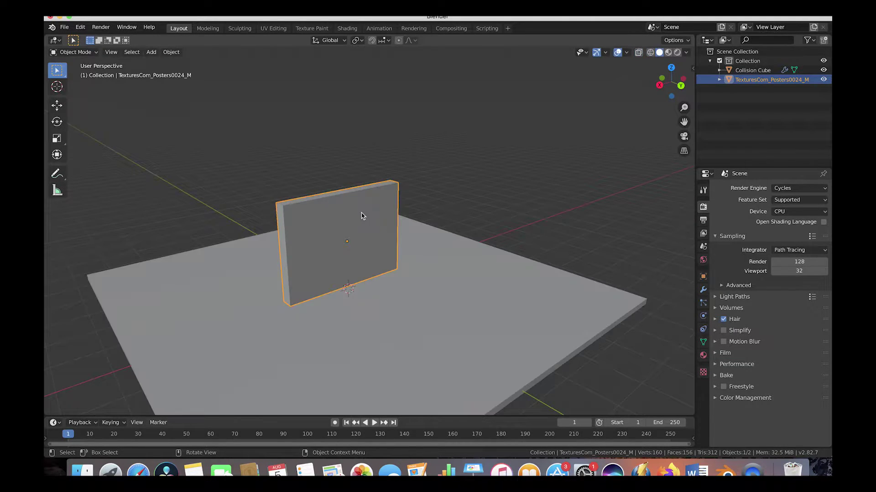
Activate the Annotate tool with the poster wall's front face in view
left_click(62, 177)
scroll(99, 182, "up", 1)
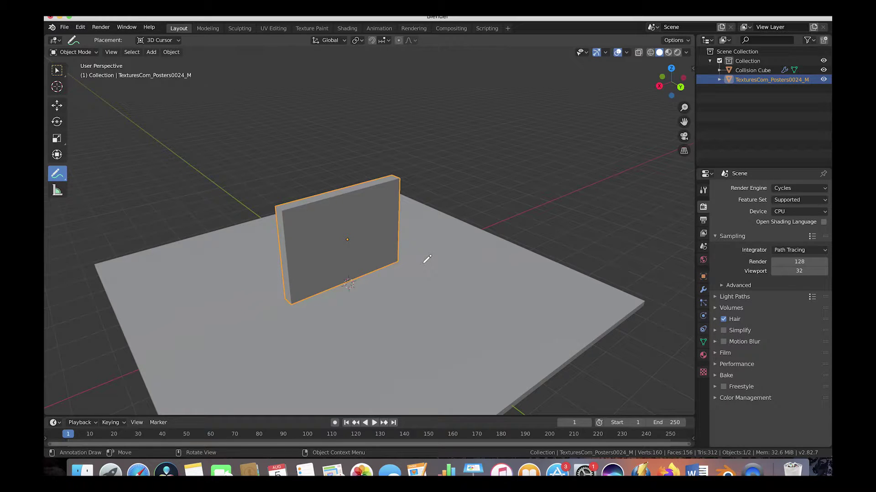
scroll(426, 259, "right", 2)
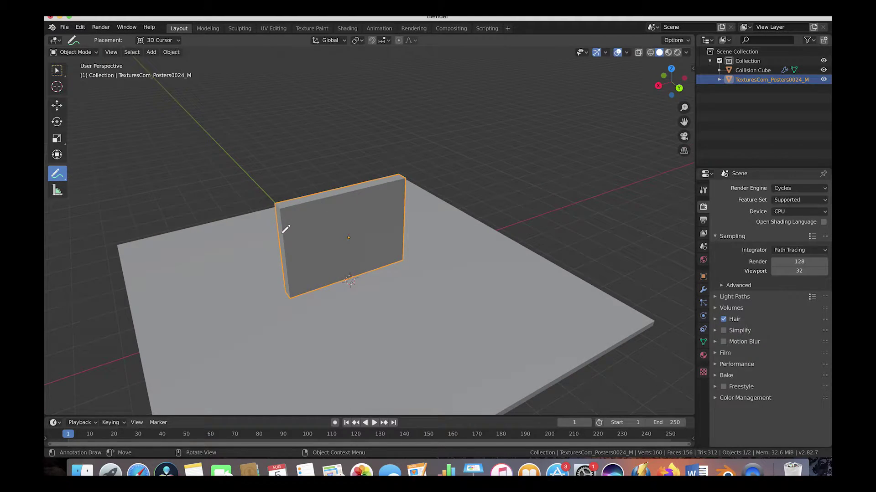
Try a freehand annotation across the poster wall with 3D Cursor placement, check it from the side, and undo it
mouse_move(437, 158)
left_mouse_down()
mouse_move(358, 292)
mouse_move(273, 276)
left_mouse_up()
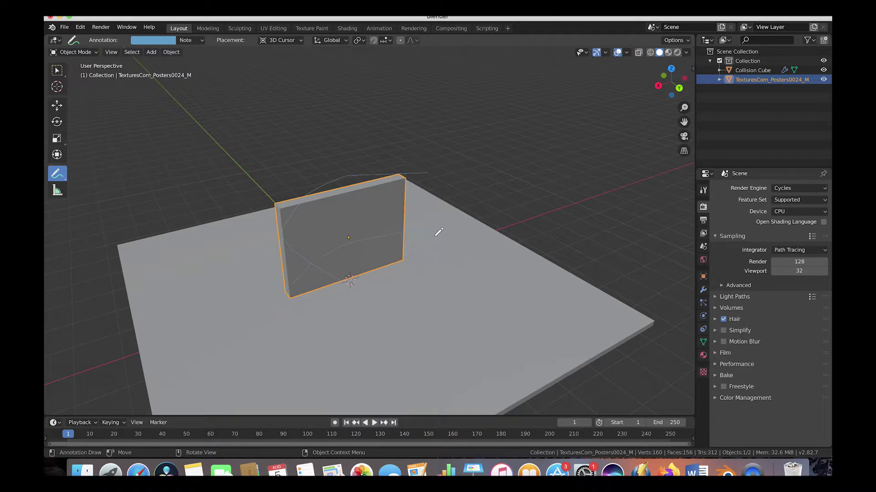
scroll(435, 235, "right", 10)
scroll(381, 313, "down", 5)
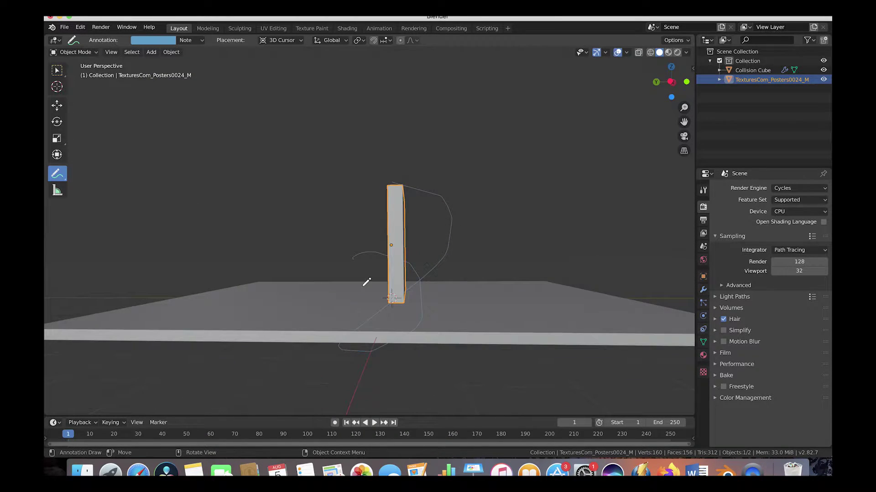
scroll(461, 229, "right", 5)
scroll(488, 234, "left", 5)
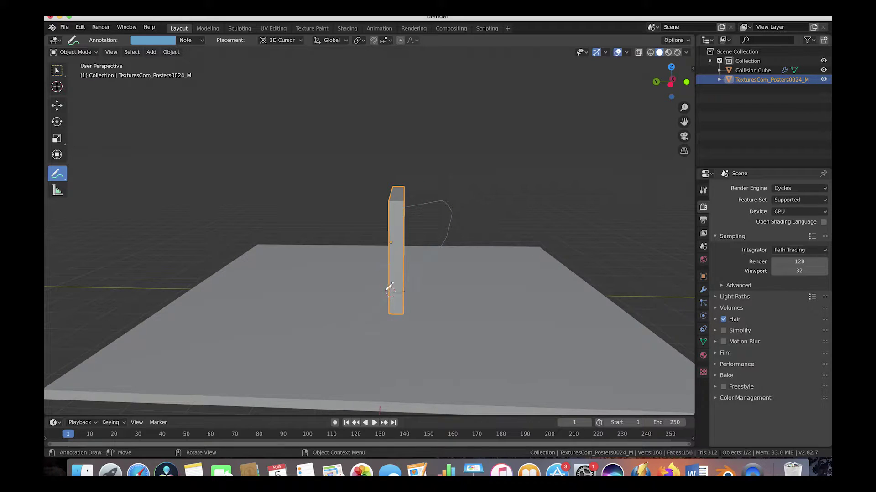
scroll(394, 292, "left", 5)
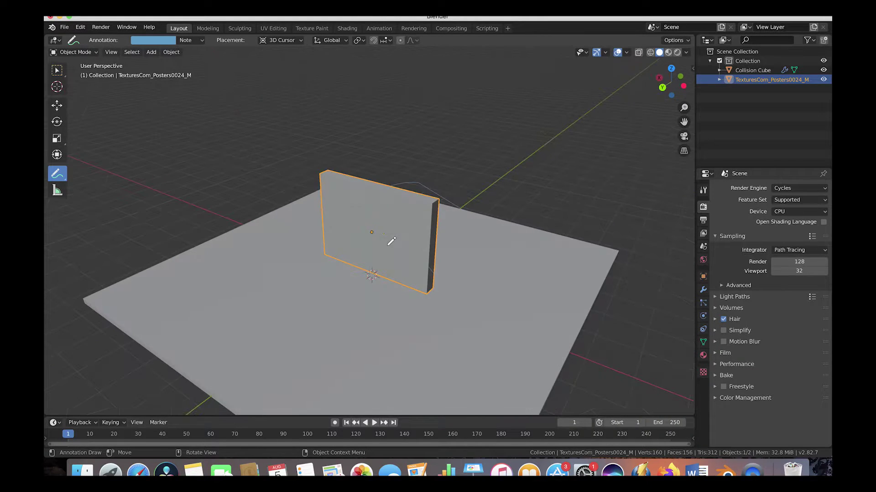
scroll(478, 223, "down", 5)
key("ctrl+z")
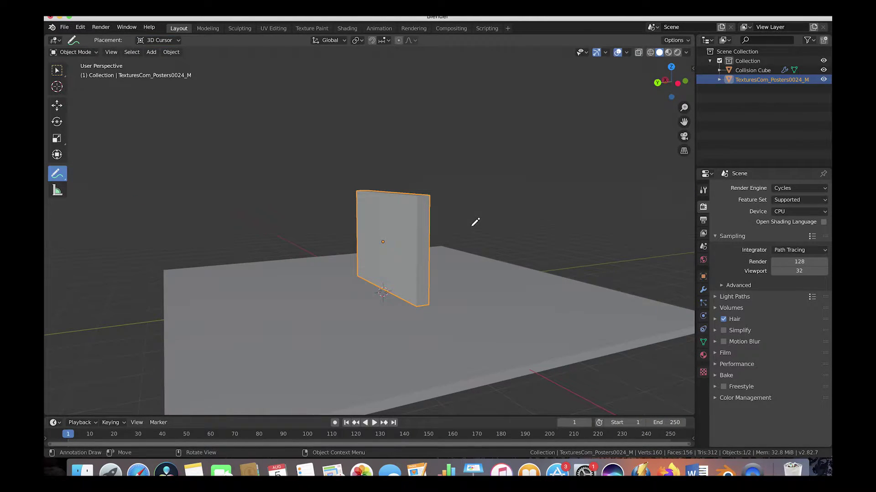
Show the Annotate tool's settings in the sidebar and set the stroke placement to Surface
scroll(476, 223, "left", 5)
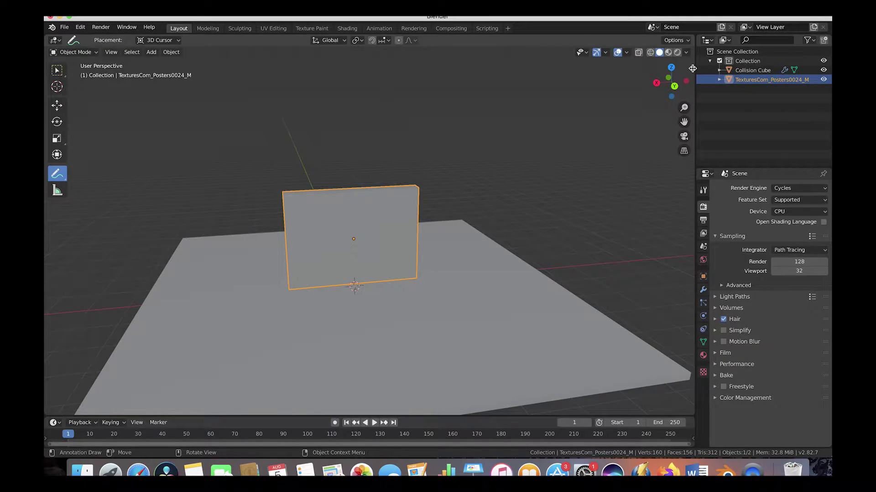
left_click(693, 68)
left_click(689, 90)
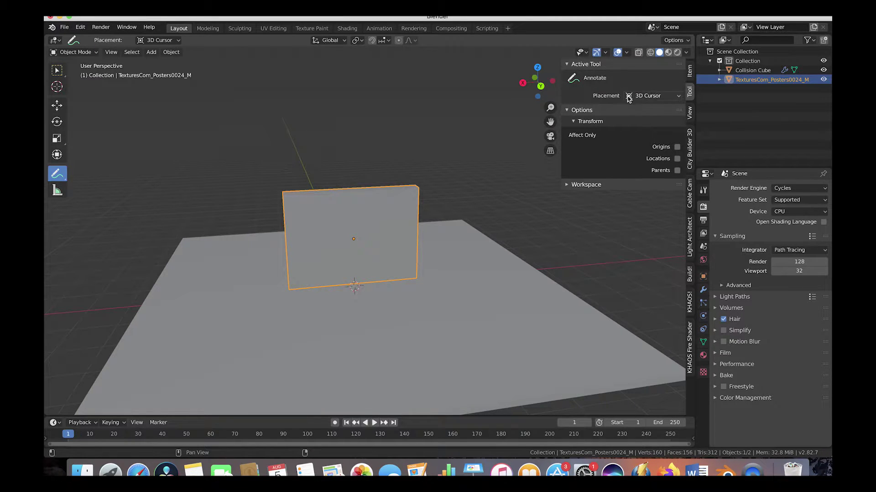
left_click(666, 96)
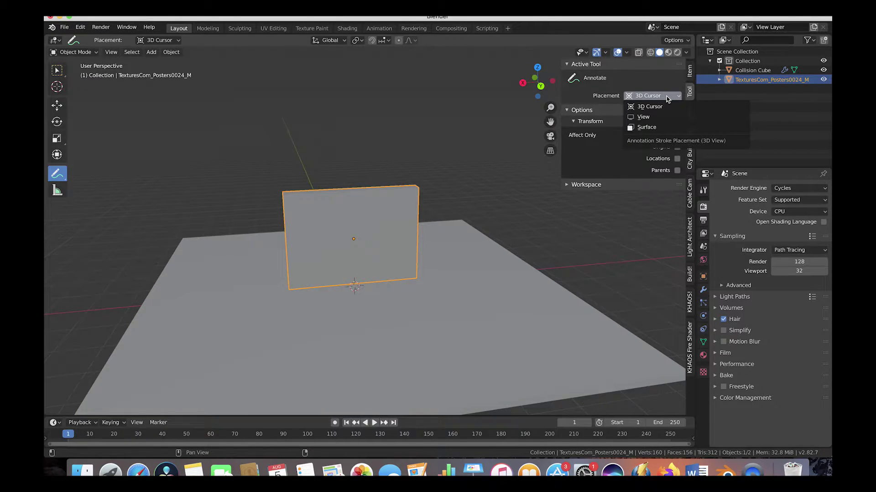
left_click(645, 127)
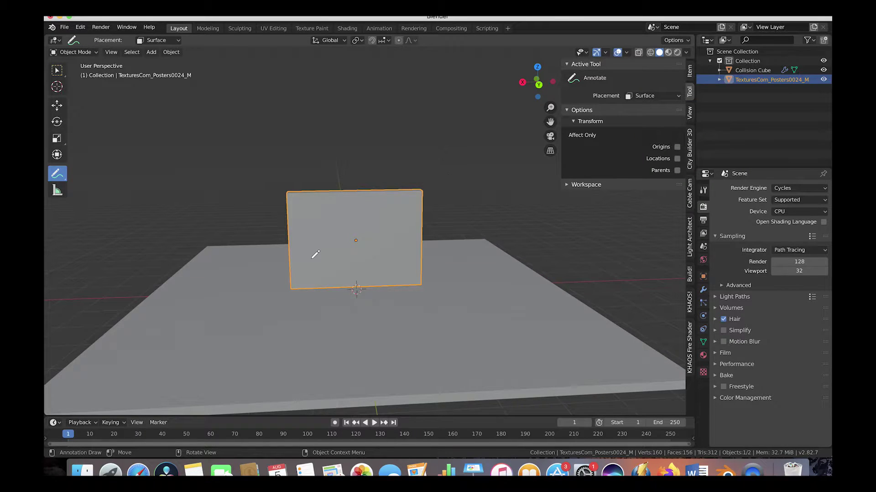
Try freehand annotation strokes across the poster wall's front face and check from several angles how they follow the surface
middle_click_drag(358, 231, 383, 220)
mouse_move(383, 220)
left_mouse_down("ctrl")
mouse_move(408, 204)
mouse_move(289, 251)
left_mouse_up("ctrl")
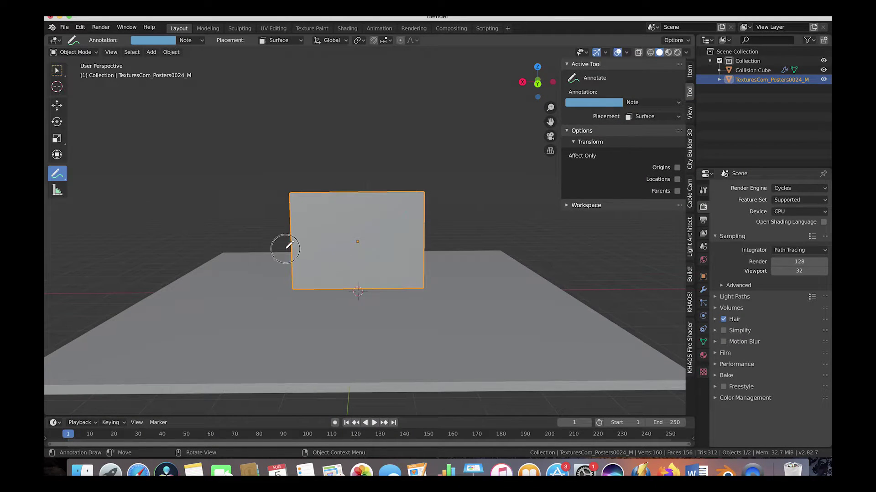
middle_click_drag(381, 201, 321, 220)
scroll(322, 220, "right", 10)
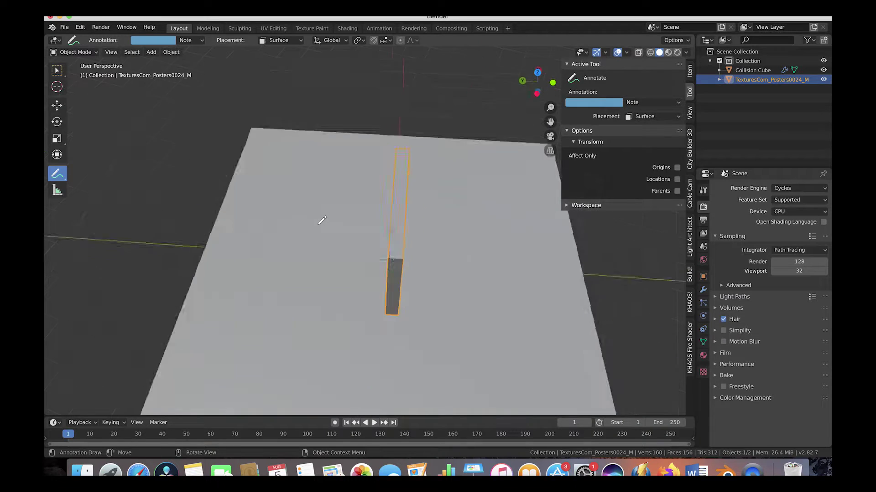
scroll(321, 221, "left", 10)
scroll(322, 220, "up", 4)
scroll(322, 220, "down", 5)
scroll(308, 266, "left", 10)
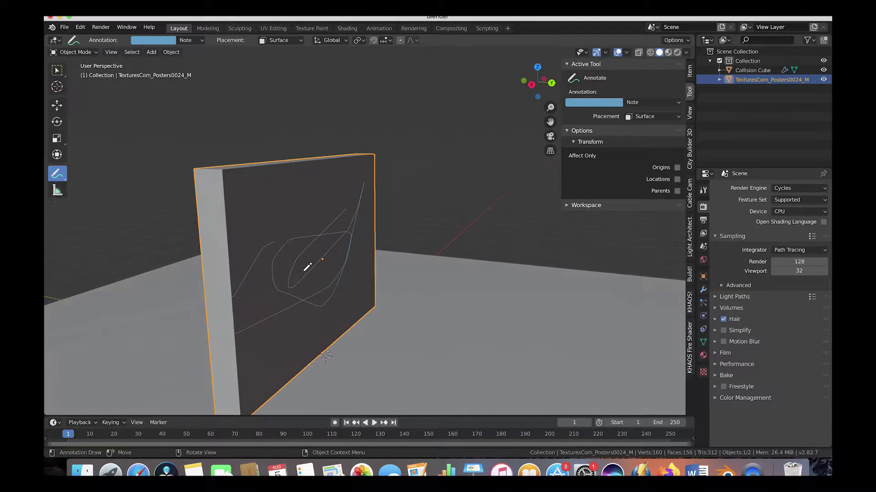
scroll(319, 261, "down", 3)
Change the annotation colour to red and check the strokes on the poster wall from several angles
left_click(593, 103)
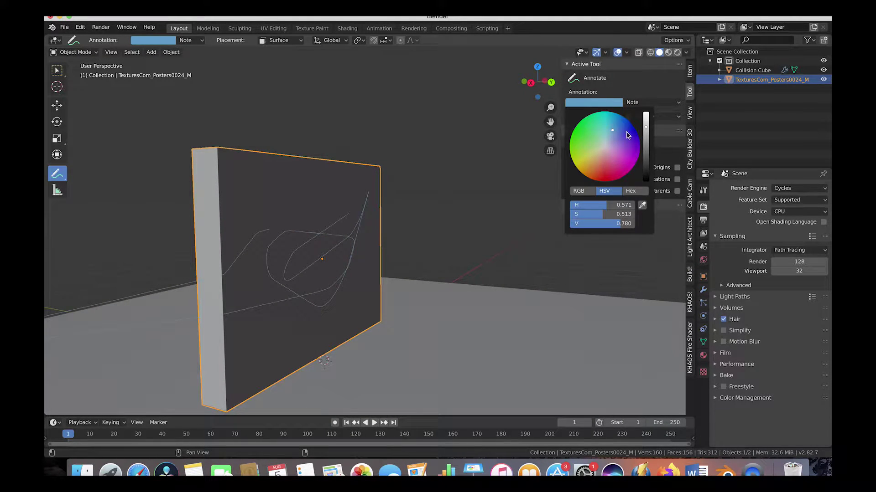
left_click_drag(604, 174, 605, 177)
scroll(363, 222, "right", 10)
scroll(363, 222, "left", 8)
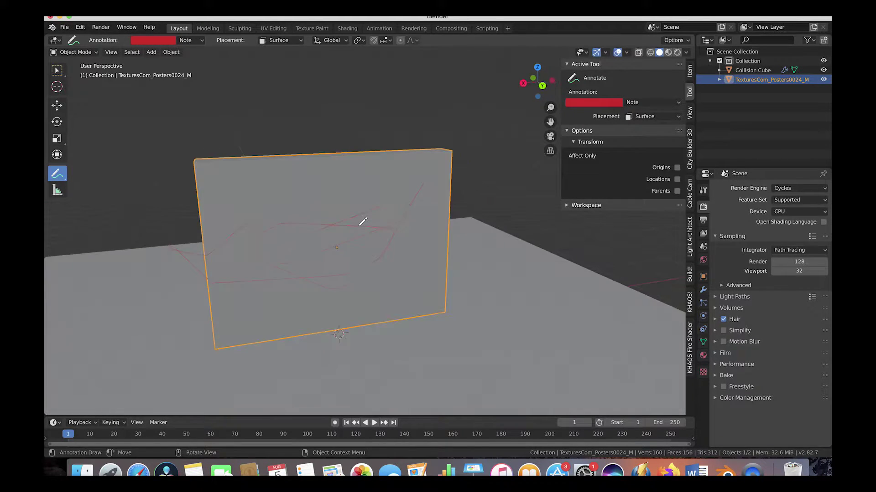
scroll(363, 222, "up", 4)
scroll(363, 222, "down", 2)
Undo the trial annotation strokes on the poster wall
key("ctrl+z")
key("ctrl+z")
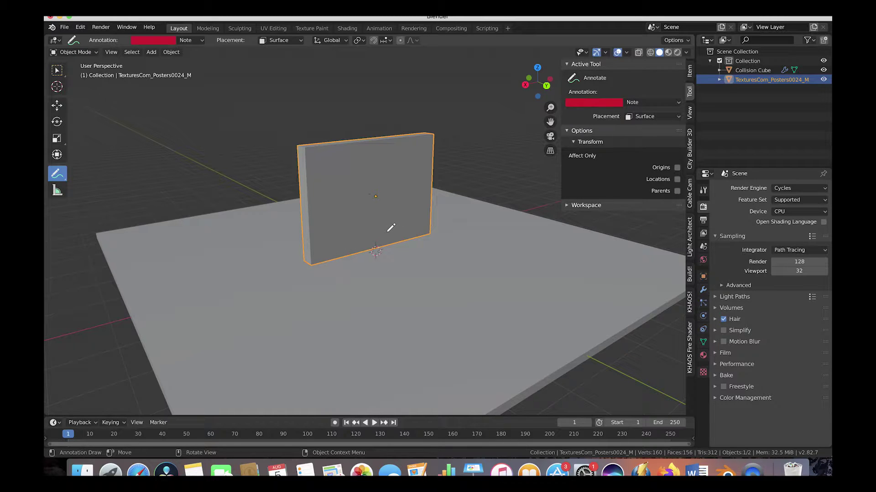
scroll(354, 228, "right", 5)
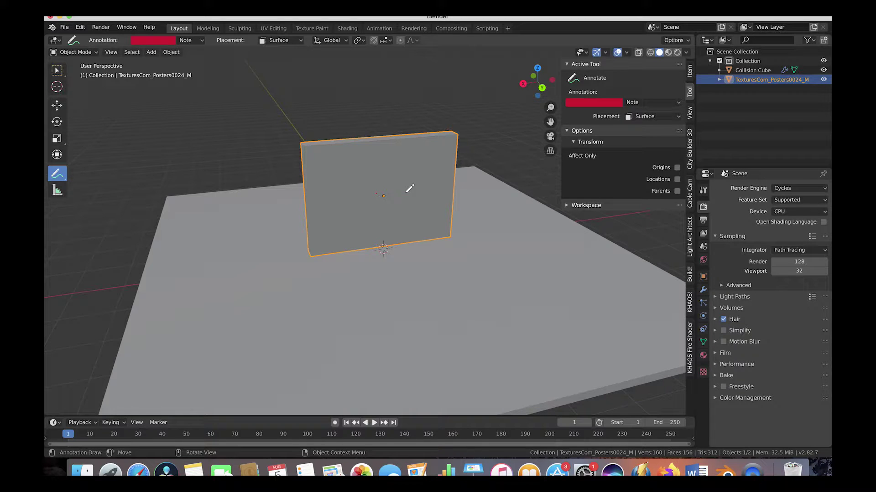
scroll(406, 192, "up", 3)
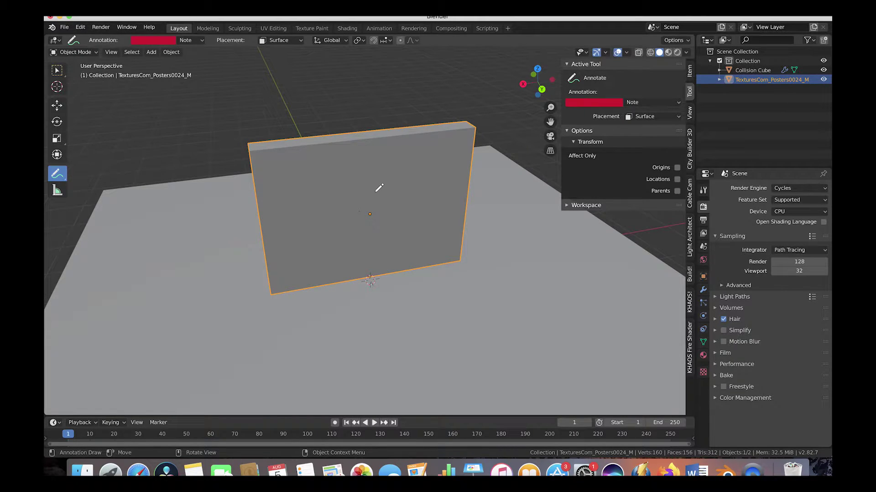
Draw a red swirl of concentric annotation strokes in the middle of the poster wall's face
middle_click_drag(358, 203, 431, 190)
middle_click_drag(367, 205, 371, 208)
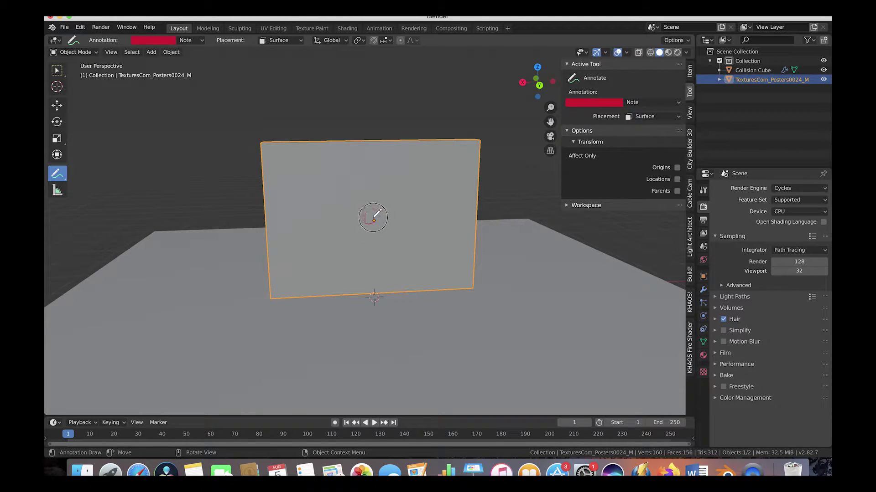
scroll(375, 213, "up", 2)
scroll(375, 212, "up", 2)
mouse_move(371, 210)
left_mouse_down()
mouse_move(365, 190)
mouse_move(357, 207)
mouse_move(401, 202)
mouse_move(354, 180)
mouse_move(360, 175)
left_mouse_up()
scroll(416, 212, "left", 5)
left_click_drag(382, 202, 399, 183)
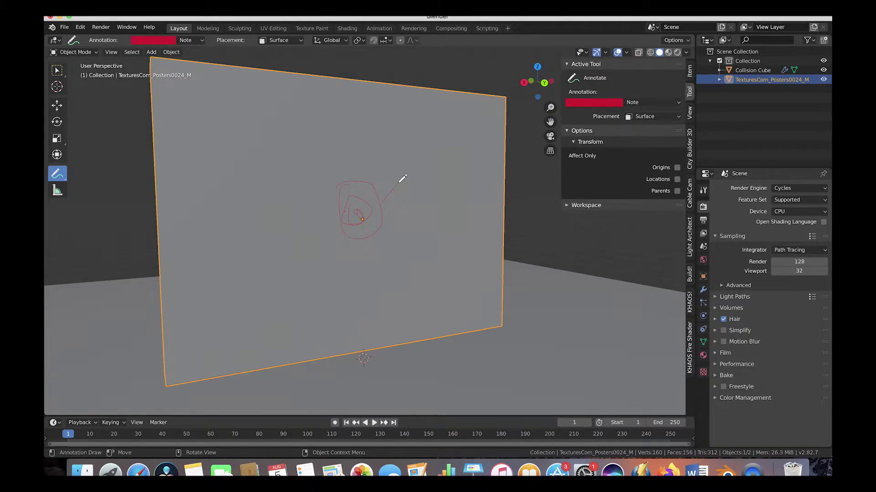
Draw annotation strokes radiating outward in all directions from the swirl on the poster wall
mouse_move(343, 210)
left_mouse_down()
mouse_move(309, 199)
mouse_move(289, 163)
left_mouse_up()
left_click_drag(347, 182, 346, 148)
left_click_drag(374, 183, 398, 161)
left_click_drag(352, 244, 348, 276)
left_click_drag(371, 238, 379, 250)
mouse_move(328, 251)
middle_mouse_down()
mouse_move(362, 231)
mouse_move(401, 136)
middle_mouse_up()
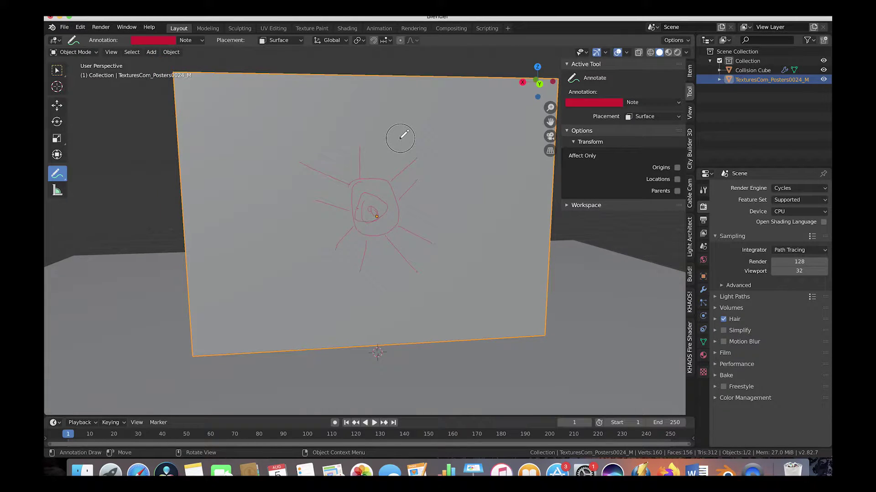
left_click(323, 233)
left_click(379, 280)
Draw similar circular and radiating annotation strokes at the middle of the poster wall's opposite face
scroll(285, 209, "right", 5)
scroll(284, 209, "left", 10)
scroll(285, 210, "up", 8)
scroll(285, 210, "right", 6)
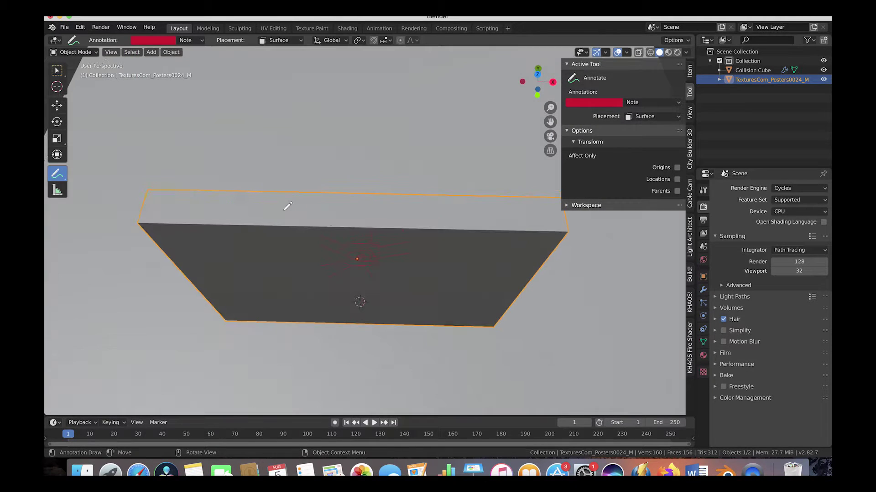
scroll(285, 210, "down", 3)
scroll(285, 209, "down", 5)
scroll(285, 210, "up", 5)
scroll(285, 210, "down", 8)
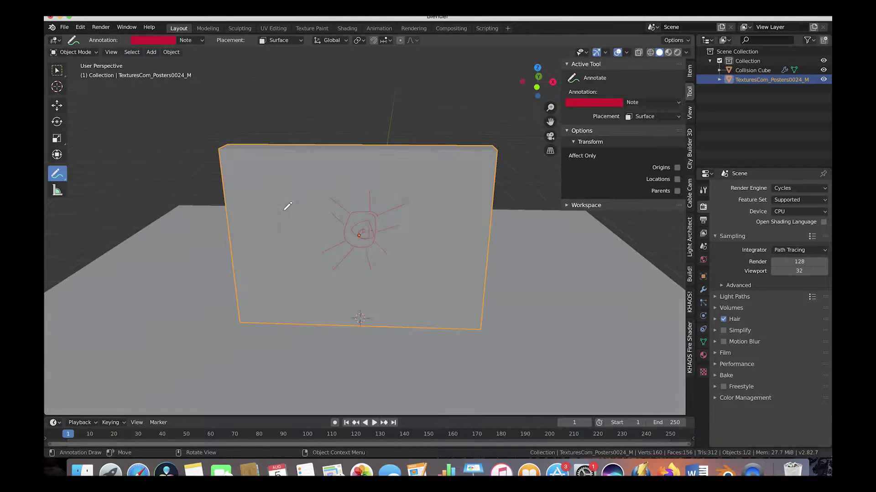
mouse_move(359, 235)
left_mouse_down()
mouse_move(367, 213)
mouse_move(356, 264)
left_mouse_up()
mouse_move(371, 230)
left_mouse_down("ctrl")
mouse_move(392, 208)
mouse_move(360, 226)
mouse_move(354, 192)
left_mouse_up("ctrl")
middle_click_drag(333, 297, 384, 253)
mouse_move(354, 223)
left_mouse_down()
mouse_move(365, 239)
mouse_move(347, 197)
mouse_move(352, 233)
mouse_move(390, 224)
left_mouse_up()
middle_click_drag(388, 221, 378, 227)
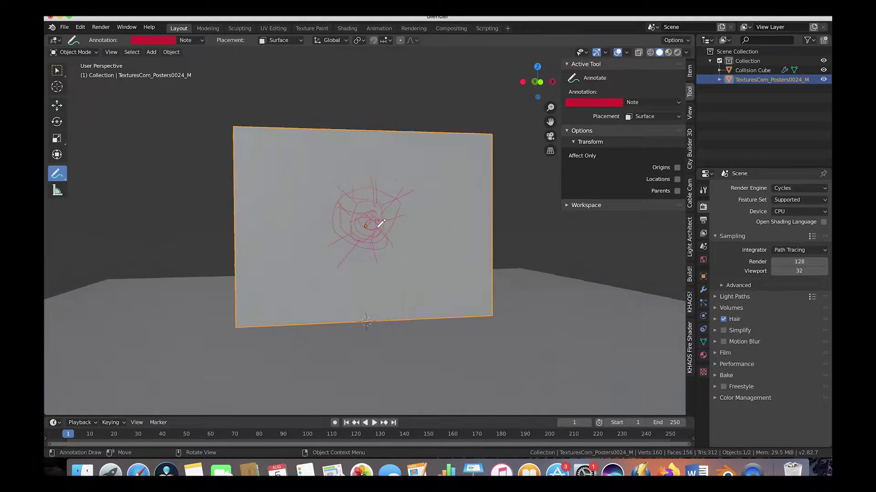
Check the annotation strokes from both sides of the poster wall and switch to the Select Box tool
scroll(378, 227, "right", 10)
scroll(378, 227, "left", 10)
scroll(378, 227, "right", 10)
scroll(378, 227, "up", 3)
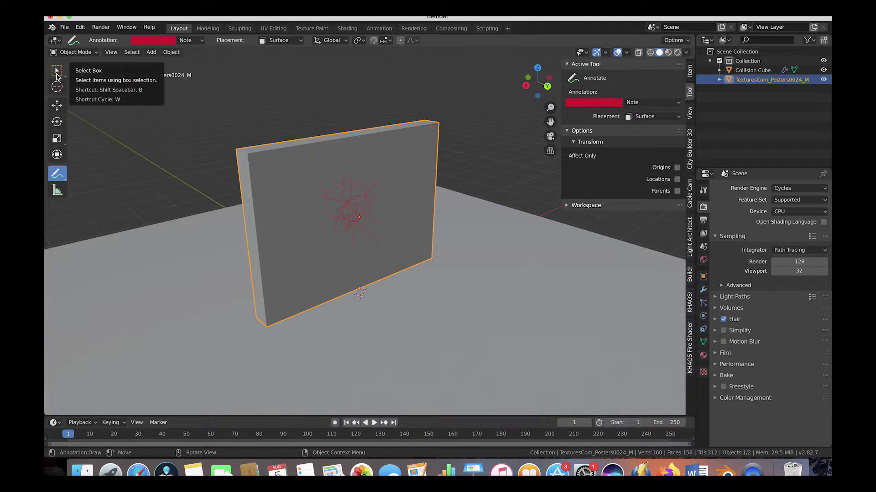
left_click(58, 74)
scroll(388, 216, "right", 10)
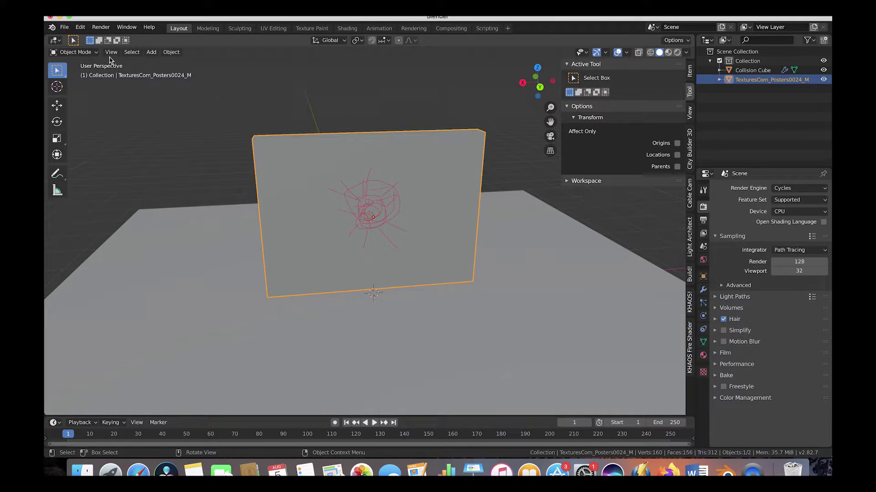
Start a Cell Fracture on the poster wall and set its point Source Limit to 200
left_click(169, 53)
mouse_move(204, 286)
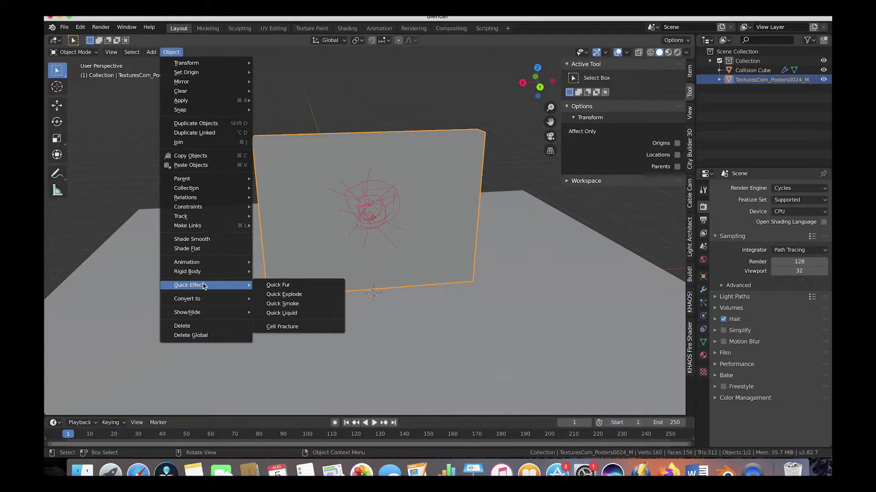
left_click(290, 327)
left_click_drag(313, 229, 227, 123)
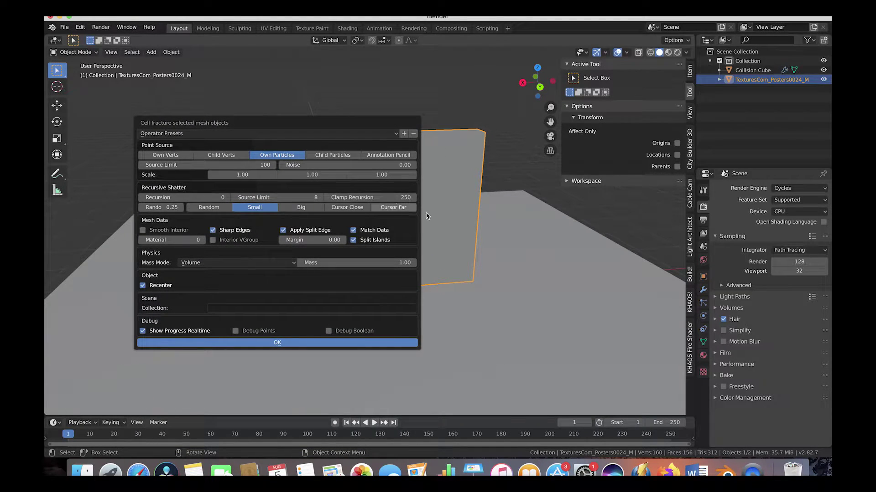
left_click(193, 164)
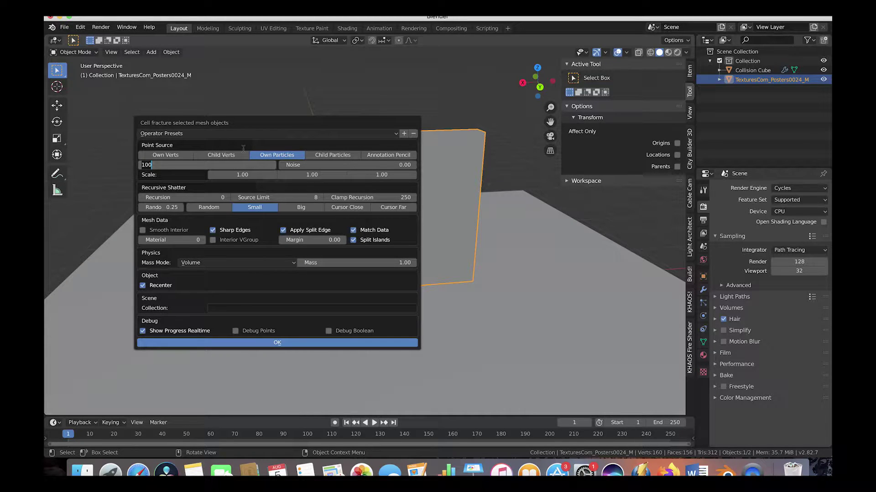
type("200")
key("Return")
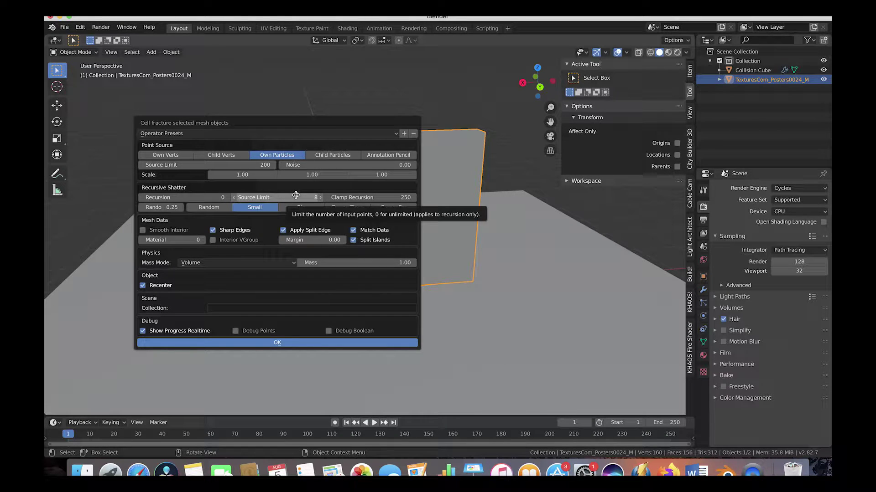
Use Annotation Pencil instead of Own Particles as the fracture's point source and run the Cell Fracture
left_click_drag(336, 121, 260, 105)
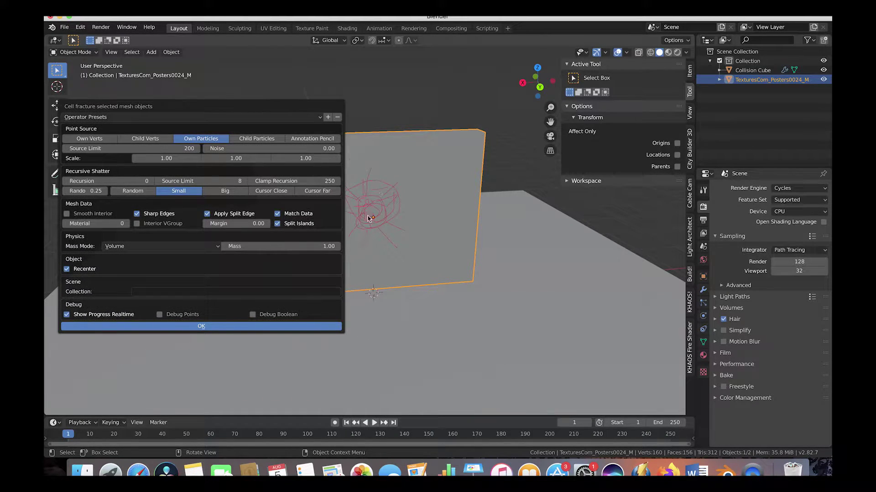
left_click(305, 141)
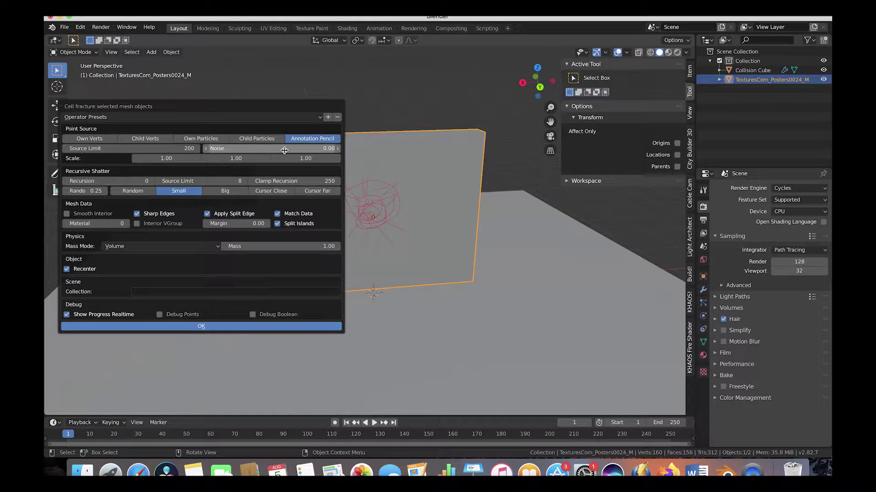
left_click(203, 327)
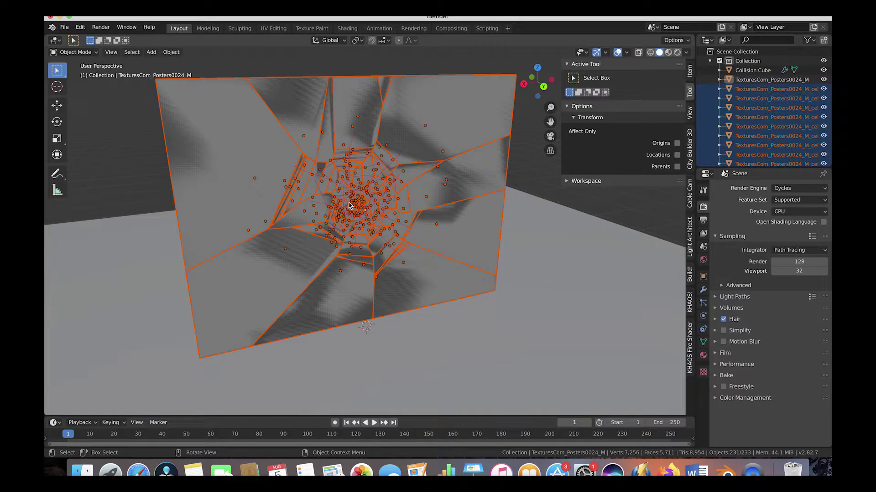
middle_click_drag(349, 203, 420, 191)
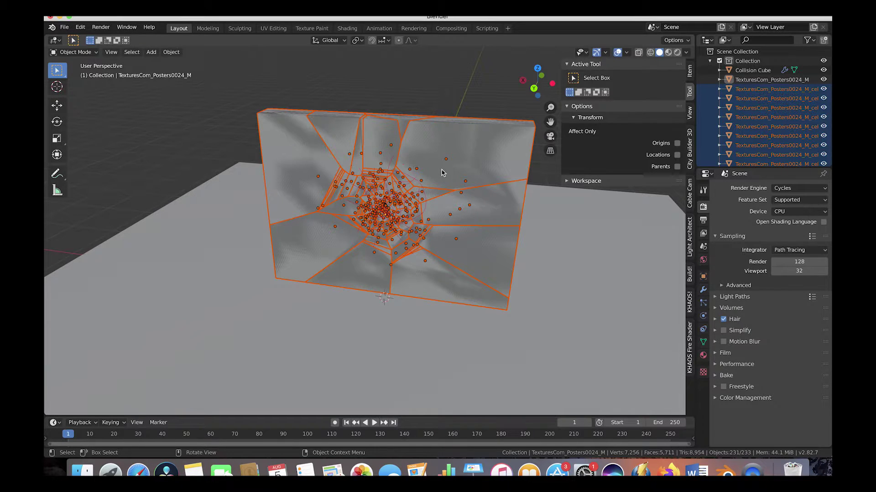
Select the original unfractured wall and move it about 0.943 m in the negative Y direction, clear of the fractured pieces
left_click(284, 131)
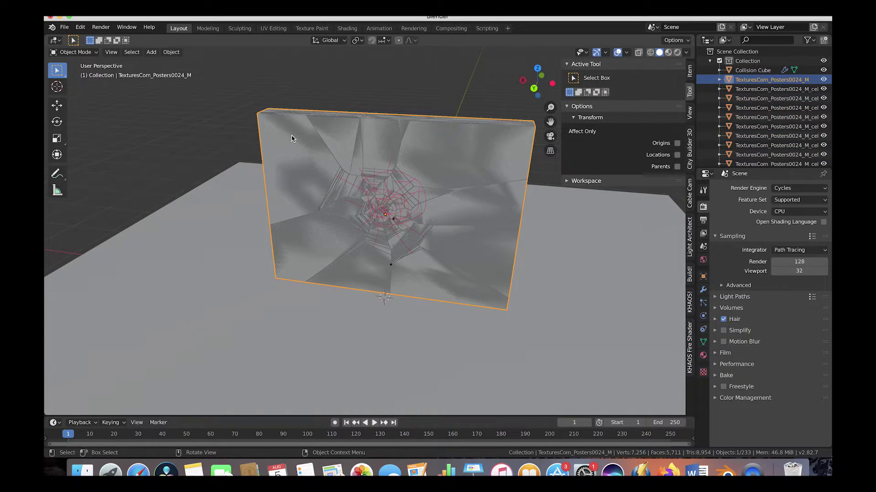
middle_click_drag(371, 163, 321, 164)
middle_click_drag(478, 169, 442, 165)
key("g")
key("x")
key("y")
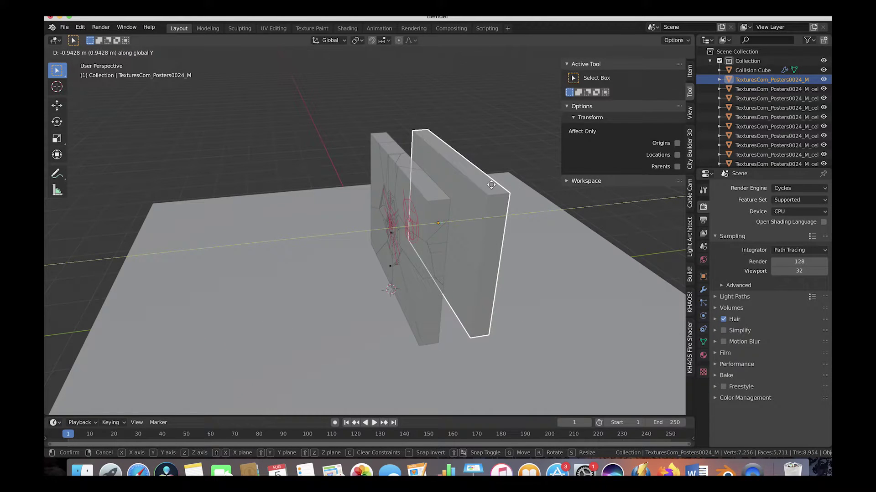
left_click(491, 187)
Rotate the original wall 90° about Z and move it about 2.26 m in negative X to one end of the fractured wall
middle_click_drag(492, 188, 496, 188)
type("r")
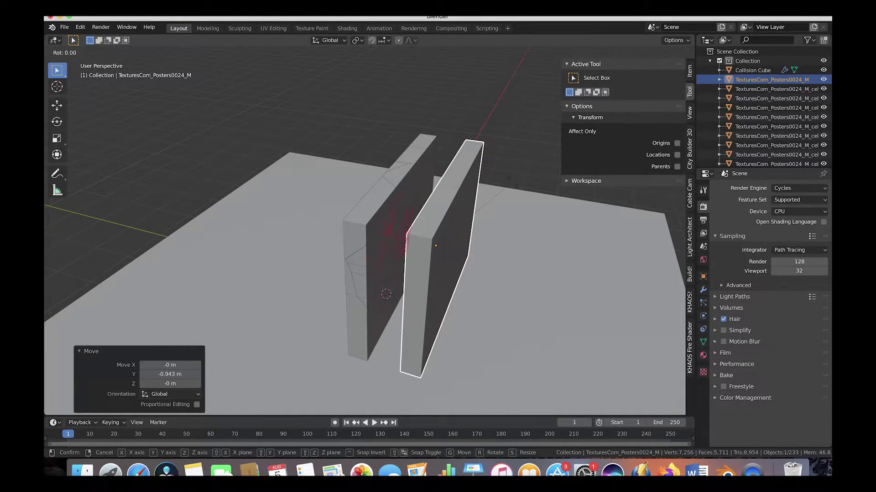
type("z90")
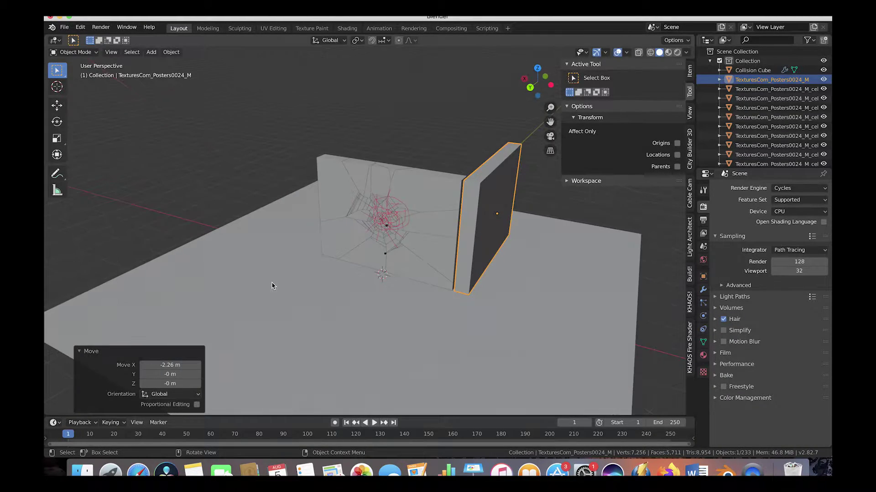
Duplicate the side wall and rotate the copy 90° about the Z axis
middle_click_drag(271, 283, 412, 272)
key("shift+d")
key("r")
key("z")
key("9")
key("0")
key("Return")
Move the duplicated side wall about 2.32 m along X to the opposite end of the fractured wall
key("g")
key("x")
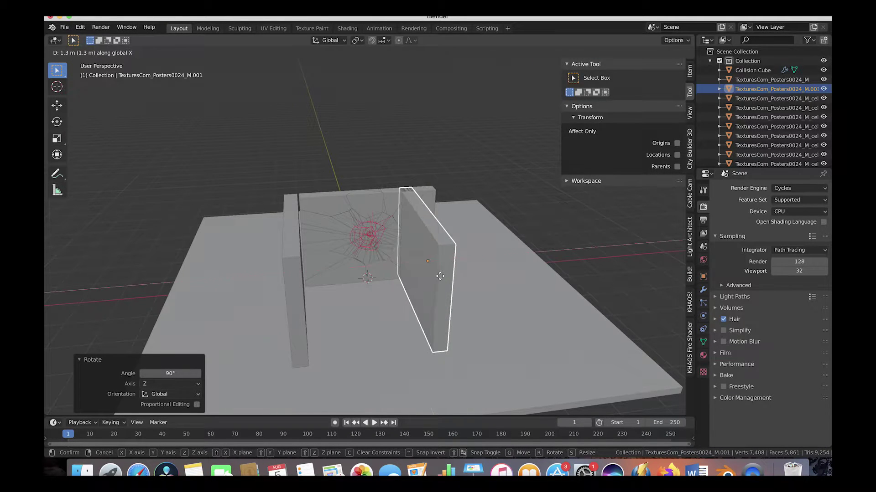
left_click(476, 267)
scroll(348, 213, "right", 10)
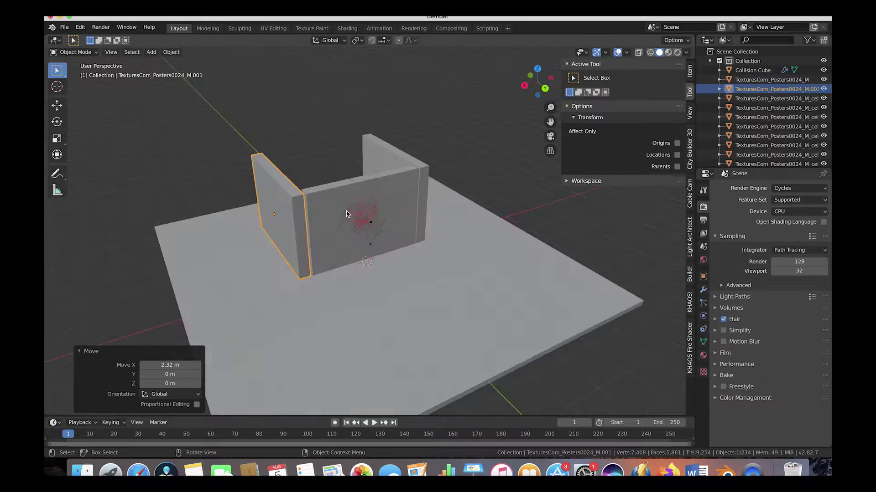
scroll(348, 214, "down", 10)
scroll(348, 214, "up", 10)
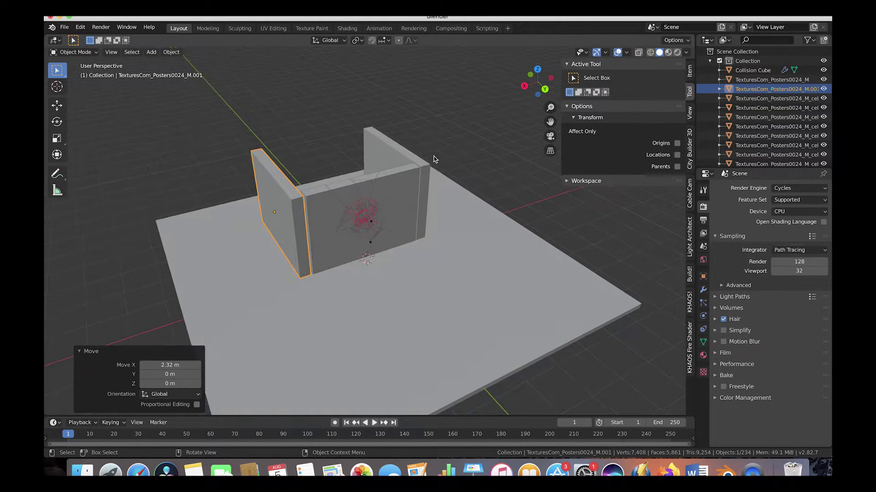
scroll(369, 233, "up", 3)
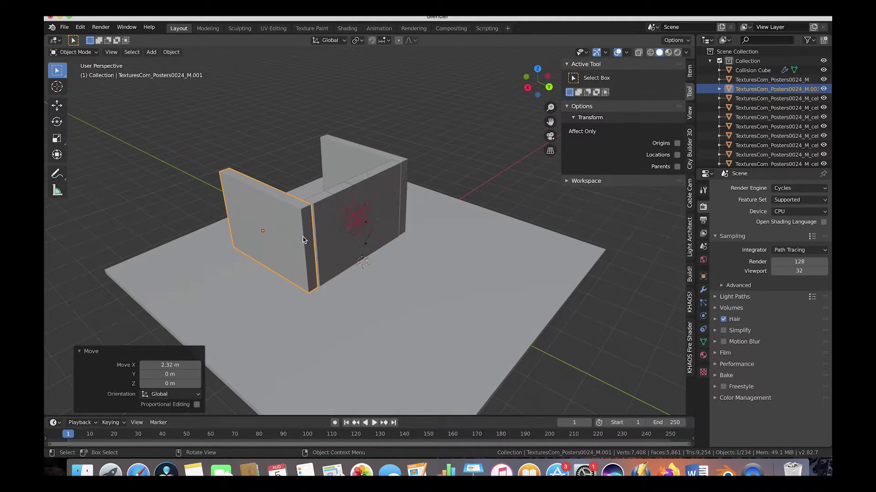
Give the duplicated side wall rigid body physics with type Passive and collision shape Mesh
scroll(303, 237, "right", 5)
scroll(354, 150, "up", 5)
scroll(354, 151, "left", 5)
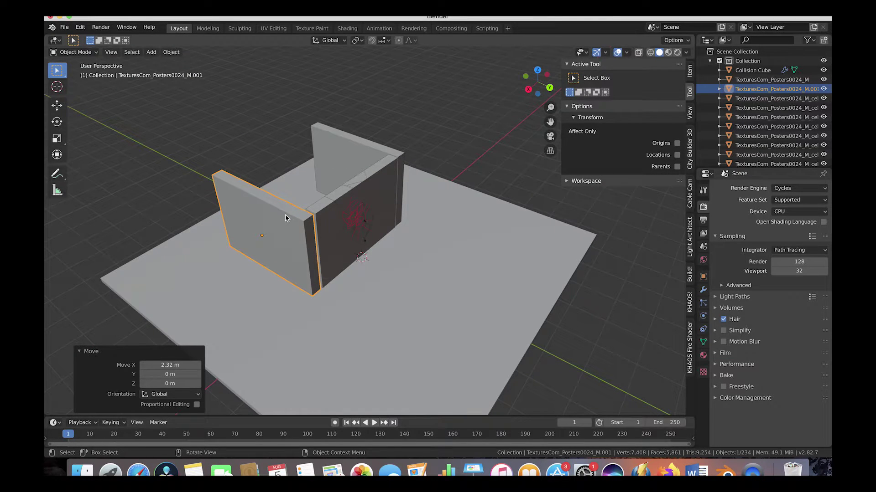
left_click(252, 204)
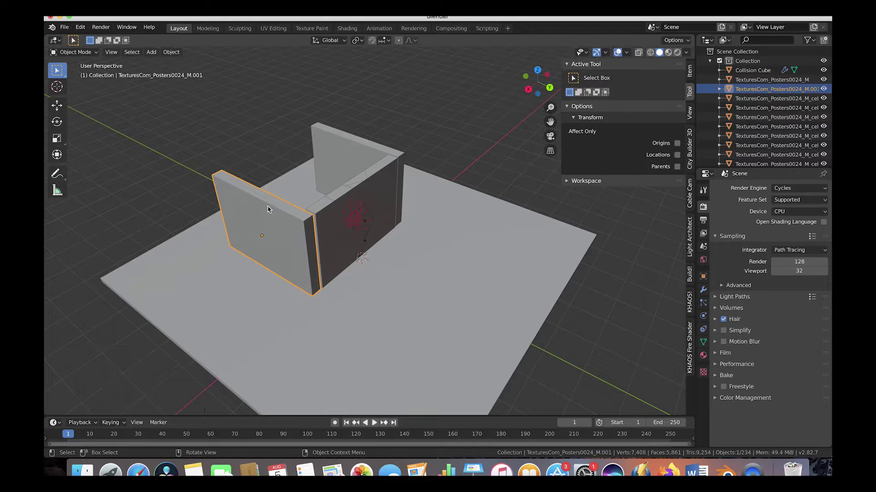
left_click(703, 318)
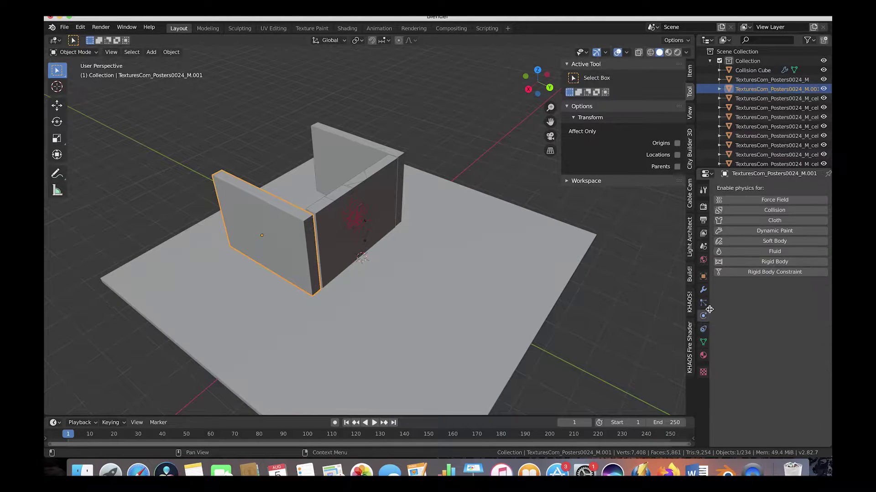
left_click(766, 265)
left_click(785, 300)
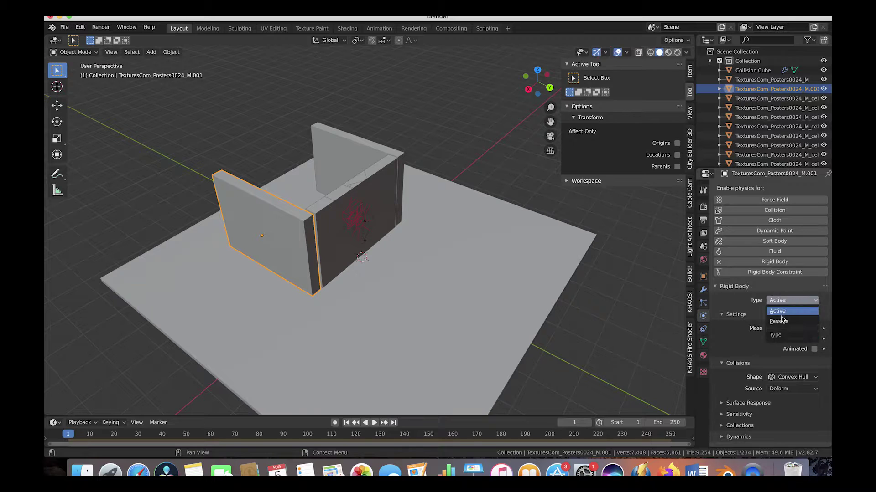
left_click(781, 322)
left_click(785, 356)
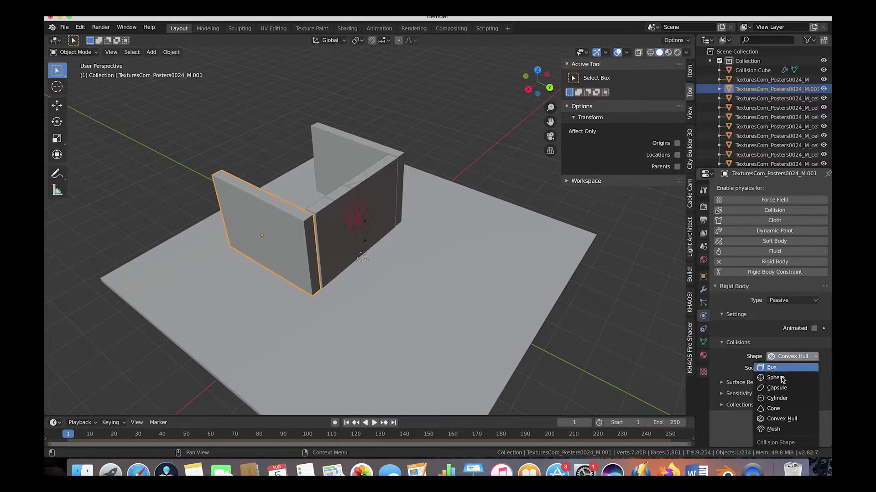
left_click(775, 429)
Give the original side wall rigid body physics with type Passive and collision shape Mesh
middle_click_drag(354, 269, 363, 262)
left_click(389, 192)
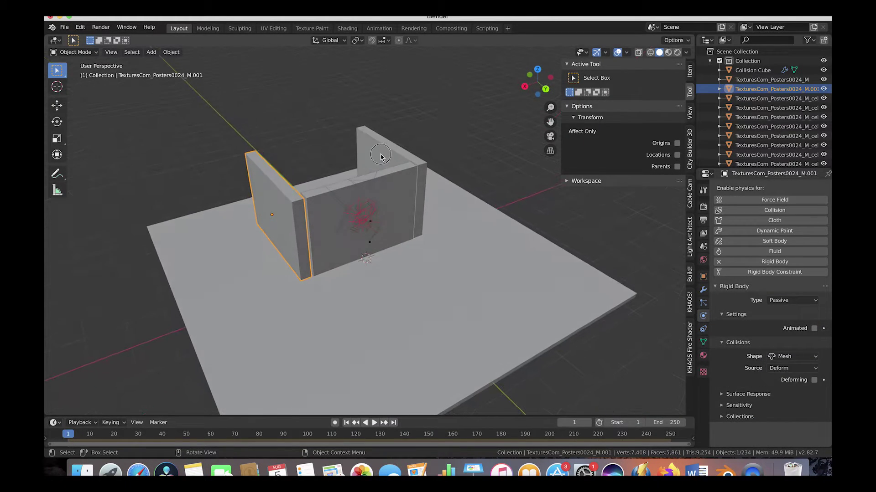
left_click(774, 262)
left_click(793, 300)
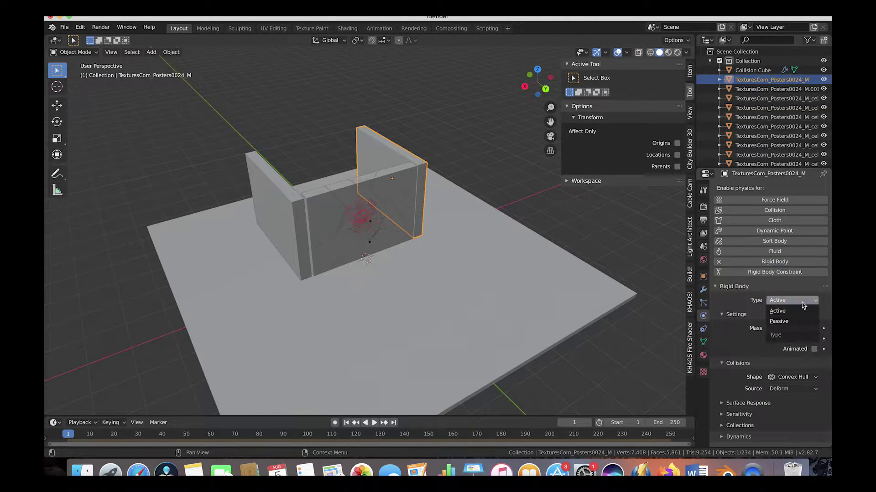
left_click(781, 320)
left_click(793, 357)
left_click(776, 433)
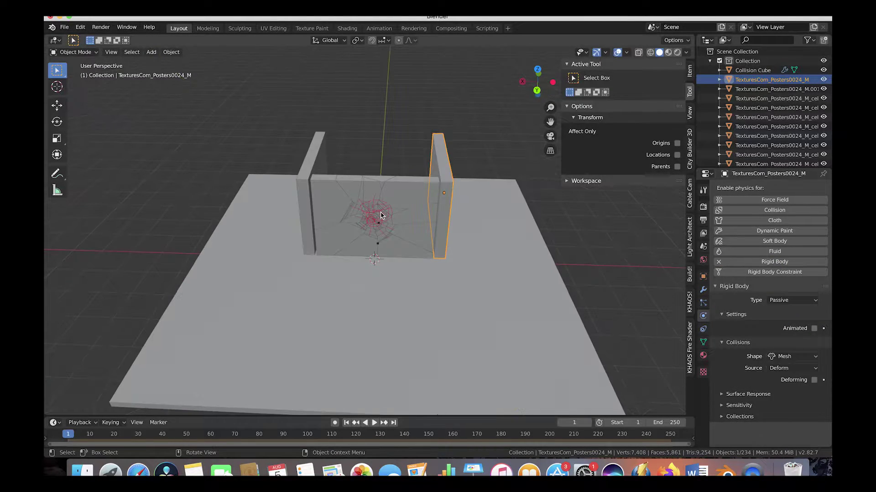
Review the physics settings of the collision slab and of the original side wall
scroll(449, 178, "right", 10)
scroll(449, 178, "right", 5)
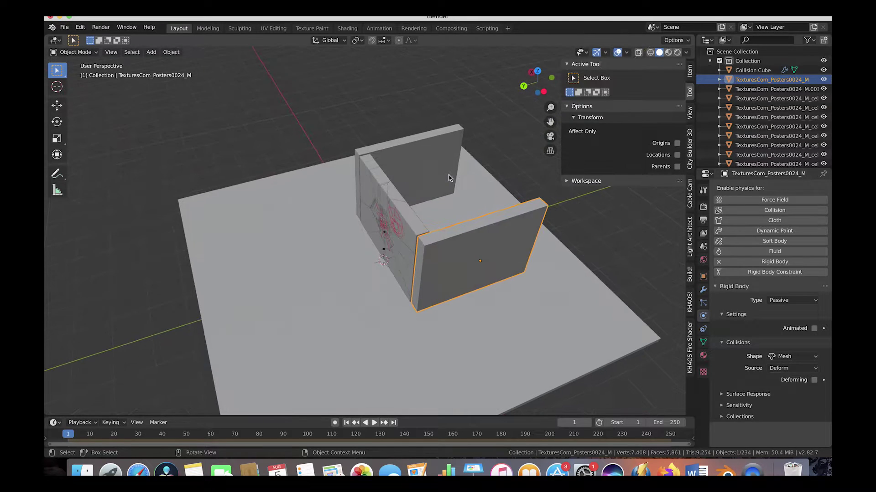
scroll(448, 178, "down", 3)
left_click(378, 346)
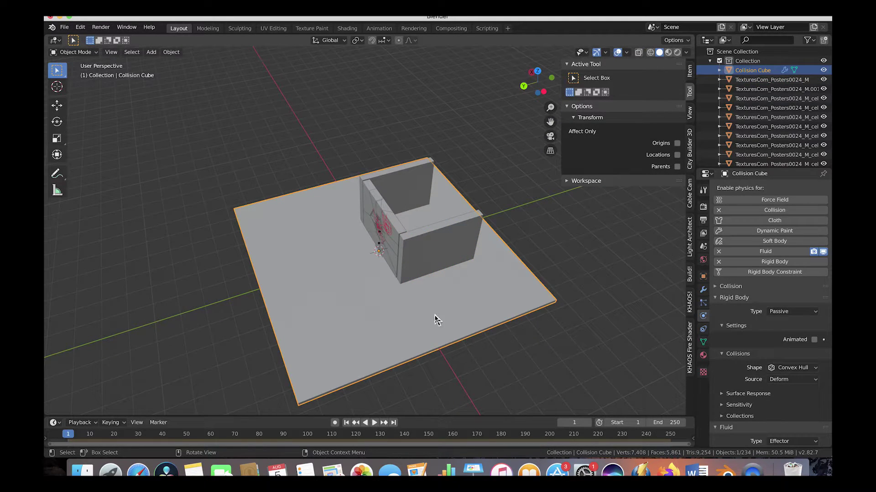
left_click(442, 246)
scroll(459, 247, "right", 5)
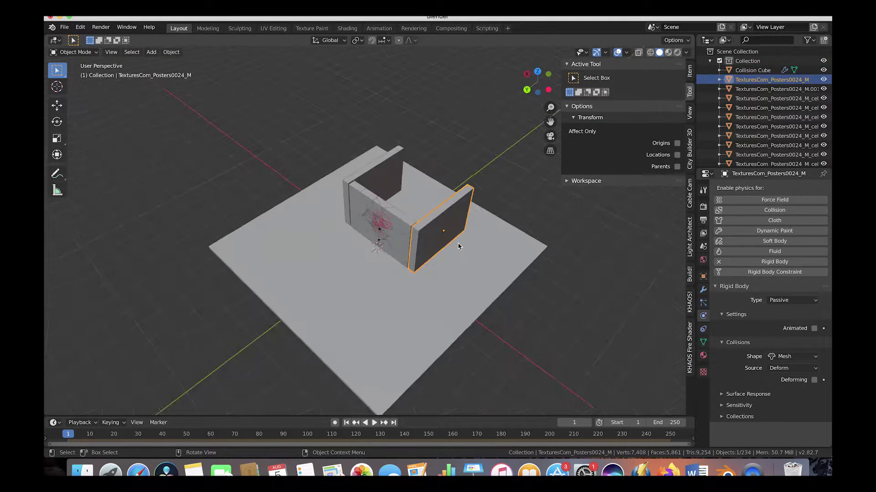
Examine the duplicated side wall's physics settings and how both side walls enclose the fractured wall
left_click(377, 176)
scroll(365, 213, "left", 5)
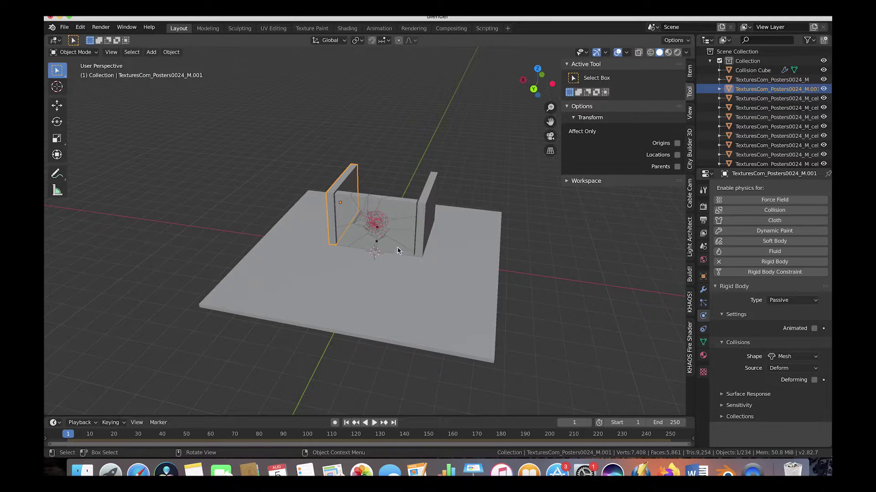
scroll(383, 206, "left", 5)
scroll(373, 227, "down", 5)
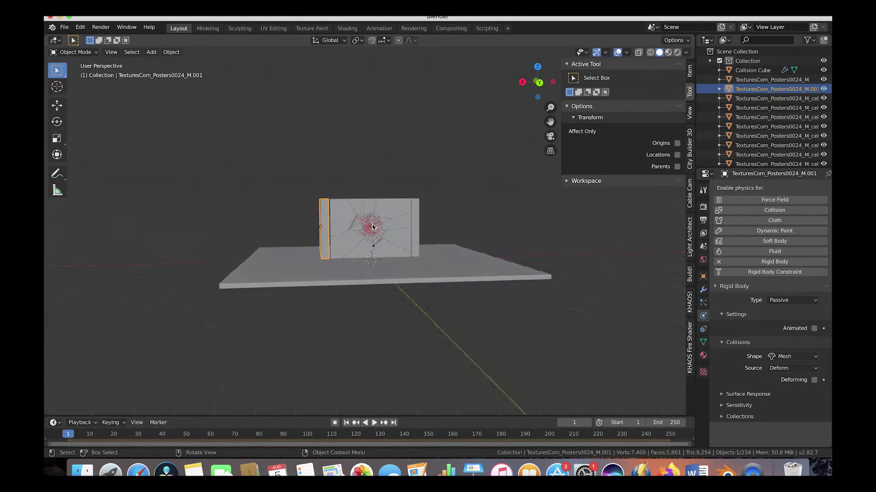
scroll(374, 227, "right", 5)
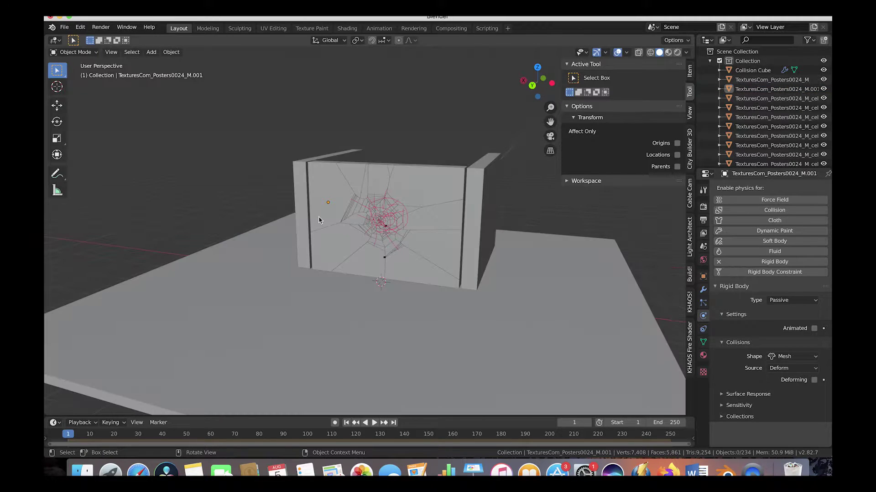
scroll(320, 220, "left", 5)
scroll(319, 221, "left", 1)
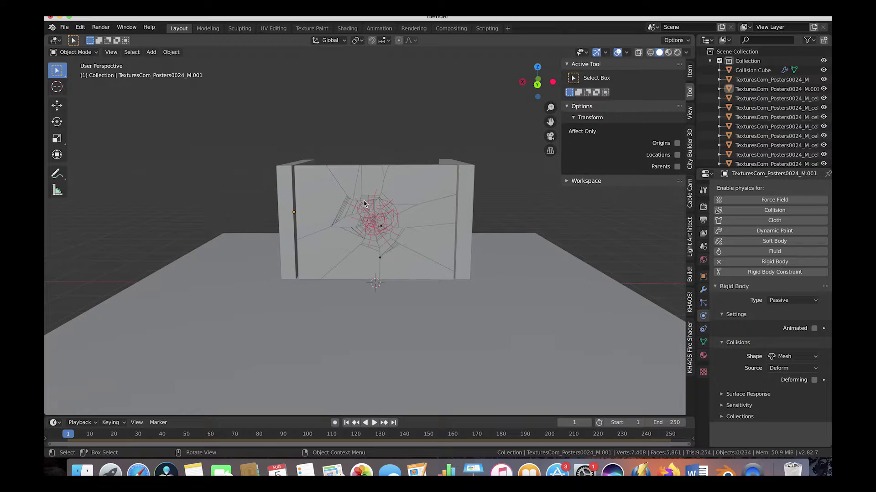
scroll(396, 186, "right", 3)
scroll(457, 182, "right", 2)
Examine the large outer pieces of the fractured wall one by one, identifying those that border the finely cracked centre
left_click(441, 219)
left_click(427, 187)
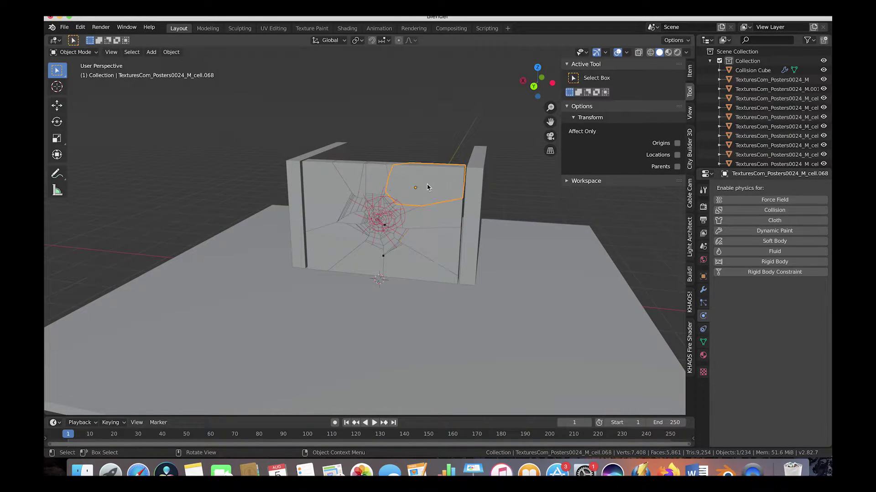
left_click(430, 260)
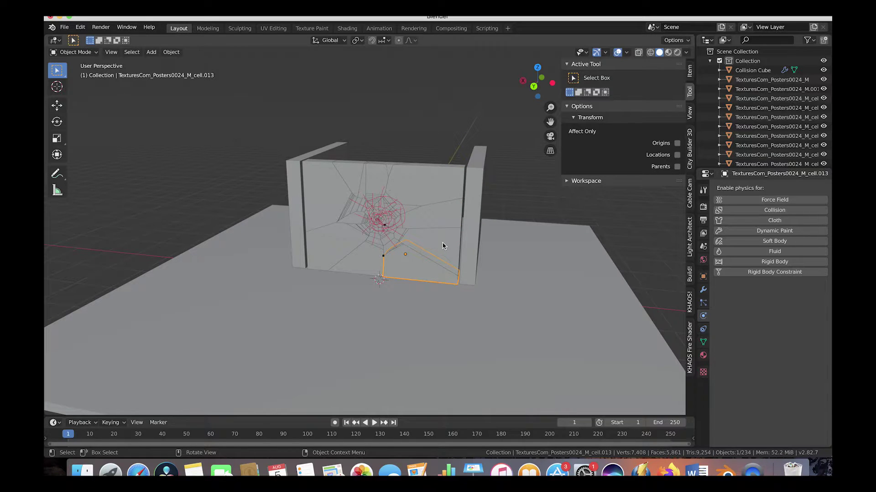
scroll(355, 229, "right", 2)
scroll(356, 230, "left", 5)
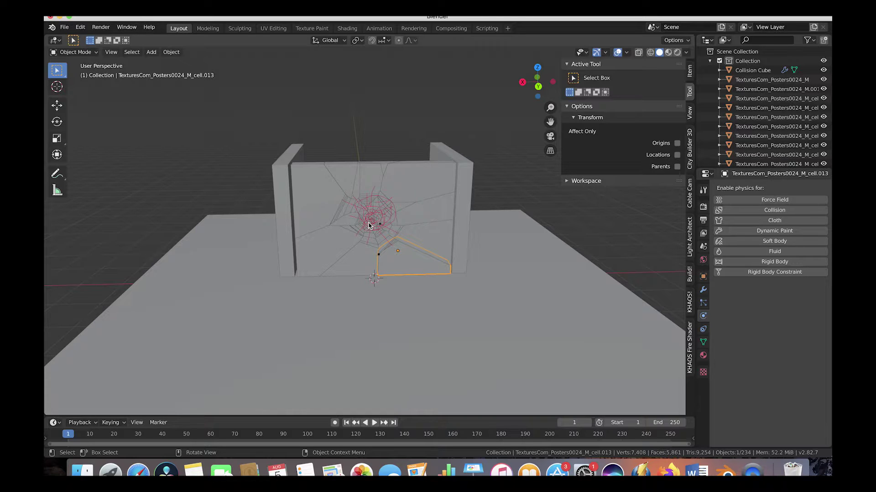
left_click(429, 189)
left_click(377, 179)
left_click(310, 187)
left_click(313, 256)
left_click(371, 268)
left_click(414, 273)
Select all the large outer pieces around the finely cracked centre, with the big upper corner piece as the active object
left_click(417, 237)
left_click(429, 187, "shift")
left_click(428, 209, "shift")
left_click(402, 256, "shift")
left_click(368, 268, "shift")
left_click(323, 253, "shift")
left_click(315, 215, "shift")
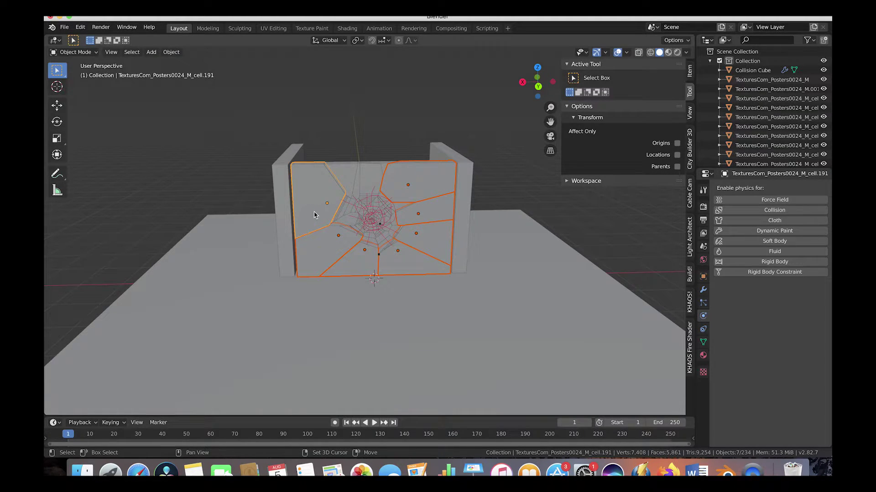
left_click(345, 171, "shift")
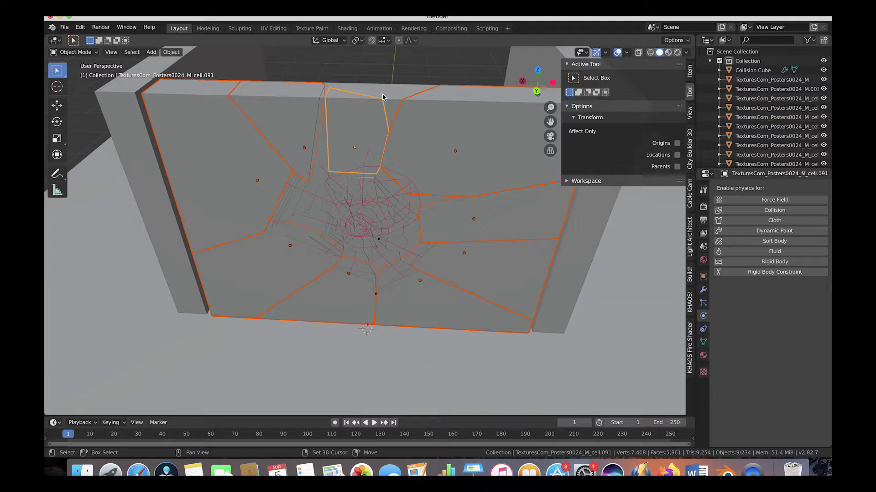
left_click(383, 95, "shift")
left_click(321, 151, "shift")
left_click(283, 187, "shift")
middle_click_drag(369, 136, 502, 89)
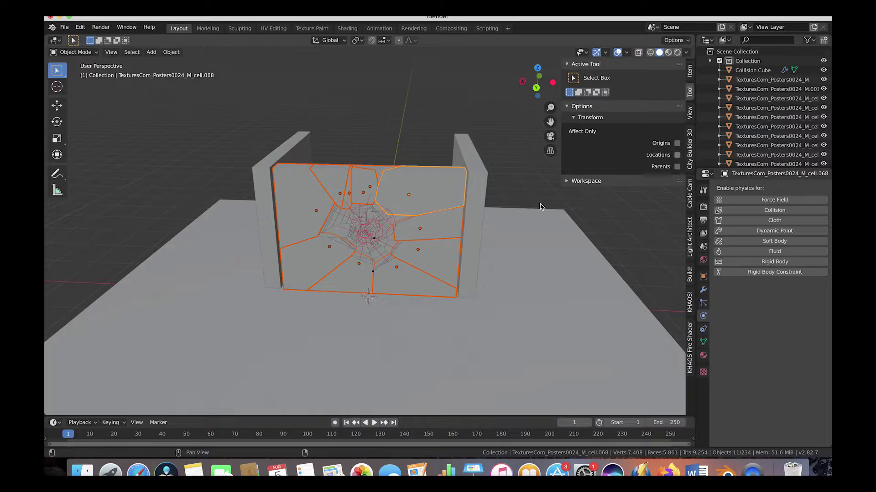
Give the active outer piece rigid body physics with type Passive and collision shape Mesh
left_click(775, 261)
left_click(786, 300)
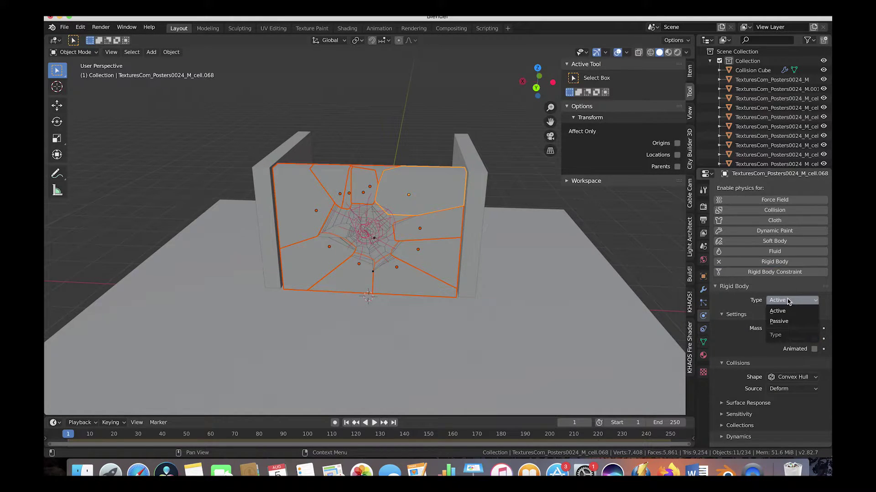
left_click(788, 327)
left_click(788, 360)
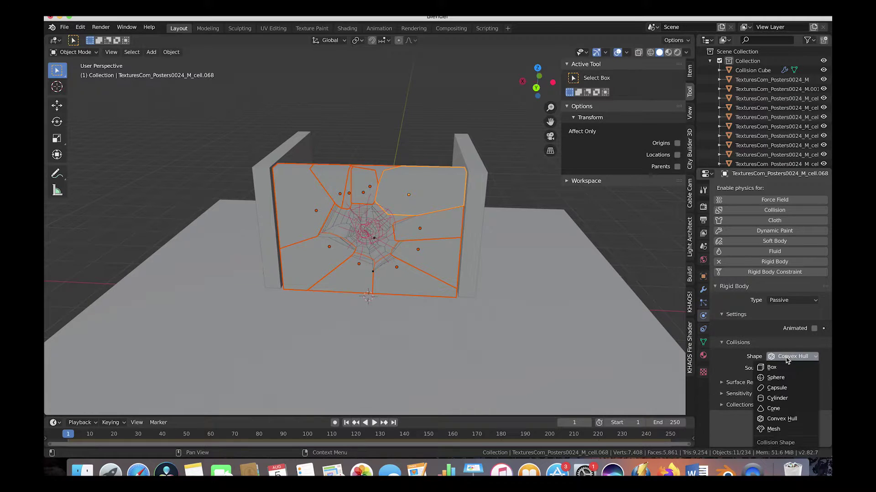
left_click(773, 429)
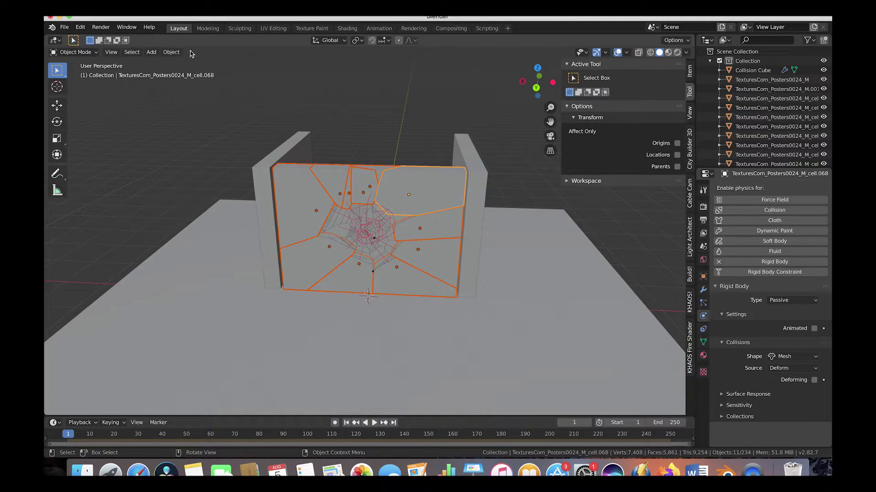
Copy the active piece's rigid body settings to all the selected outer pieces and clear the selection
left_click(172, 52)
mouse_move(196, 274)
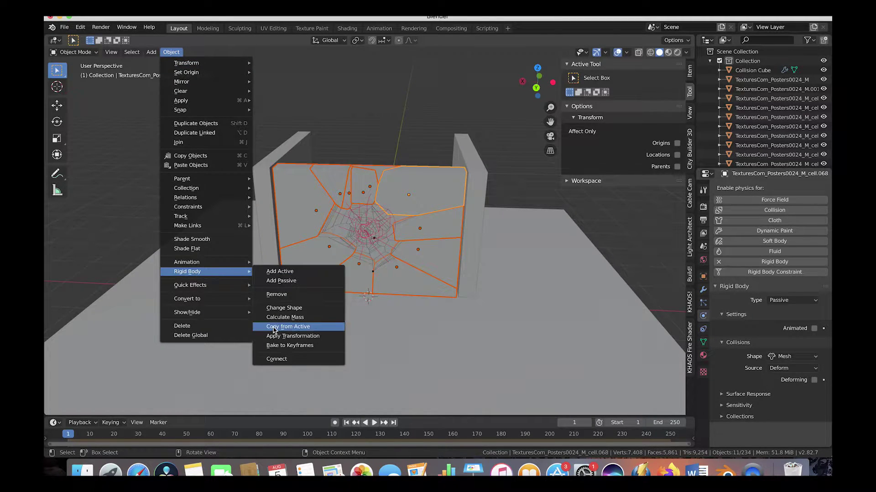
left_click(296, 327)
left_click(387, 114)
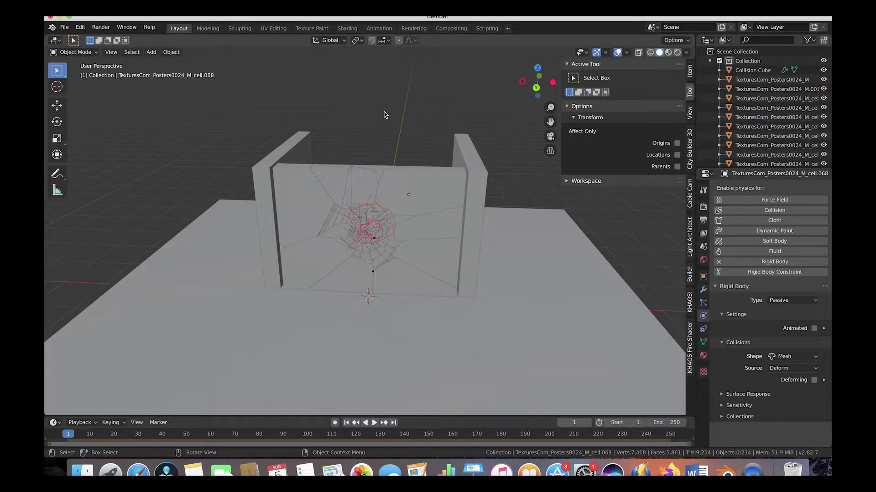
Check the rigid body settings of the individual outer pieces around the wall
left_click(330, 187)
left_click(311, 246)
left_click(308, 272)
left_click(351, 288)
left_click(404, 288)
left_click(457, 229)
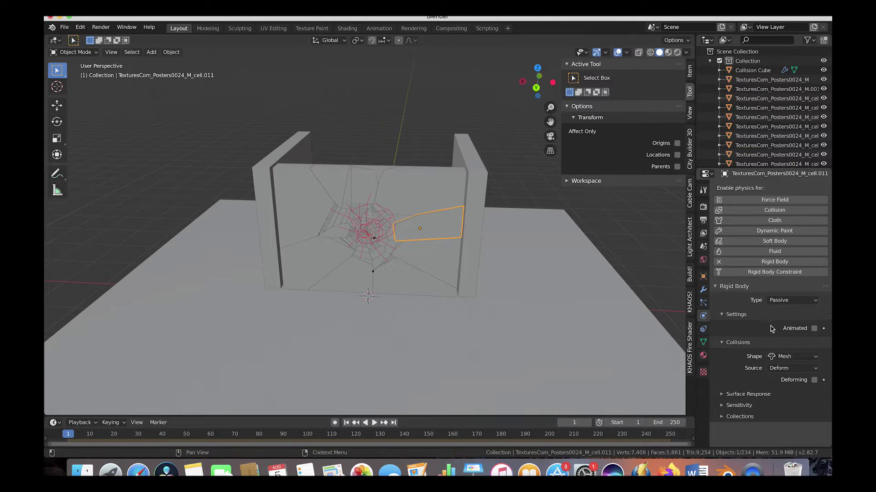
middle_click_drag(444, 189, 455, 233)
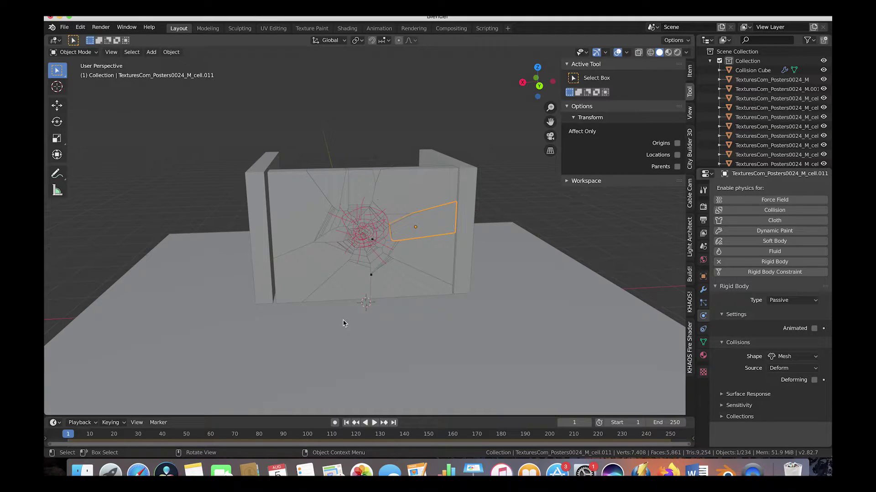
middle_click_drag(344, 323, 394, 234)
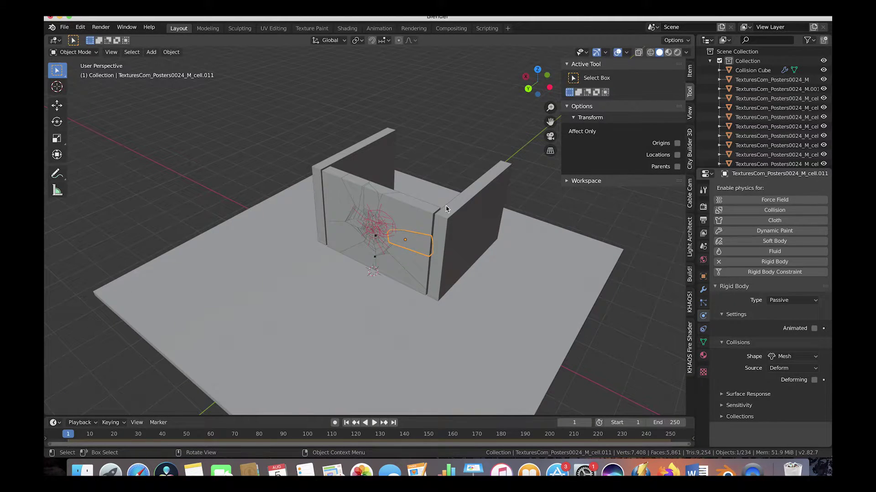
scroll(410, 168, "right", 10)
scroll(411, 169, "left", 10)
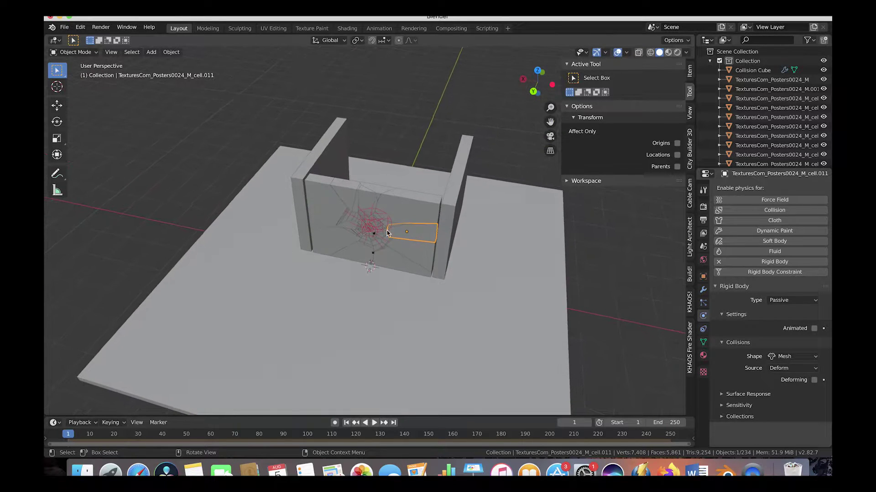
scroll(362, 249, "down", 5)
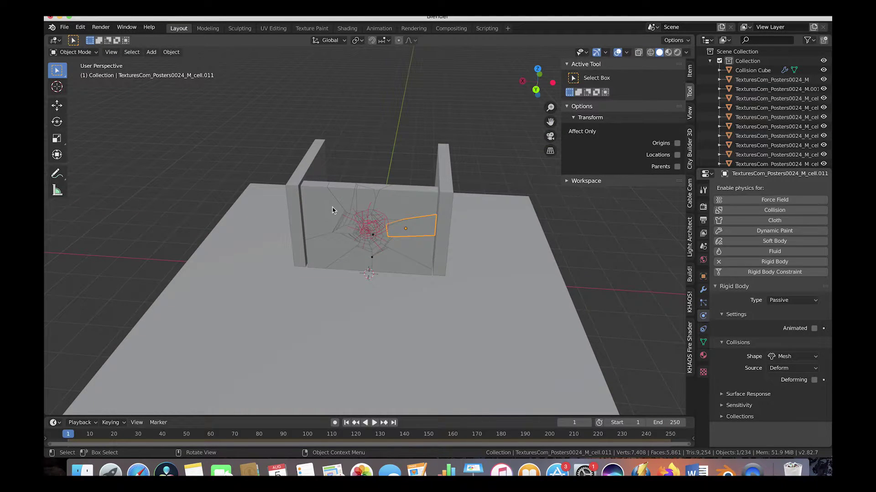
scroll(333, 210, "down", 4)
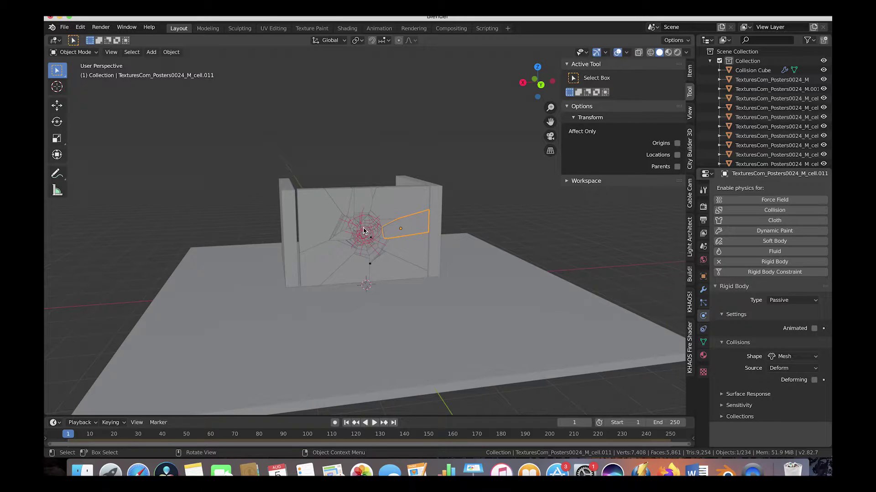
Remove the red annotation drawn over the centre of the fractured wall
scroll(363, 231, "up", 6)
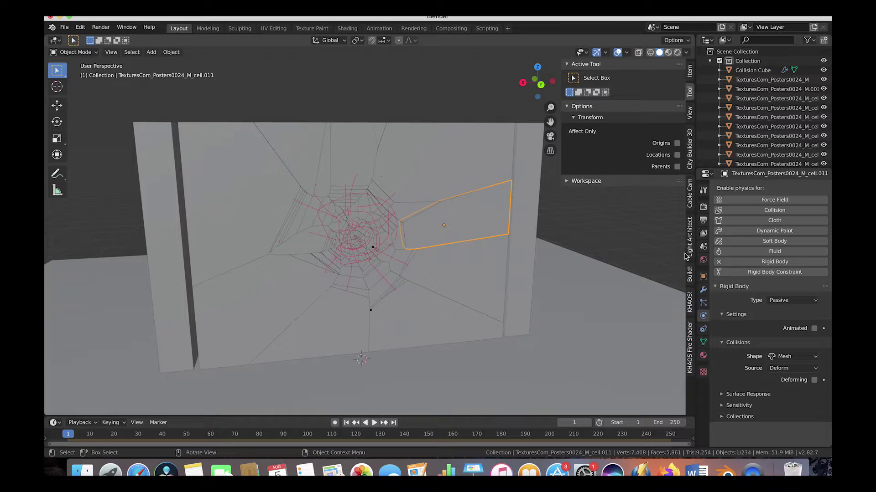
left_click(689, 111)
left_click(567, 313)
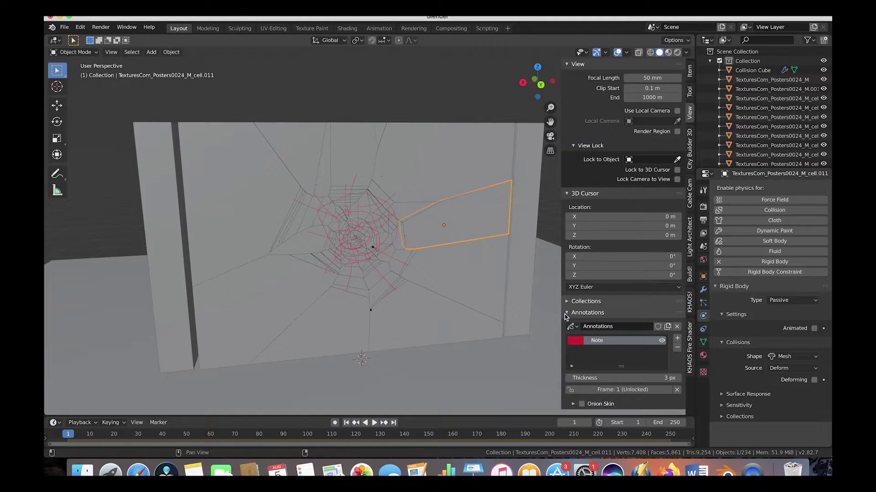
left_click(677, 326)
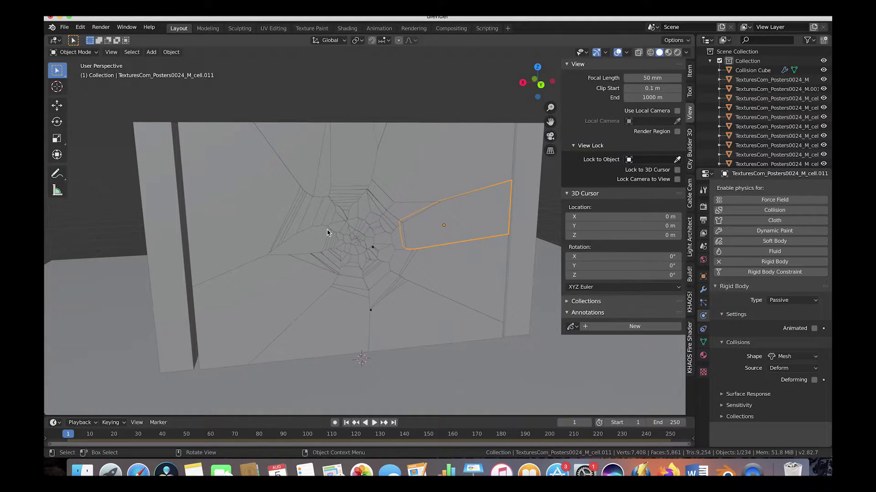
Check the physics of a small central piece and a large outer piece, and display the viewport in wireframe
scroll(439, 181, "right", 4)
left_click(350, 189)
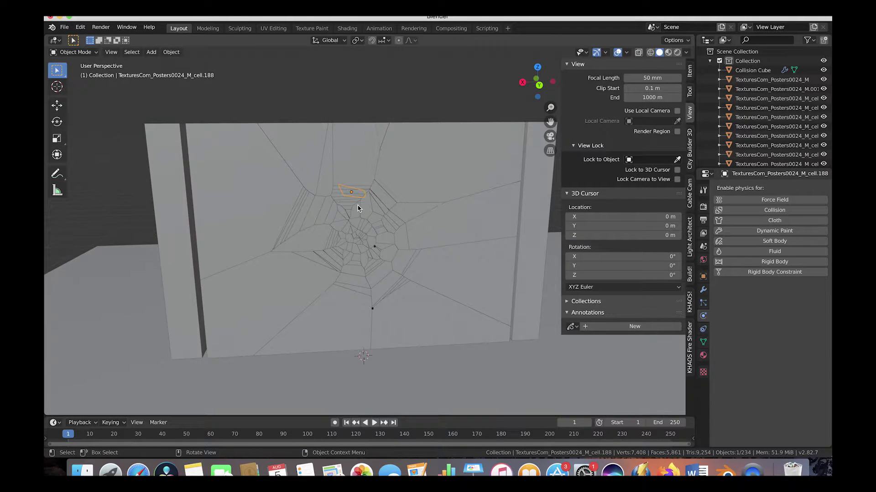
scroll(358, 208, "up", 3)
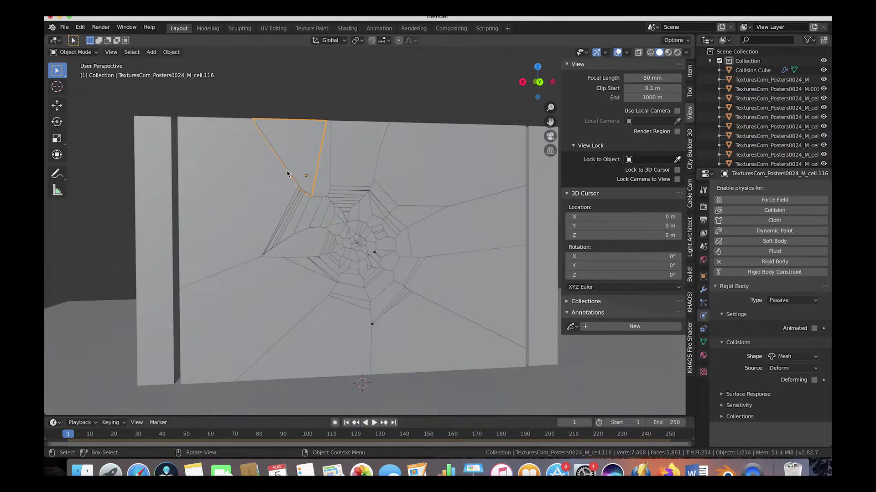
key("z")
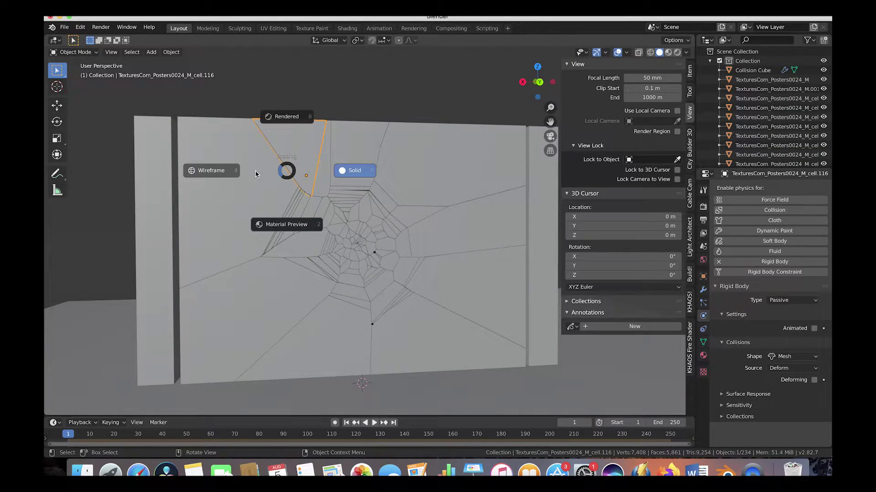
left_click(225, 170)
Box-select the small pieces across the cracked centre of the wall, adding further areas to the selection
left_click(306, 202)
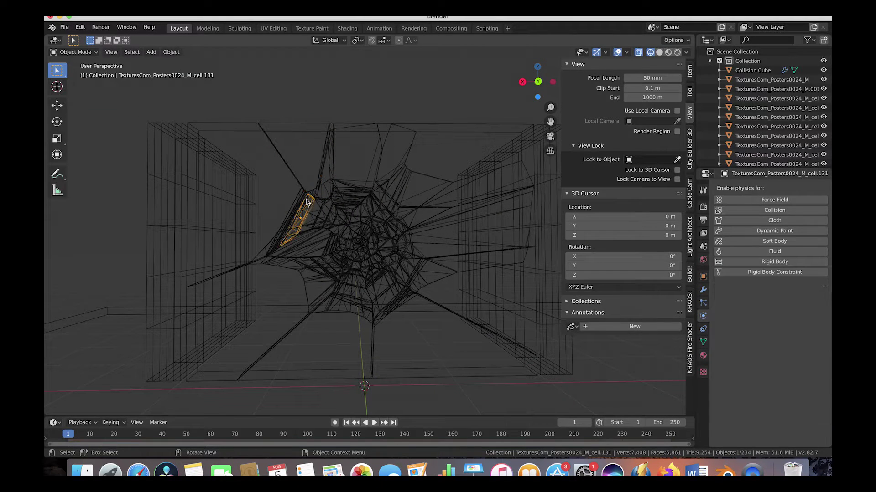
left_click_drag(306, 202, 397, 277)
left_click_drag(385, 308, 337, 273)
left_click_drag(399, 282, 351, 250, "shift")
left_click_drag(438, 230, 370, 260, "shift")
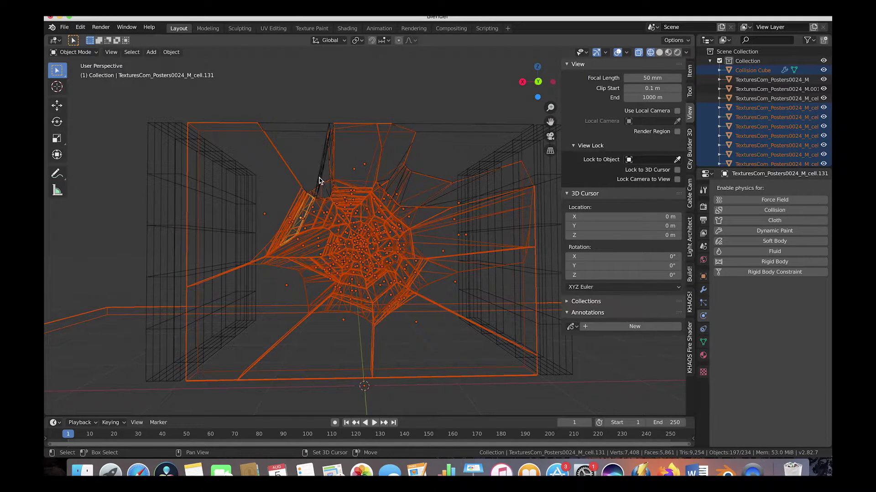
Take the Collision Cube and several large passive outer pieces out of the selection
left_click(244, 121, "shift")
left_click(242, 121, "shift")
left_click(359, 123, "shift")
left_click(359, 122, "shift")
left_click(359, 123, "shift")
left_click(352, 127, "shift")
left_click(443, 127, "shift")
left_click(443, 127, "shift")
left_click(430, 381, "shift")
left_click(430, 381, "shift")
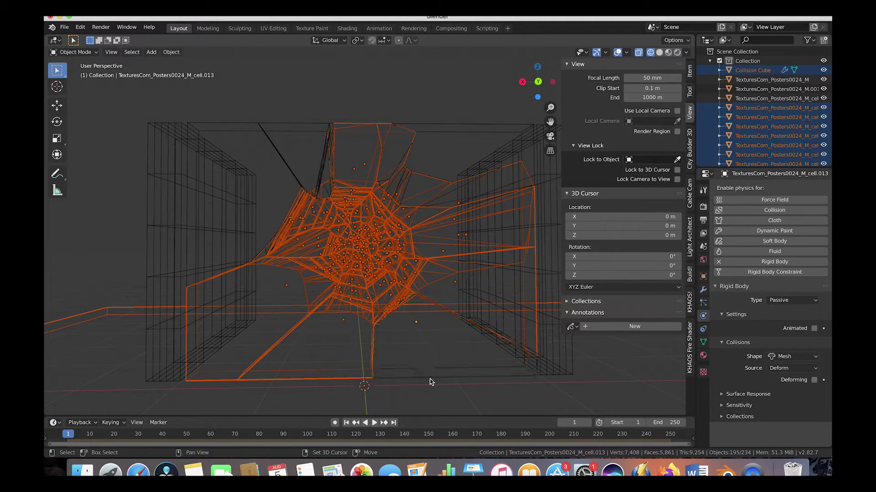
left_click(106, 309, "shift")
left_click(106, 309, "shift")
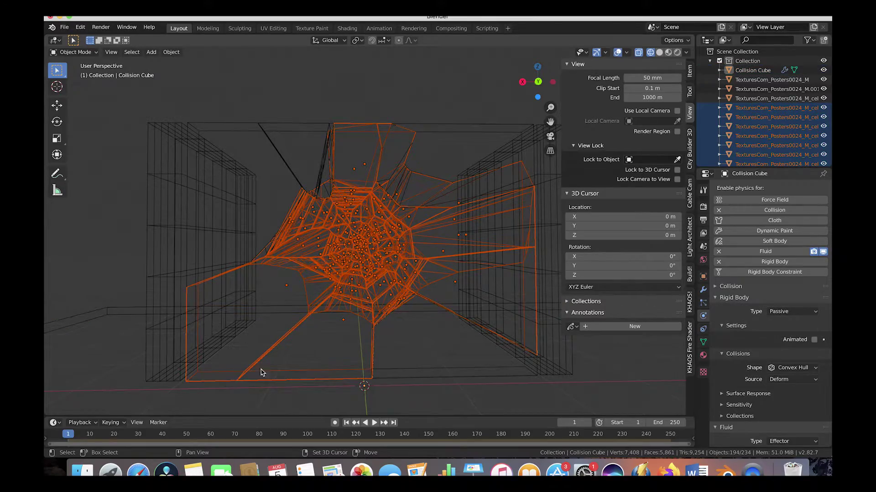
left_click(264, 357, "shift")
left_click(264, 357, "shift")
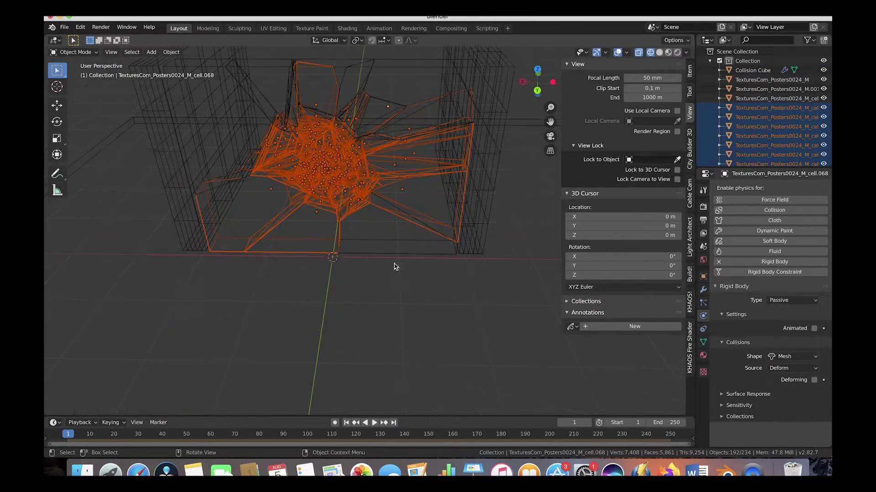
Deselect the remaining large outer pieces, keeping only the small central pieces of the wall selected
scroll(395, 267, "up", 5)
middle_click_drag(395, 267, 443, 226)
left_click(461, 106, "shift")
middle_click_drag(461, 106, 403, 185)
left_click(302, 282, "shift")
left_click(375, 219, "shift")
scroll(324, 170, "down", 5)
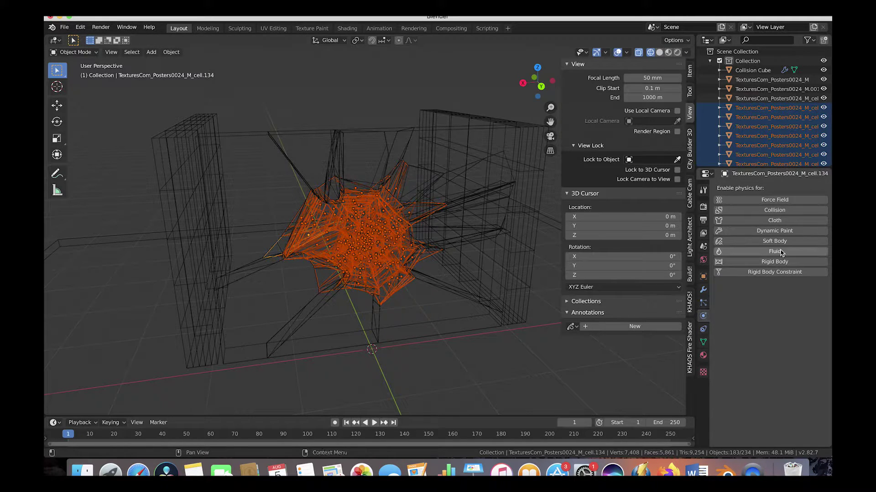
Give the active central piece rigid body physics with type Active and collision shape Mesh
left_click(764, 264)
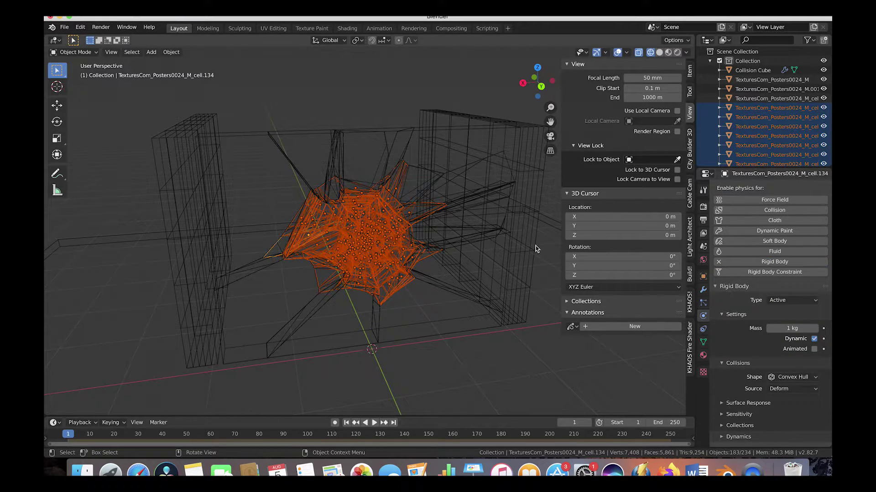
left_click(797, 377)
left_click(775, 304)
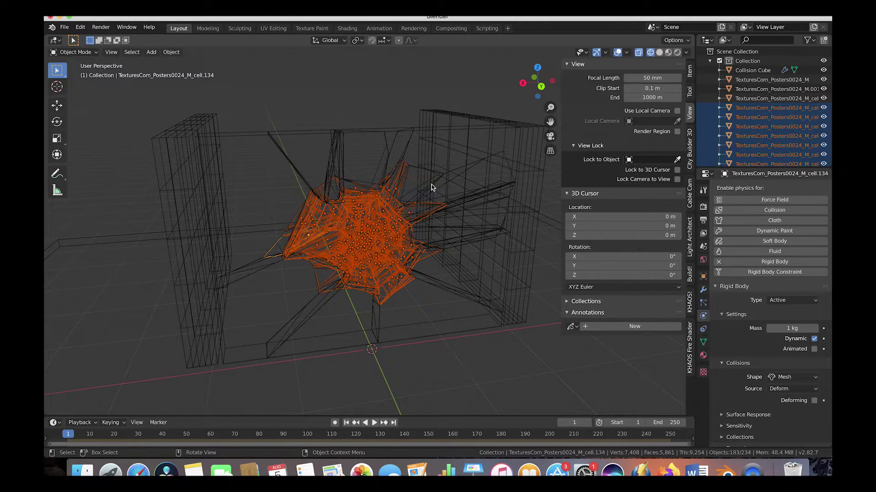
Enable Deactivation with Start Deactivated in the active central piece's rigid body dynamics
scroll(725, 443, "down", 1)
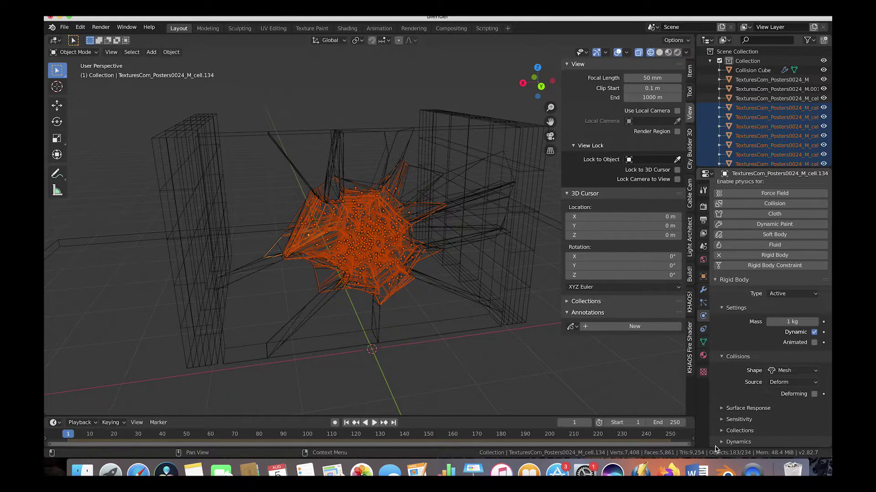
left_click(723, 442)
scroll(725, 445, "down", 2)
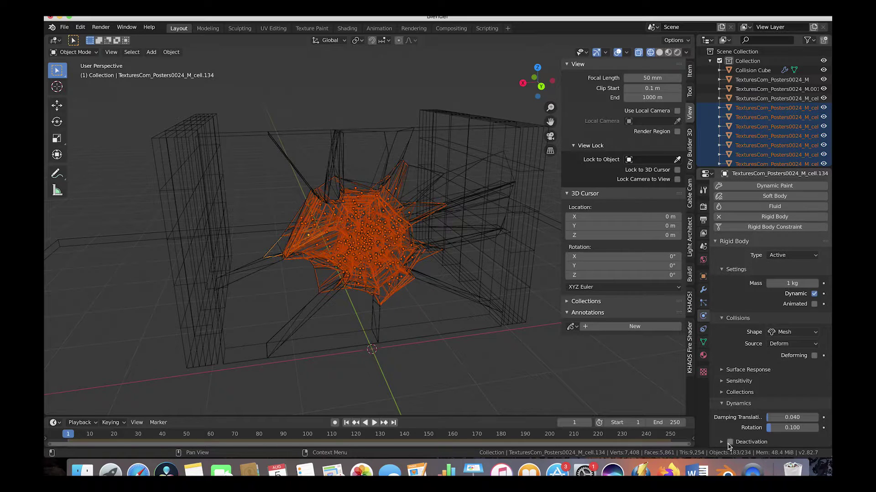
left_click(730, 442)
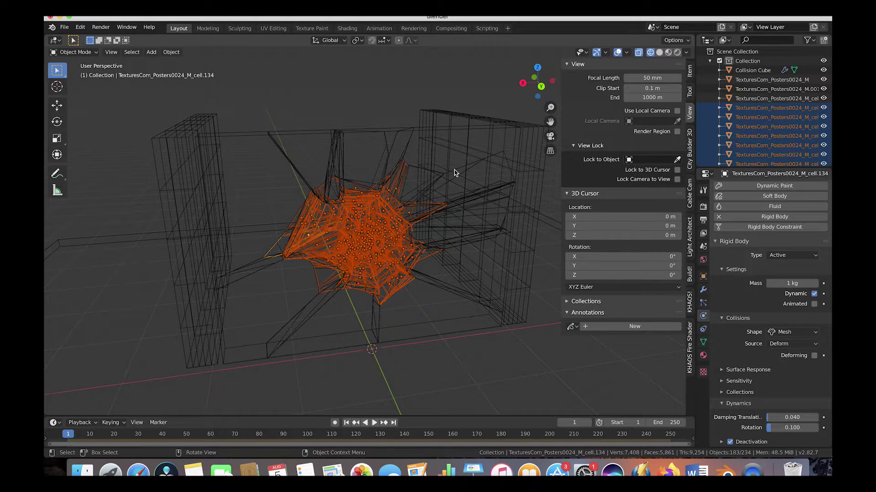
left_click(721, 442)
scroll(731, 395, "down", 2)
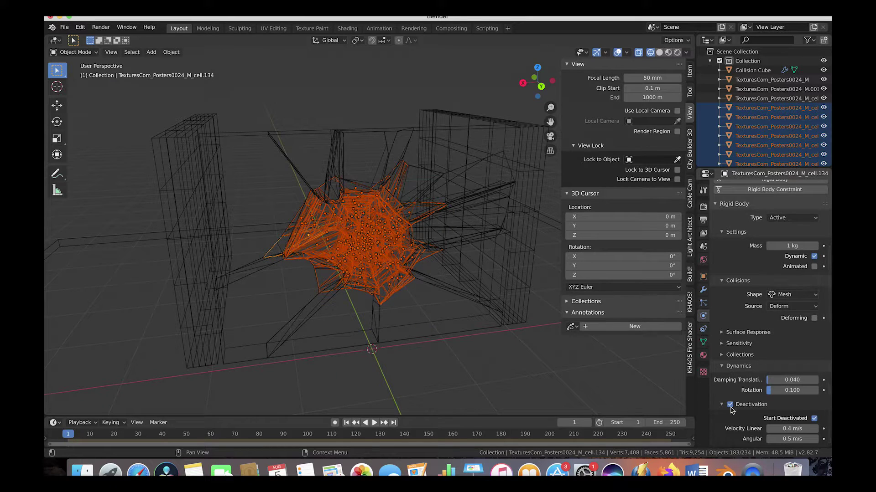
Calculate the rigid body mass of the selected central pieces using the Concrete material preset
left_click(172, 53)
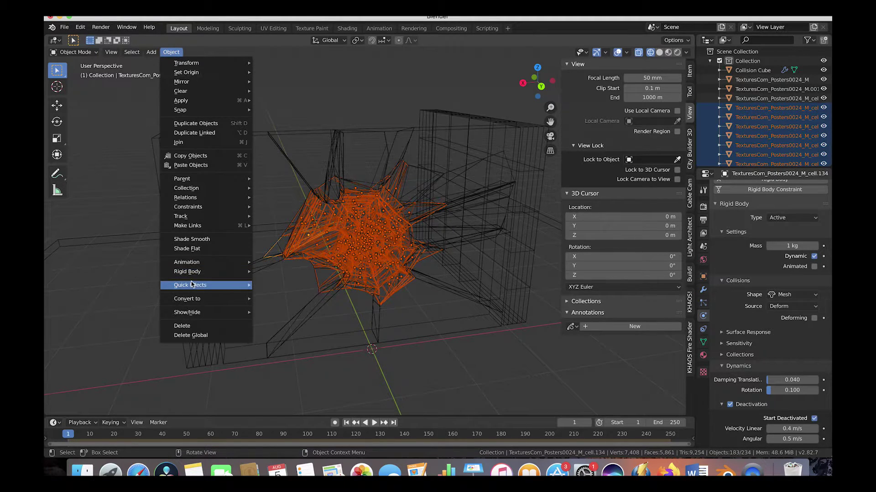
mouse_move(194, 272)
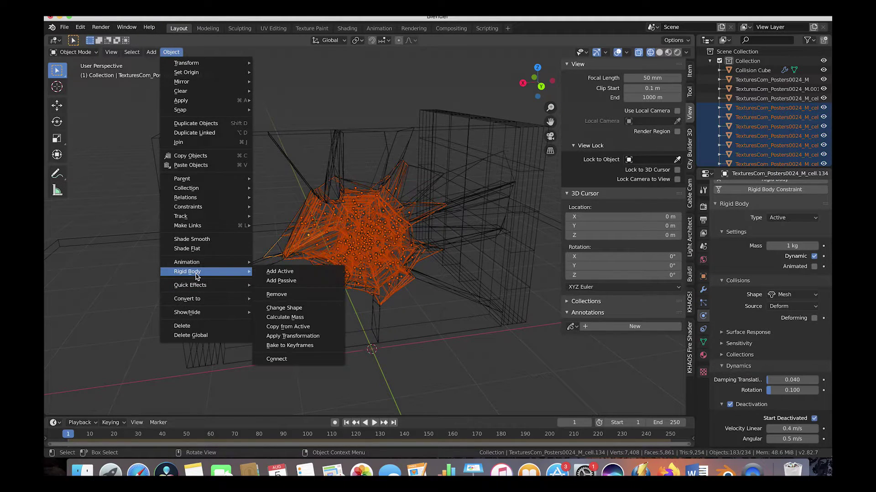
left_click(292, 317)
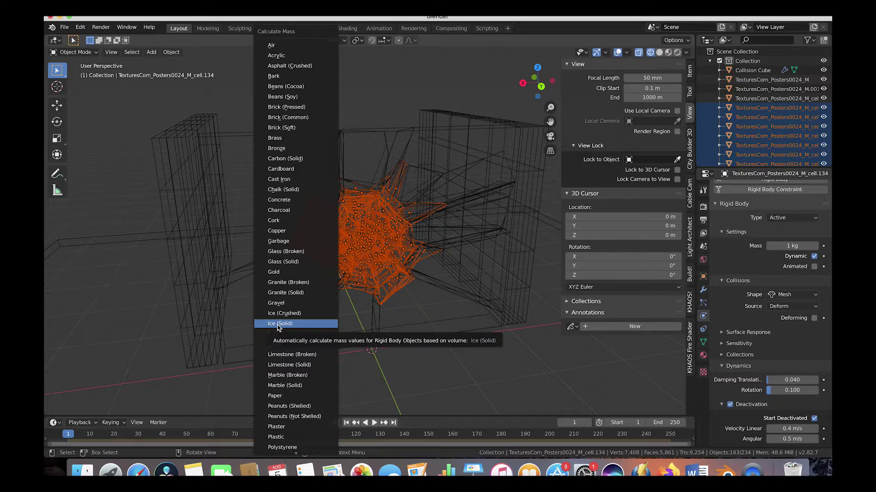
left_click(276, 202)
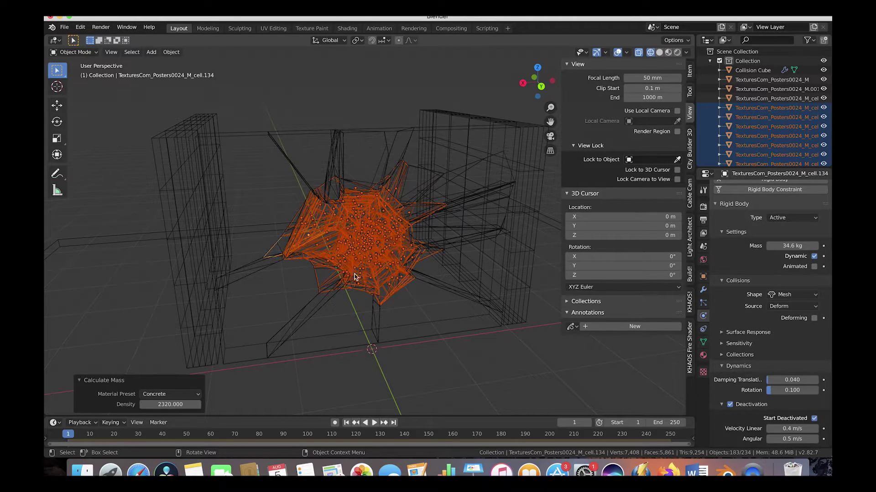
Copy the rigid body settings from the active piece to all selected central pieces
left_click(172, 53)
mouse_move(202, 272)
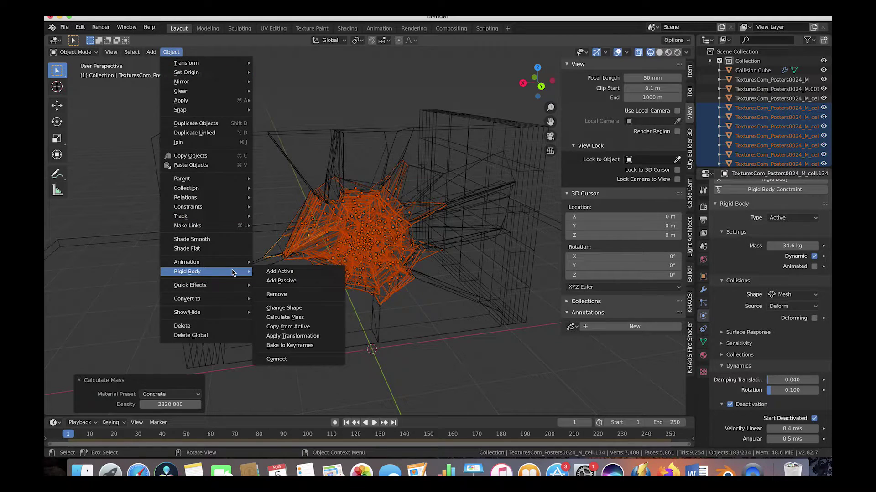
left_click(293, 327)
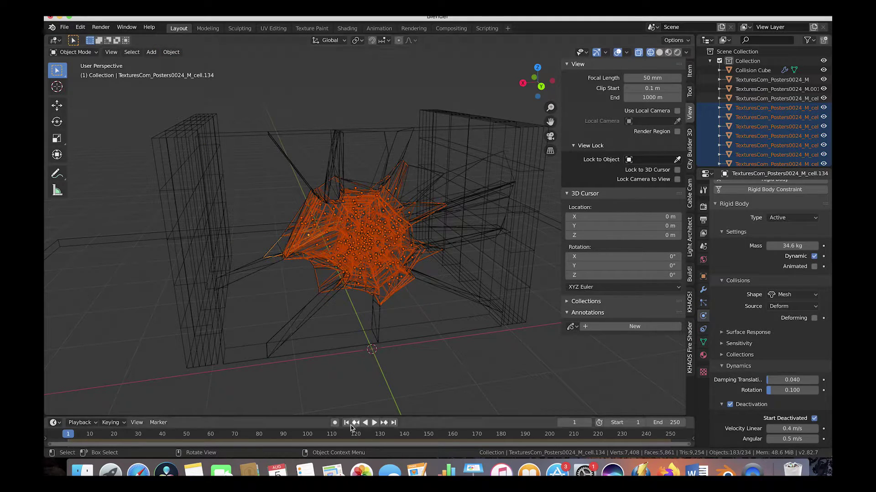
Play the simulation for a few frames, stop it, and select individual central pieces to check their copied rigid body settings
left_click(374, 423)
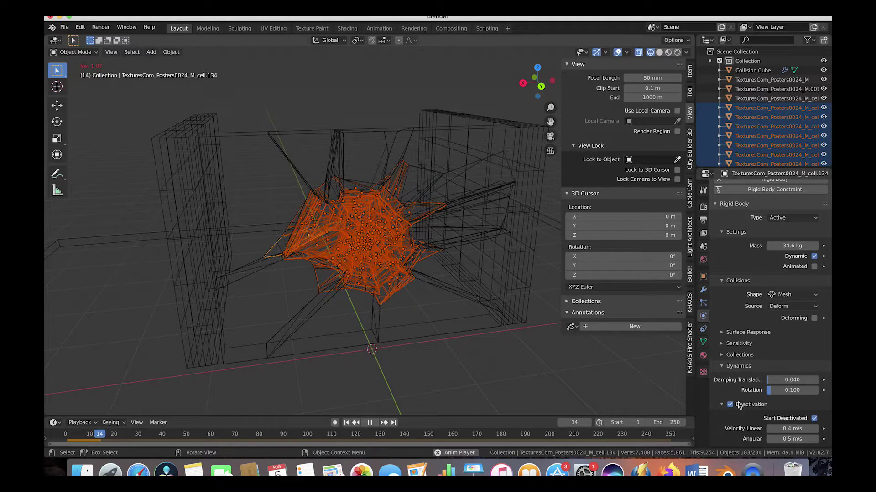
key("space")
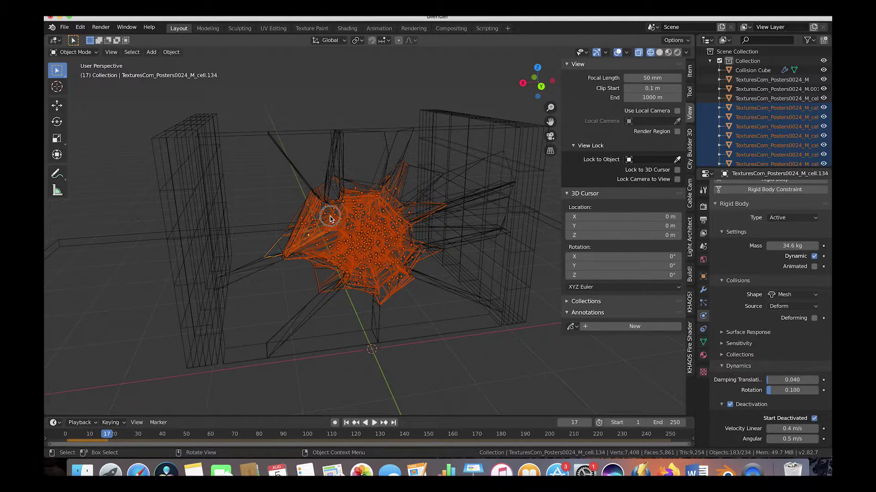
left_click(329, 216)
left_click(368, 237)
left_click(363, 208)
left_click(365, 243)
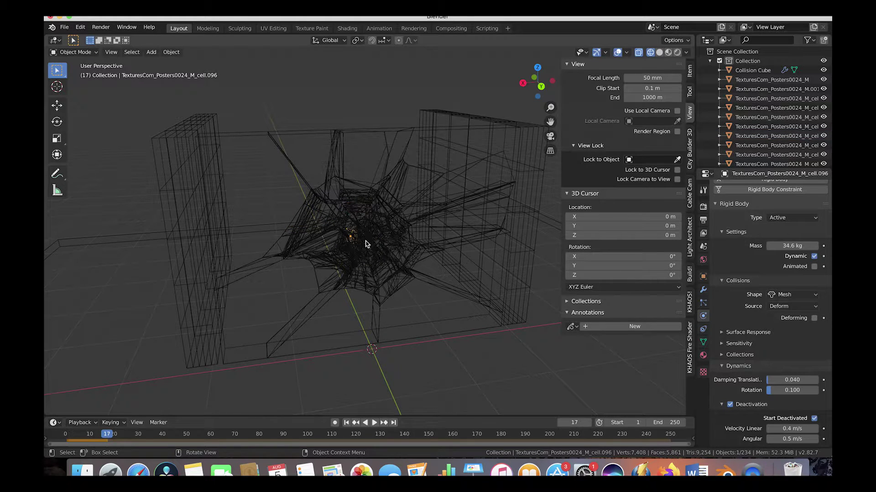
left_click(391, 259)
Switch the viewport to solid shading and add an ico sphere at the 3D cursor
middle_click_drag(391, 259, 362, 254)
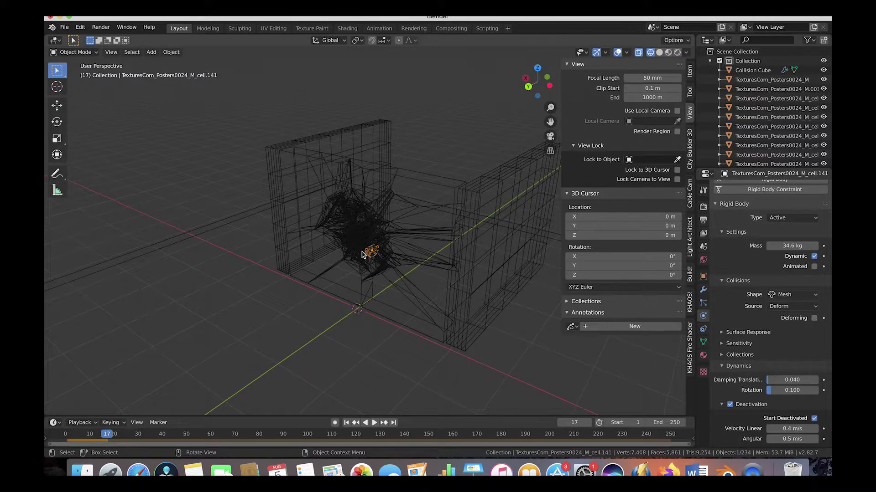
scroll(454, 249, "left", 5)
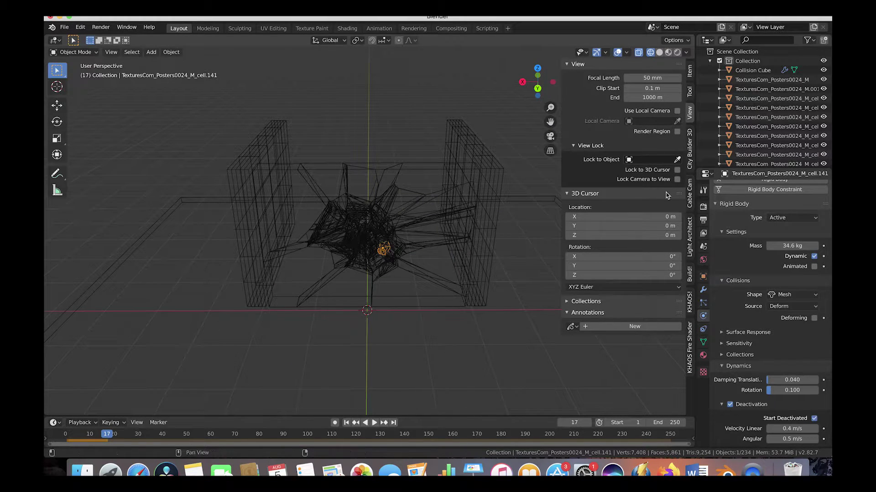
scroll(328, 256, "right", 10)
scroll(328, 255, "left", 10)
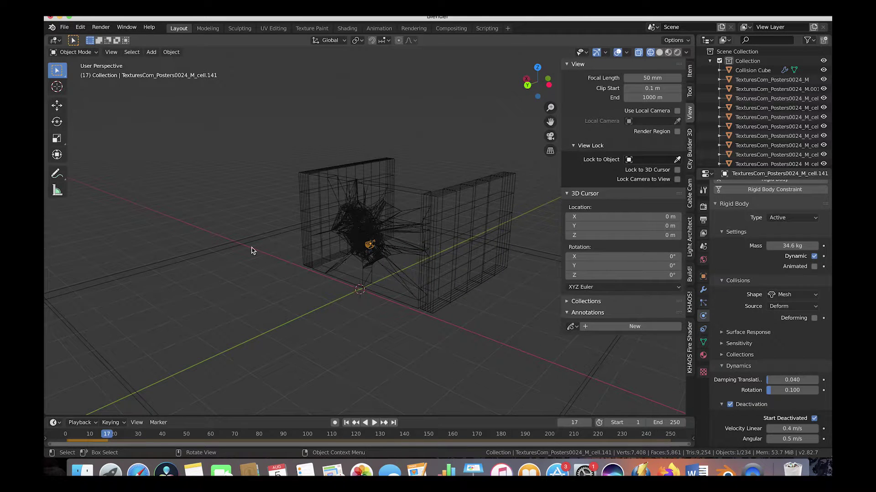
key("z")
left_click(353, 309)
scroll(322, 297, "right", 8)
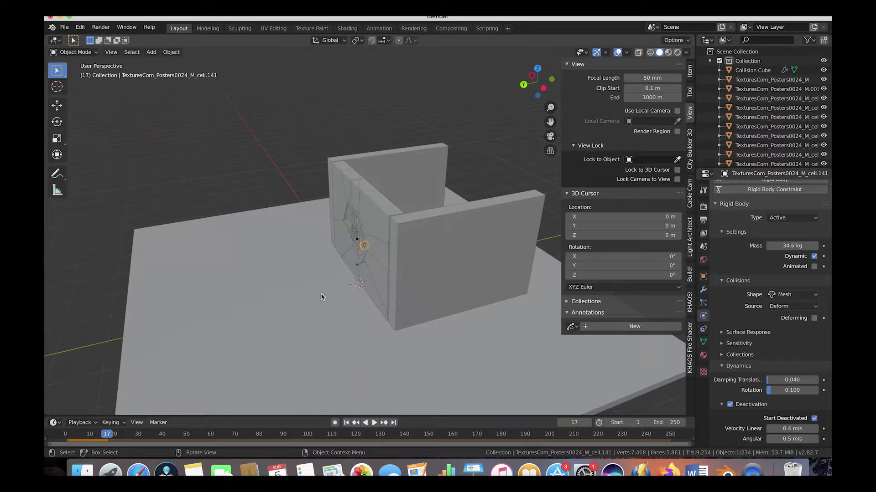
scroll(322, 297, "down", 2)
key("shift+a")
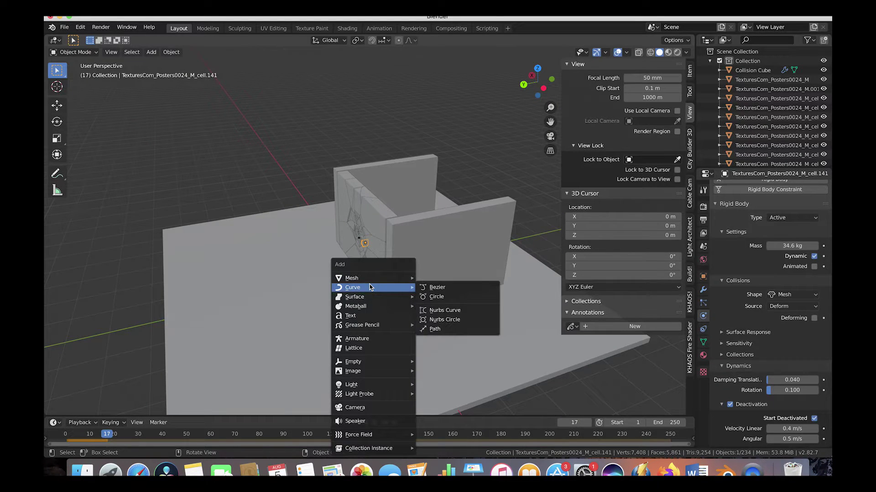
mouse_move(373, 278)
left_click(439, 320)
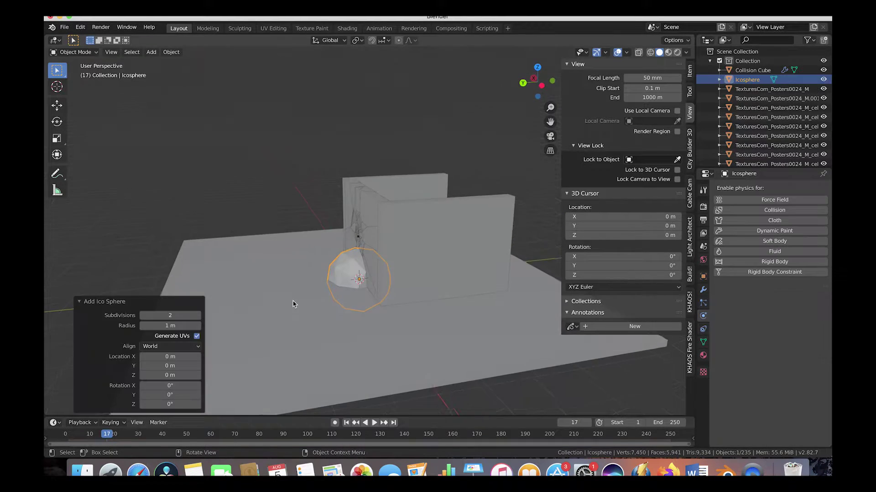
Raise the ico sphere about 1.62 m along Z to the cracked centre and scale it to about 0.587
key("g")
key("z")
left_click(318, 246)
scroll(426, 242, "left", 5)
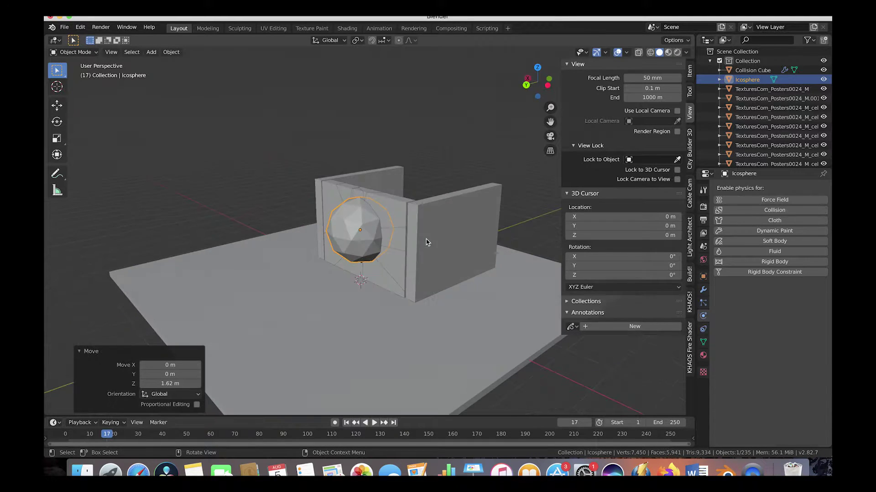
key("s")
left_click(423, 244)
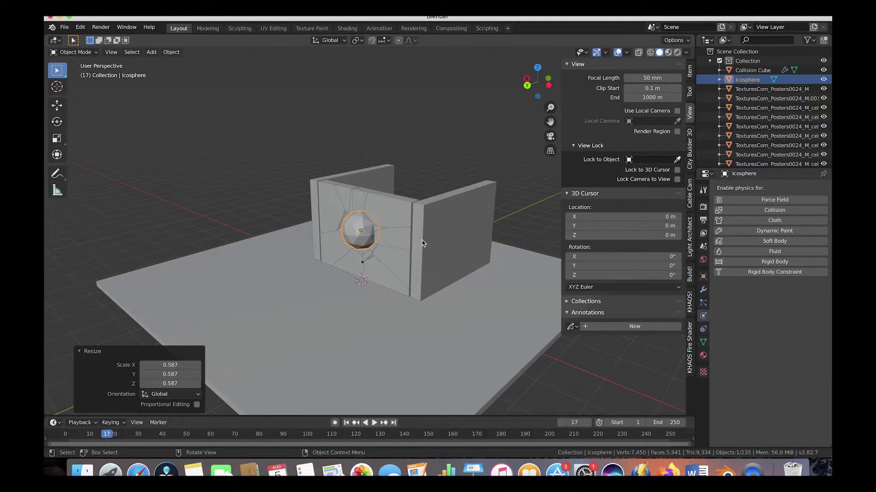
Move the ico sphere about 2.04 m along Y, out in front of the poster wall
scroll(424, 244, "right", 5)
key("g")
key("y")
left_click(353, 250)
scroll(354, 249, "left", 10)
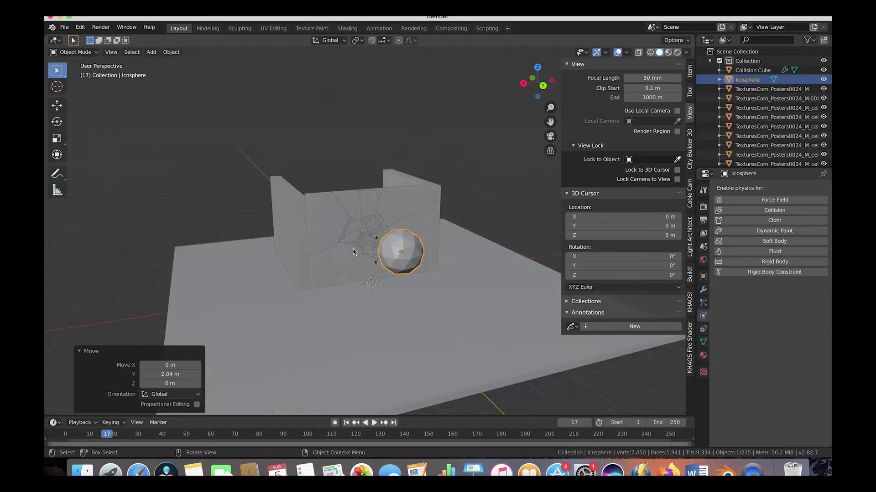
scroll(353, 250, "right", 8)
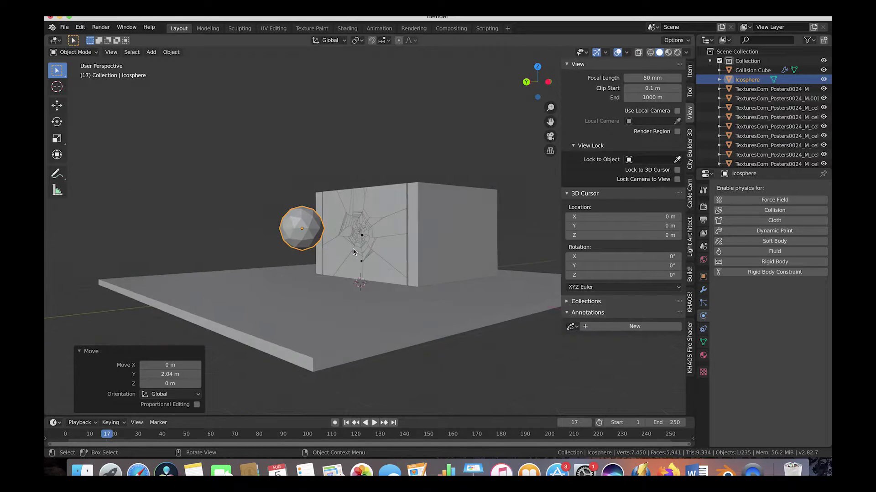
Adjust the ico sphere's scale slightly and lower it about 0.18 m along Z to line up with the cracked centre
key("s")
left_click(355, 243)
scroll(355, 243, "right", 6)
scroll(355, 243, "left", 2)
key("g")
key("z")
left_click(312, 232)
scroll(312, 232, "up", 1)
Move the ico sphere about -3.5 m in Y and 0.18 m in X, placing it behind the wall between the side walls
scroll(312, 231, "up", 10)
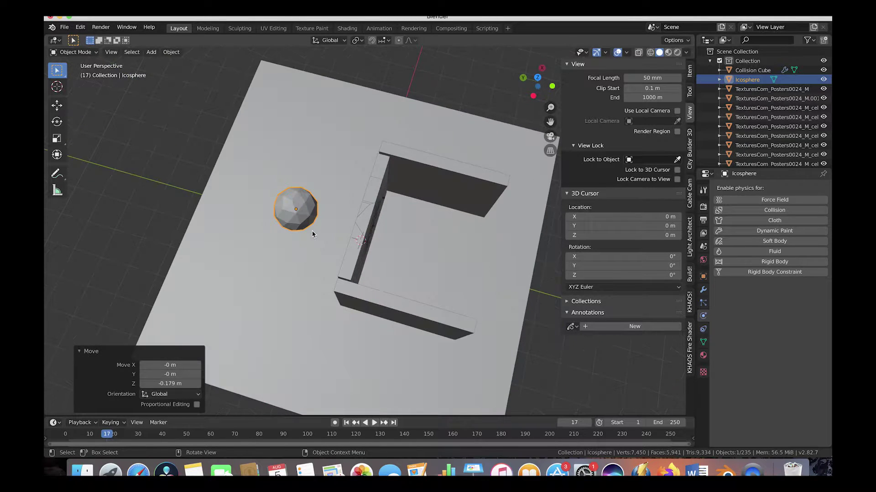
key("g")
left_click(393, 223)
scroll(392, 223, "down", 8)
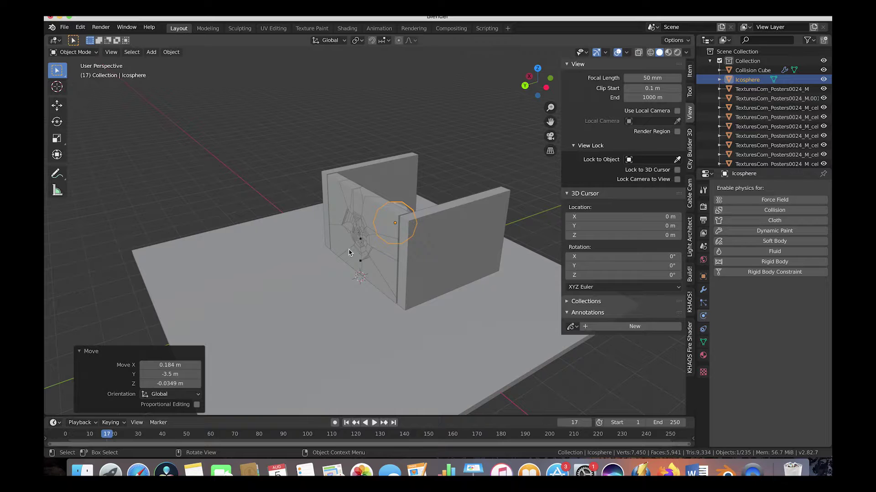
scroll(358, 249, "up", 5)
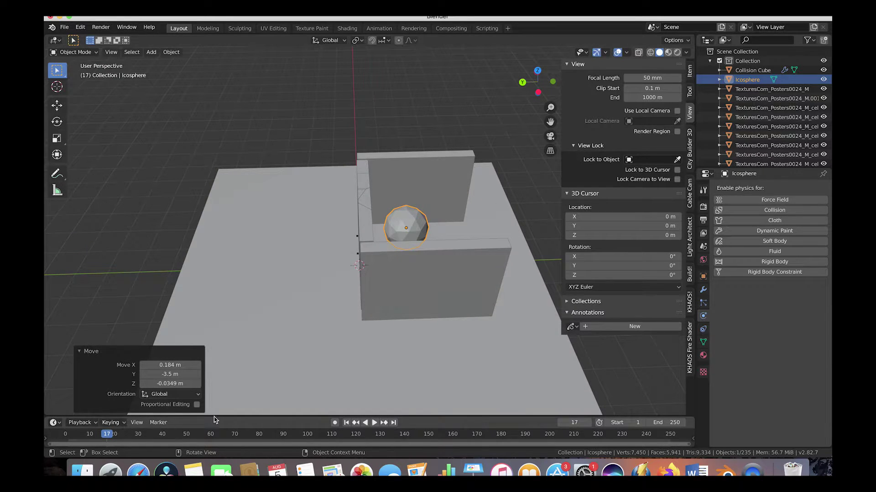
At frame 20, move the ico sphere about -2.26 m along Y and insert a LocRotScale keyframe
left_click(114, 436)
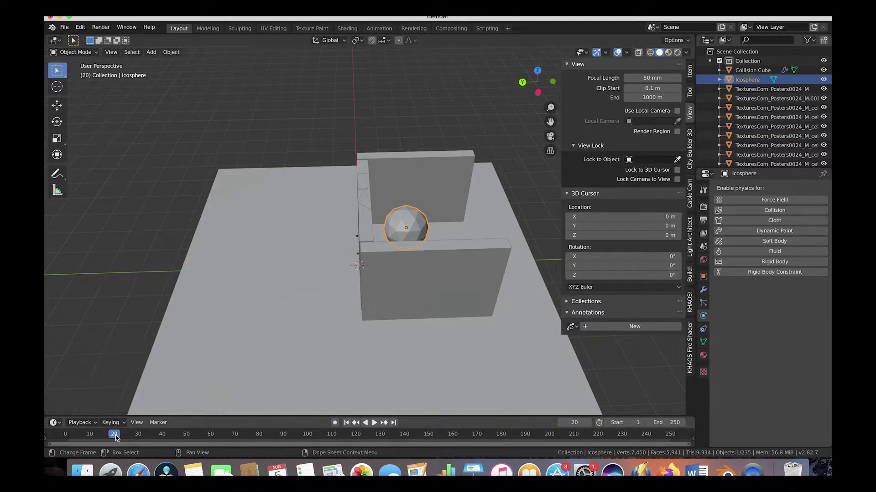
scroll(380, 238, "up", 5)
key("g")
key("y")
left_click(440, 238)
scroll(441, 238, "down", 5)
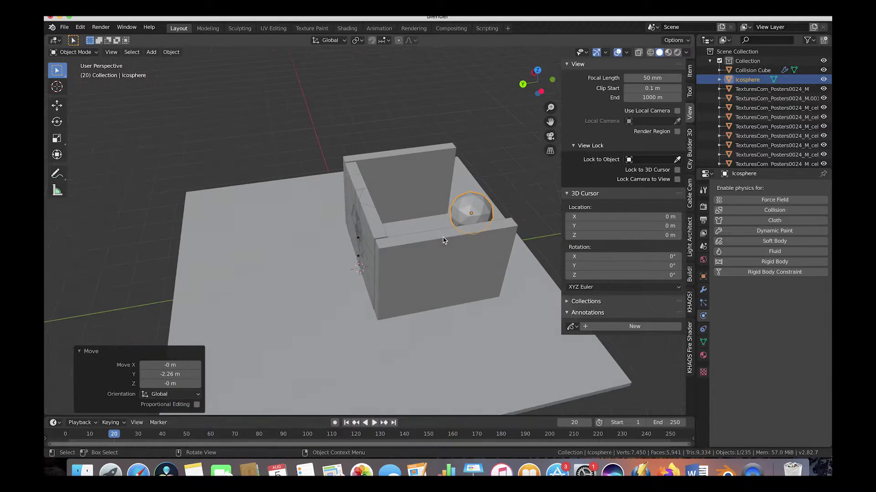
key("i")
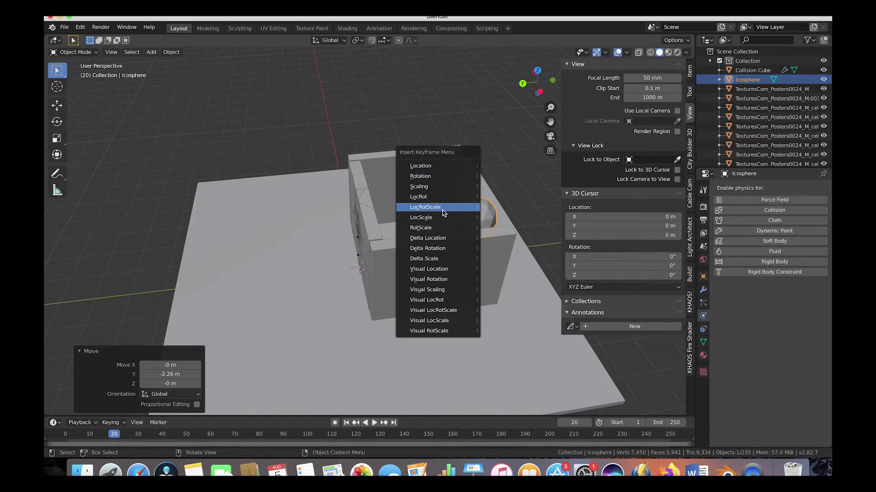
left_click(456, 211)
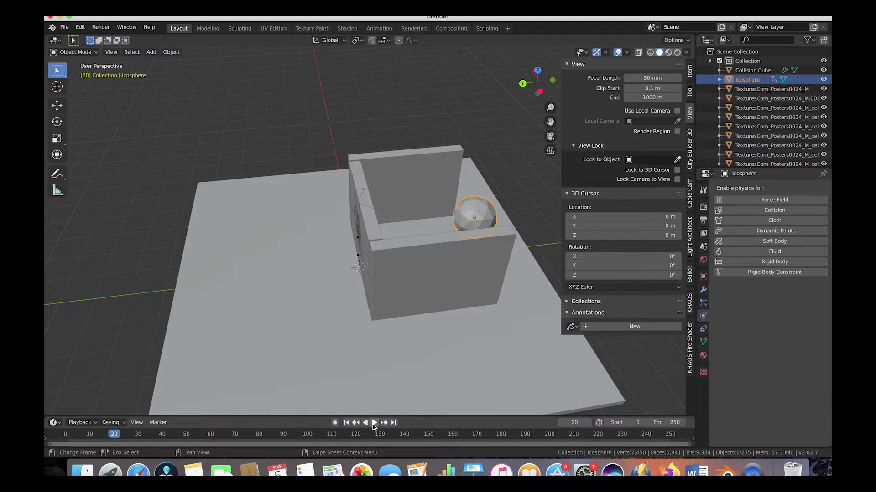
At frame 30, move the ico sphere 3.21 m along Y so it pushes through the cracked centre of the wall
left_click(138, 436)
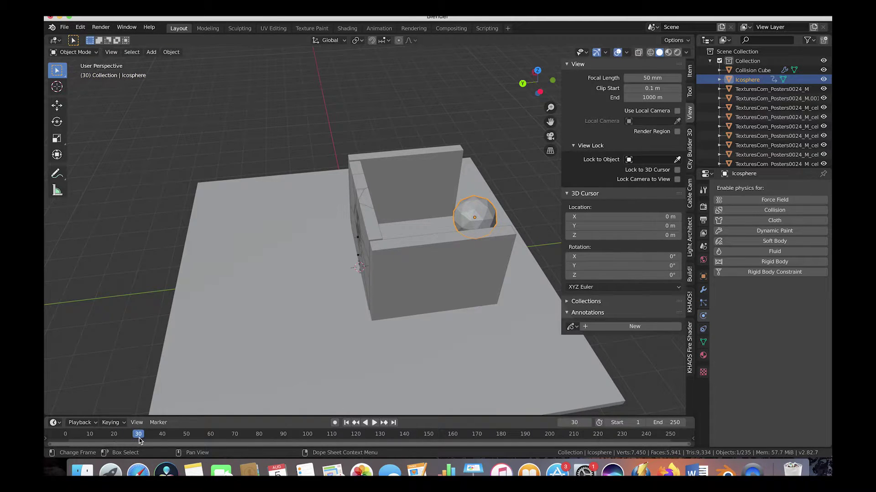
key("g")
key("x")
key("y")
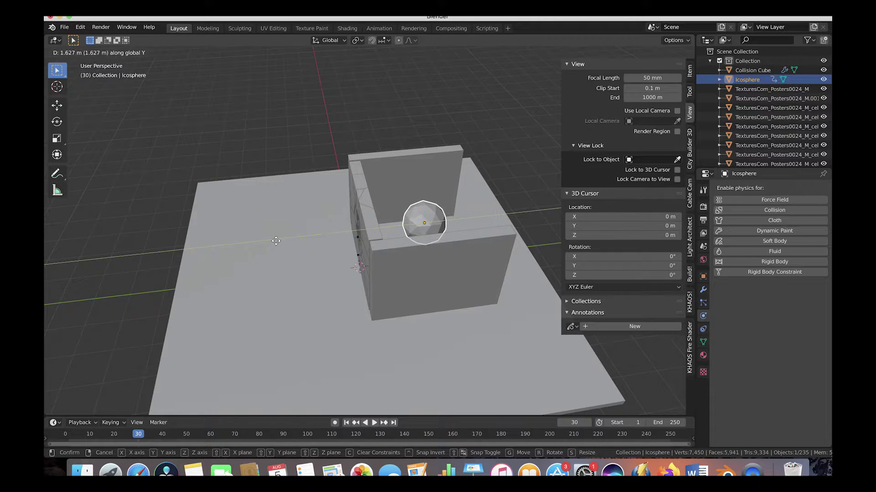
left_click(231, 241)
scroll(231, 242, "left", 10)
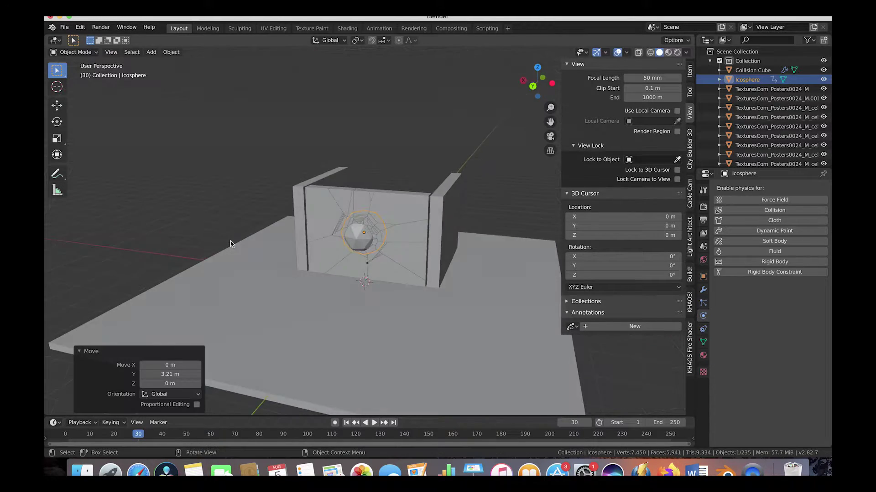
Raise the ico sphere about 0.1 m along Z and insert a LocRotScale keyframe at frame 30
scroll(231, 244, "right", 2)
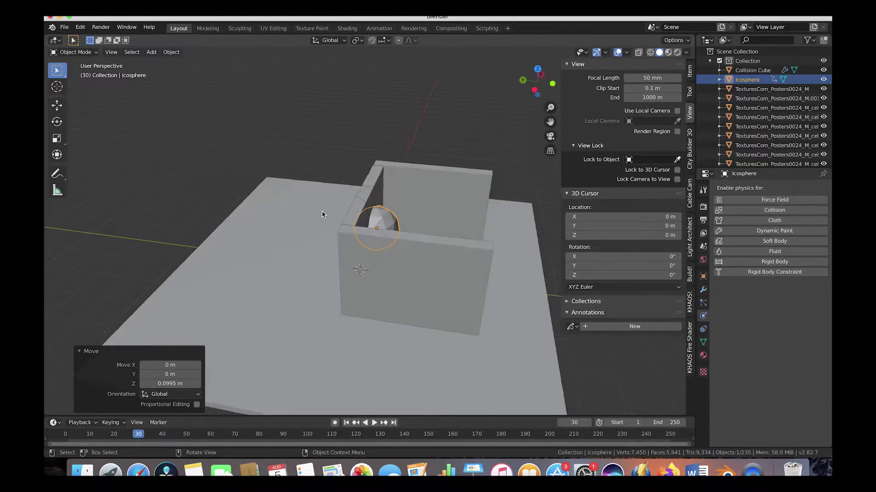
scroll(323, 213, "left", 2)
key("i")
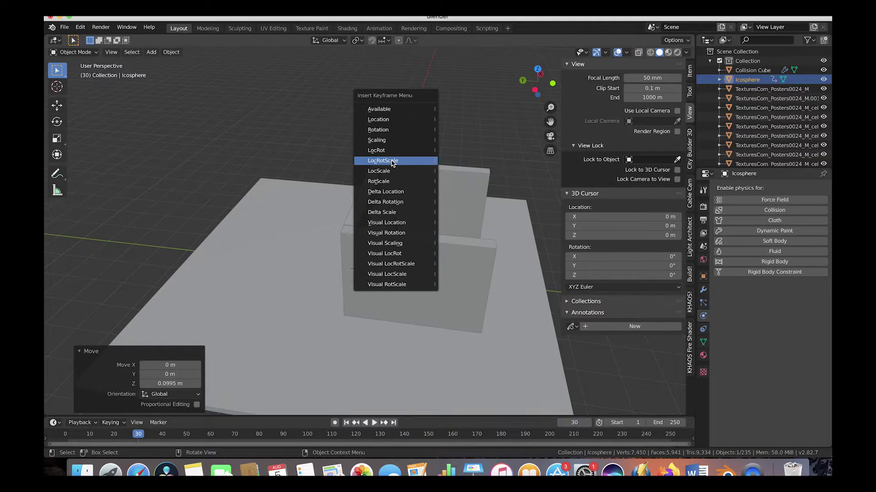
left_click(391, 162)
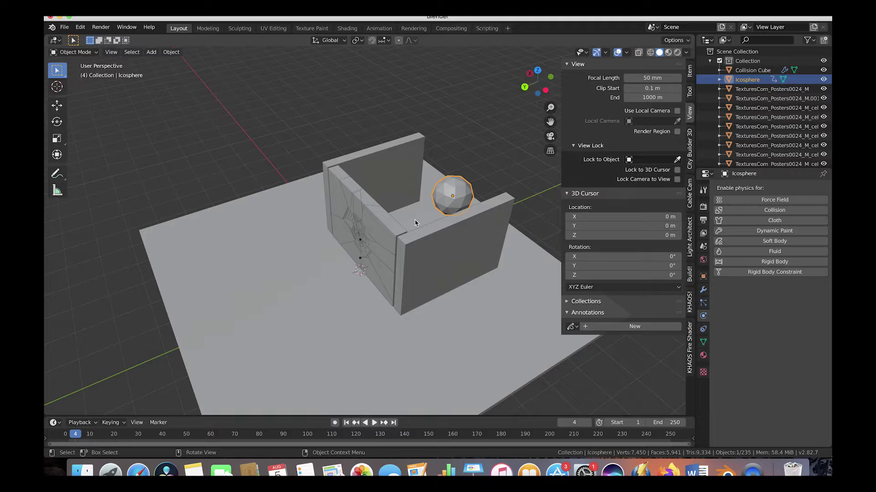
Enable Rigid Body physics on the ico sphere as a Passive body with Animated turned on
middle_click_drag(415, 223, 464, 179)
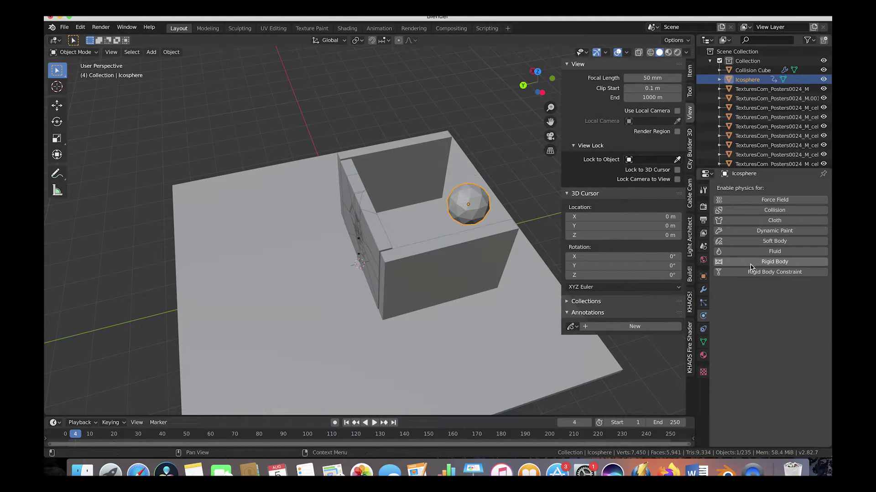
left_click(785, 263)
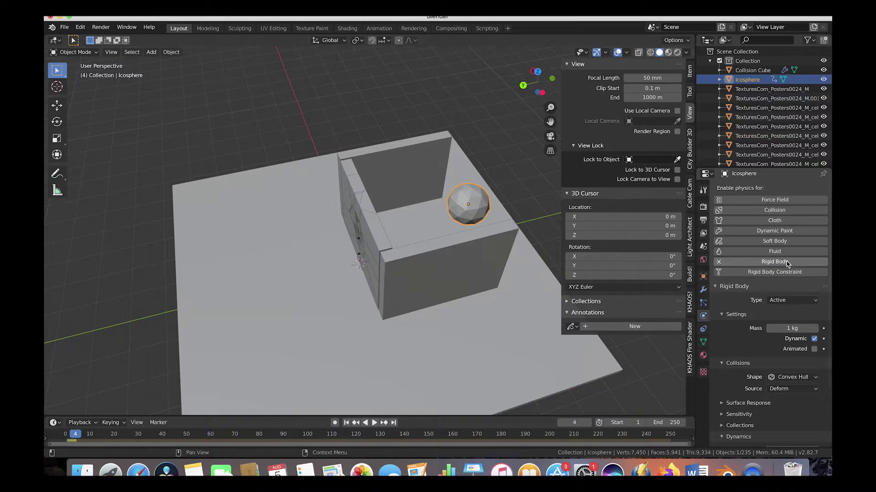
left_click(796, 301)
left_click(793, 320)
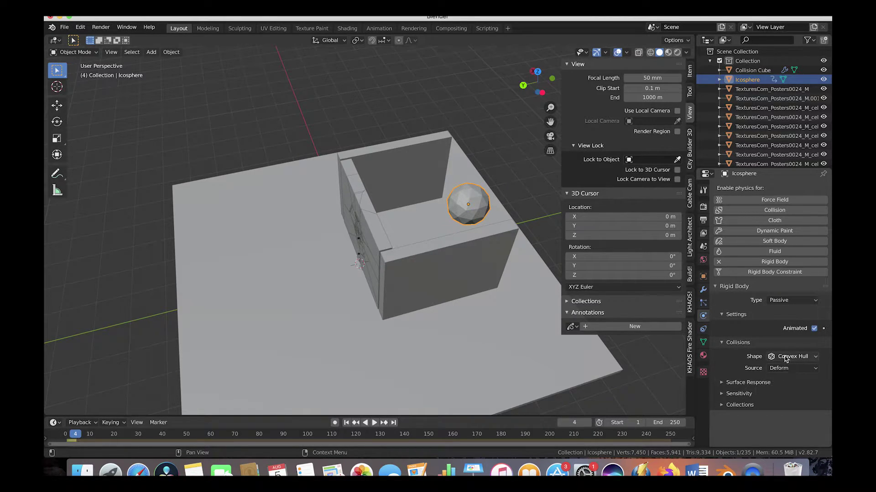
Set the rigid body world's cache end to frame 100 and bake the simulation
left_click(346, 423)
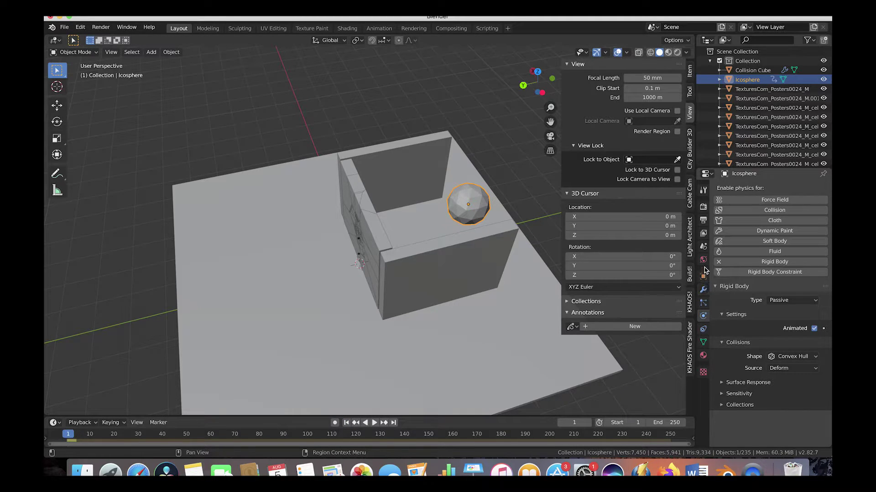
left_click(703, 247)
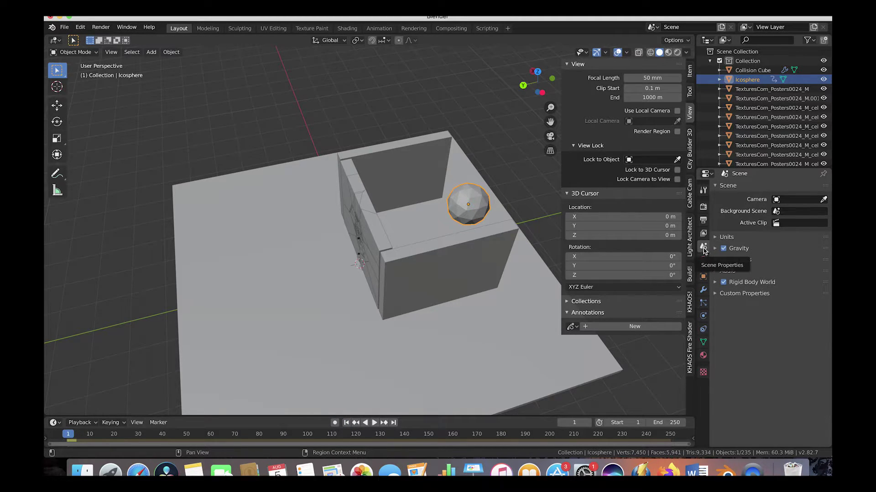
left_click(716, 282)
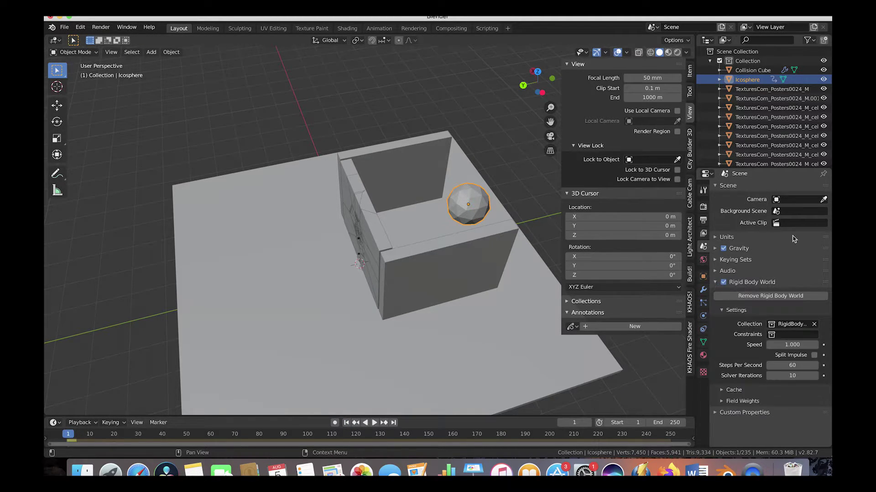
left_click(728, 390)
scroll(752, 387, "down", 4)
left_click(797, 336)
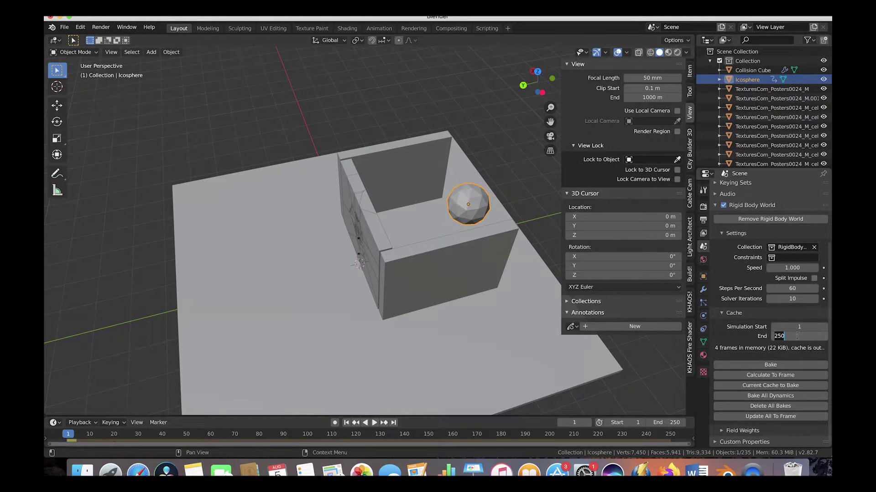
type("100")
key("Return")
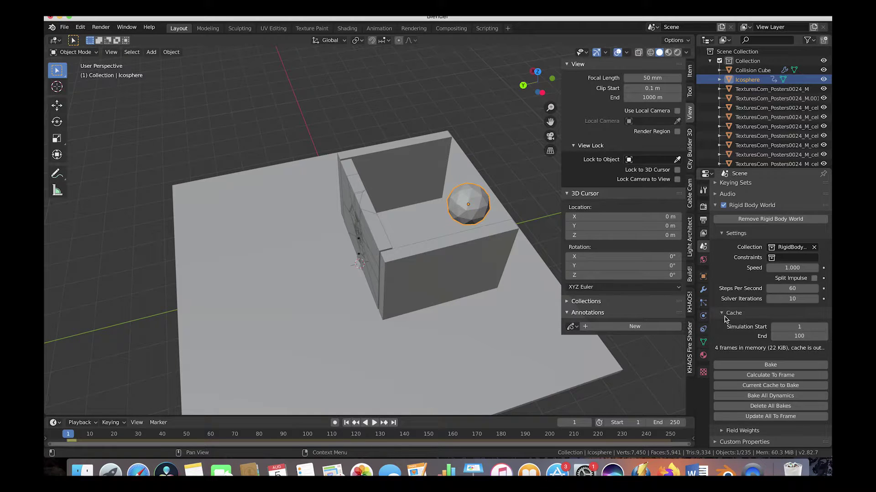
left_click(770, 375)
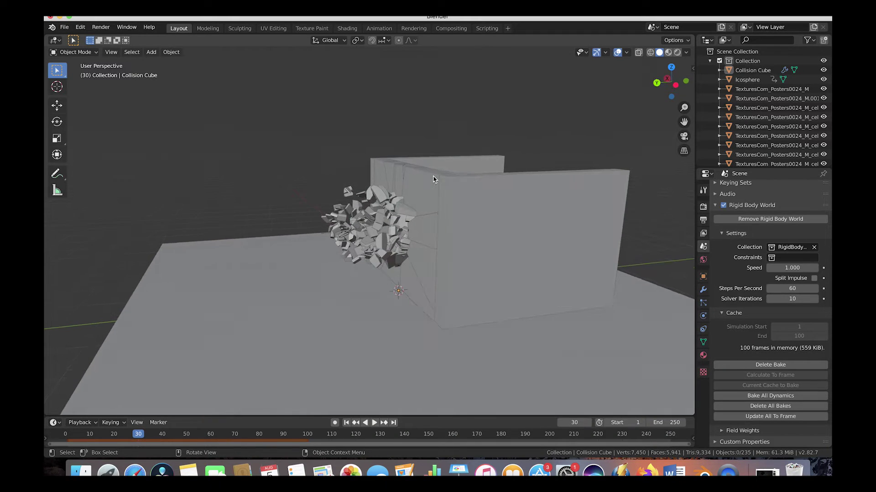
Examine the baked wall collapse from several angles and check how the debris flies out and settles over the frames
scroll(433, 179, "up", 5)
scroll(433, 179, "left", 5)
scroll(434, 180, "right", 4)
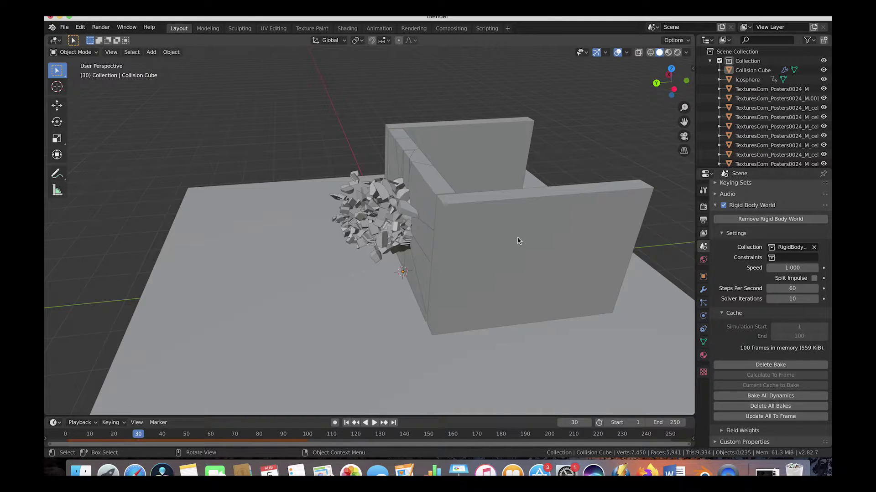
middle_click_drag(518, 241, 357, 195)
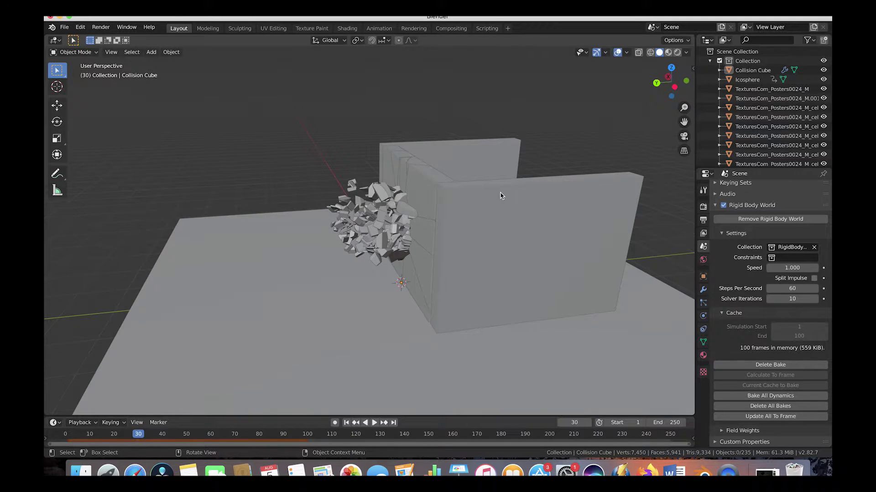
scroll(501, 196, "left", 10)
scroll(500, 195, "right", 10)
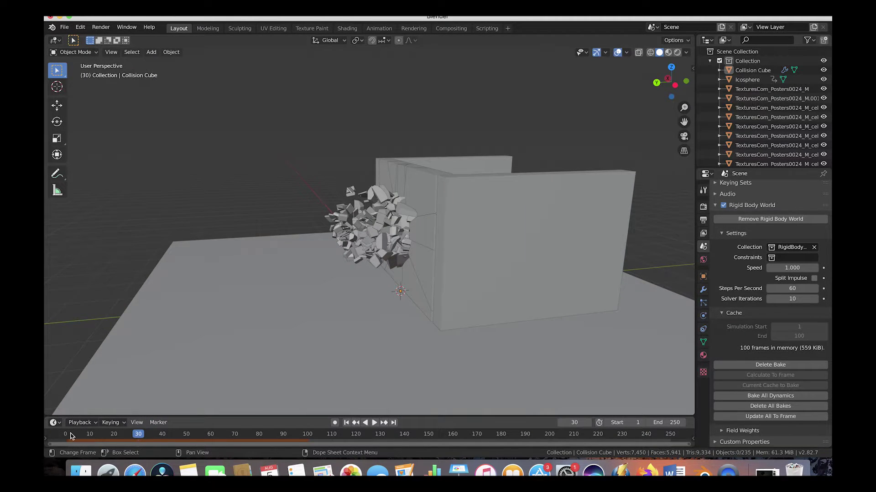
left_click_drag(72, 437, 191, 435)
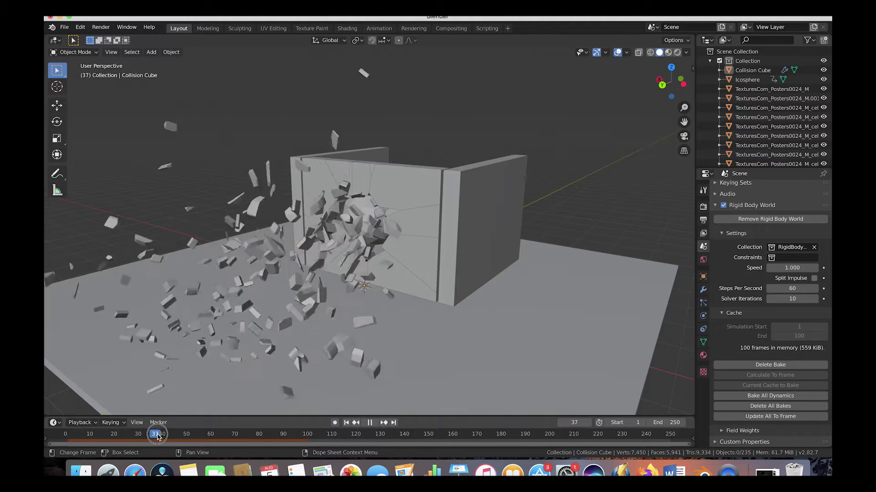
left_click_drag(157, 437, 242, 437)
key("space")
scroll(376, 210, "right", 10)
scroll(377, 210, "down", 3)
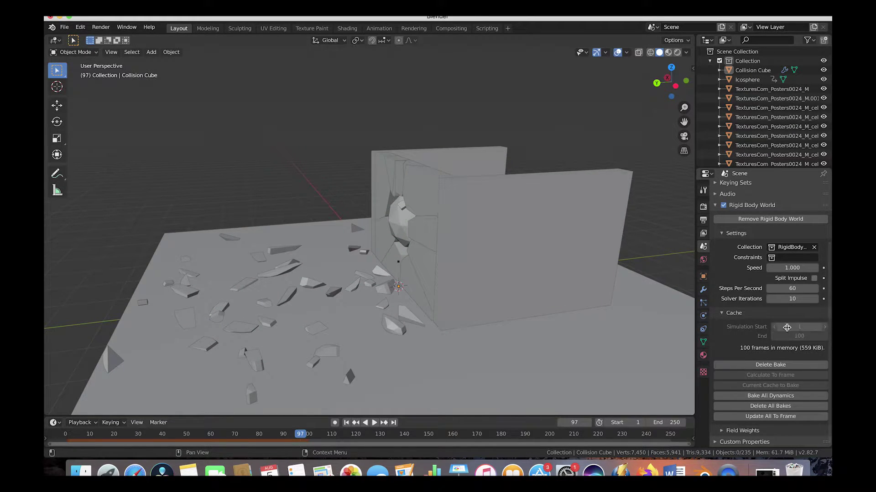
Delete the rigid body bake and set the cache end to frame 150
left_click(774, 365)
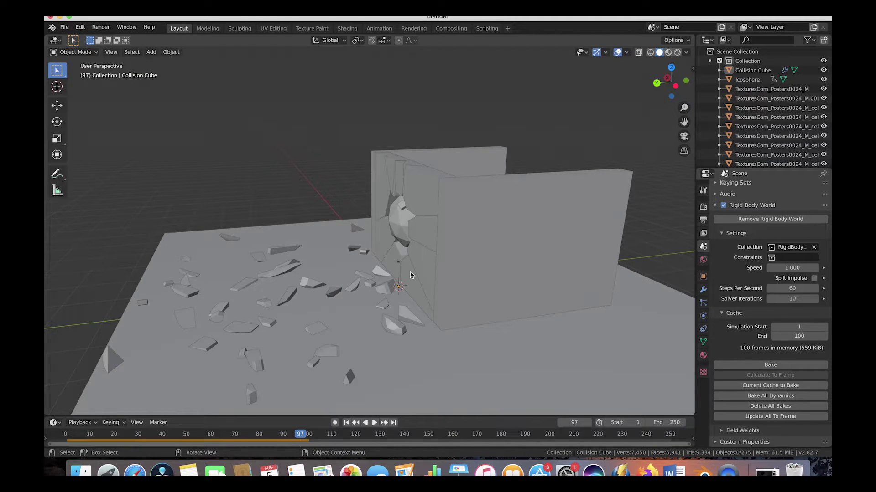
left_click(794, 336)
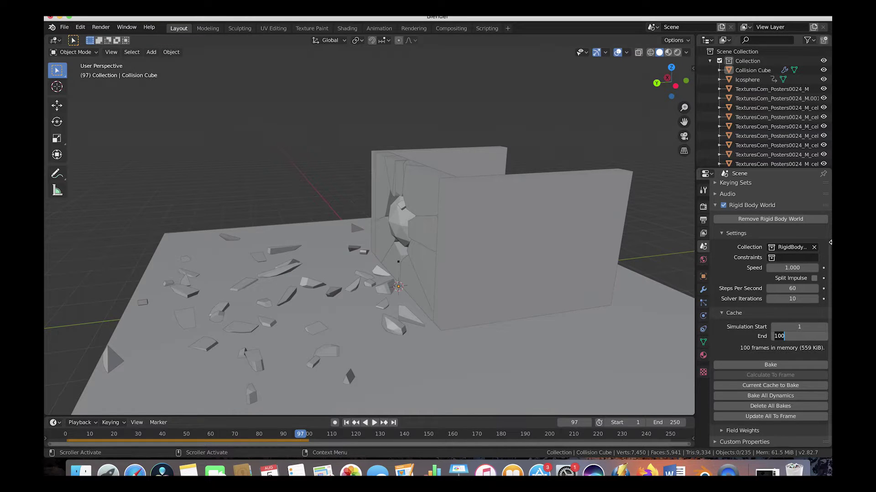
type("150")
key("Return")
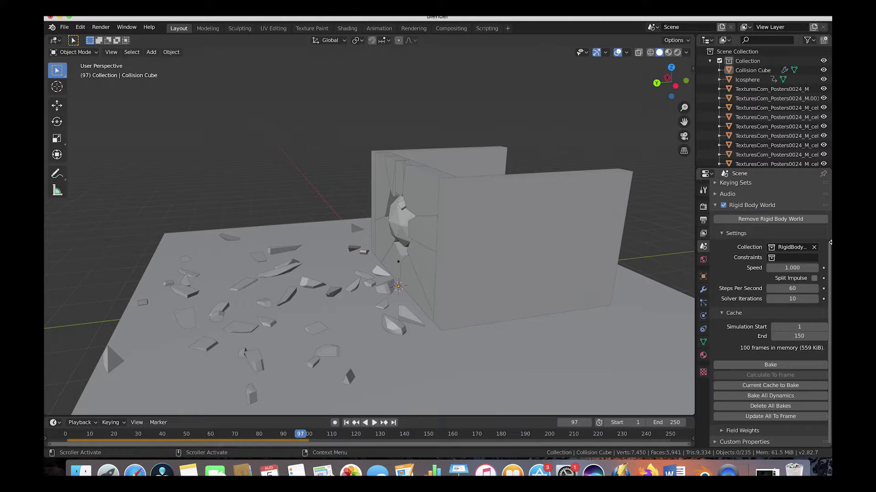
Bake the rigid body simulation again and set the scene's end frame to 150
left_click(770, 365)
left_click(668, 423)
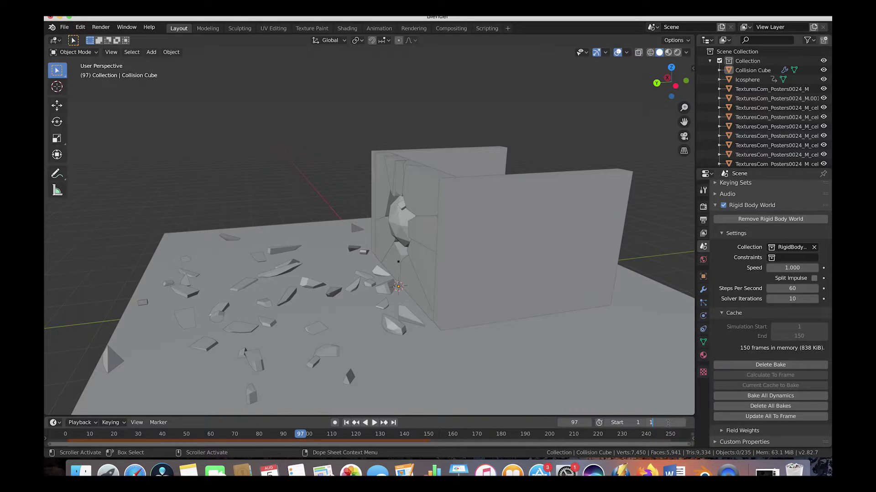
key("Return")
Preview the bursting wall at frame 34 in Rendered shading and return to Solid shading
left_click_drag(68, 433, 149, 428)
mouse_move(295, 232)
middle_mouse_down()
mouse_move(336, 237)
mouse_move(304, 231)
middle_mouse_up()
key("z")
left_click(316, 178)
scroll(506, 139, "right", 6)
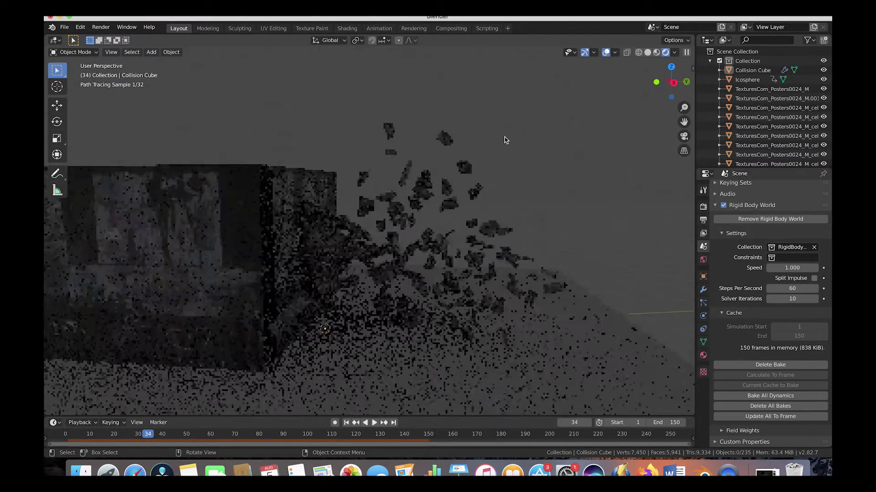
scroll(505, 139, "right", 5)
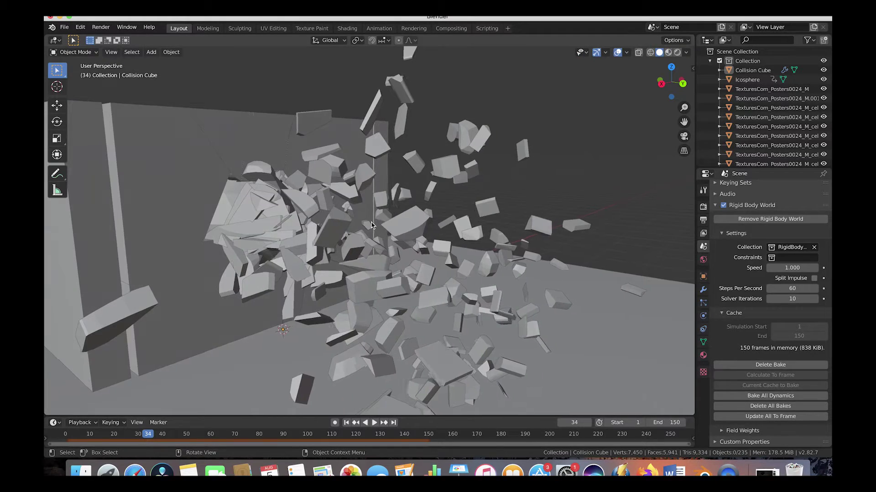
Inspect the flying debris and the hole in the wall at frame 34 from the front and both sides
scroll(506, 139, "right", 5)
scroll(372, 225, "right", 10)
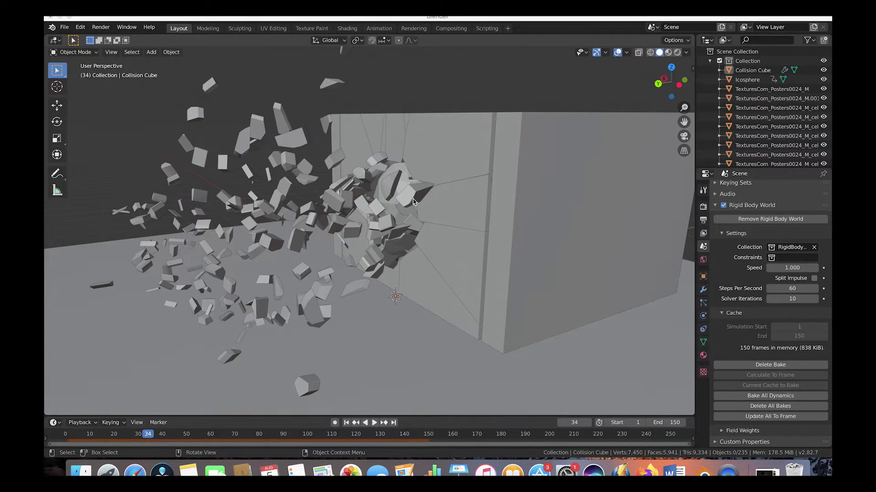
scroll(414, 202, "right", 5)
scroll(414, 202, "left", 10)
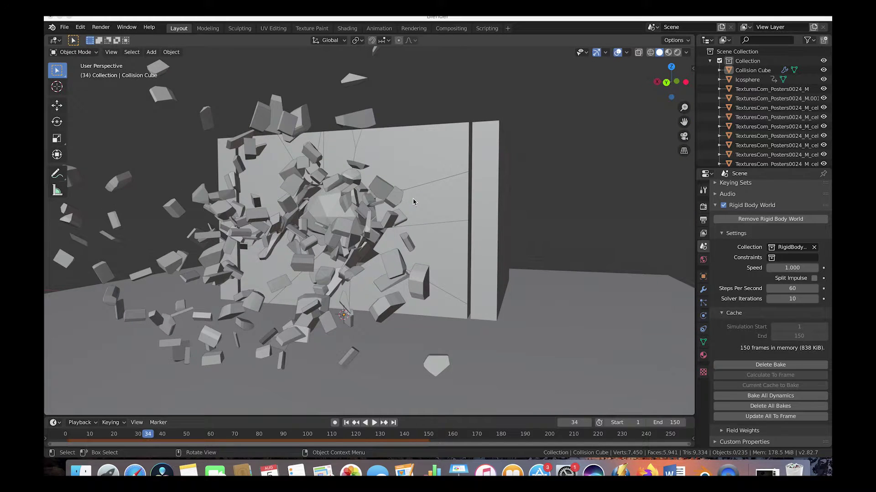
scroll(414, 202, "left", 10)
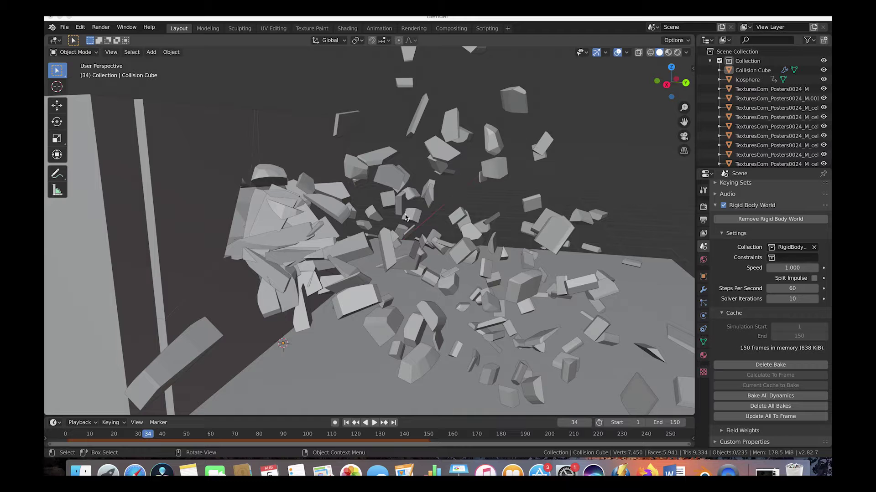
scroll(402, 219, "right", 5)
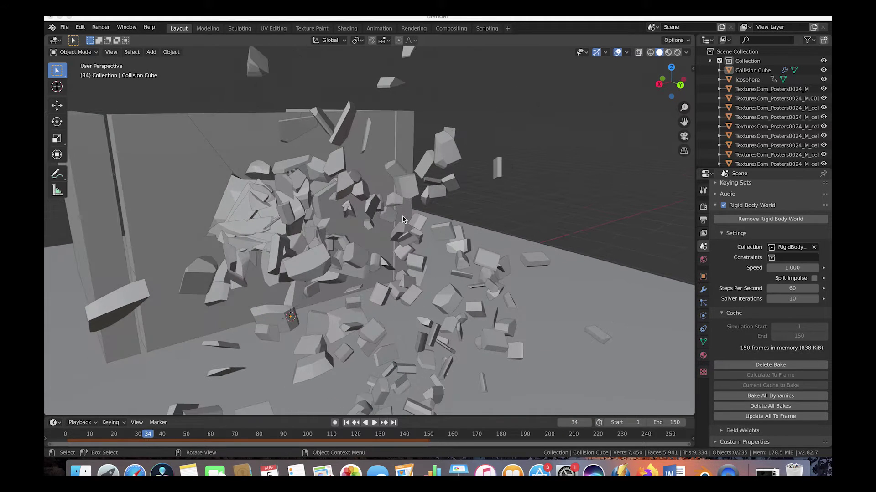
scroll(402, 219, "left", 5)
middle_click_drag(462, 211, 410, 220)
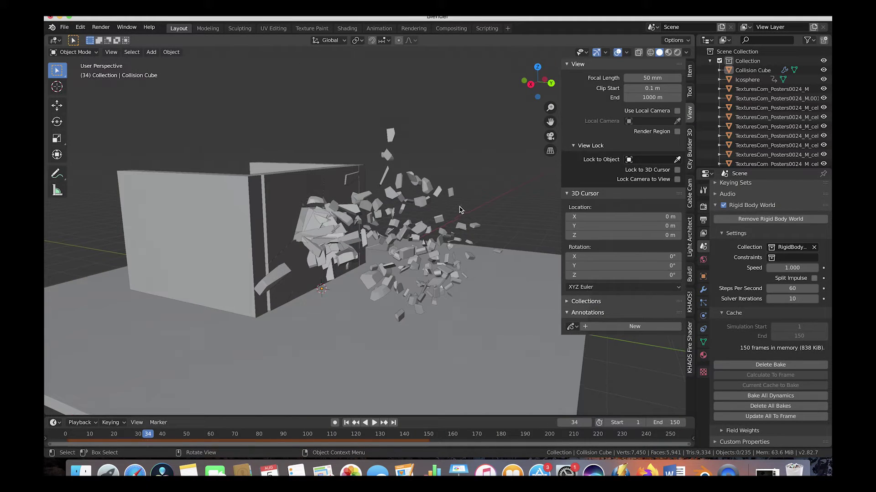
Bring up the KHAOS explosion settings and set the current frame to 28, around the moment of impact
left_click(689, 302)
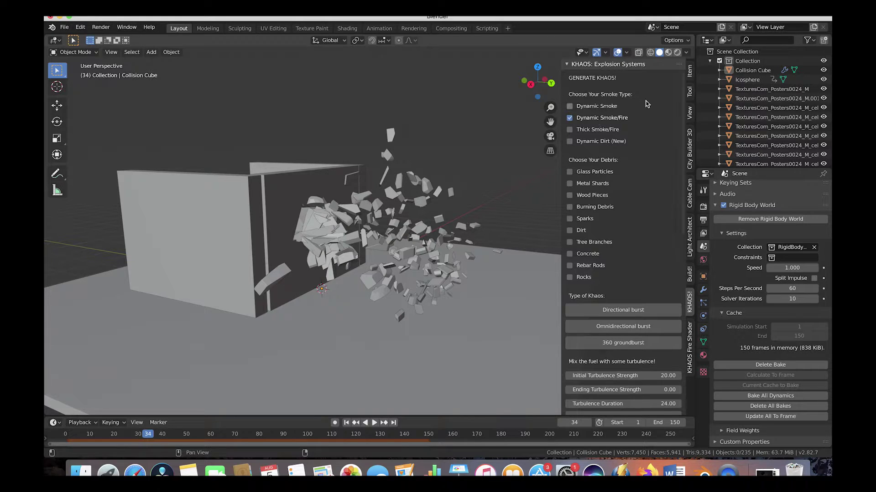
scroll(589, 268, "down", 1)
scroll(589, 268, "up", 1)
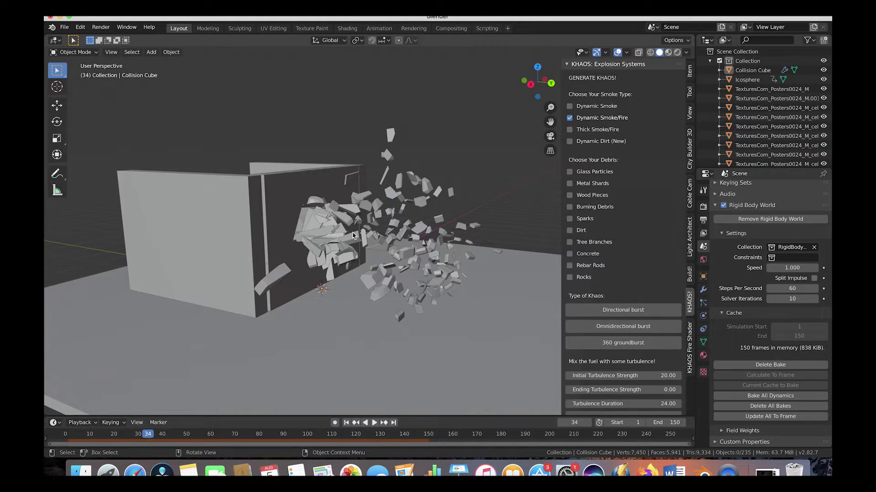
left_click_drag(119, 437, 136, 439)
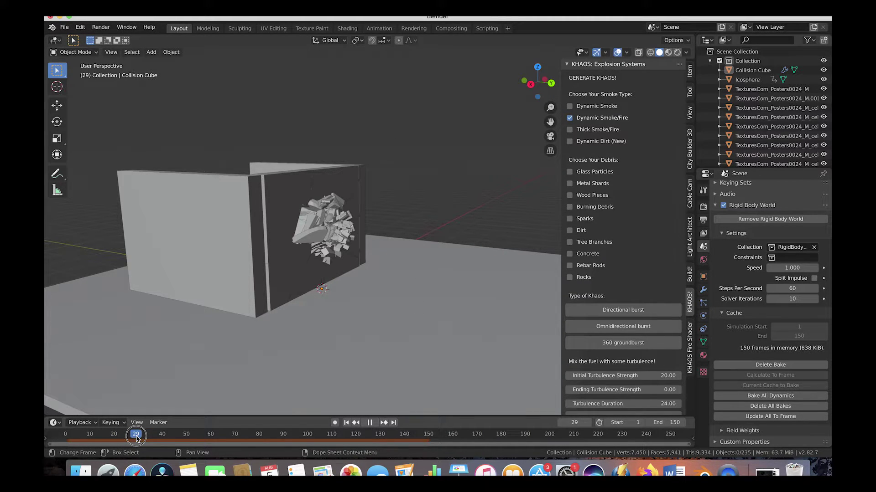
left_click_drag(136, 438, 135, 438)
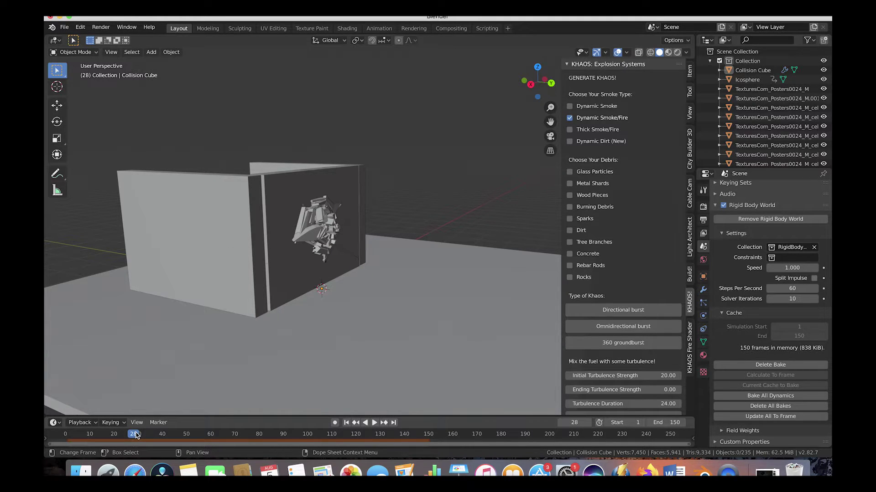
Place the 3D cursor on the debris bursting from the wall and set the KHAOS Particle Start Size to 1.00
left_click(57, 86)
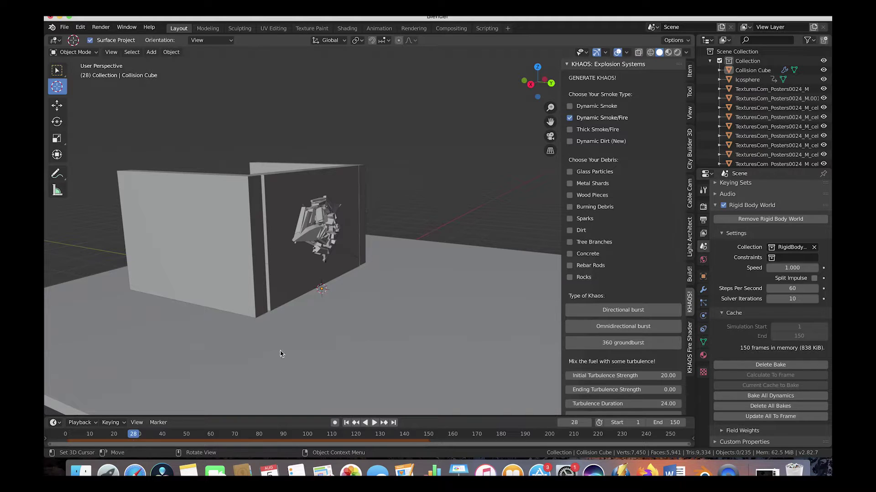
left_click(325, 231)
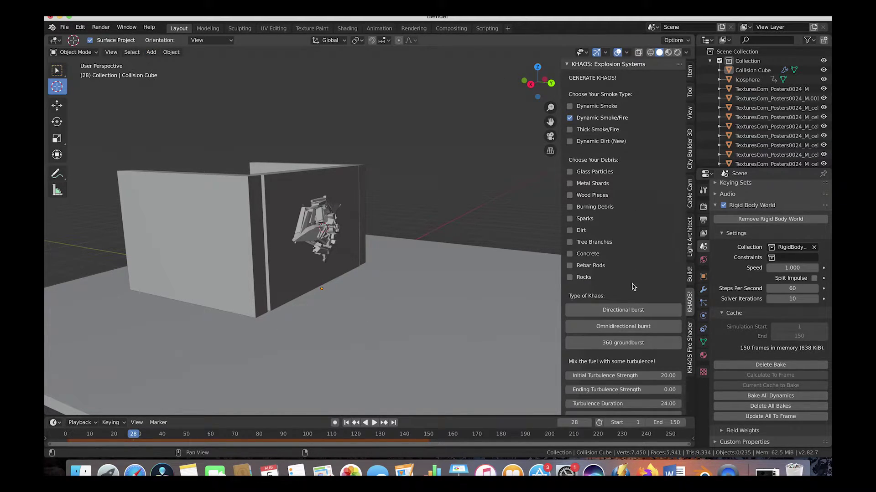
scroll(631, 287, "down", 7)
scroll(631, 286, "down", 8)
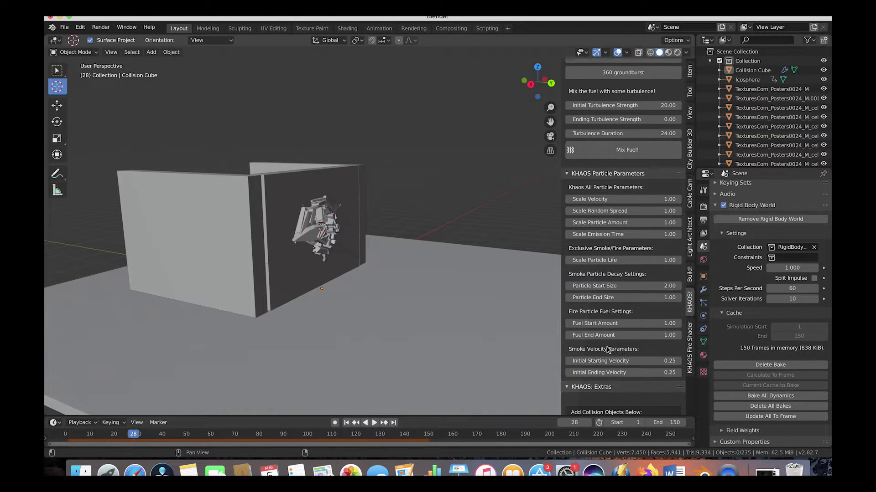
left_click(621, 287)
type("1")
key("Return")
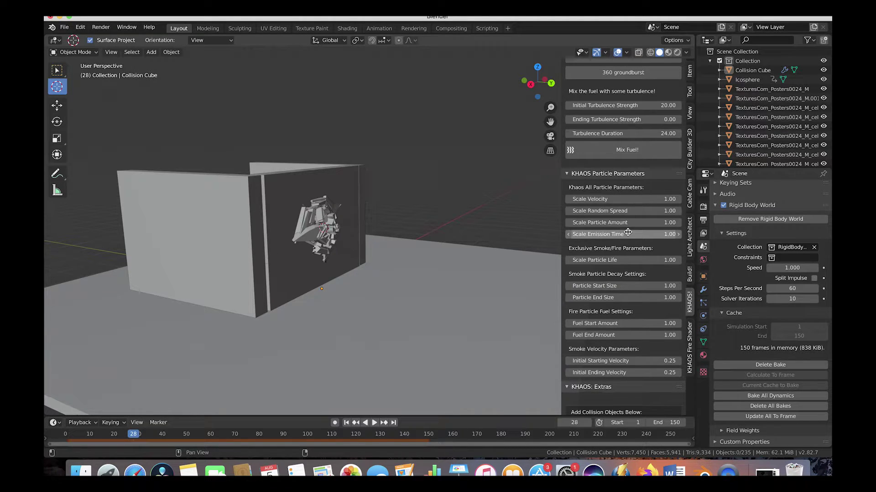
Generate an omnidirectional burst of Dynamic Smoke/Fire at the 3D cursor in front of the wall
scroll(620, 237, "up", 8)
middle_click_drag(312, 228, 333, 229)
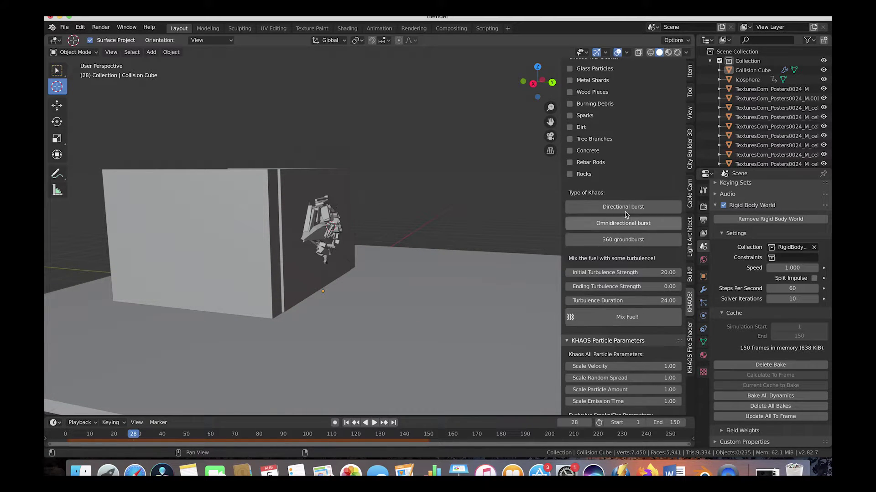
left_click(616, 226)
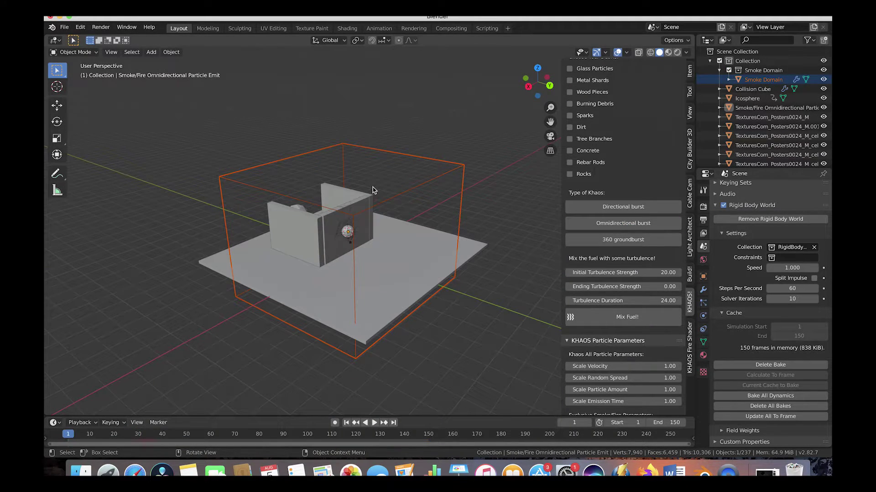
middle_click_drag(361, 236, 397, 234)
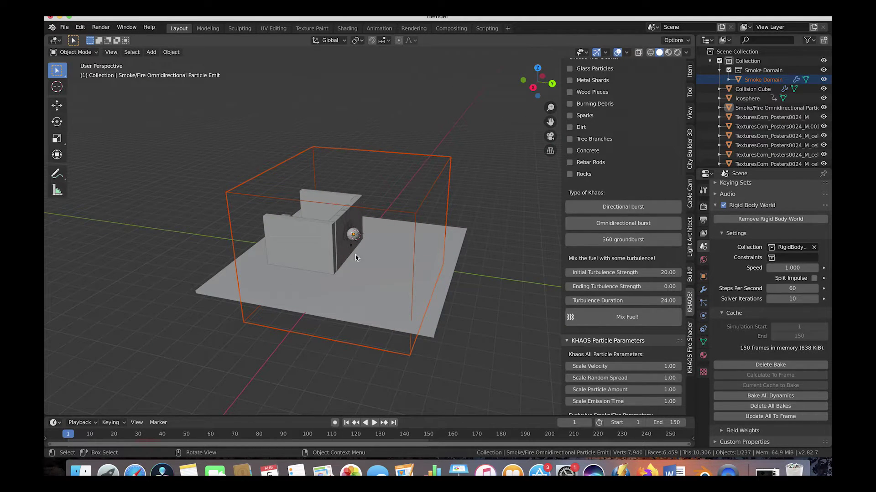
middle_click_drag(326, 209, 362, 206)
left_click(356, 233)
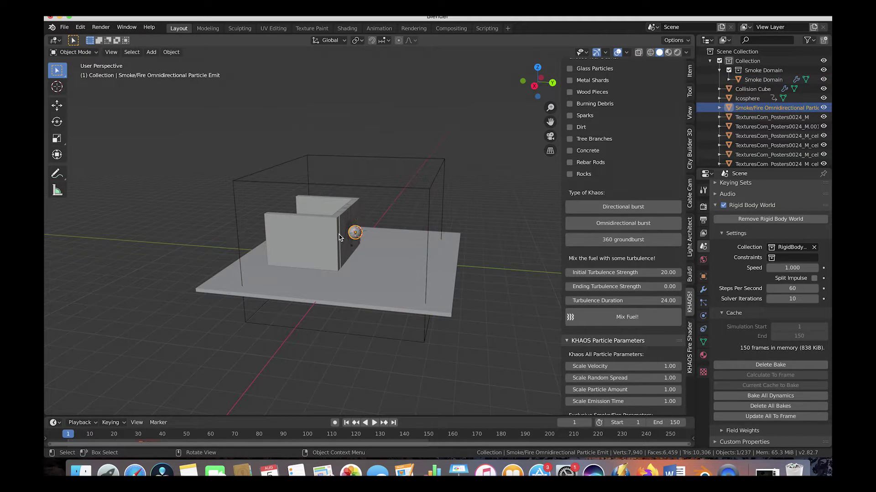
middle_click_drag(370, 232, 388, 207)
Move and enlarge the smoke domain around the walls and the ground where the debris flies
left_click(419, 152)
middle_click_drag(420, 152, 390, 174)
key("g")
key("z")
left_click(389, 174)
key("s")
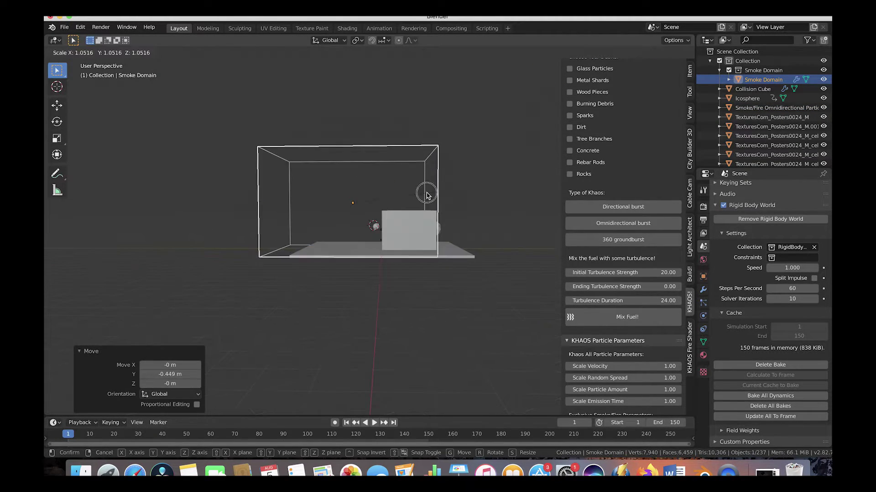
left_click(426, 195)
middle_click_drag(409, 203, 426, 217)
key("g")
key("z")
left_click(409, 202)
scroll(410, 205, "up", 6)
scroll(411, 206, "down", 3)
left_click(412, 198)
Scale the omnidirectional smoke/fire emitter to about 0.67 and move it against the centre of the fractured wall
left_click(368, 218)
scroll(426, 217, "down", 2)
middle_click_drag(370, 227, 347, 229)
scroll(370, 227, "up", 2)
key("g")
left_click(342, 229)
key("s")
left_click(371, 199)
key("g")
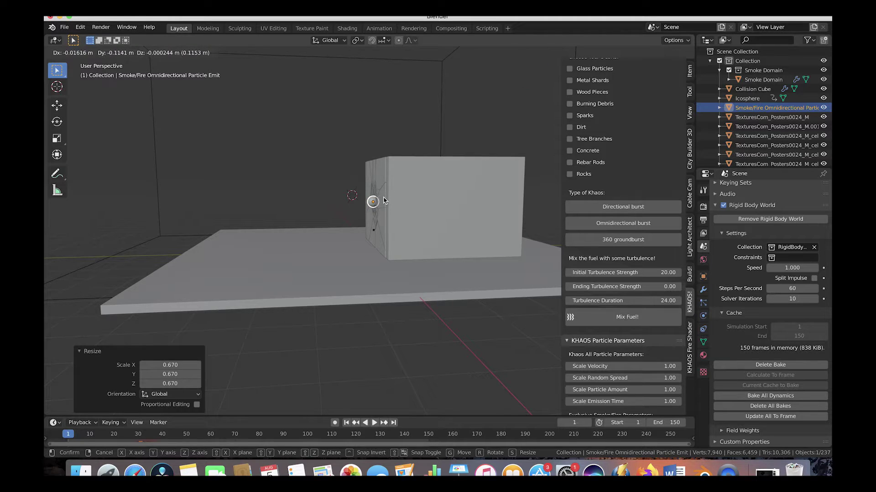
left_click(384, 198)
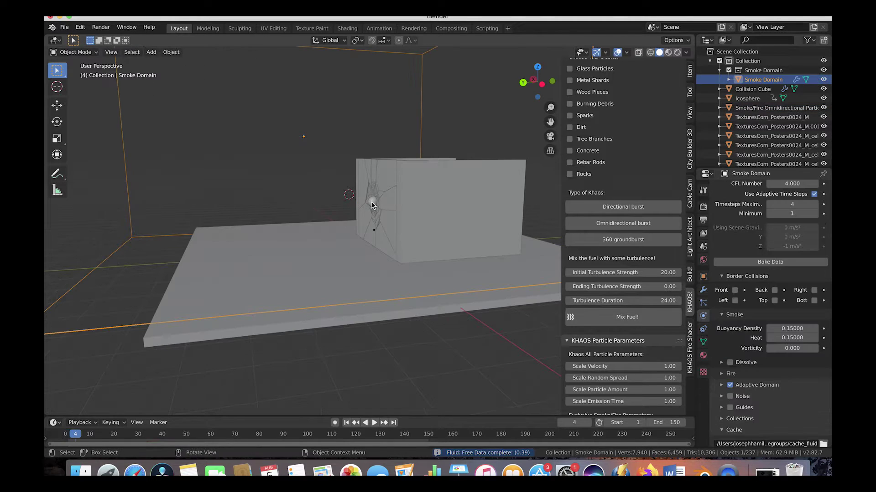
Select the omnidirectional emitter and examine its particle burst at frame 34
left_click(372, 202)
scroll(371, 94, "down", 8)
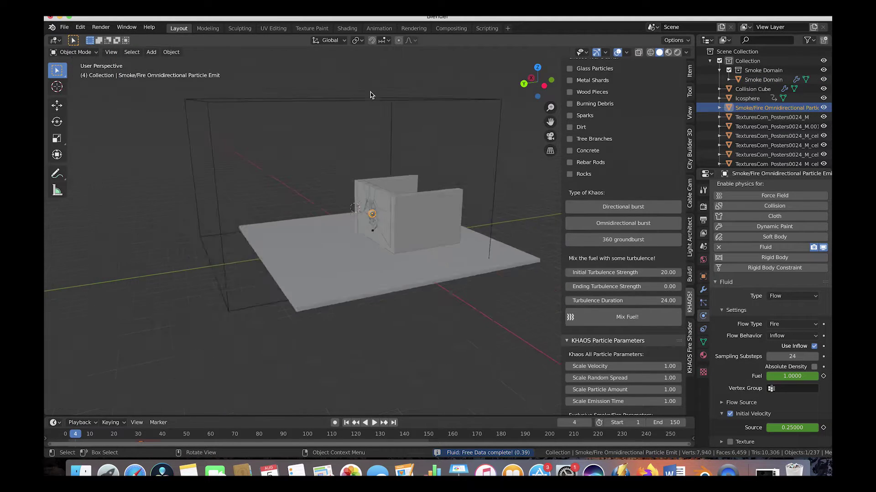
scroll(370, 95, "up", 10)
middle_click_drag(344, 115, 345, 120)
scroll(345, 120, "down", 8)
left_click_drag(136, 433, 149, 434)
middle_click_drag(292, 218, 341, 218)
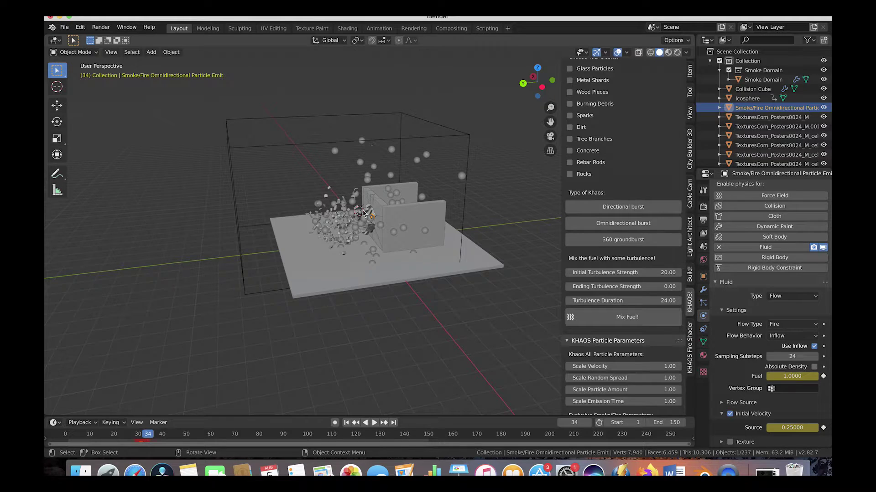
scroll(388, 209, "up", 4)
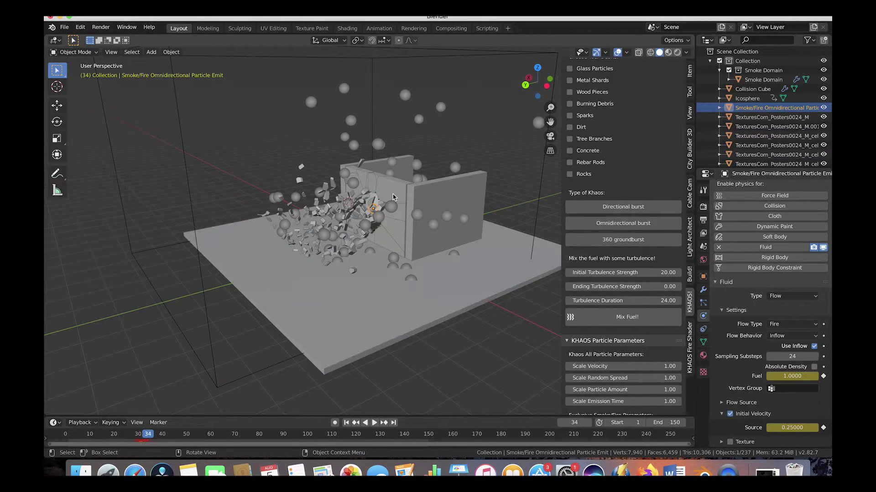
Set the omnidirectional emitter's particle number to 700 and its particle lifetime to 3
left_click(703, 302)
left_click(805, 269)
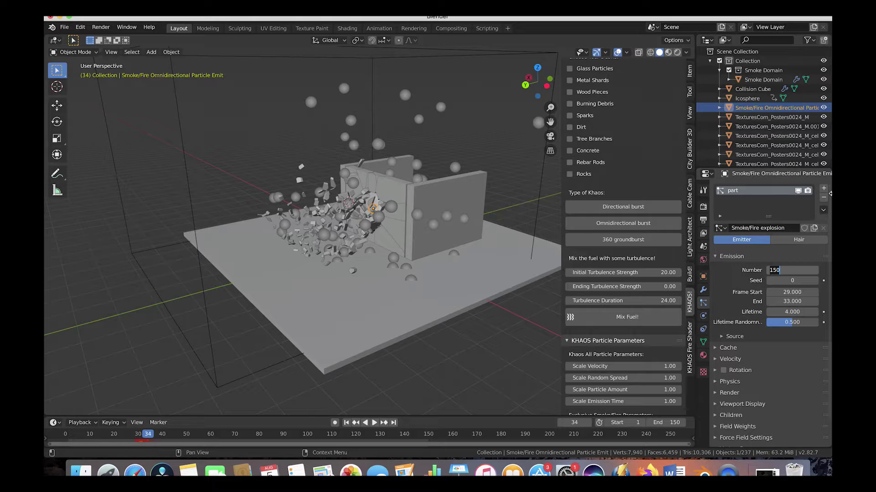
type("700")
key("Return")
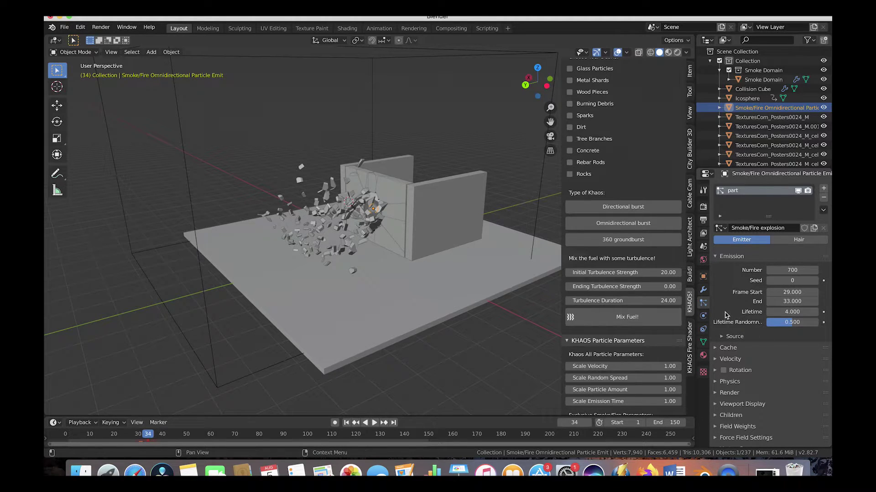
left_click(789, 312)
type("4.03")
key("Return")
Preview the particle burst at frame 32 and reduce the particles' Normal velocity to 12 m/s
scroll(734, 298, "down", 2)
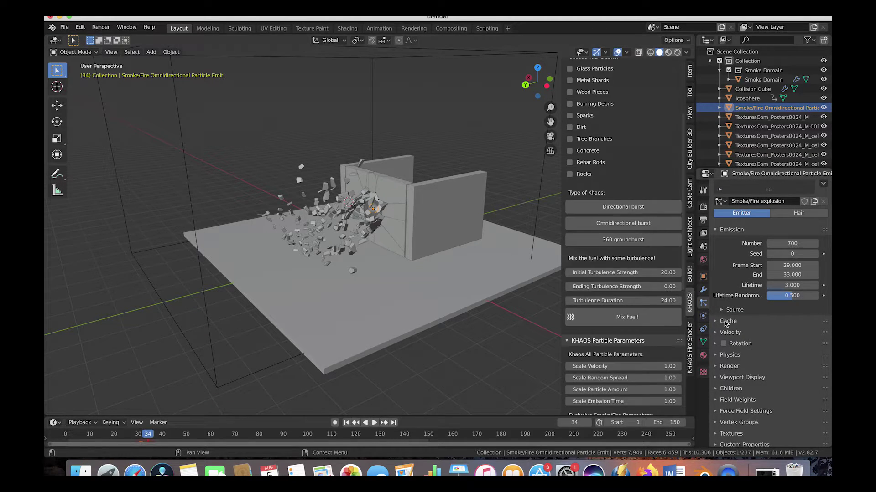
left_click(717, 336)
middle_click_drag(328, 287, 305, 301)
left_click_drag(92, 433, 144, 434)
middle_click_drag(365, 269, 363, 271)
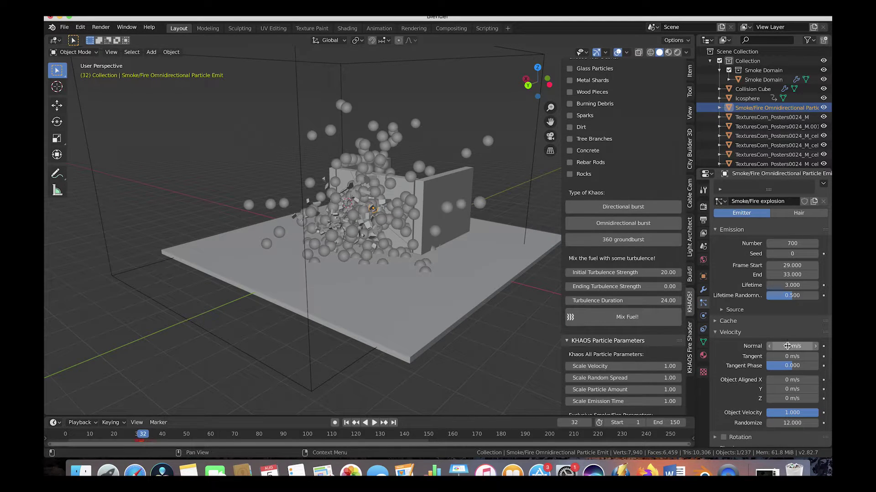
left_click(787, 346)
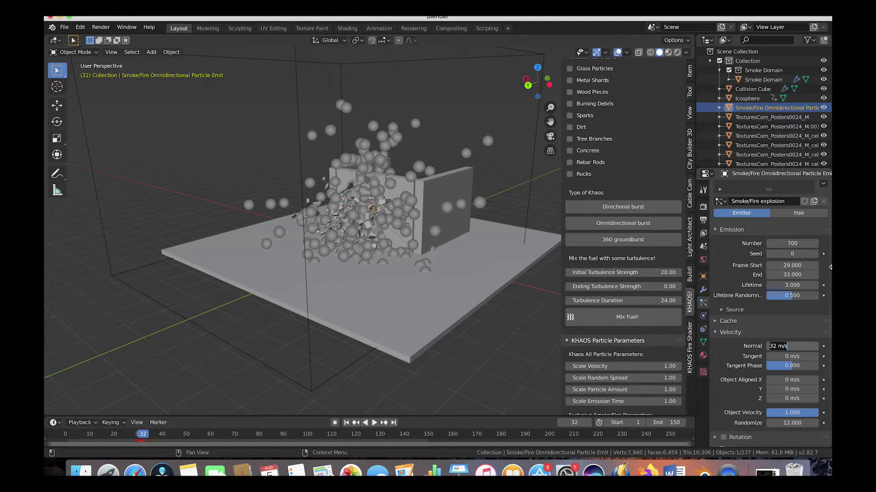
type("20")
key("Return")
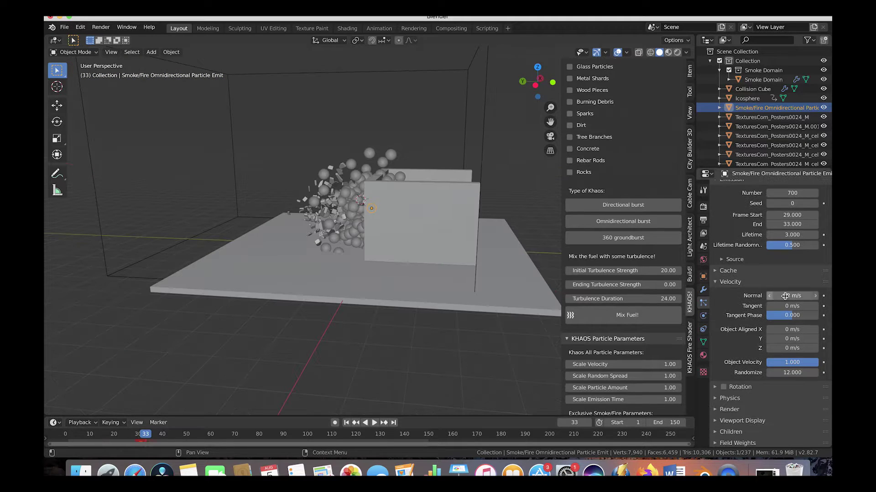
Set the particles' Normal velocity to 4 m/s and check the tighter burst at frame 33
scroll(785, 297, "up", 1)
left_click(789, 308)
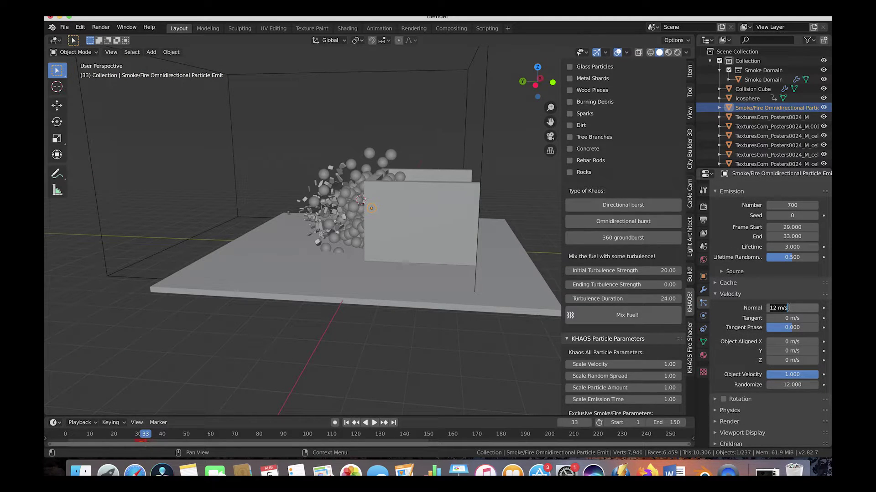
type("4")
key("Return")
middle_click_drag(219, 220, 372, 223)
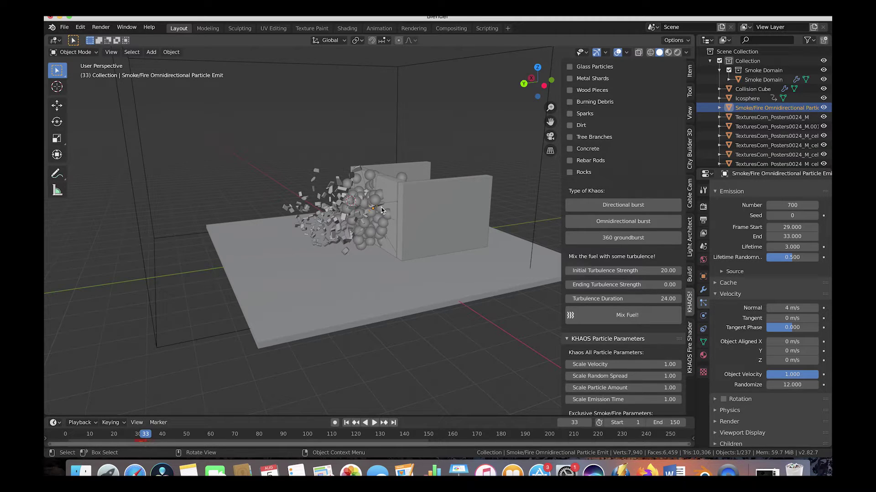
Display the omnidirectional emitter's particles as crosses in the viewport
scroll(758, 397, "down", 3)
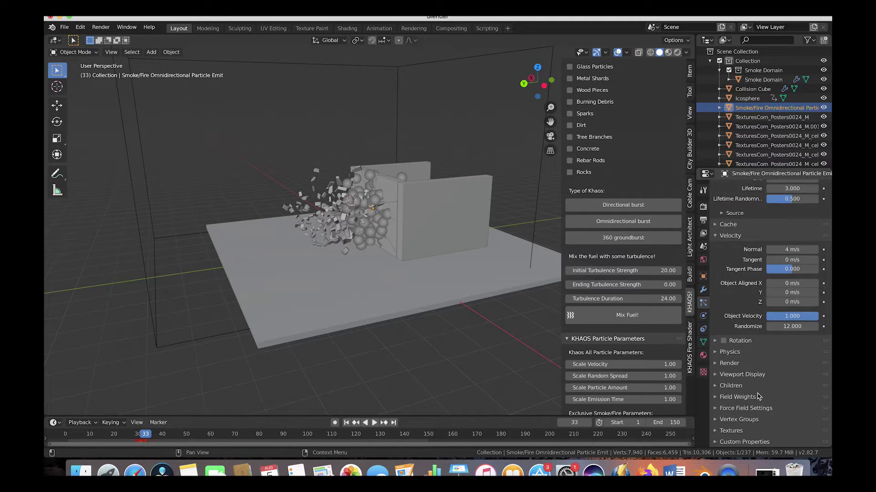
left_click(715, 376)
left_click(776, 388)
left_click(762, 341)
scroll(350, 214, "up", 6)
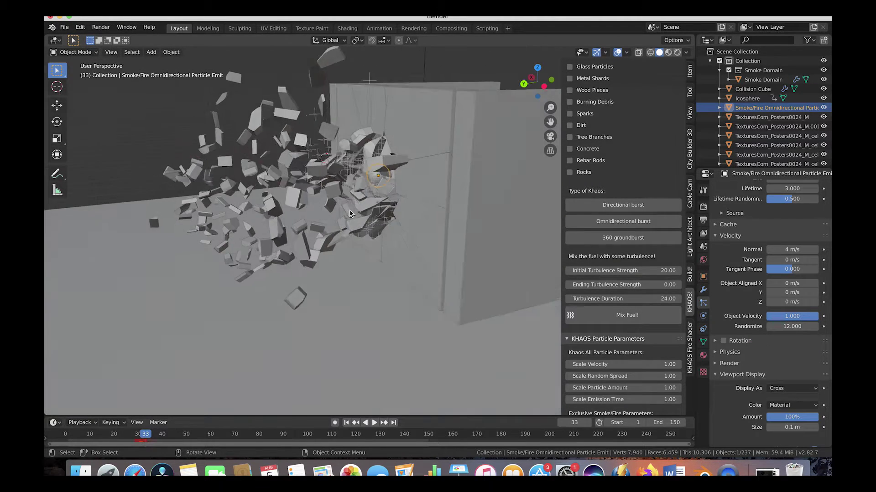
Review the particle spread around the impact frames and set the Normal velocity to 3 m/s
middle_click_drag(349, 214, 332, 209)
left_click_drag(92, 435, 151, 437)
middle_click_drag(300, 229, 371, 169)
mouse_move(353, 223)
middle_mouse_down()
mouse_move(387, 196)
mouse_move(365, 224)
middle_mouse_up()
left_click(791, 248)
type("3")
key("Return")
Check the burst from several sides at frame 34 and set the particle emission's End frame to 31
left_click_drag(118, 435, 148, 436)
scroll(358, 272, "left", 5)
scroll(357, 273, "right", 10)
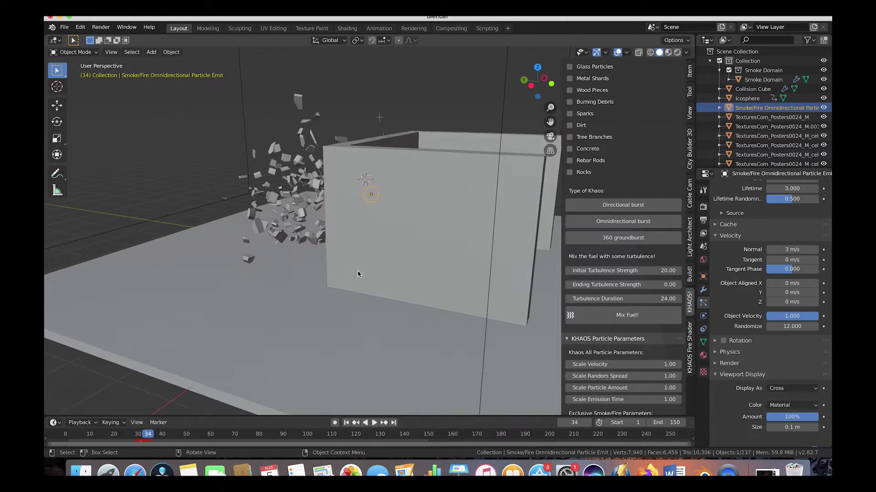
scroll(357, 274, "left", 5)
scroll(793, 233, "up", 5)
left_click(793, 241)
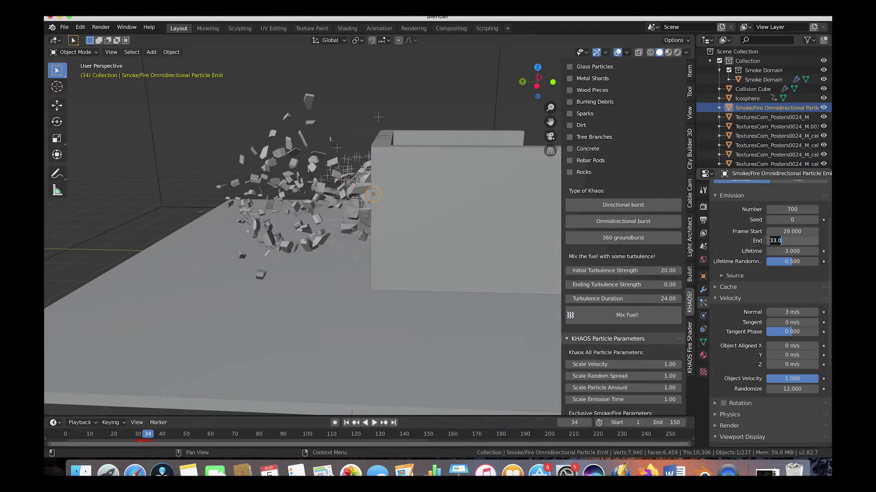
type("31")
key("Return")
Examine the particles and flying debris at frame 32 from both sides of the wall
left_click(141, 435)
mouse_move(142, 434)
left_mouse_down()
mouse_move(149, 435)
mouse_move(141, 433)
left_mouse_up()
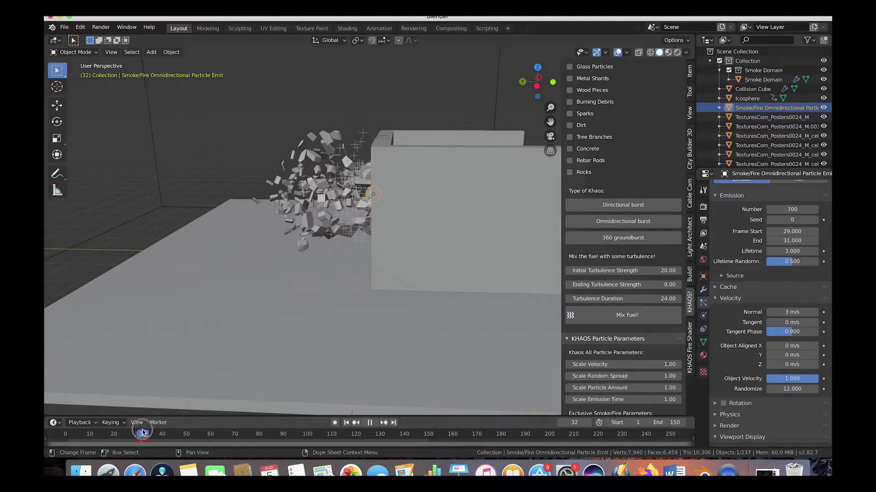
scroll(313, 243, "left", 5)
scroll(314, 246, "right", 5)
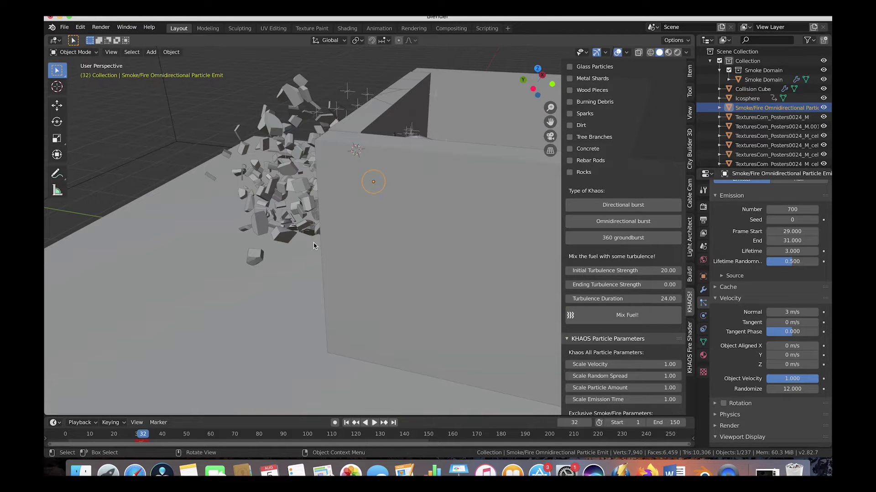
scroll(313, 246, "left", 5)
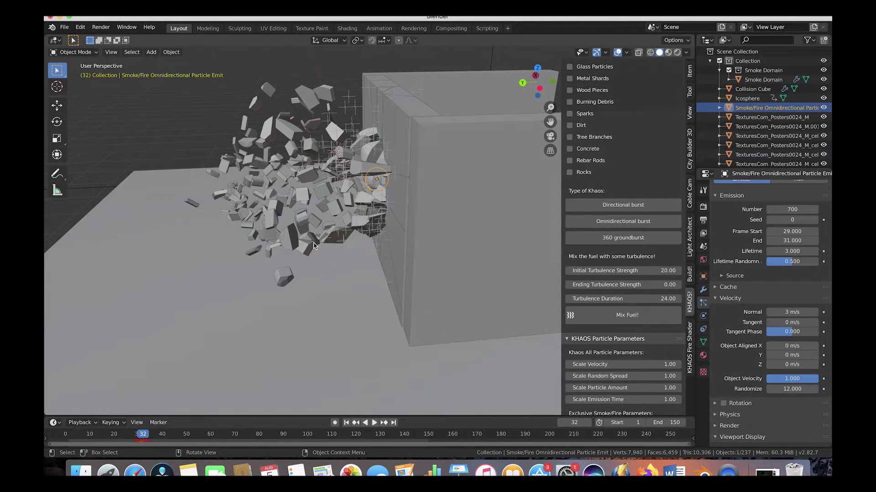
Set the current frame to 29 and generate a 360 groundburst of Dynamic Smoke/Fire at the 3D cursor
scroll(635, 191, "up", 5)
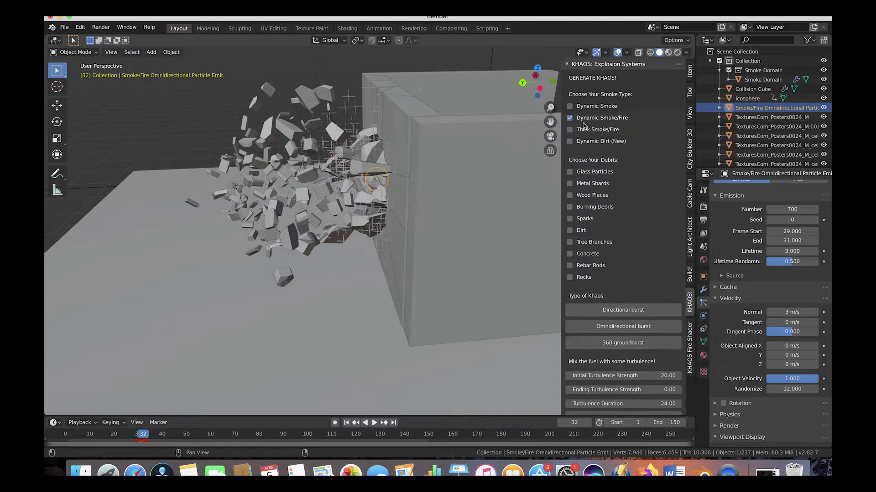
scroll(616, 202, "down", 5)
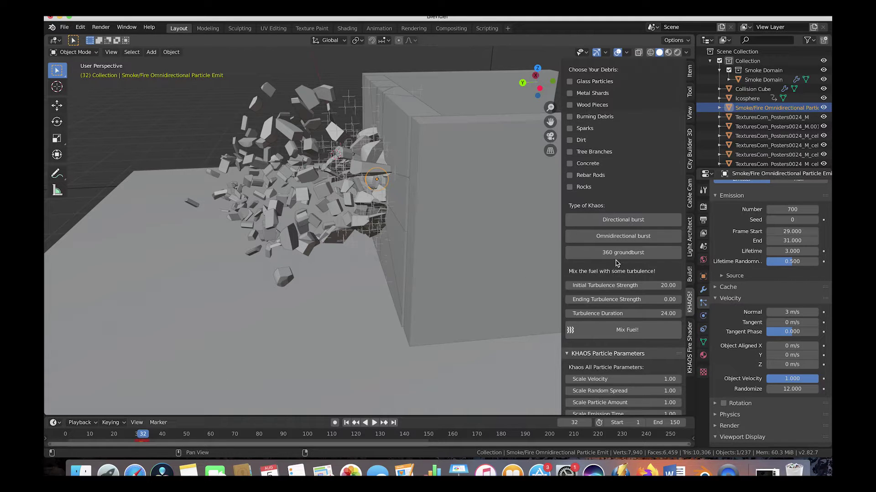
left_click(91, 436)
key("space")
left_click_drag(91, 439, 136, 438)
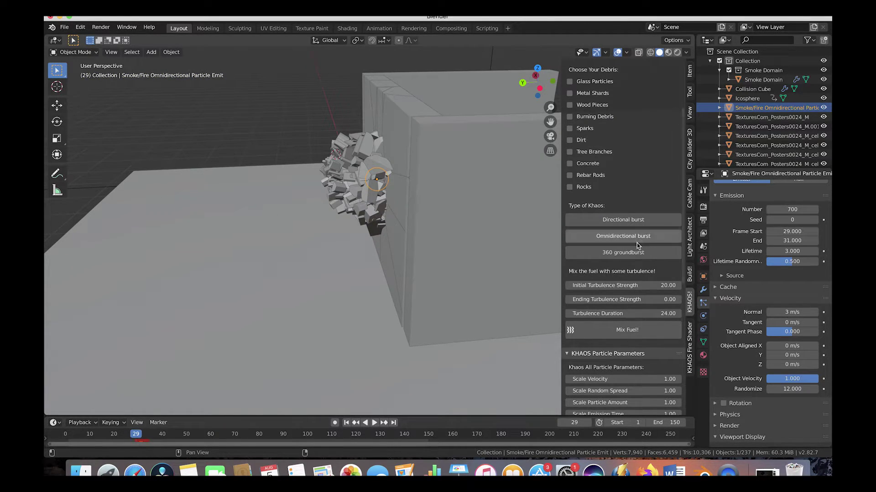
left_click(632, 256)
Inspect the groundburst emitter's placement at the wall hole from several angles and advance to frame 36
scroll(321, 214, "right", 10)
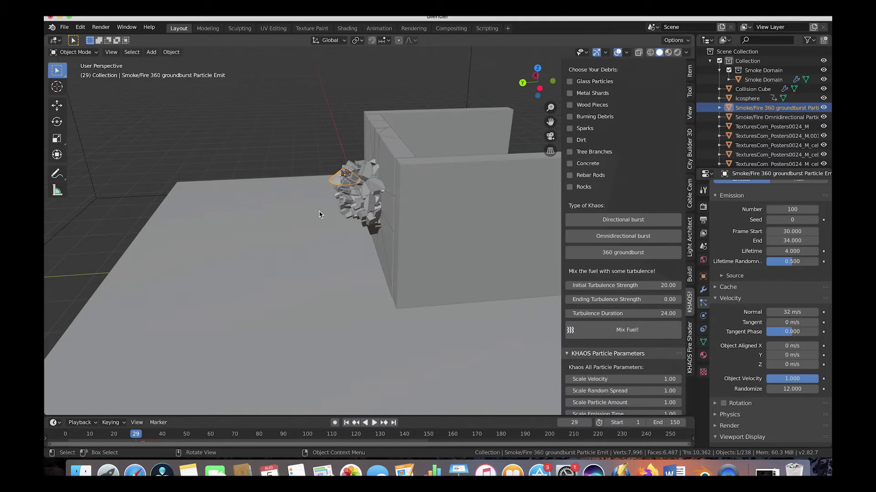
scroll(373, 159, "left", 15)
middle_click_drag(373, 159, 332, 180)
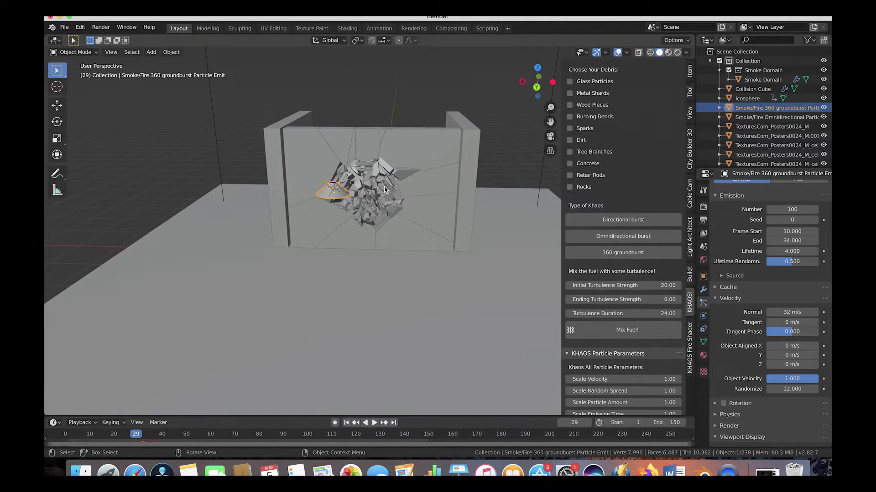
middle_click_drag(384, 187, 410, 190)
scroll(363, 202, "down", 2)
left_click_drag(108, 437, 152, 438)
middle_click_drag(340, 223, 385, 212)
Scale the 360 groundburst emitter along Z and shrink it uniformly to about 0.4
key("s")
key("z")
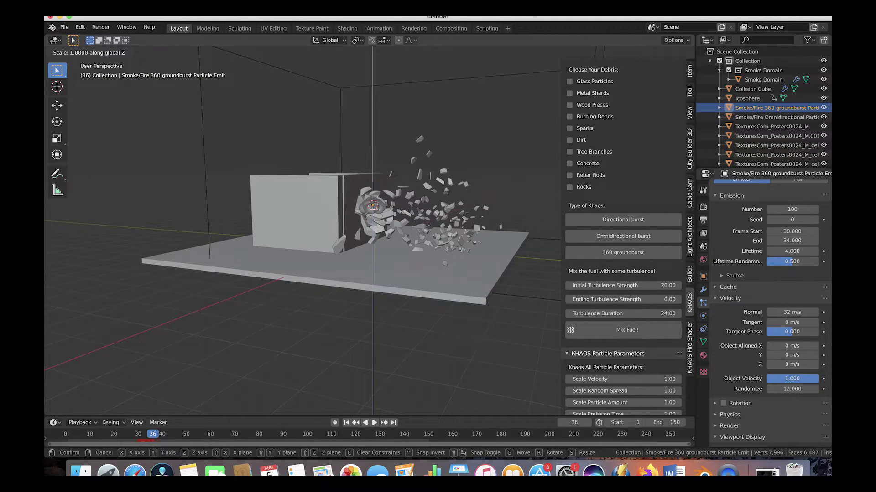
left_click(570, 148)
key("s")
left_click(430, 186)
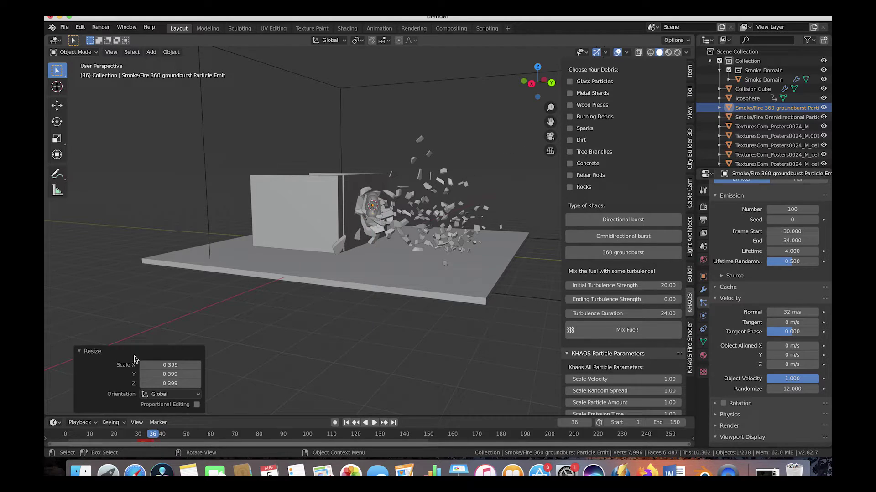
Set the 360 groundburst emitter's normal velocity to 4 m/s and its particle number to 550
left_click_drag(92, 437, 149, 434)
middle_click_drag(346, 229, 348, 230)
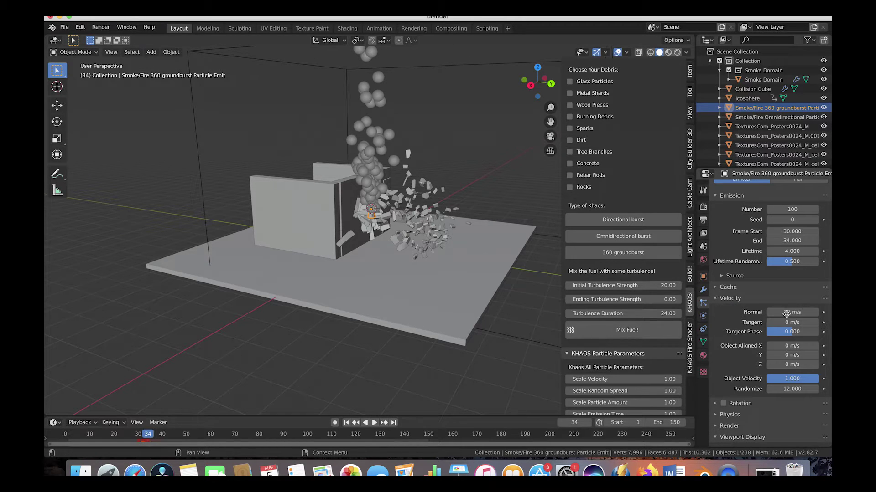
double_click(788, 312)
type("4")
key("Return")
double_click(795, 210)
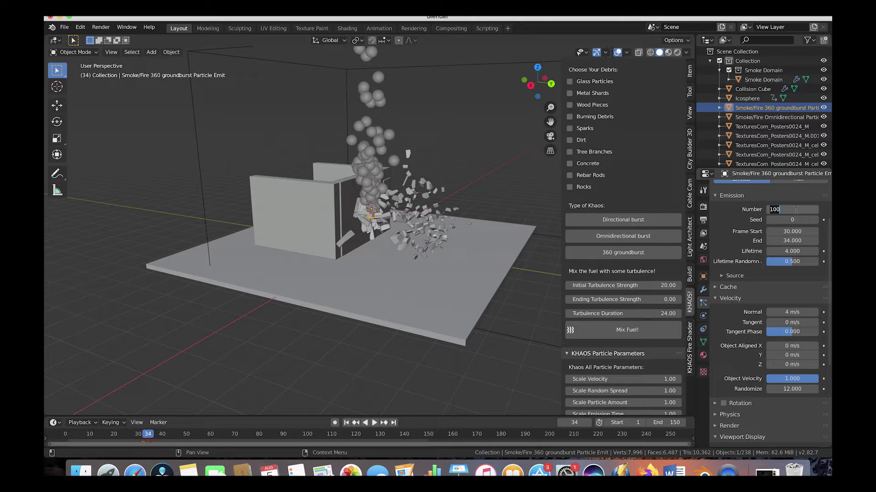
type("550")
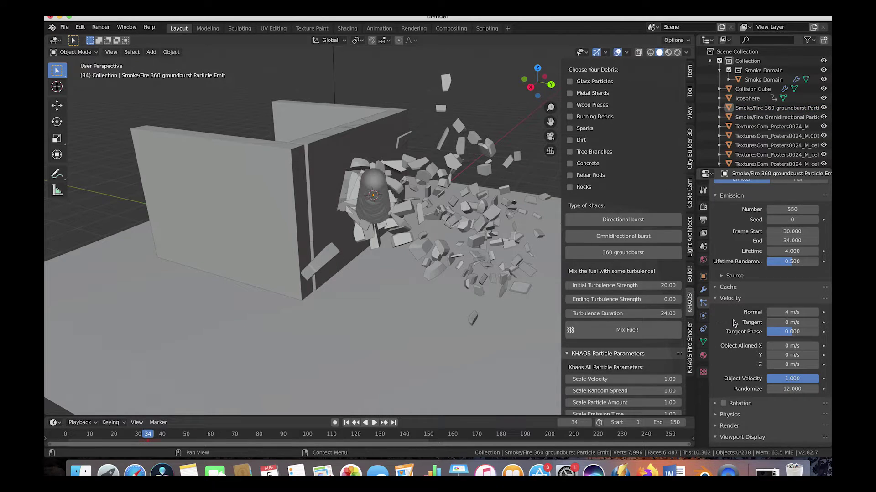
Display the groundburst emitter's particles as crosses in the viewport
scroll(734, 323, "down", 7)
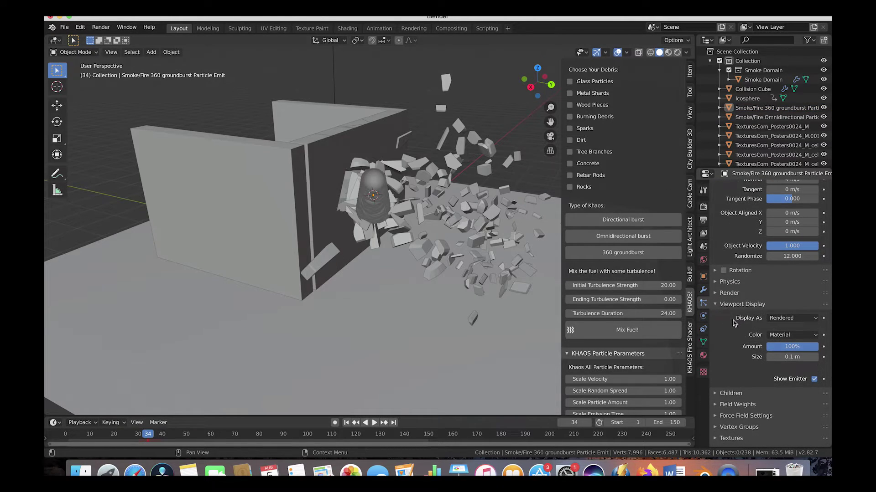
left_click(780, 319)
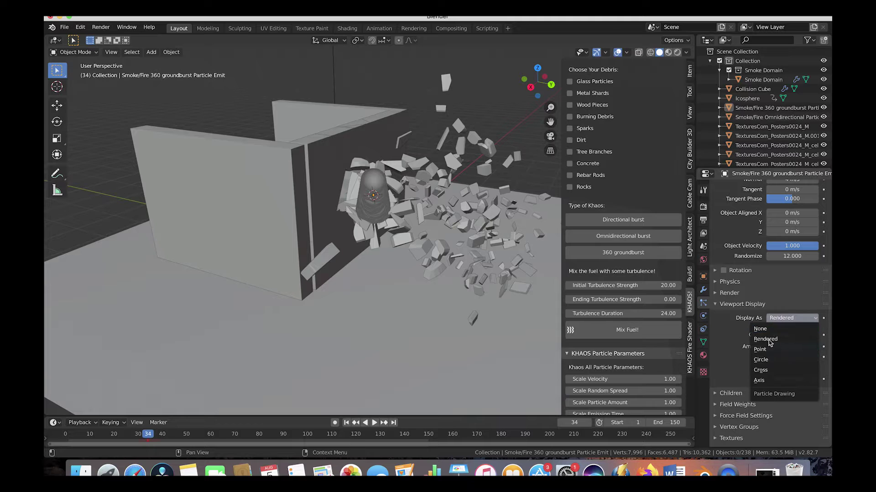
left_click(765, 368)
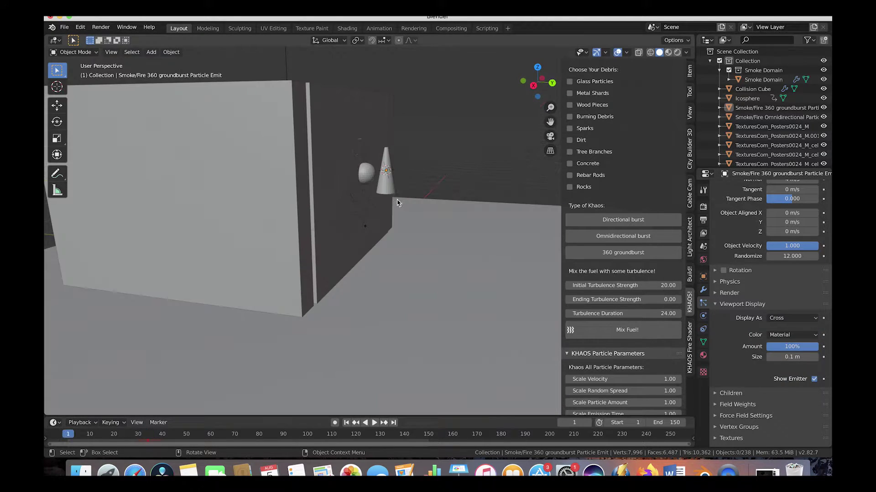
Rotate the cone-shaped groundburst emitter beside the wall and scale it down to about 0.449
left_click(388, 189)
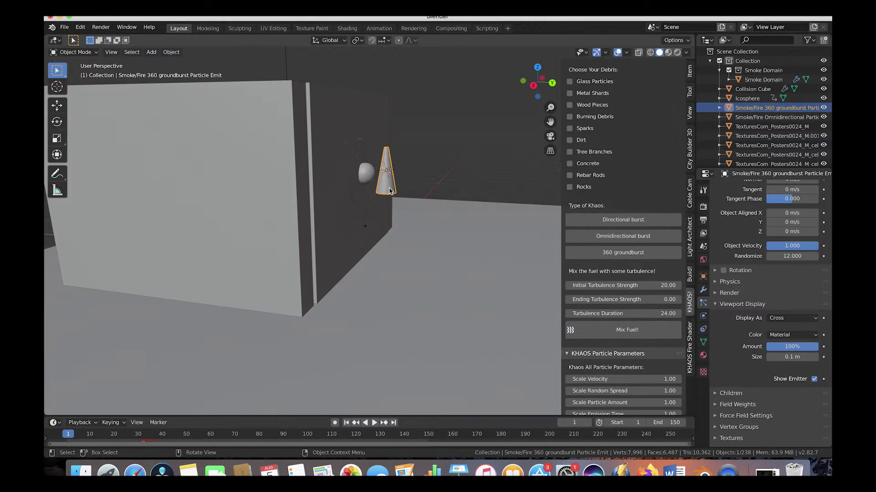
key("r")
left_click(459, 228)
key("s")
left_click(413, 167)
Move the groundburst emitter close to the sphere at the wall's fracture centre and preview the burst at frame 34
middle_click_drag(412, 167, 379, 174)
key("g")
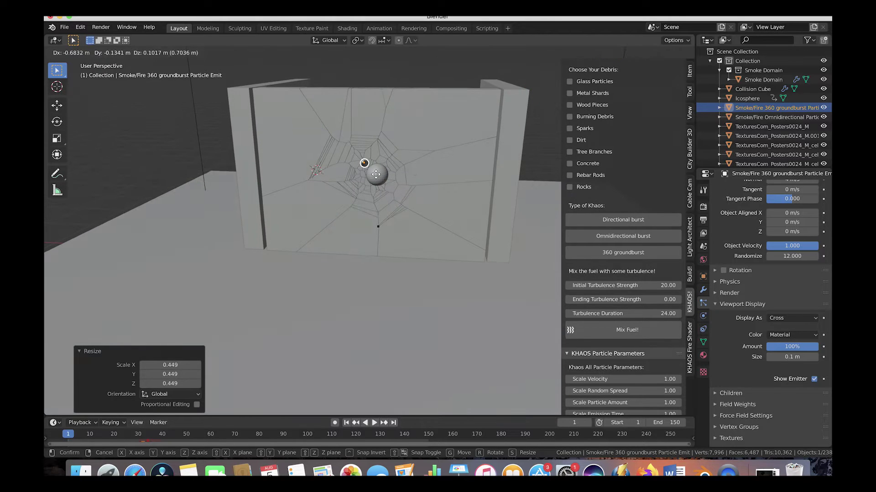
left_click(355, 180)
middle_click_drag(356, 181, 357, 181)
left_click_drag(72, 434, 150, 434)
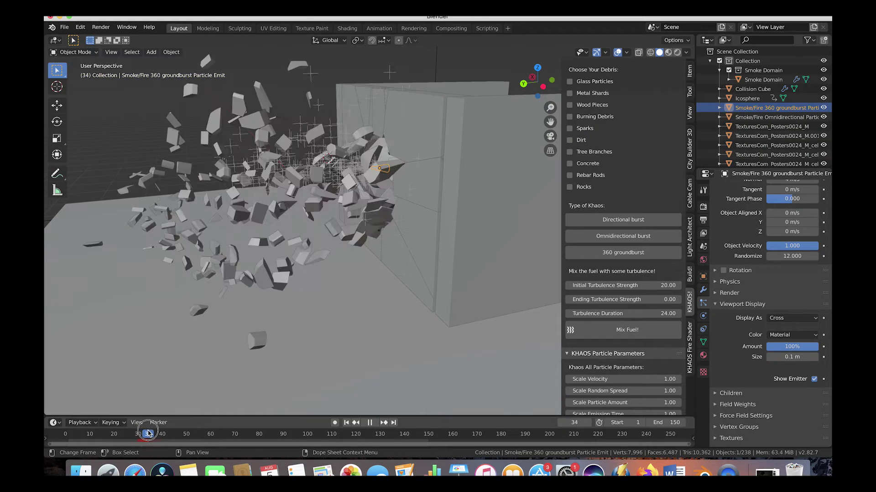
Rotate the groundburst emitter about 12.9° in the view plane and preview the burst at frame 34
middle_click_drag(383, 169, 396, 166)
key("r")
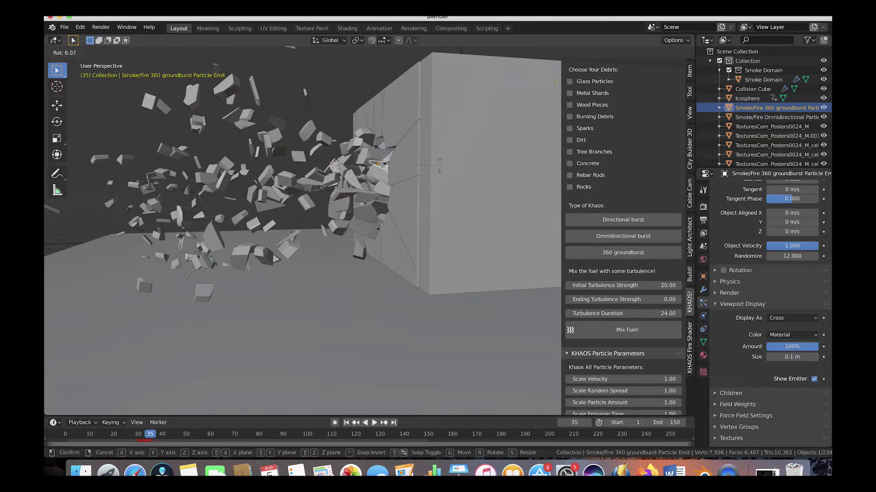
left_click(440, 172)
key("space")
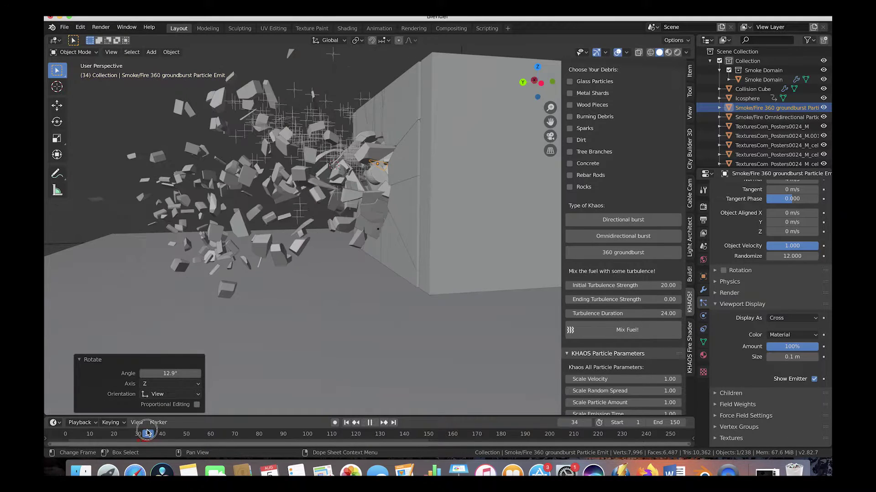
key("Escape")
Set the groundburst emission's end frame to 33 and replay the burst
scroll(775, 292, "up", 8)
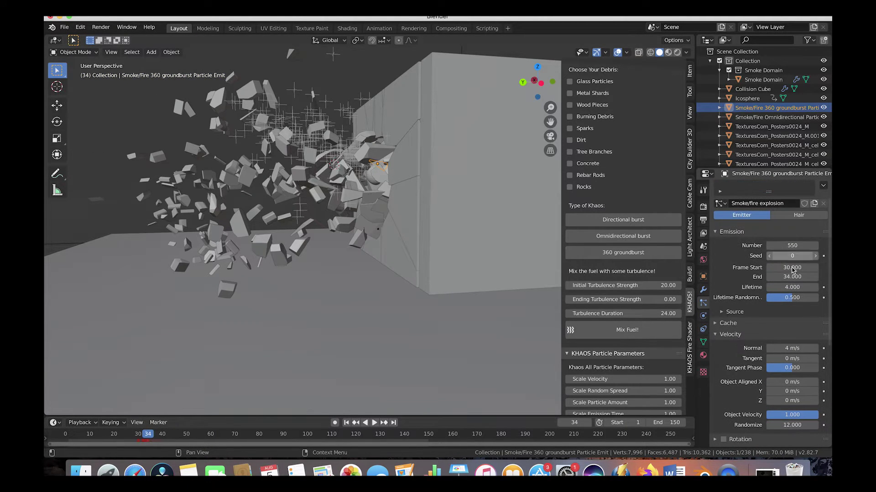
left_click(794, 277)
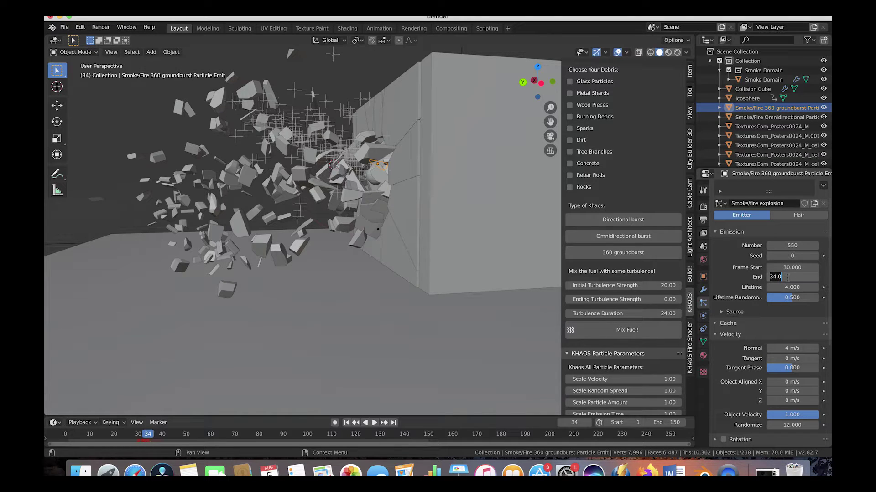
type("33")
key("Return")
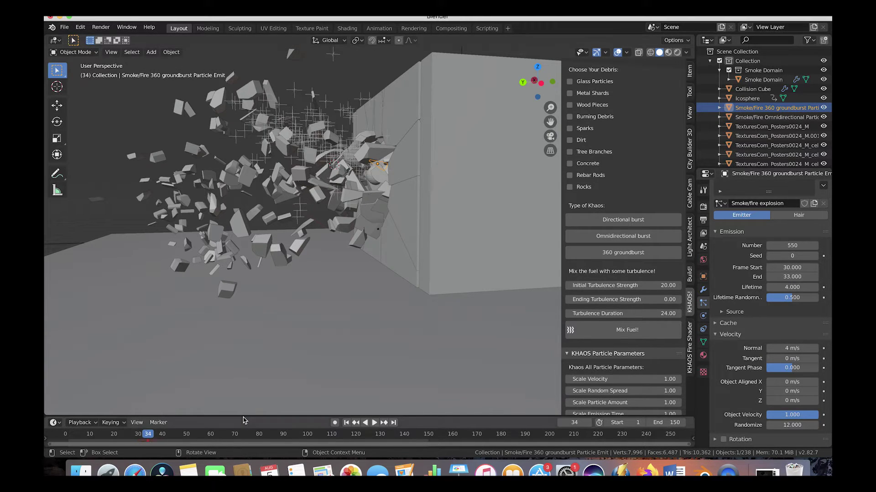
left_click(93, 434)
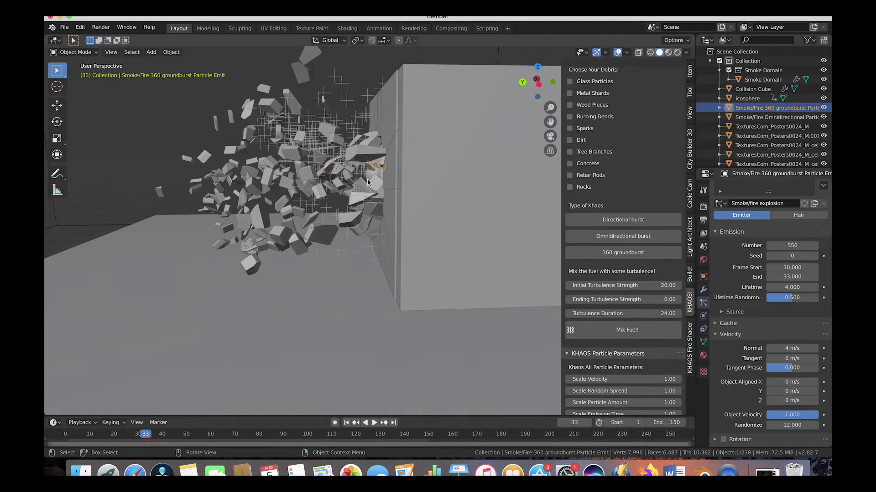
Duplicate the groundburst emitter in place and give the copy its own independent particle settings
mouse_move(377, 164)
middle_mouse_down()
mouse_move(451, 167)
mouse_move(381, 161)
middle_mouse_up()
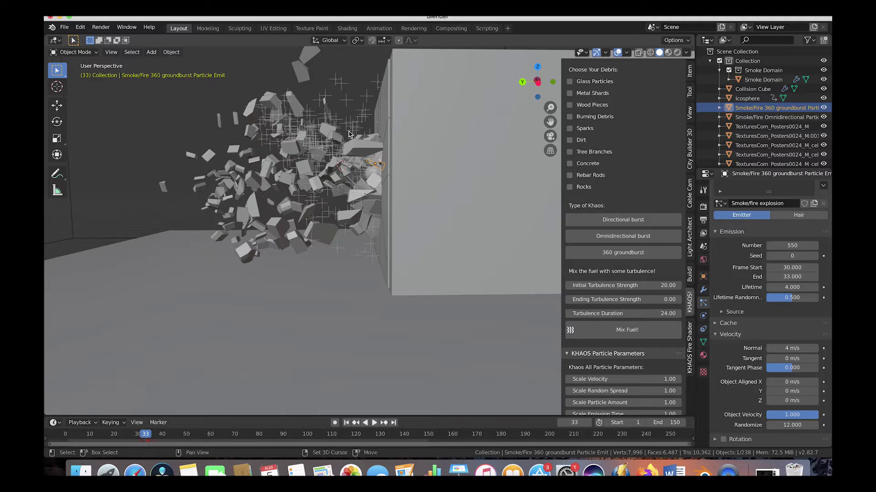
key("shift+d")
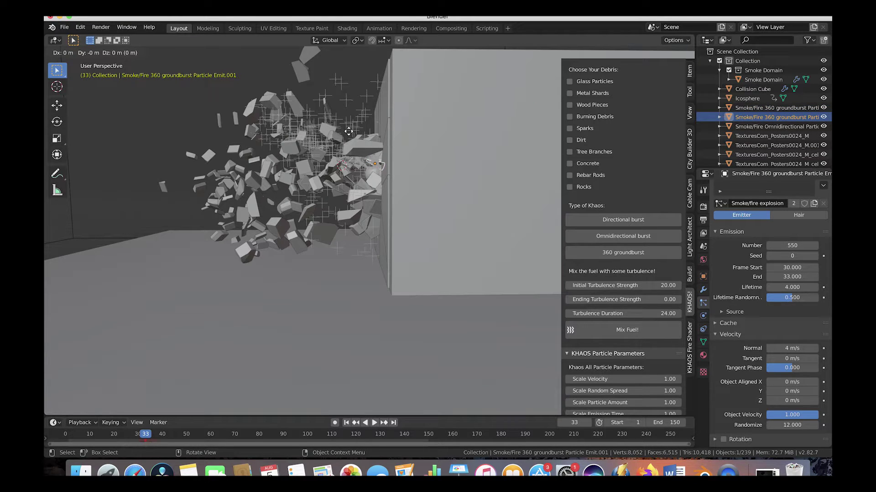
right_click(349, 131)
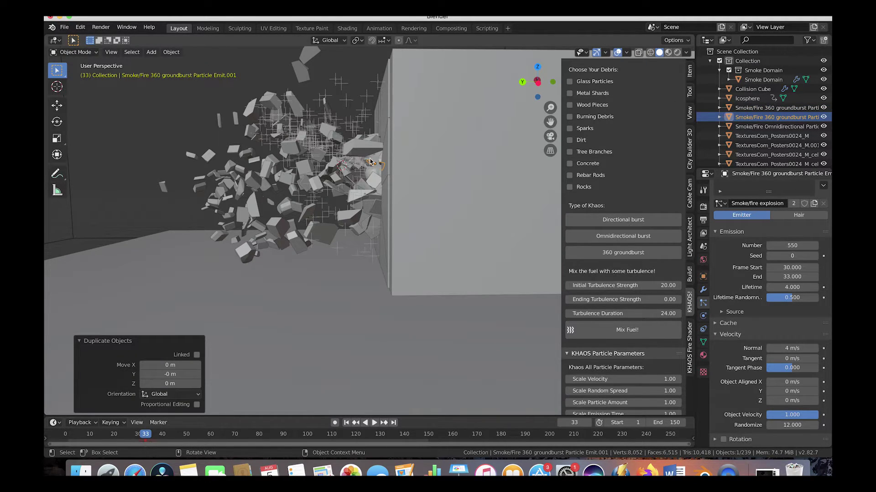
scroll(820, 236, "up", 2)
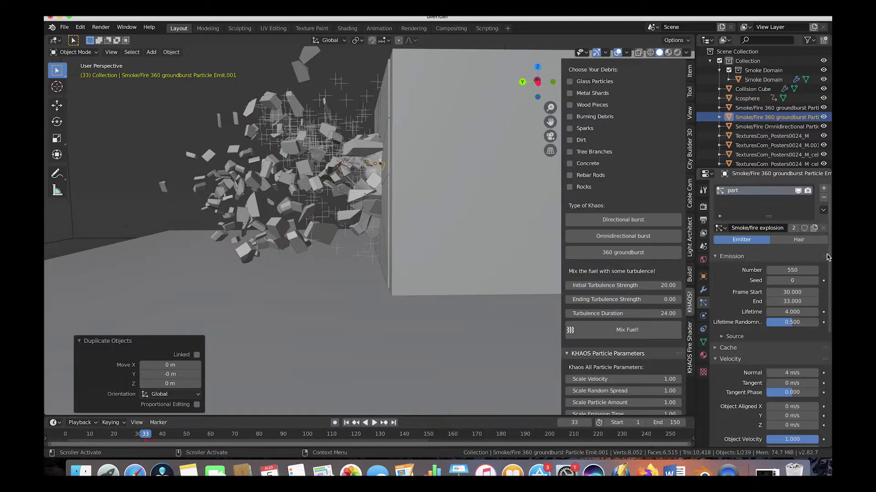
left_click(815, 229)
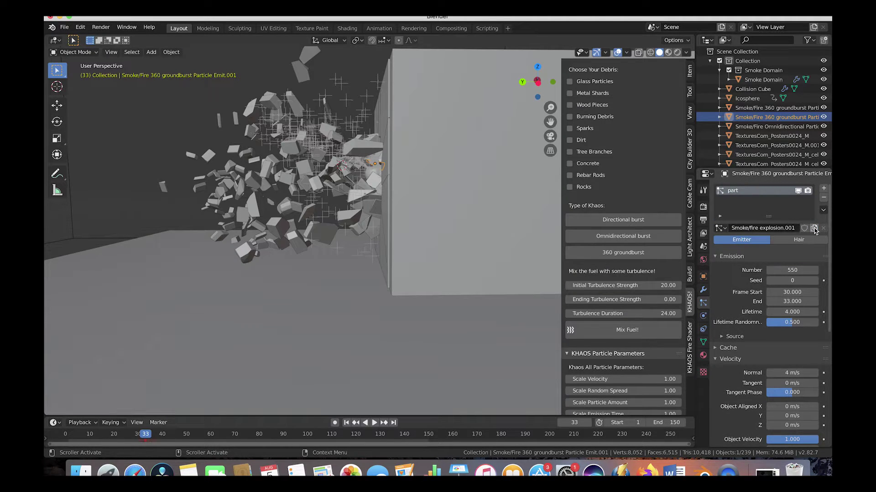
Move the duplicated emitter just below the original and rotate it so its burst aims lower
key("r")
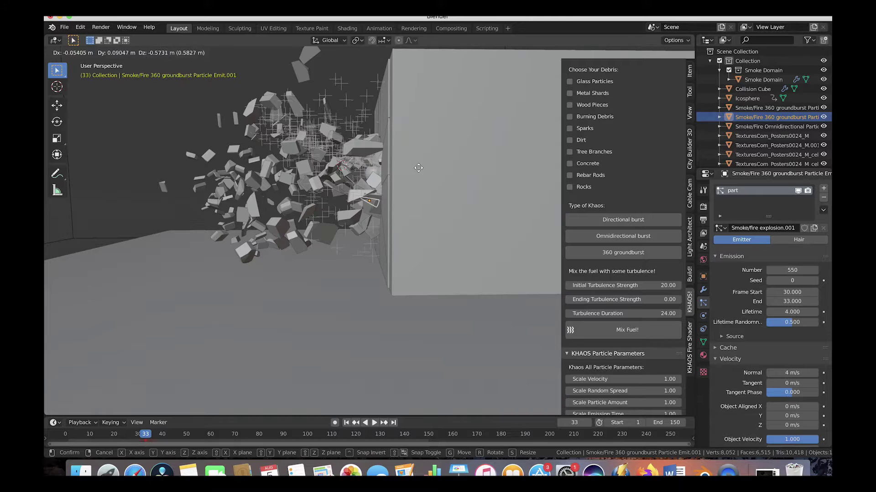
left_click(420, 169)
middle_click_drag(411, 144, 409, 139)
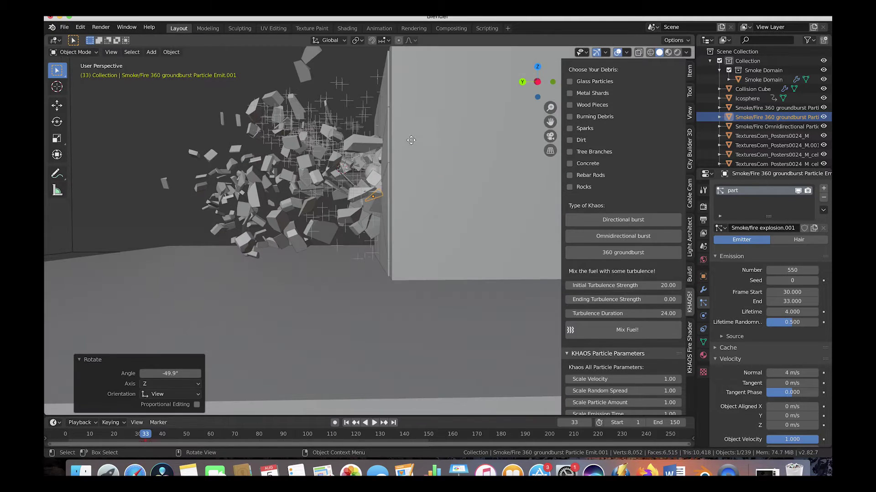
key("g")
left_click(414, 148)
key("r")
left_click(425, 170)
Scale the duplicated emitter along its local Z axis and fine-tune its rotation against the burst
key("s")
key("z")
key("z")
left_click(457, 140)
left_click_drag(154, 435, 153, 437)
key("r")
left_click(448, 169)
Set the duplicated emitter's particle lifetime to 6 and preview the burst at frame 36
scroll(447, 168, "left", 5)
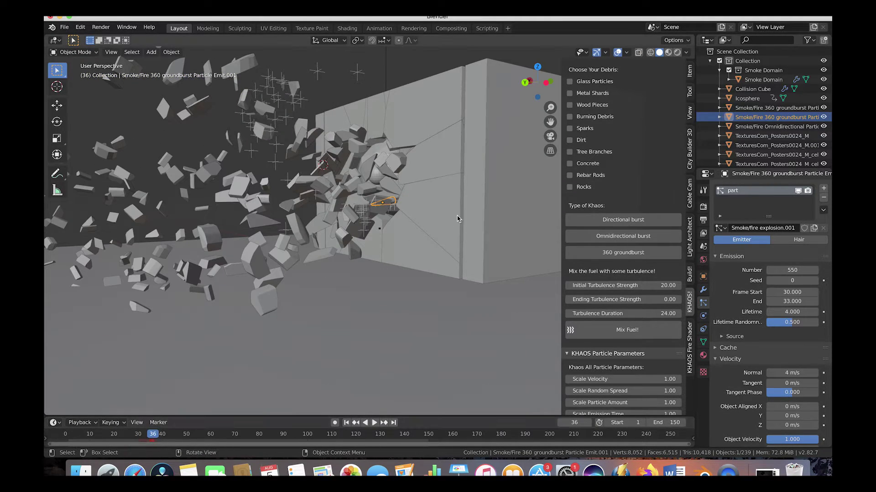
scroll(458, 217, "right", 5)
left_click(792, 313)
type("6")
key("Return")
left_click_drag(144, 436, 154, 435)
Scale the duplicated emitter along the global X axis
scroll(333, 242, "left", 5)
middle_click_drag(333, 246, 353, 236)
key("s")
key("x")
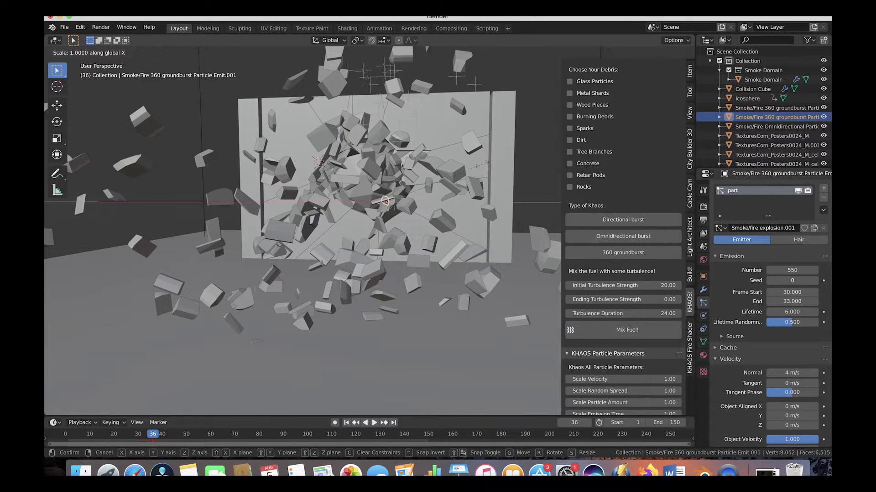
left_click(385, 201)
middle_click_drag(385, 201, 410, 244)
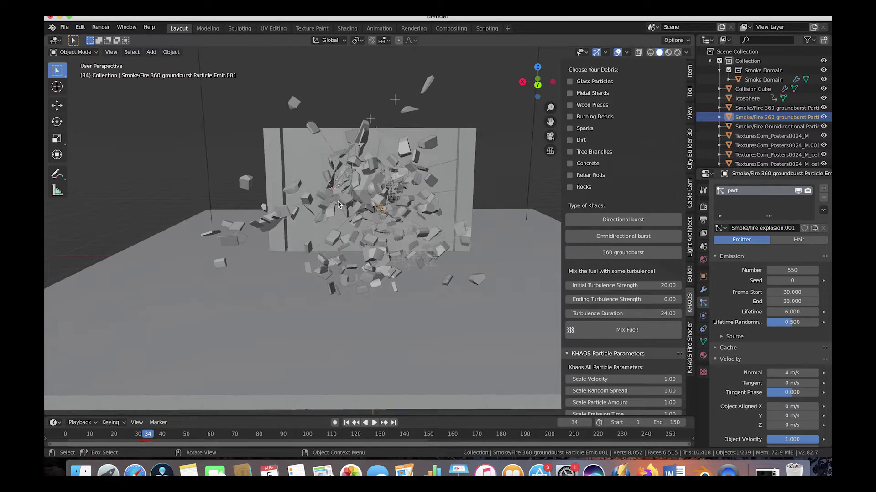
Duplicate the lower emitter to make a third one and give it its own independent particle settings
middle_click_drag(339, 204, 404, 188)
key("shift+d")
left_click(405, 182)
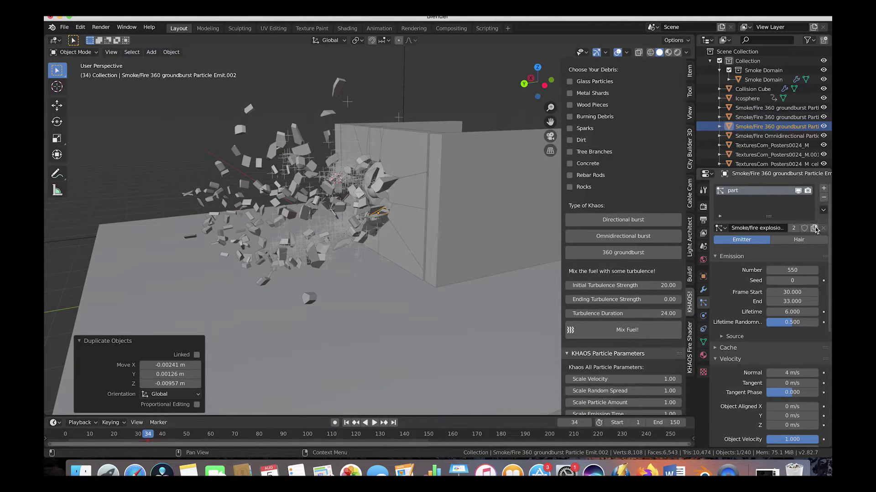
left_click(814, 228)
Rotate the third emitter about -35.8° around the global Z axis
key("r")
key("z")
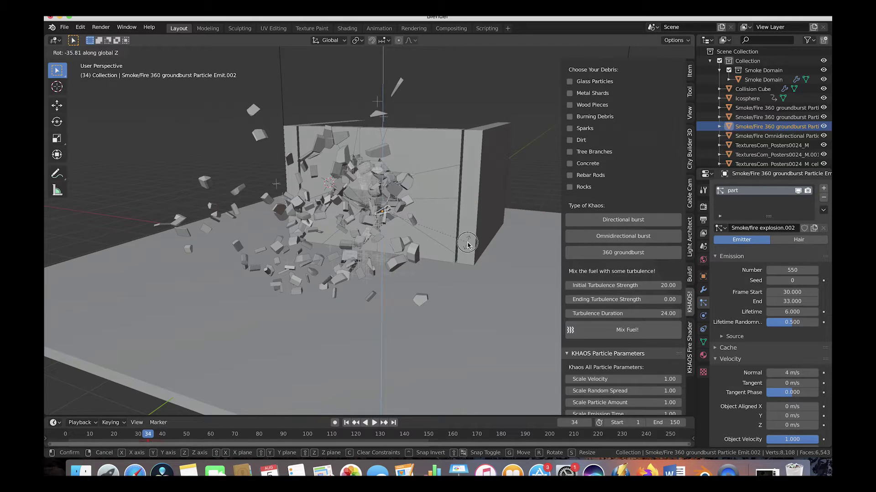
left_click(467, 244)
Scale the third emitter down along its local Z axis and raise it about 0.24 m
middle_click_drag(468, 244, 448, 192)
key("s")
key("z")
key("z")
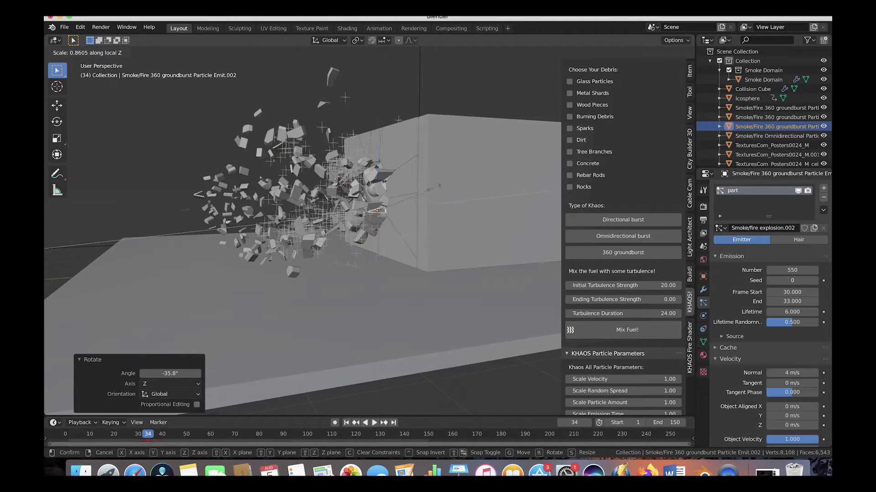
left_click(411, 192)
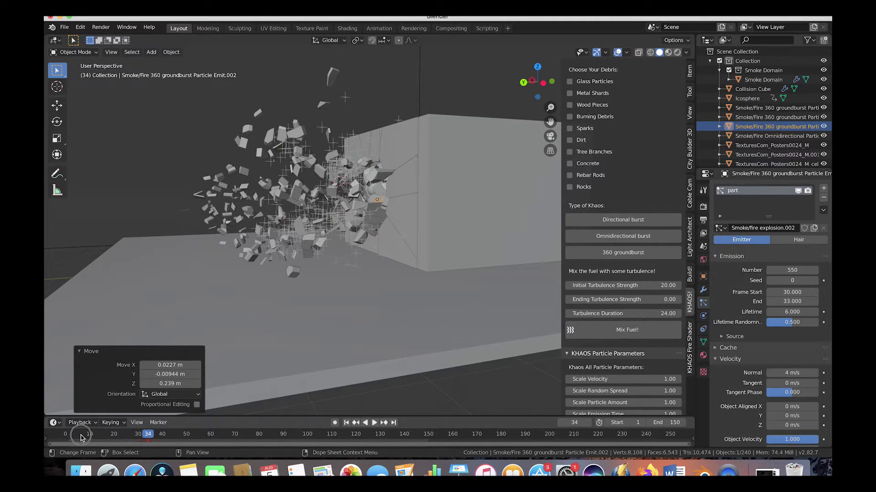
Shift the third emitter about 0.5 m along X and preview the burst at frame 34
left_click_drag(83, 435, 148, 434)
middle_click_drag(308, 261, 354, 222)
middle_click_drag(392, 223, 471, 219)
left_click_drag(131, 436, 148, 436)
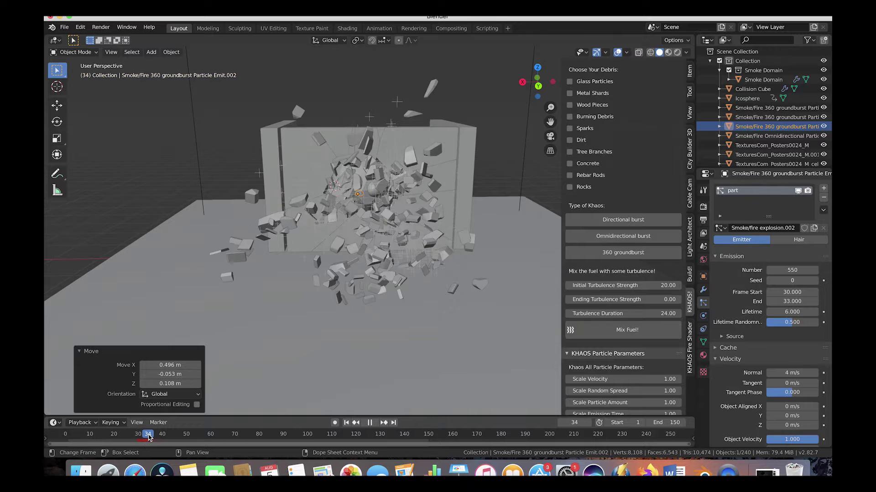
Set the third emitter's particle lifetime to 5
scroll(278, 270, "right", 10)
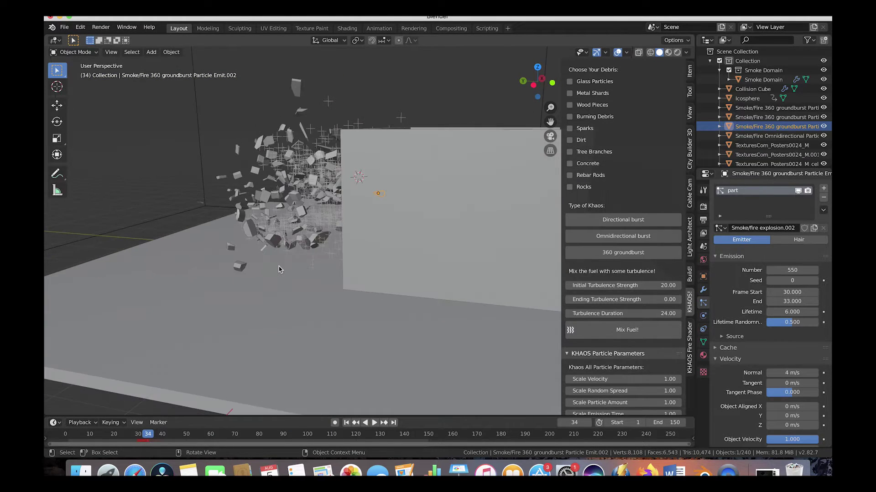
scroll(279, 270, "left", 6)
scroll(278, 269, "up", 4)
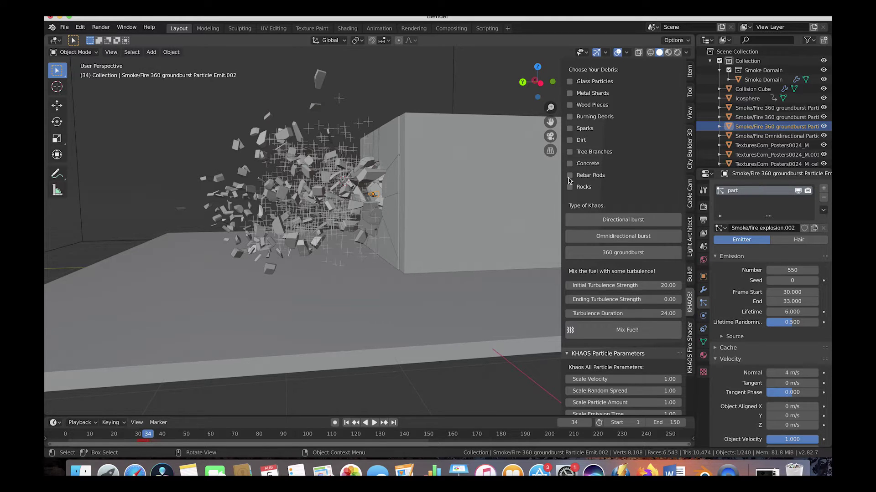
left_click(775, 312)
key("BackSpace")
key("BackSpace")
key("BackSpace")
type("5")
key("Return")
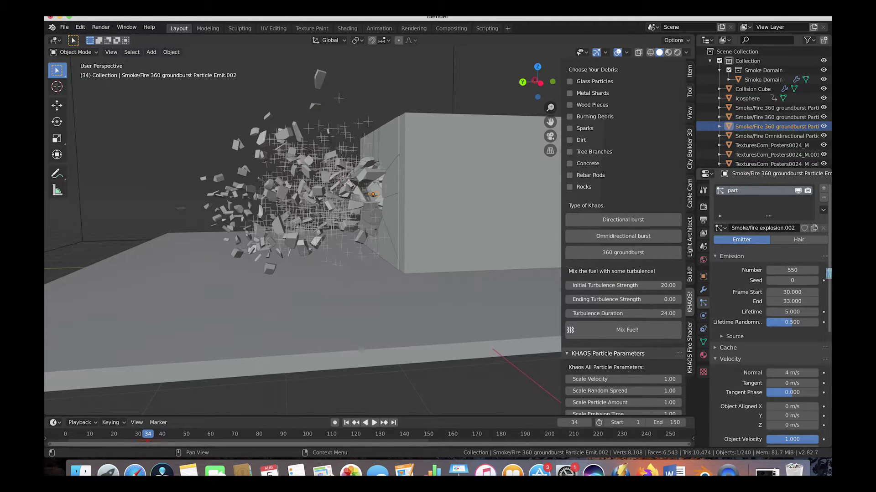
scroll(319, 298, "left", 6)
scroll(319, 298, "left", 8)
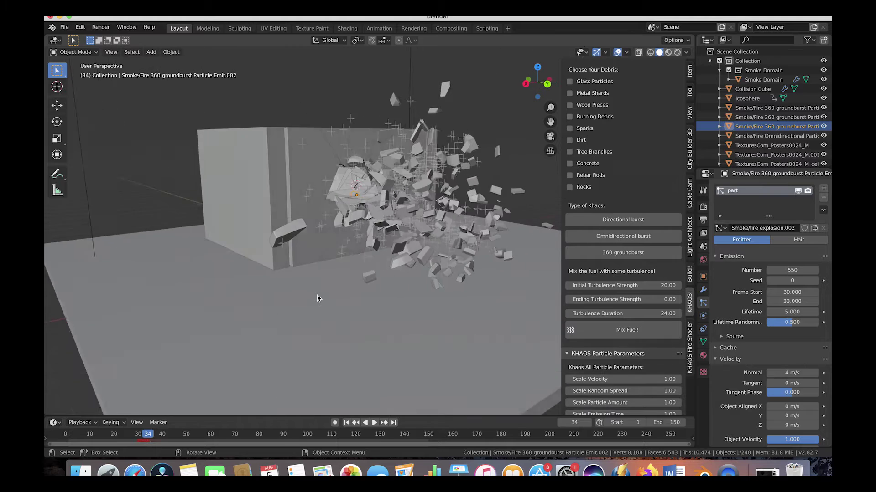
scroll(318, 298, "right", 6)
scroll(319, 298, "up", 3)
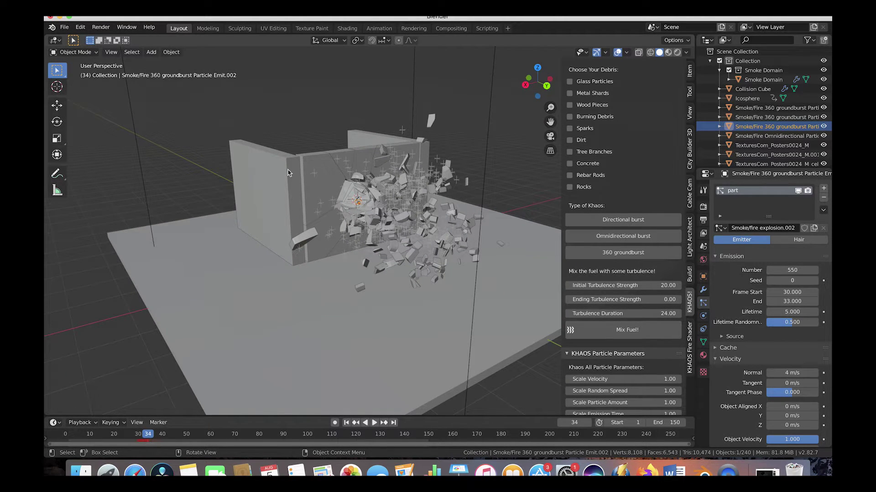
Create a folder named "Walll destruction tutorial" inside the KHAOS mantaflow tests folder for saving the project
scroll(255, 191, "left", 10)
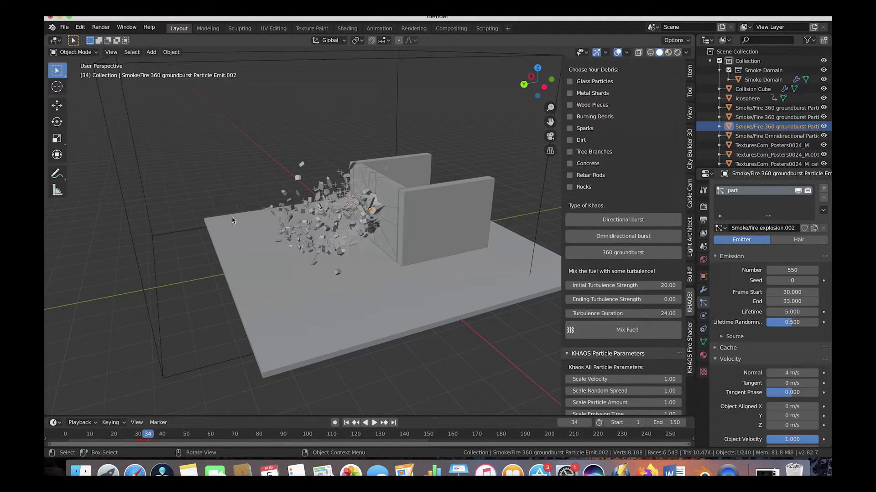
left_click(64, 27)
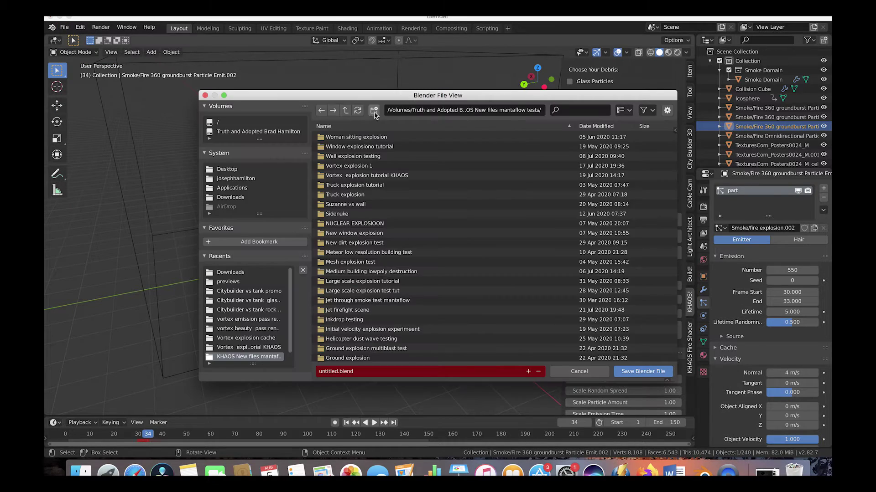
left_click(374, 111)
type("W")
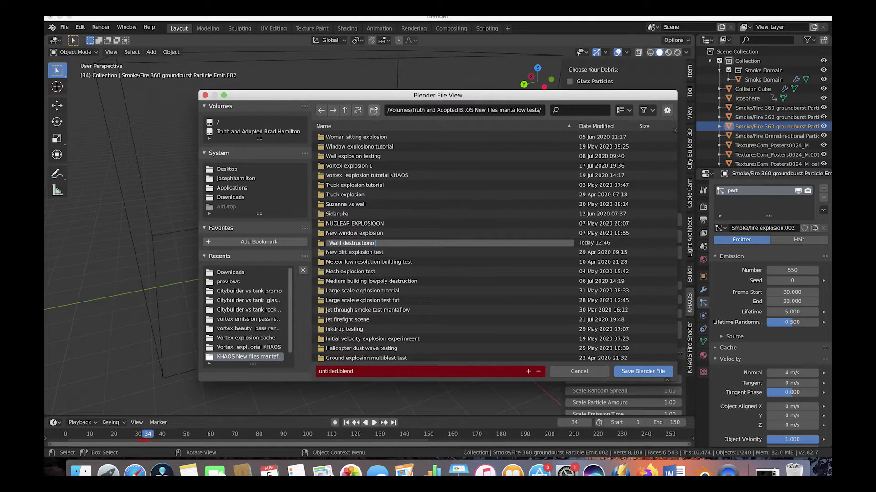
type("alll destructiono")
key("BackSpace")
type("tutorial")
key("Return")
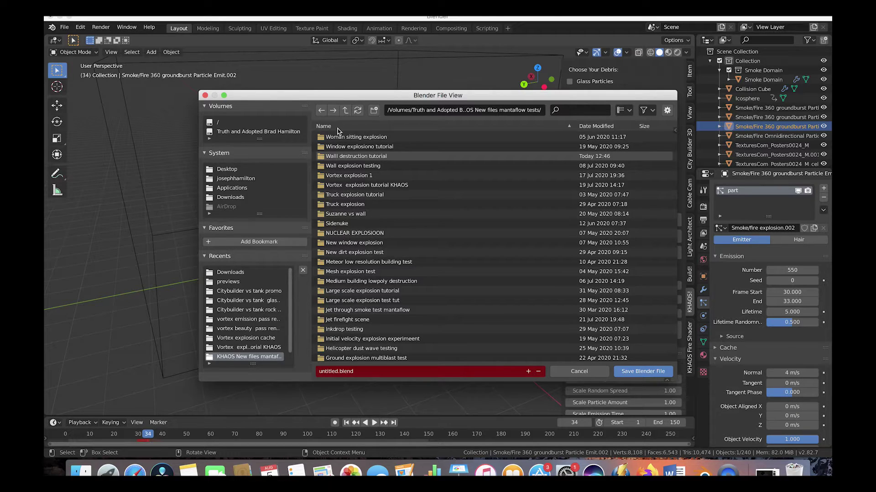
Save the project as "Wall destruction tutorial.blend" in the "Walll destruction tutorial" folder
double_click(330, 156)
left_click(337, 369)
type("Wall destruc")
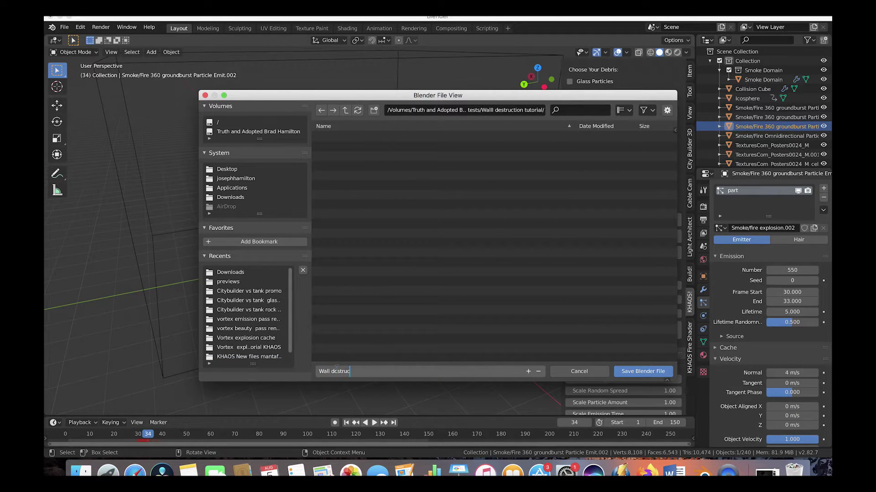
key("Return")
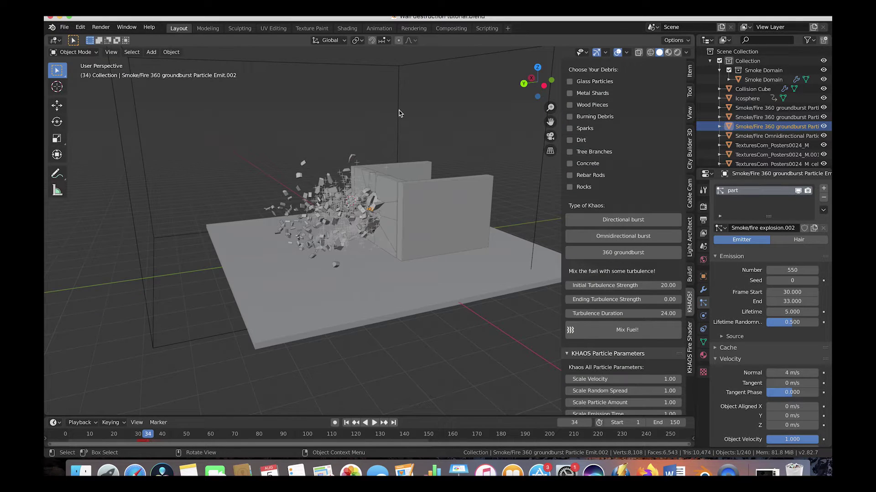
Create a "wall destruction cache" folder inside the tutorial folder for the smoke domain's fluid cache
left_click(399, 113)
left_click(702, 315)
scroll(735, 337, "down", 6)
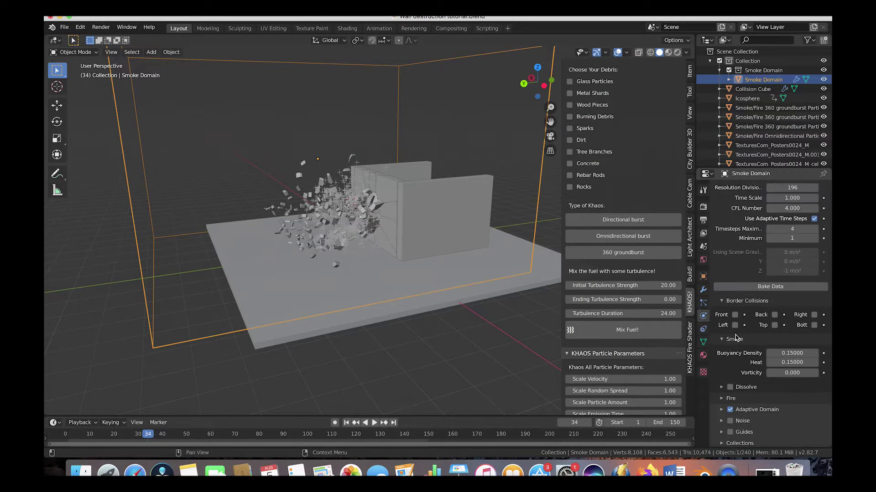
scroll(736, 338, "down", 5)
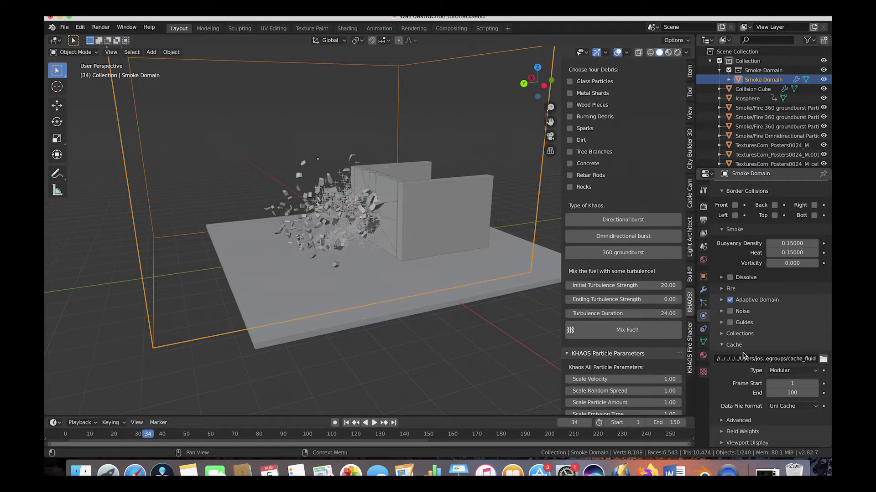
left_click(823, 359)
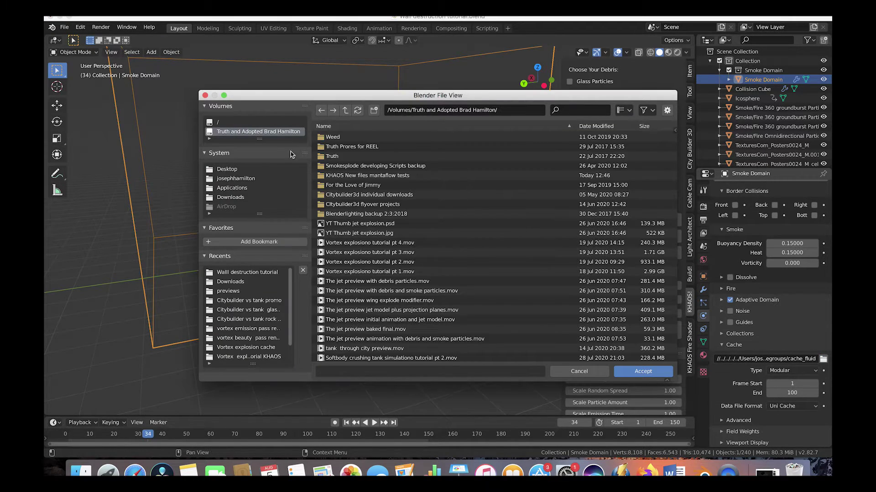
left_click(241, 272)
left_click(374, 110)
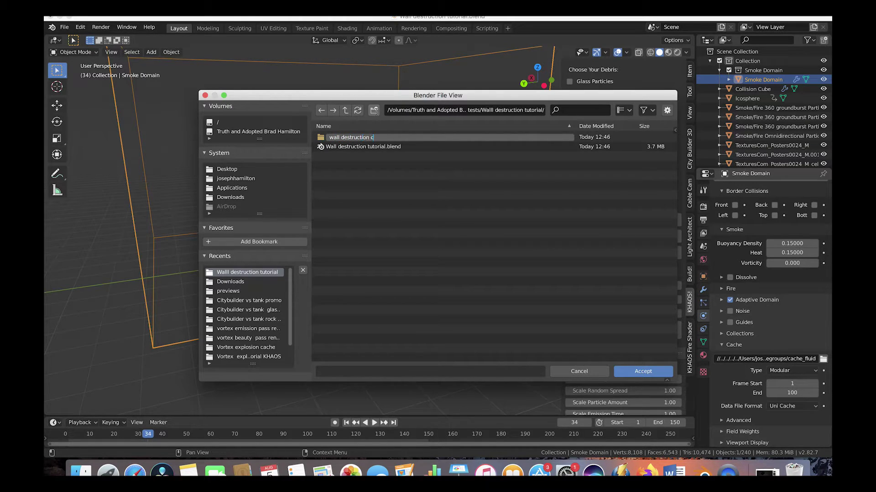
key("Return")
Assign the "wall destruction cache" folder as the smoke domain's cache location and set the cache end frame to 150
double_click(347, 138)
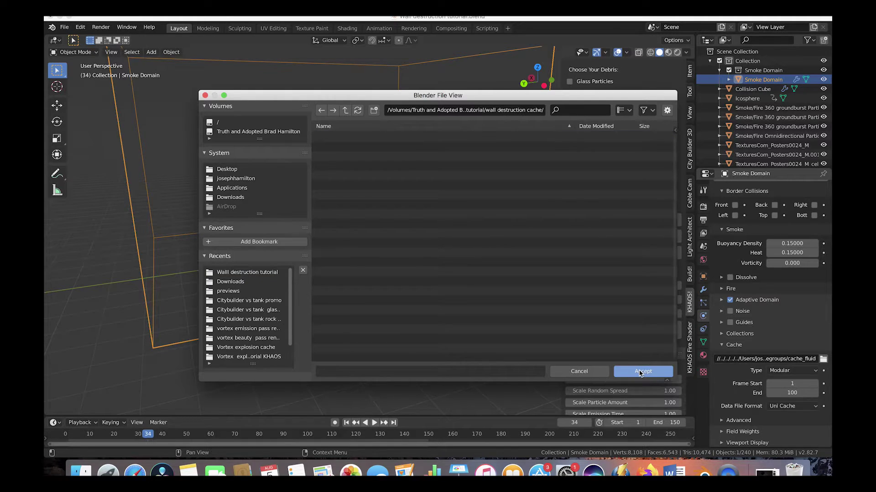
left_click(643, 371)
left_click(793, 391)
type("100")
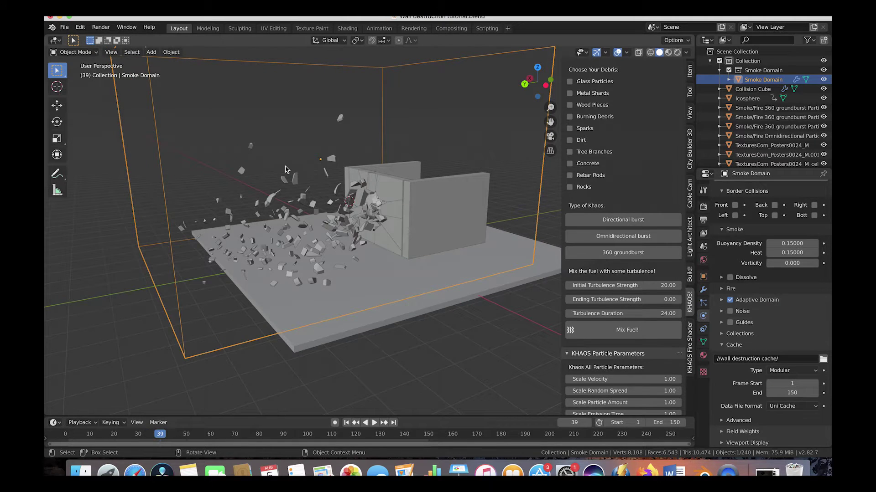
Set the smoke domain's resolution divisions to 256
middle_click_drag(357, 127, 351, 138)
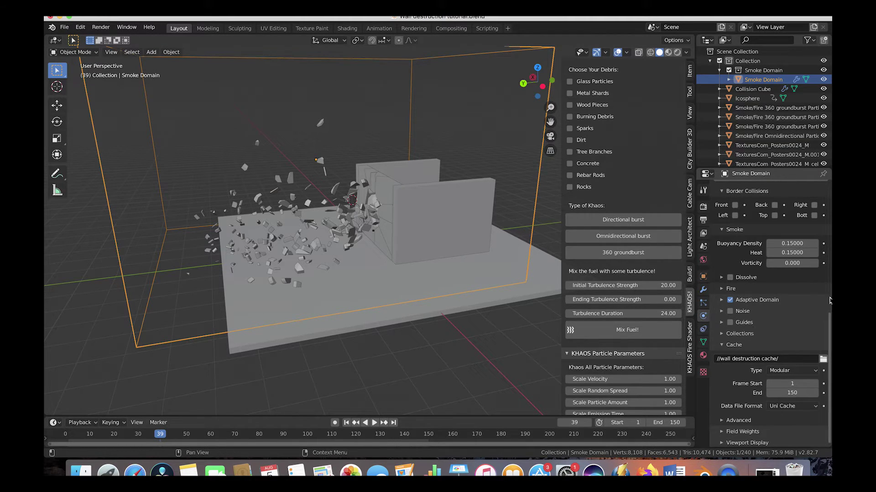
scroll(759, 283, "up", 10)
middle_click_drag(430, 196, 422, 209)
scroll(796, 267, "down", 1)
left_click(785, 263)
type("256")
key("Return")
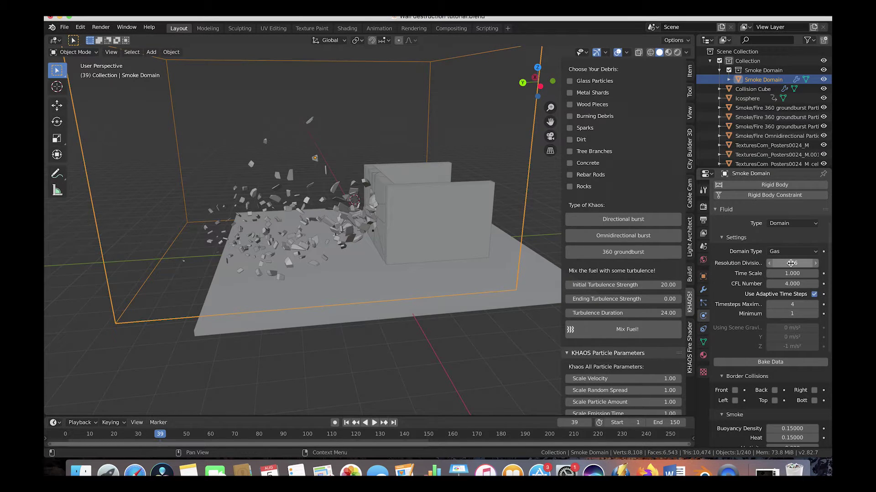
Set the smoke vorticity of the domain to 0.02
middle_click_drag(374, 214, 288, 221)
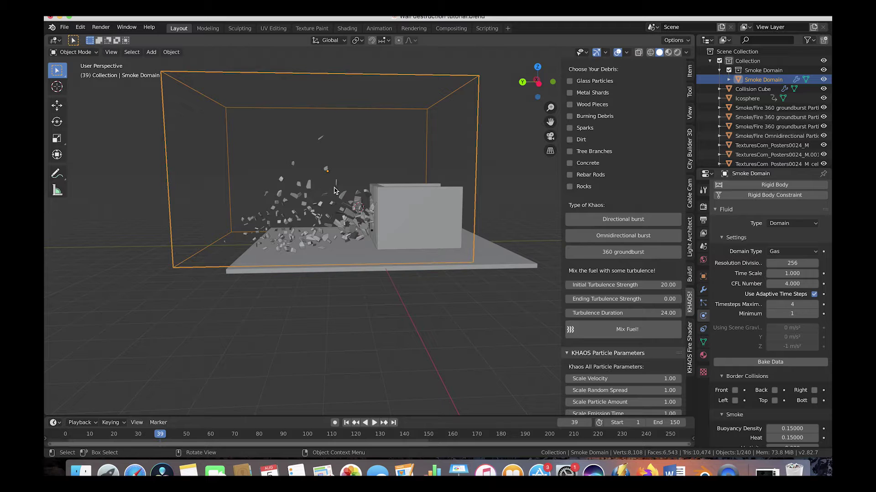
scroll(749, 303, "down", 8)
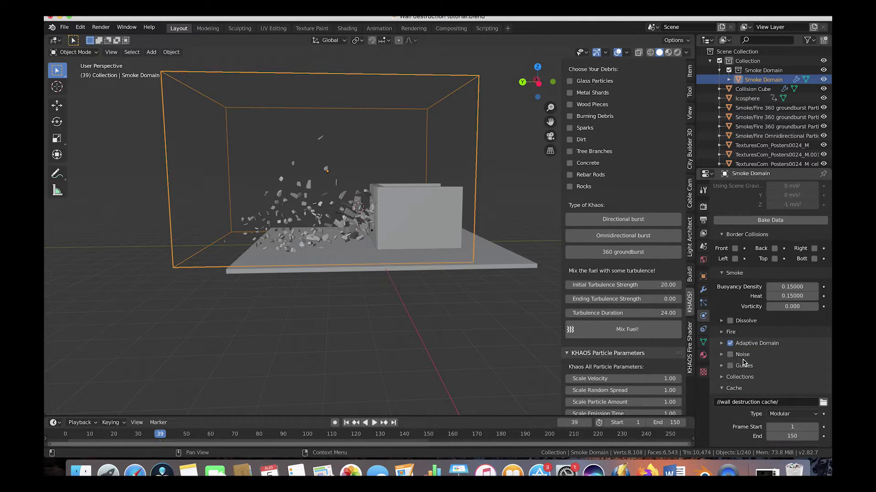
scroll(741, 354, "up", 10)
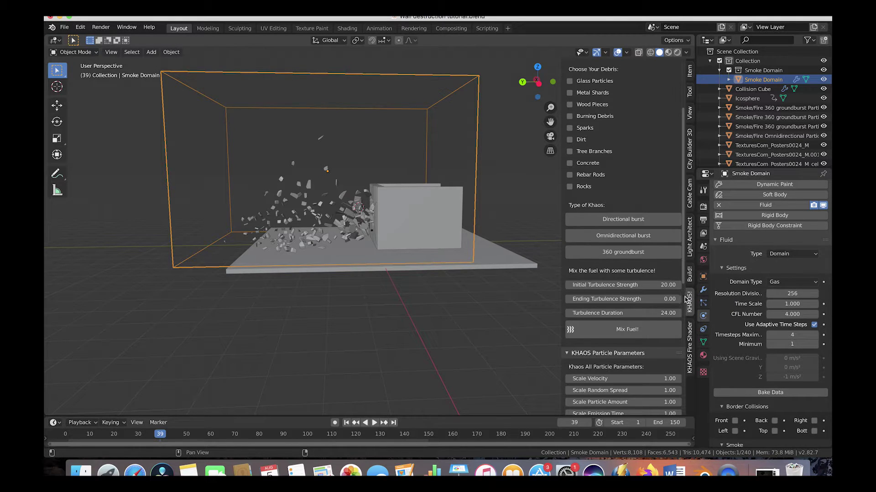
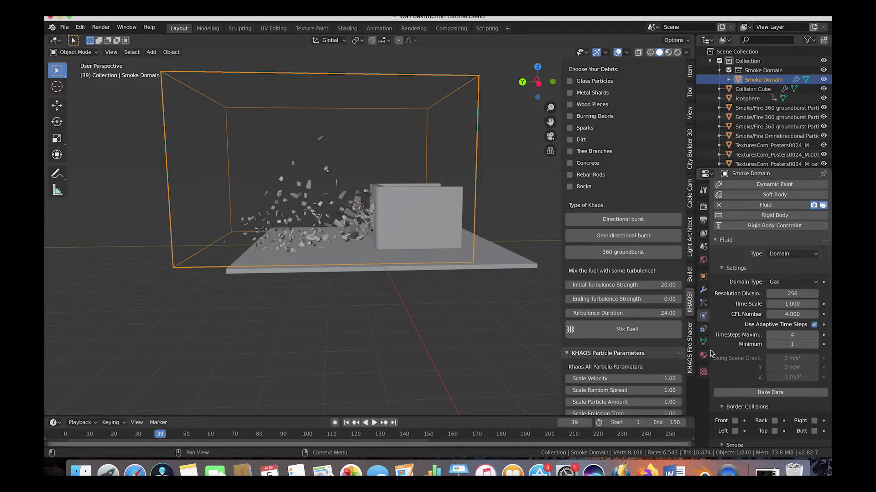
scroll(716, 314, "down", 5)
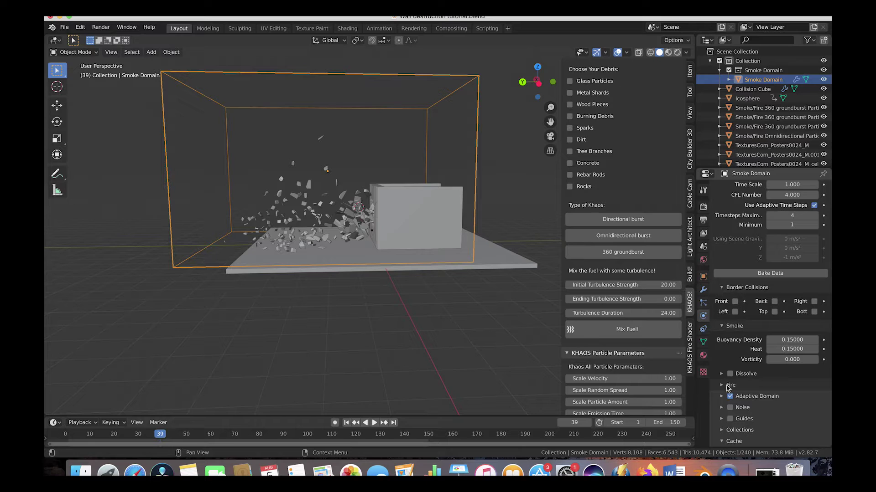
scroll(759, 355, "down", 2)
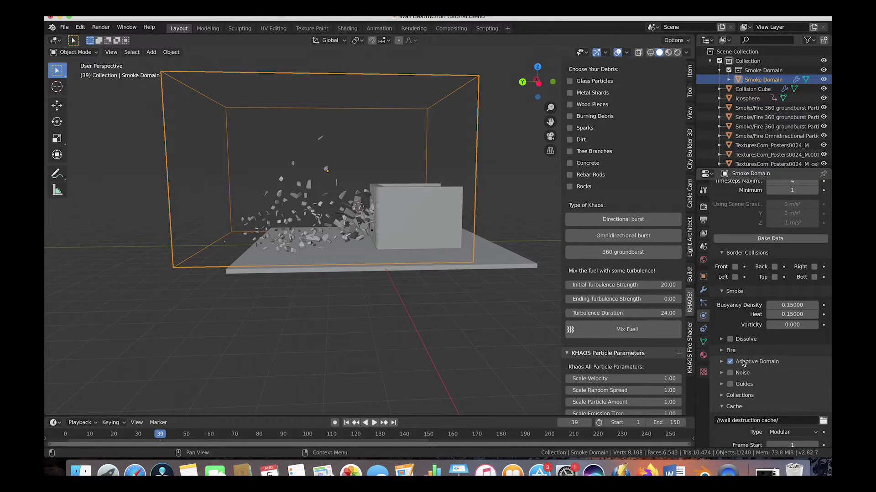
left_click(784, 322)
type(".02")
key("Return")
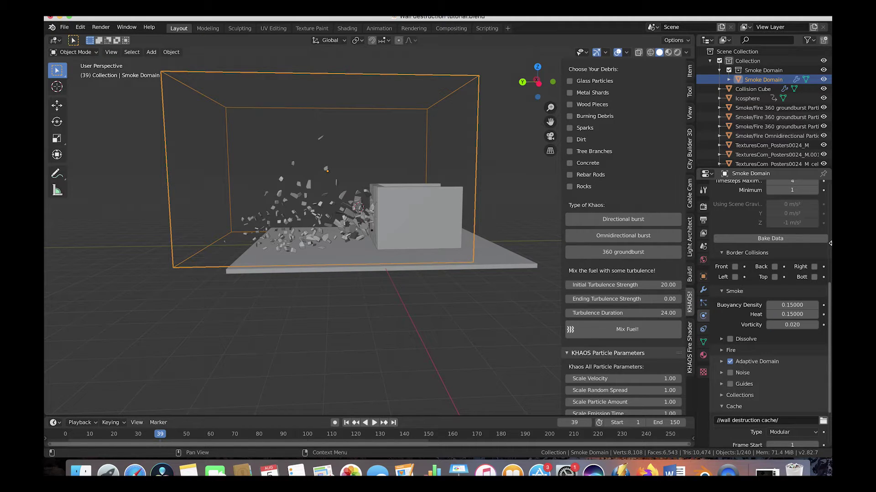
Enable smoke dissolve on the domain with a time of 250
left_click(724, 340)
left_click(729, 340)
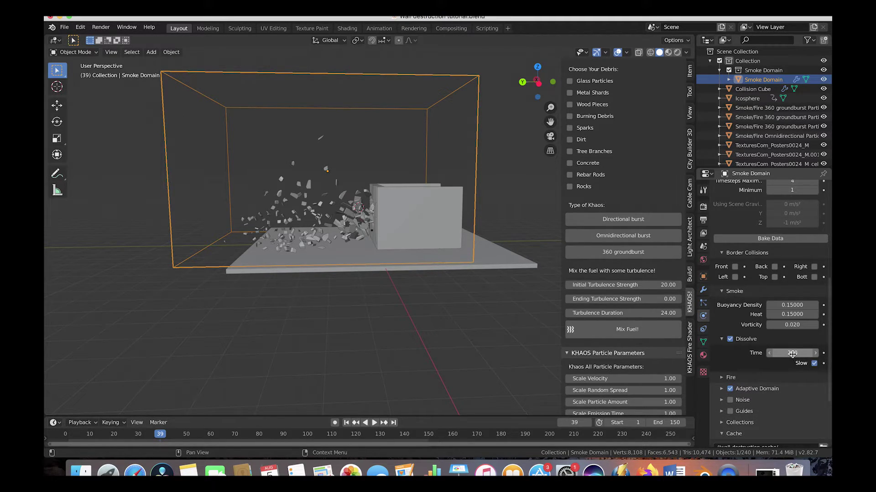
scroll(792, 354, "down", 2)
left_click(785, 325)
type("2")
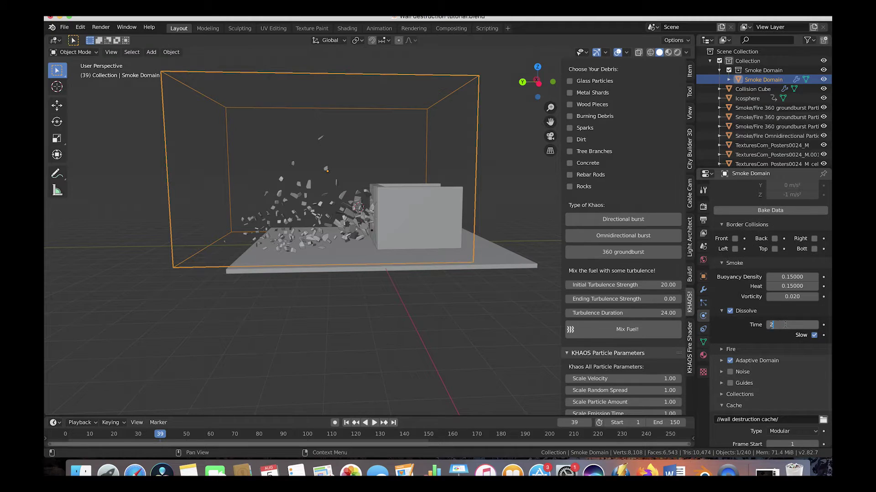
type("50")
key("Return")
Set the reaction speed of the domain's fire to 0.12
left_click(721, 349)
scroll(792, 310, "down", 3)
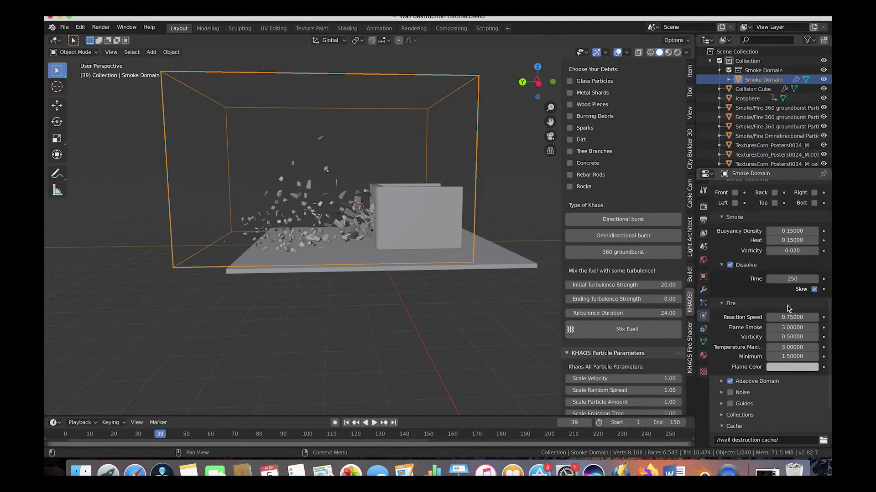
left_click(790, 318)
key("BackSpace")
type(".1")
key("Return")
left_click(789, 317)
type(".12")
key("Return")
Save the project file and bake the smoke domain's fluid data
scroll(794, 315, "down", 3)
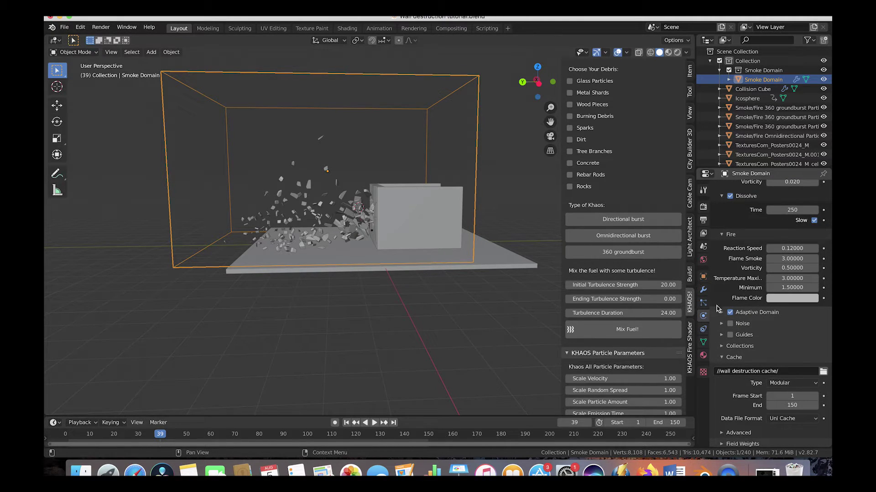
scroll(750, 326, "down", 1)
scroll(744, 367, "up", 5)
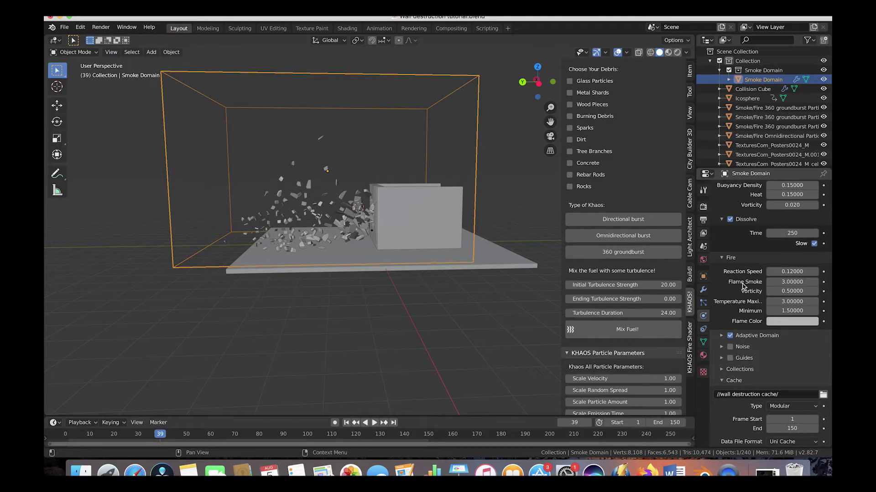
scroll(757, 312, "up", 8)
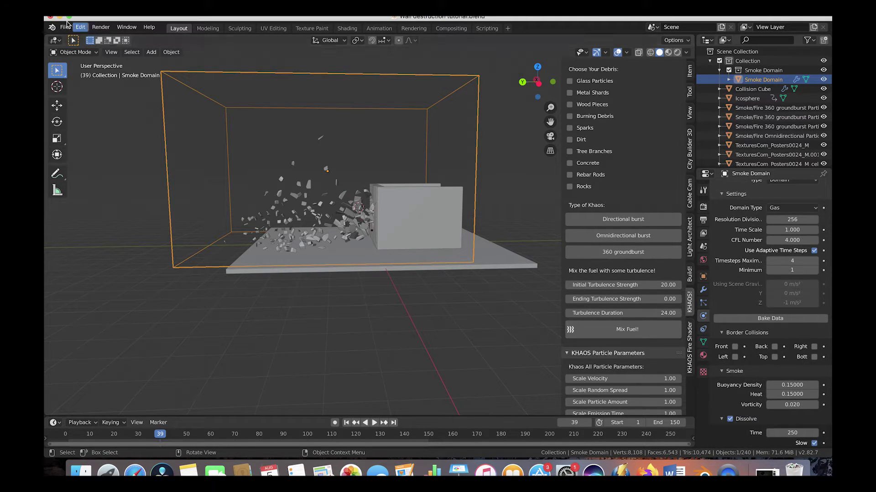
left_click(64, 27)
left_click(80, 91)
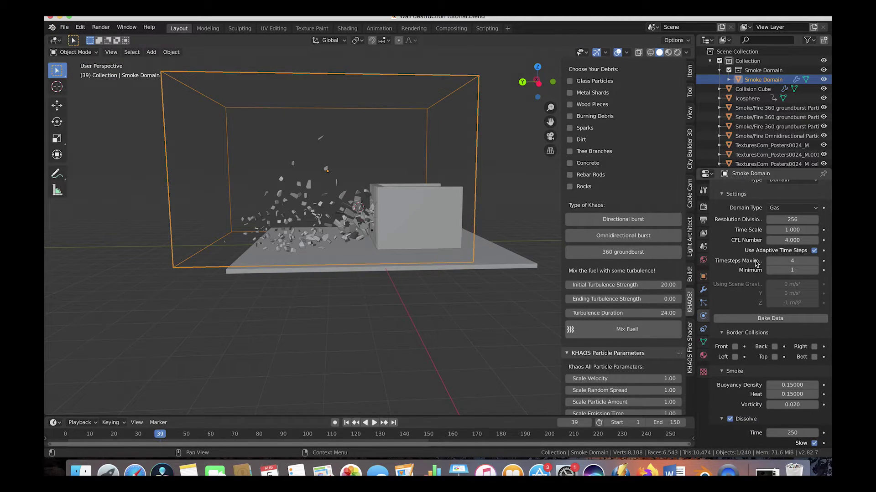
scroll(757, 264, "up", 1)
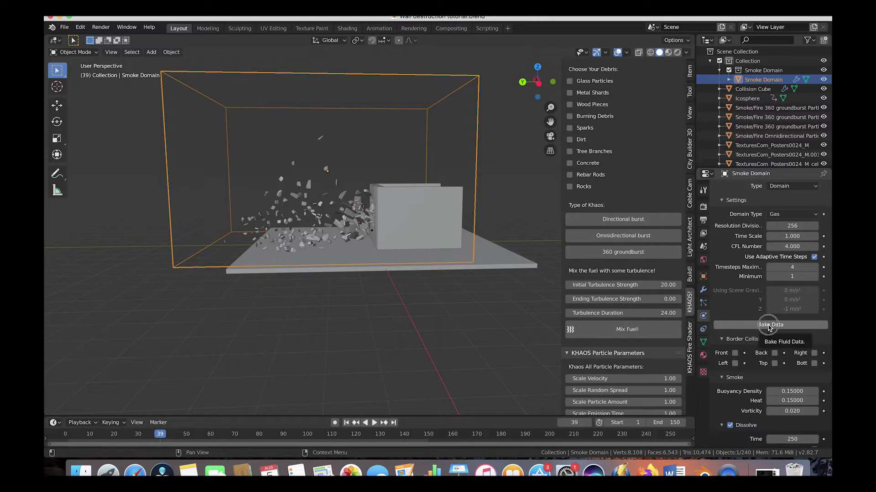
left_click(769, 325)
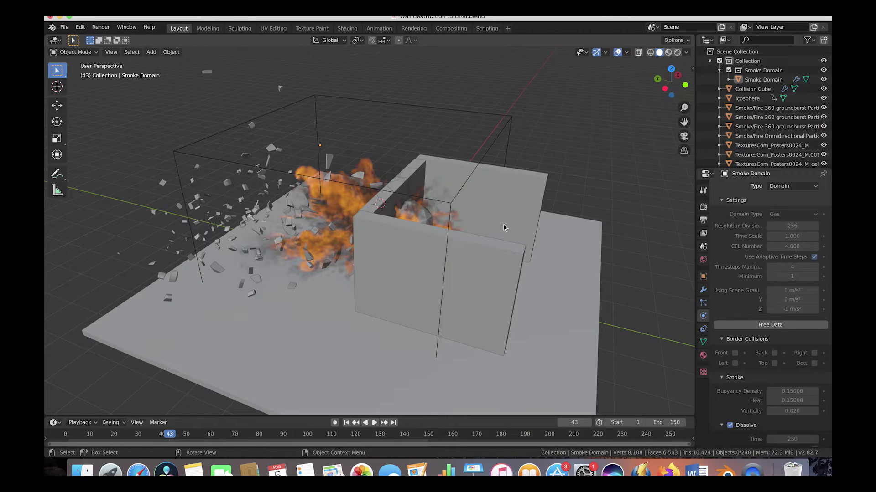
Examine the baked fire, smoke and debris at frame 43 from several sides of the wall
scroll(514, 224, "left", 10)
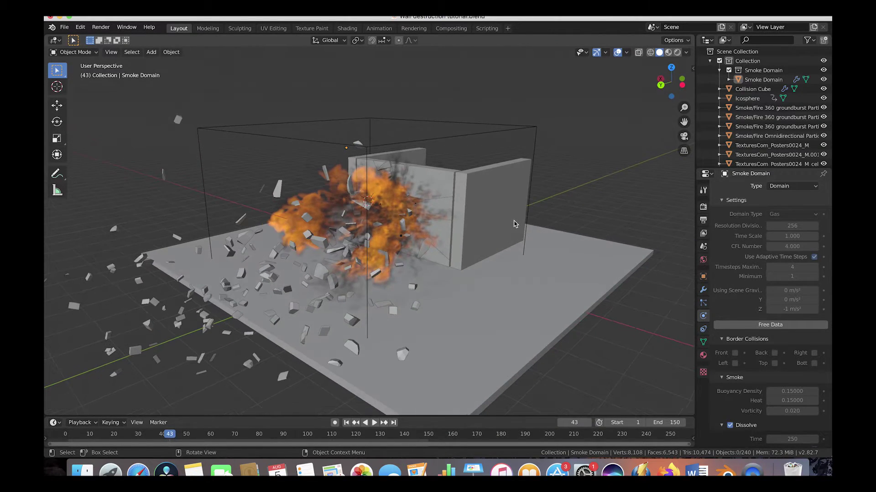
scroll(318, 209, "right", 10)
scroll(318, 209, "left", 5)
scroll(318, 209, "up", 8)
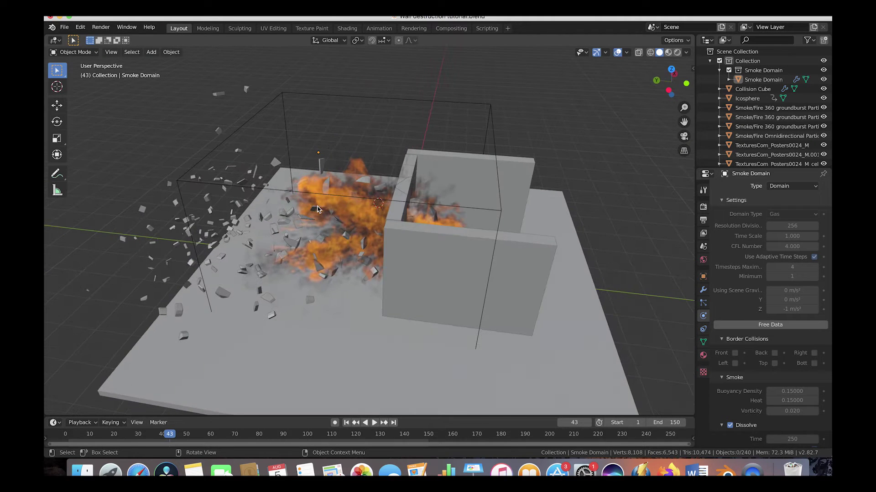
scroll(421, 228, "right", 6)
scroll(421, 228, "down", 5)
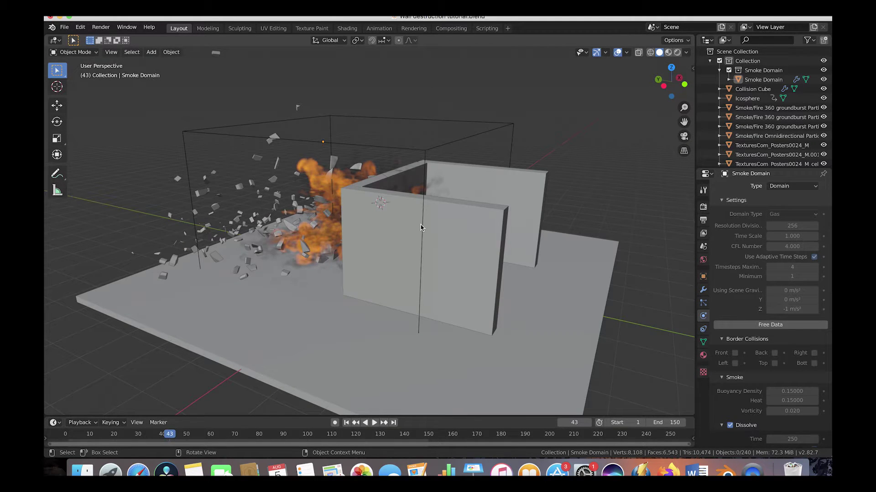
scroll(421, 228, "left", 6)
scroll(421, 227, "down", 2)
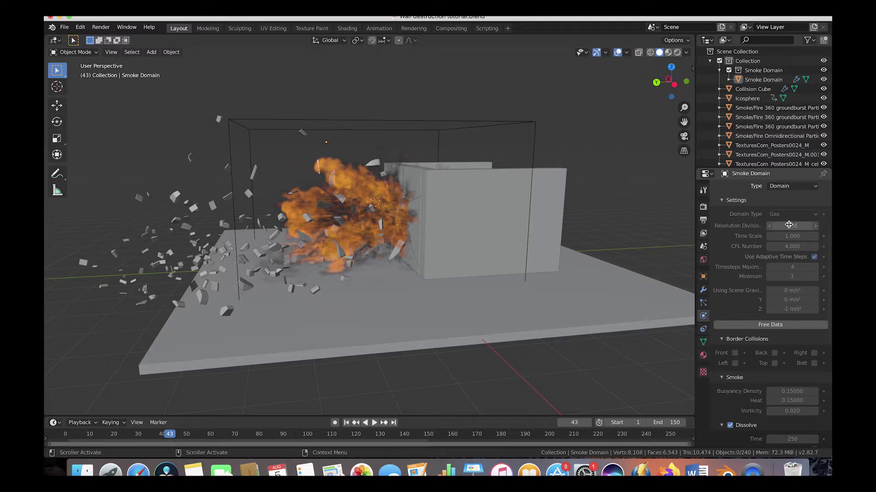
scroll(434, 207, "left", 7)
scroll(434, 207, "up", 2)
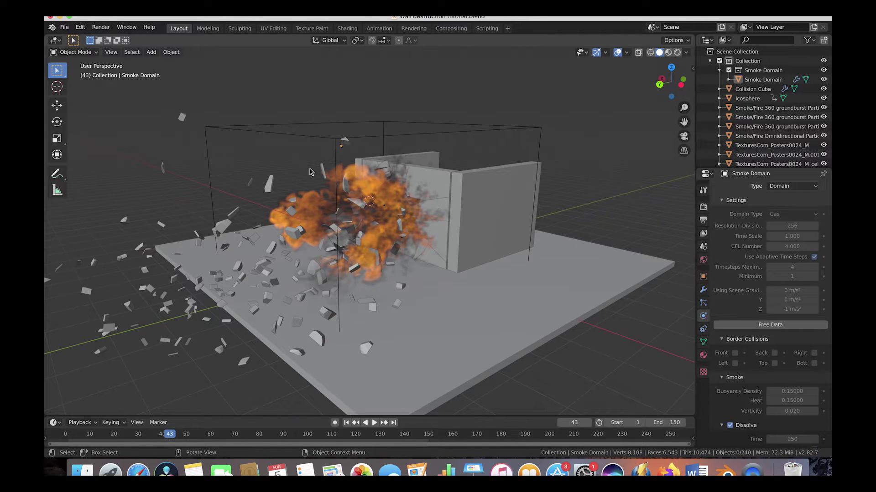
Set the render output resolution percentage to 75% in the scene's dimensions
scroll(344, 201, "right", 6)
scroll(344, 201, "down", 1)
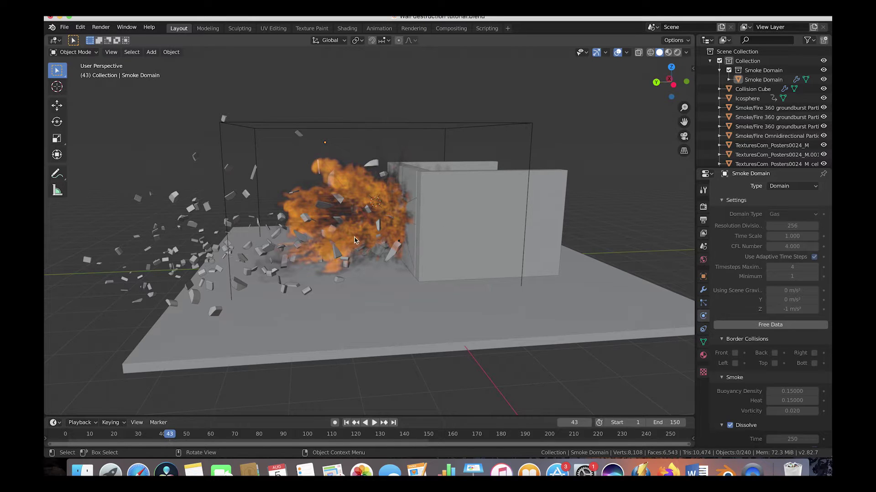
scroll(354, 240, "down", 1)
scroll(355, 241, "right", 1)
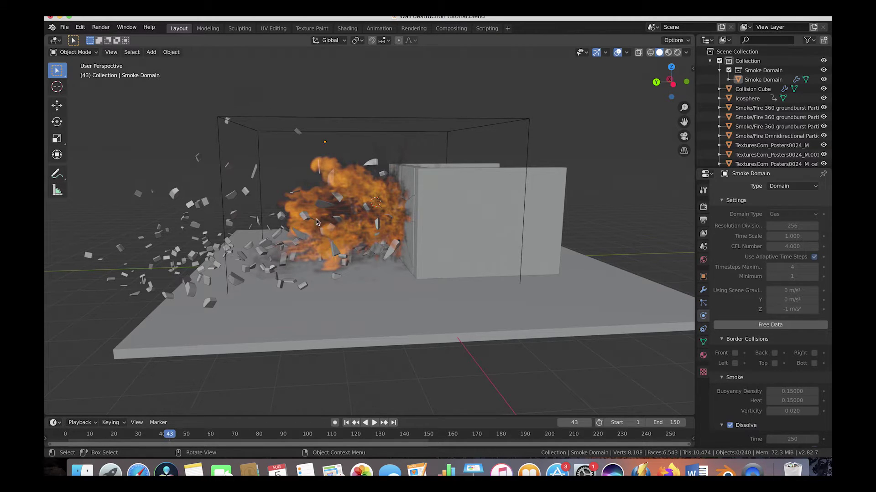
middle_click_drag(318, 225, 251, 222)
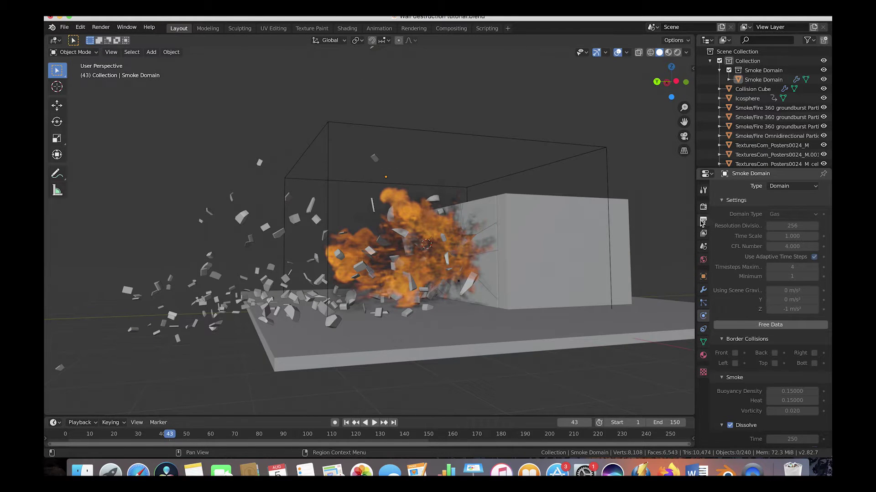
left_click(703, 221)
left_click(800, 220)
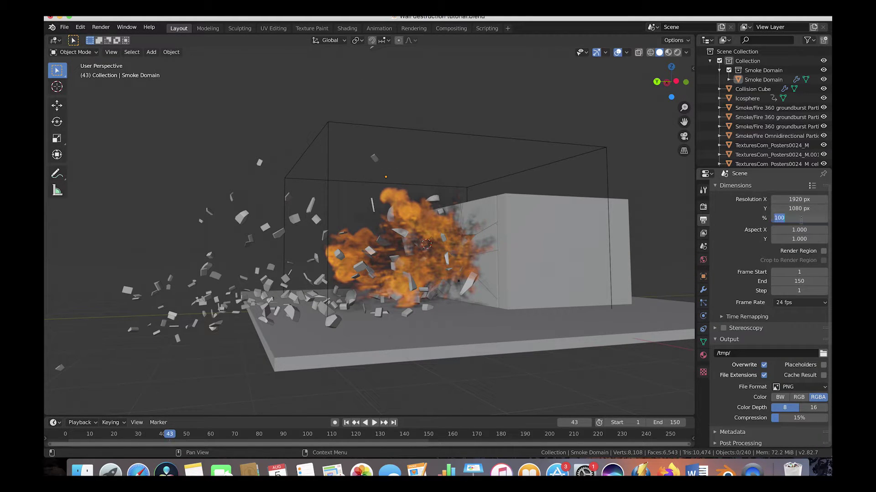
type("65")
key("Return")
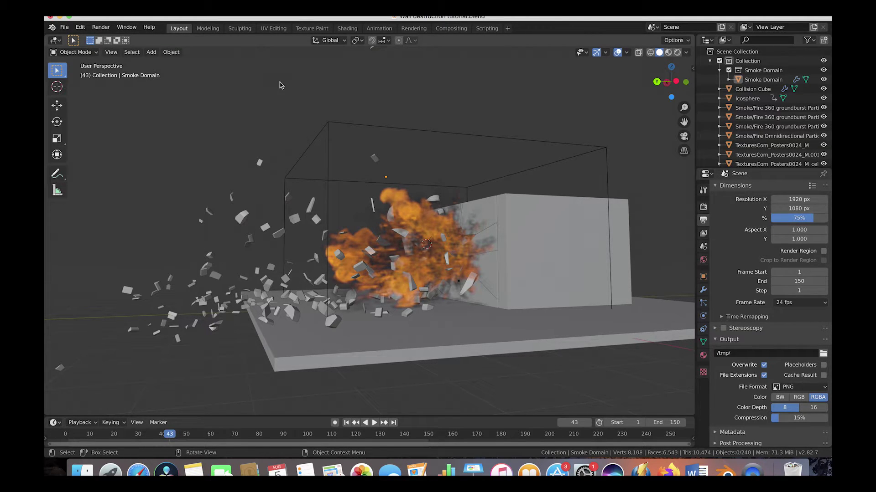
Render the explosion as a viewport animation and close the render window
left_click(111, 52)
left_click(168, 229)
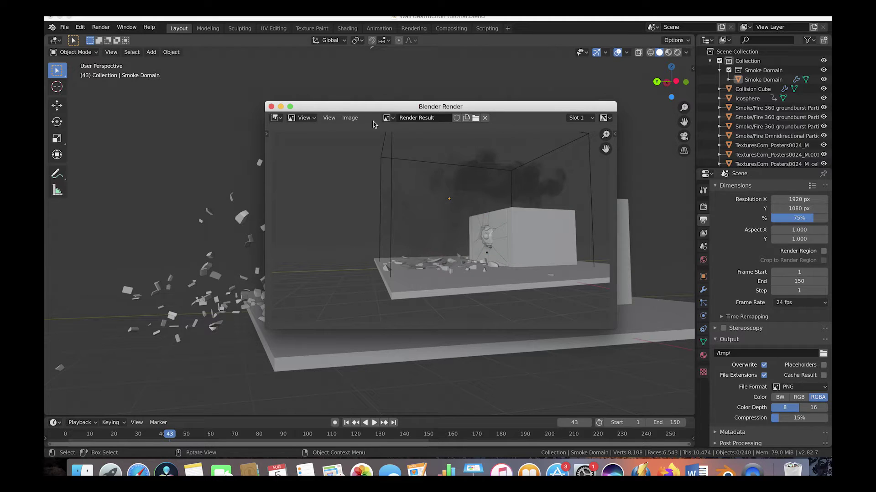
left_click(271, 107)
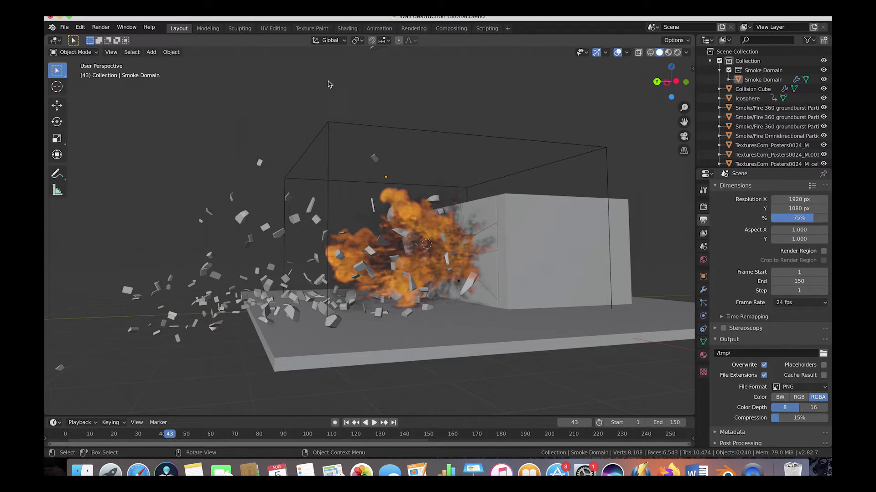
Play back the rendered viewport animation of the wall explosion and close the player
left_click(100, 27)
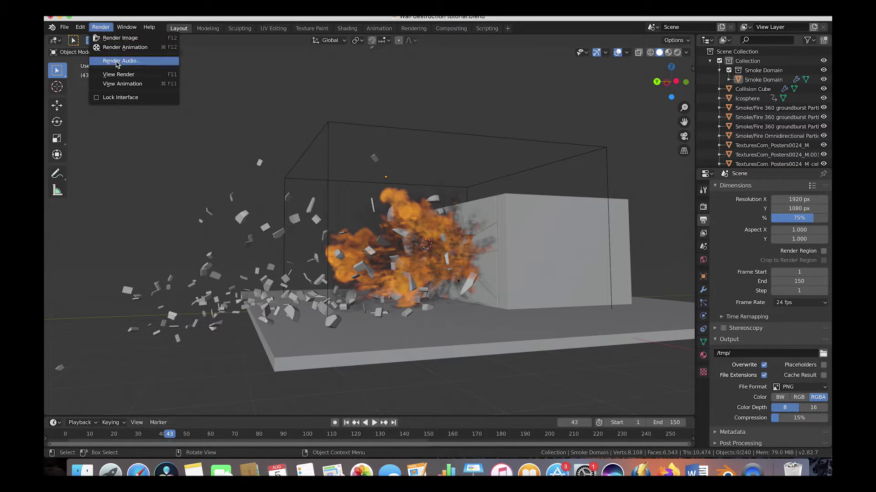
left_click(122, 83)
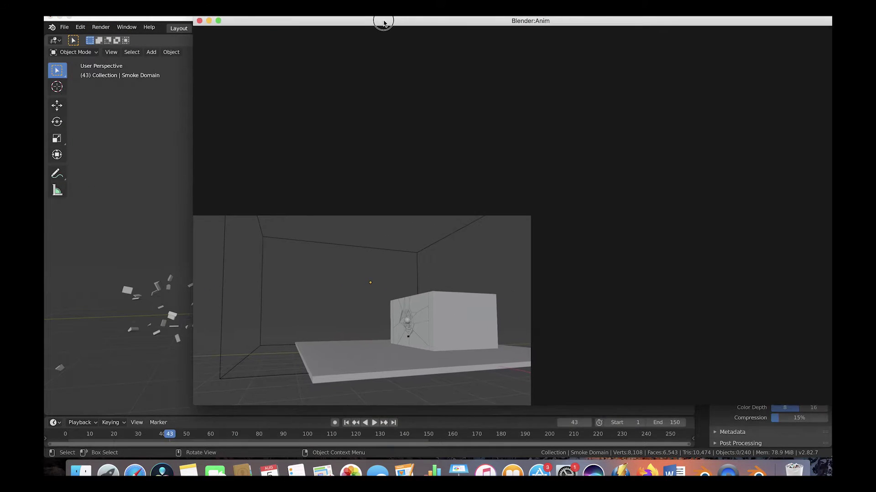
left_click_drag(384, 21, 371, 28)
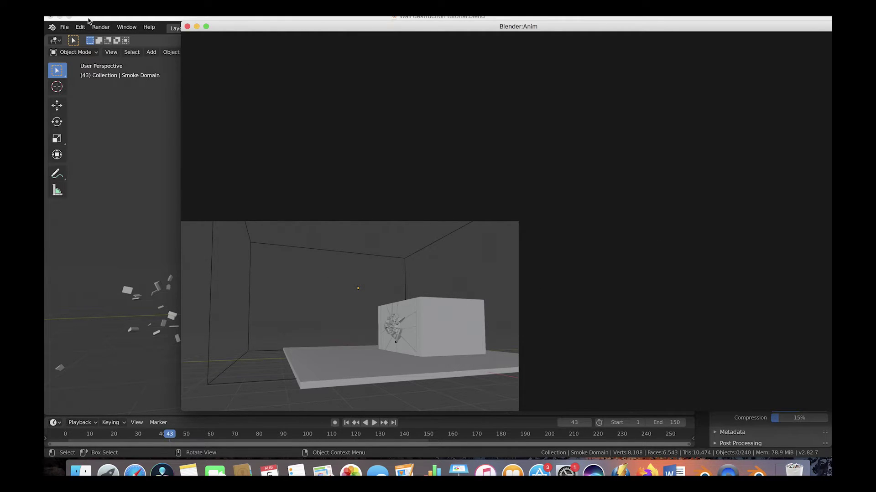
key("Escape")
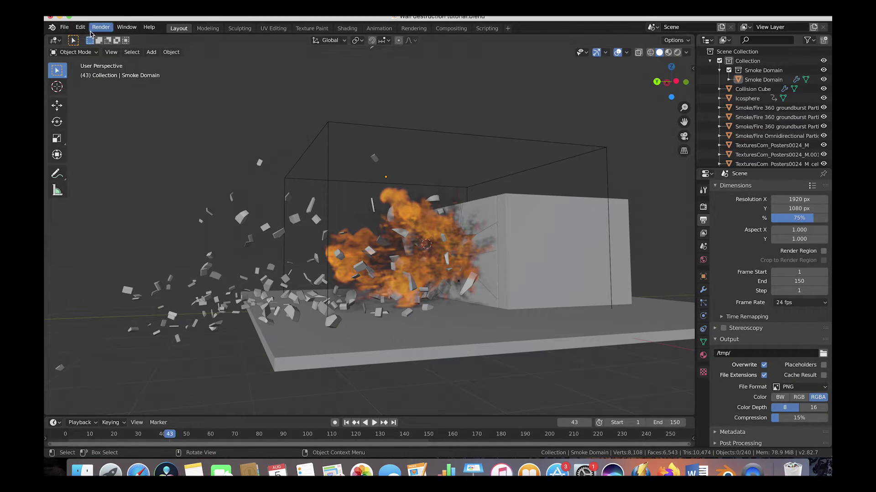
left_click(64, 28)
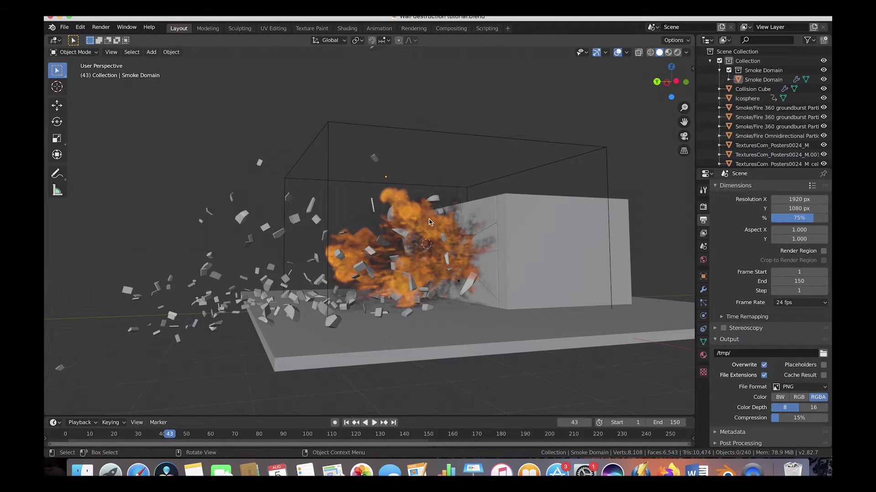
Enable noise on the smoke domain and bake the noise
middle_click_drag(391, 263, 395, 262)
left_click(516, 164)
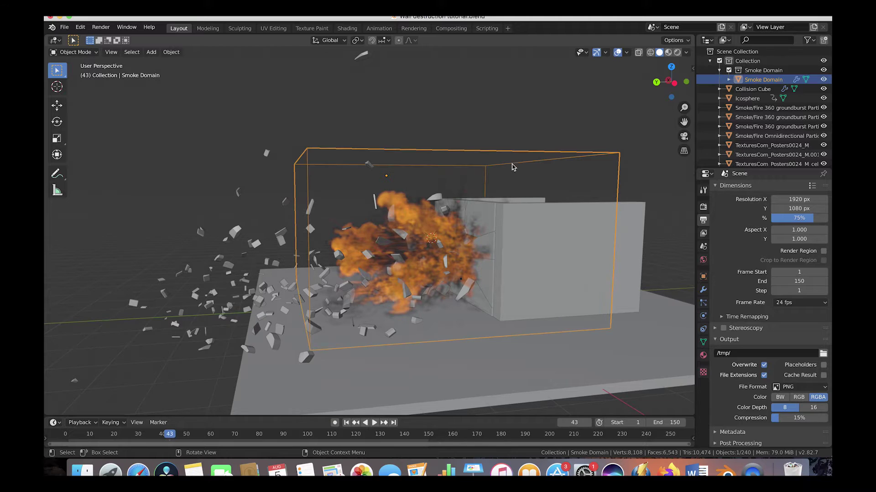
left_click(703, 317)
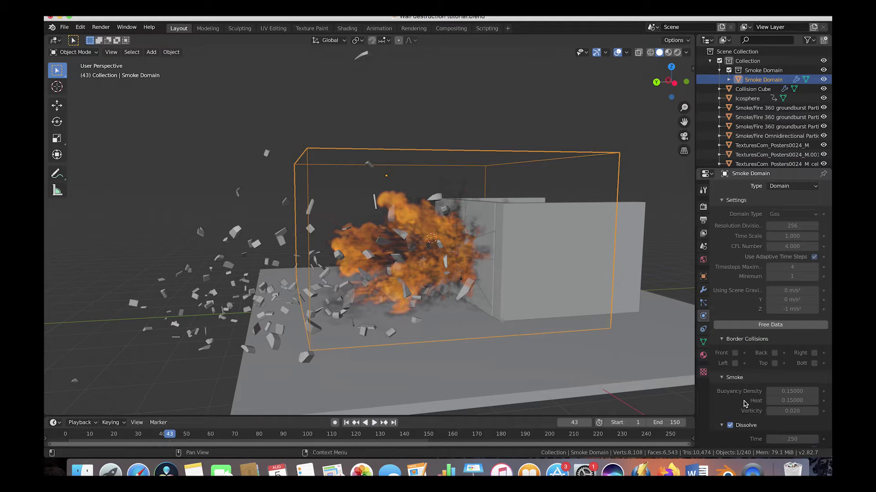
scroll(741, 401, "down", 12)
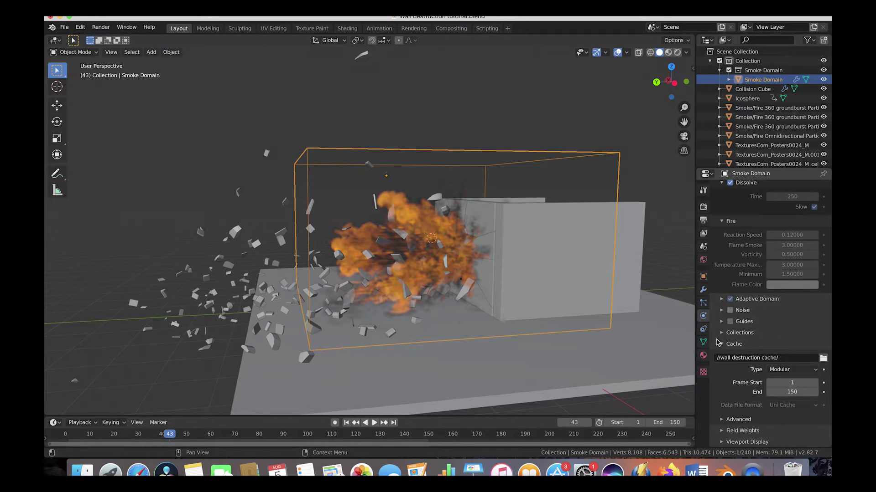
left_click(721, 311)
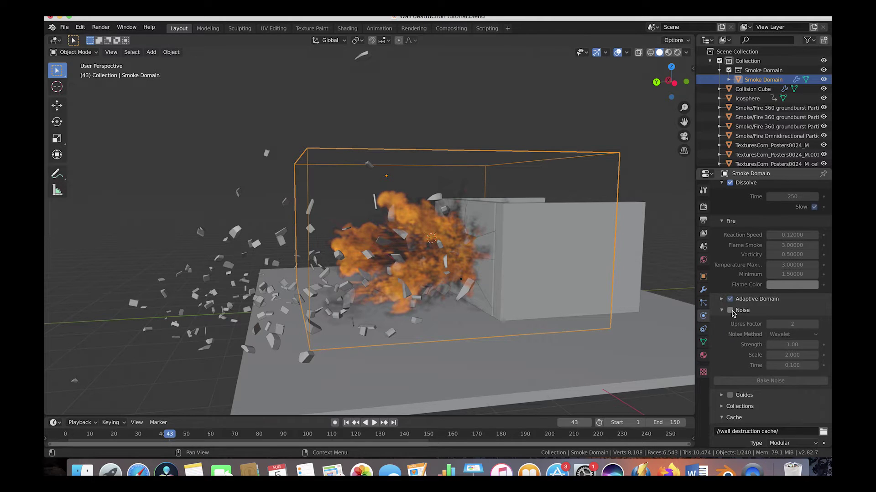
left_click(740, 311)
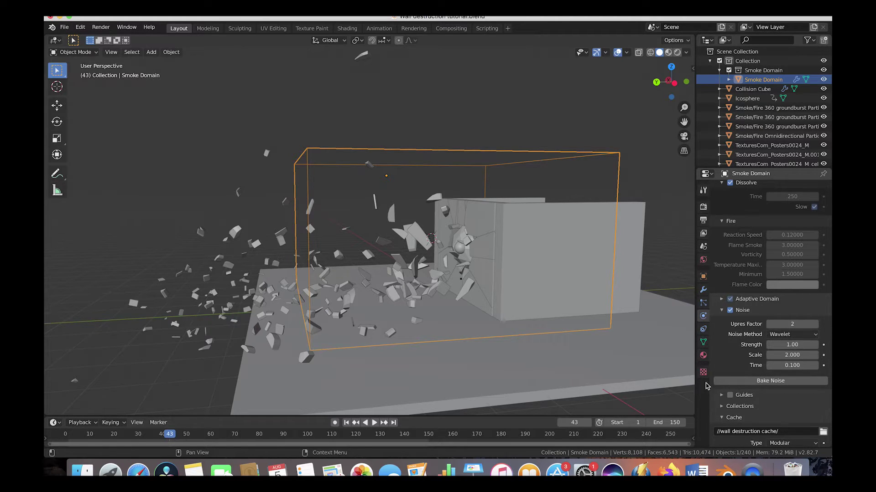
left_click(770, 380)
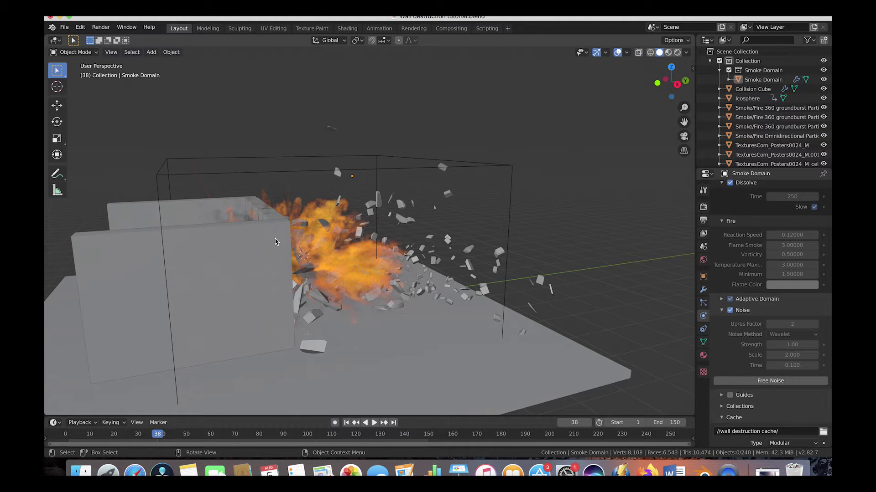
Assign a Sky Texture to the world background color
scroll(275, 242, "right", 10)
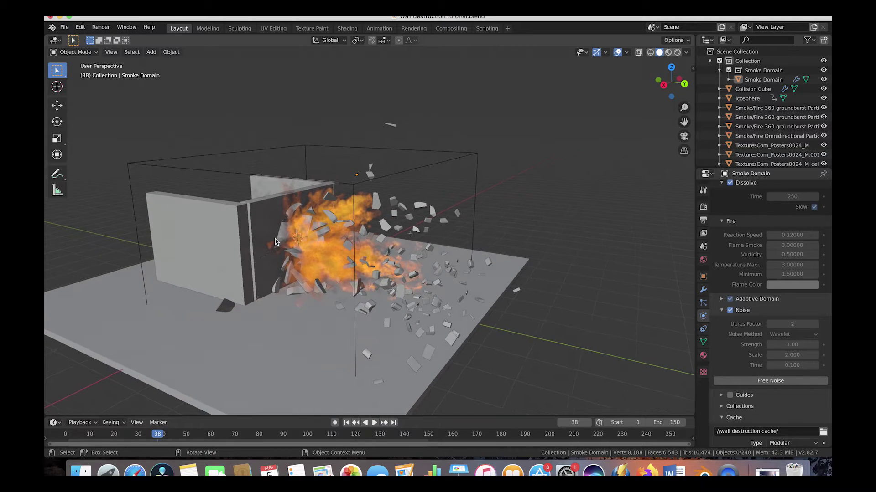
scroll(275, 242, "right", 10)
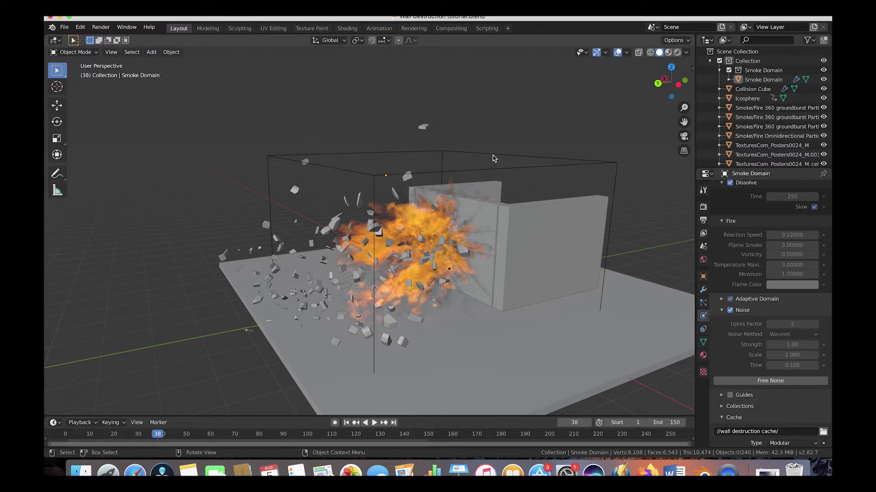
left_click(703, 260)
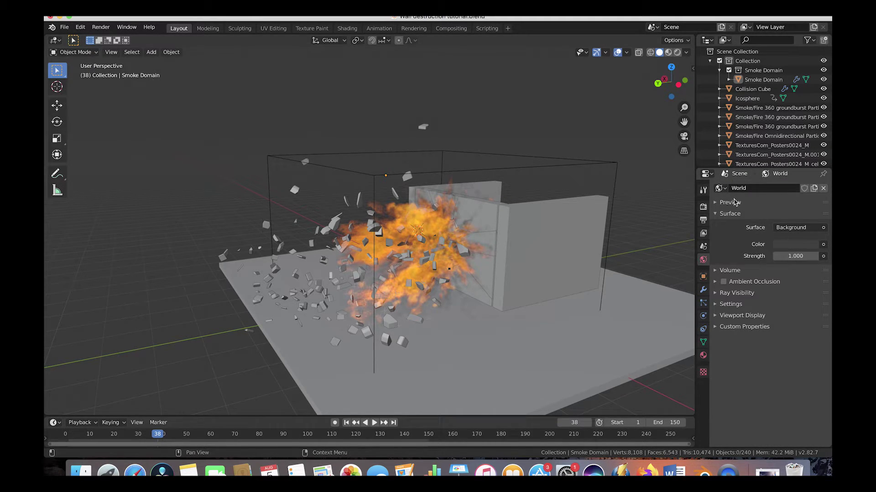
left_click(823, 245)
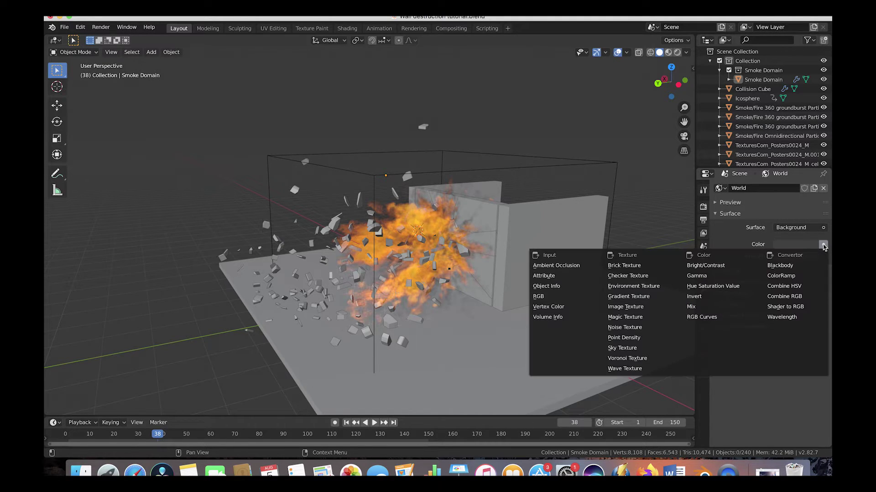
left_click(622, 348)
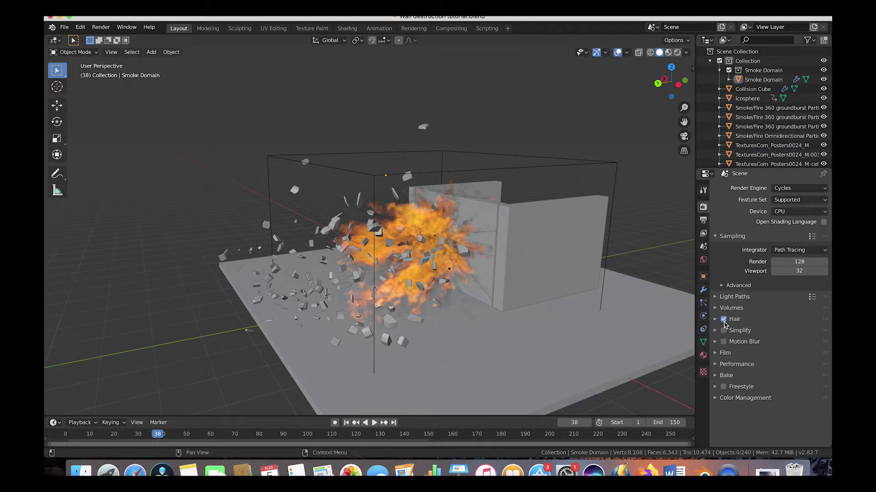
Enable a transparent film background for the Cycles render
left_click(720, 354)
scroll(716, 356, "down", 3)
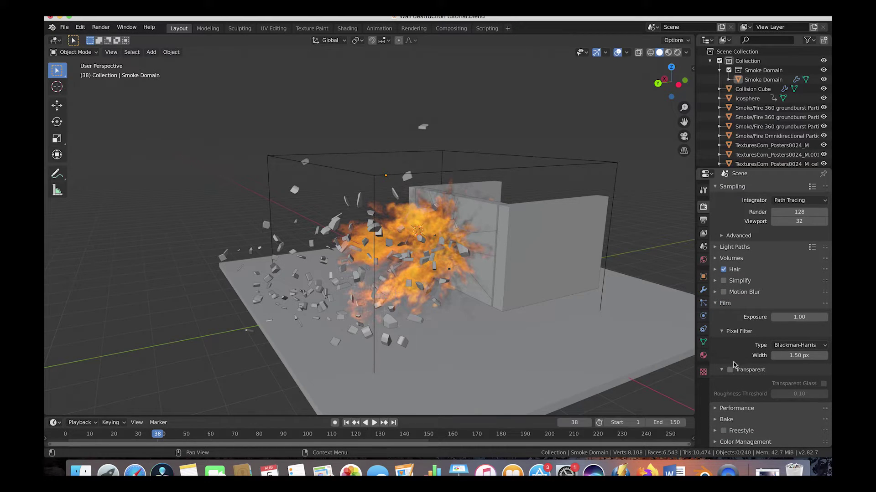
left_click(730, 370)
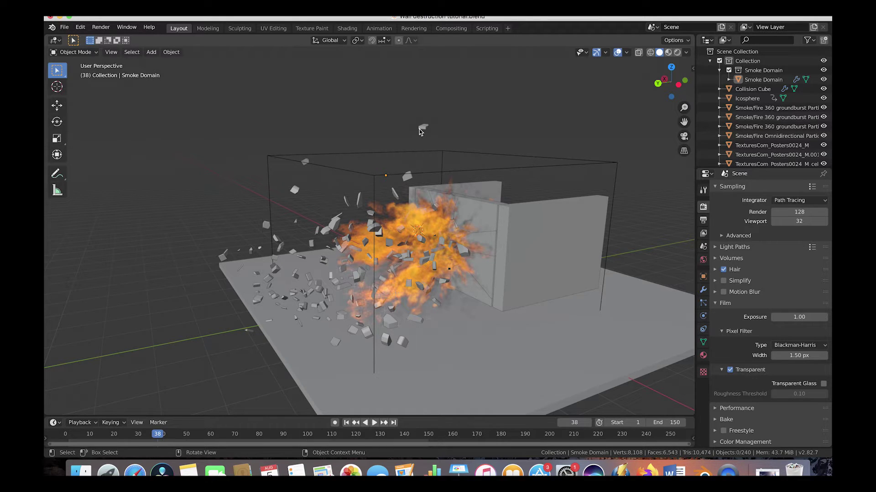
Add a camera aligned with a low side view of the wall and its explosion
scroll(420, 132, "down", 3)
middle_click_drag(420, 132, 317, 201)
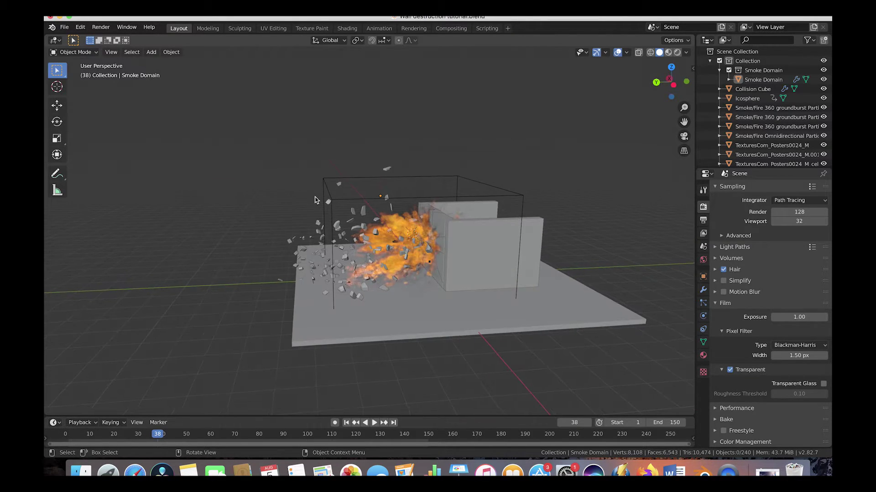
scroll(423, 170, "left", 5)
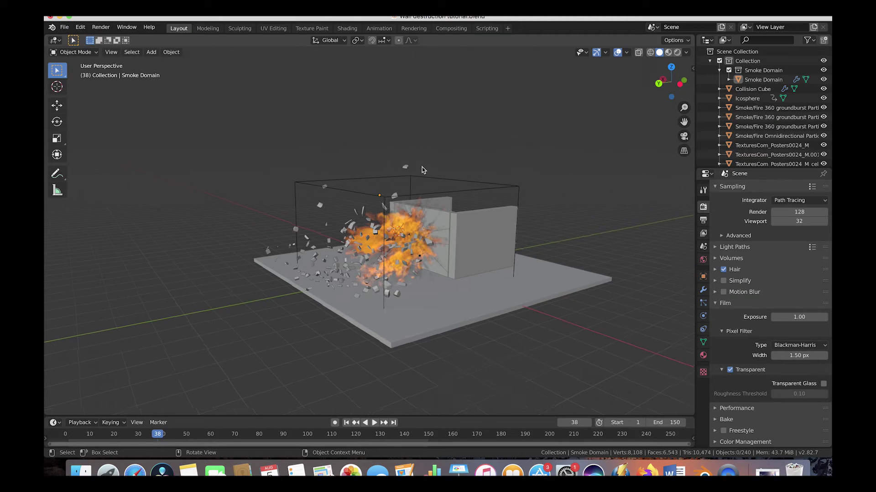
scroll(423, 170, "right", 2)
scroll(423, 170, "up", 5)
scroll(423, 170, "down", 5)
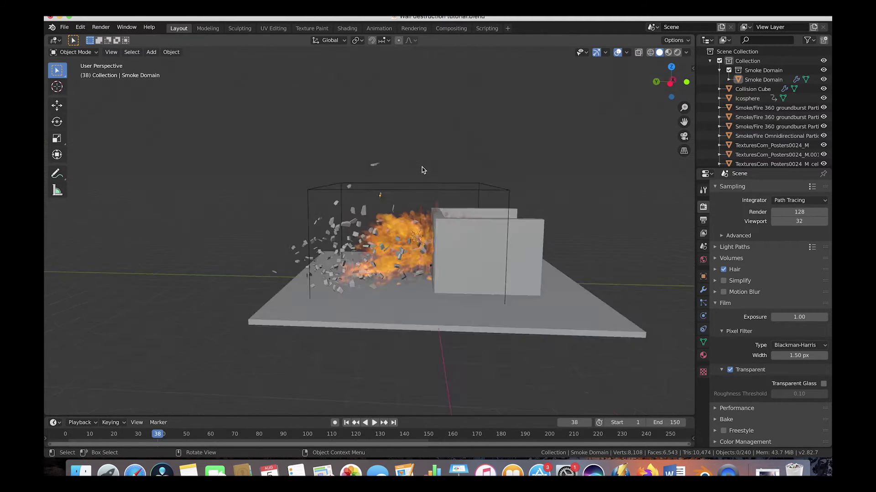
scroll(424, 170, "left", 8)
scroll(423, 170, "left", 6)
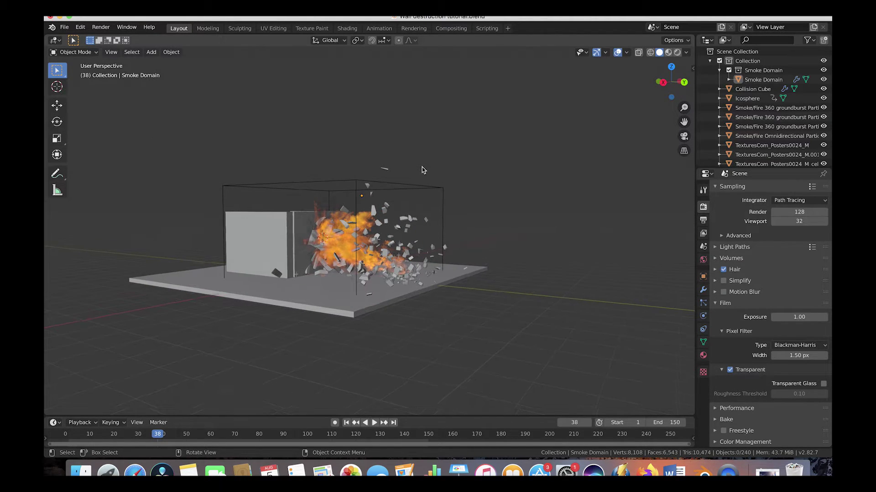
scroll(357, 212, "up", 4)
scroll(357, 211, "down", 3)
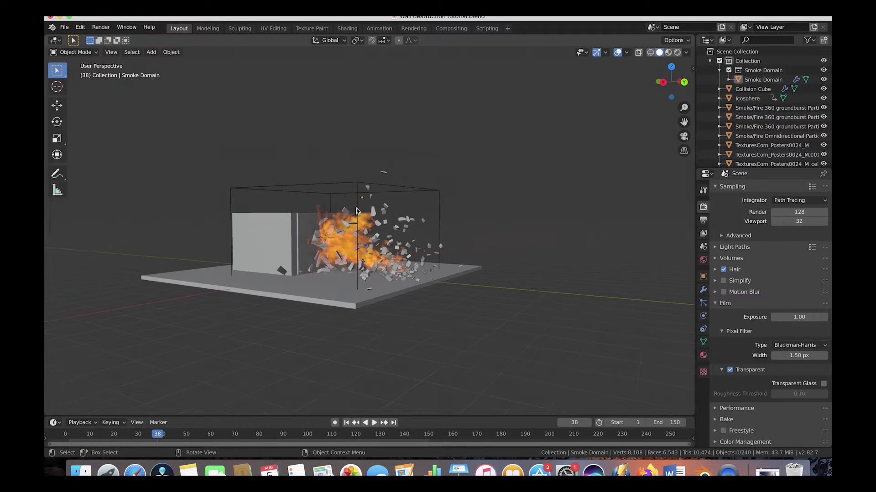
key("shift+a")
left_click(365, 383)
Move the camera away from the wall, about 9.75 m along X and 8.08 m along Y
scroll(348, 312, "up", 5)
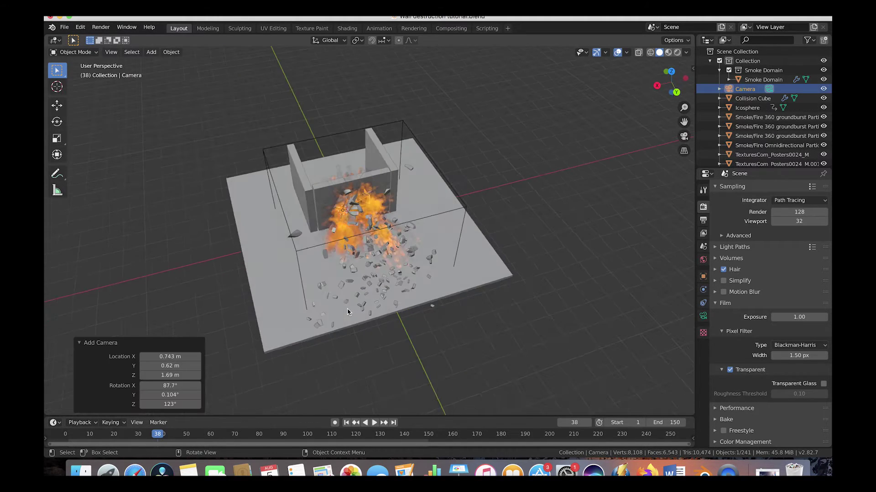
scroll(348, 312, "down", 3)
key("g")
key("x")
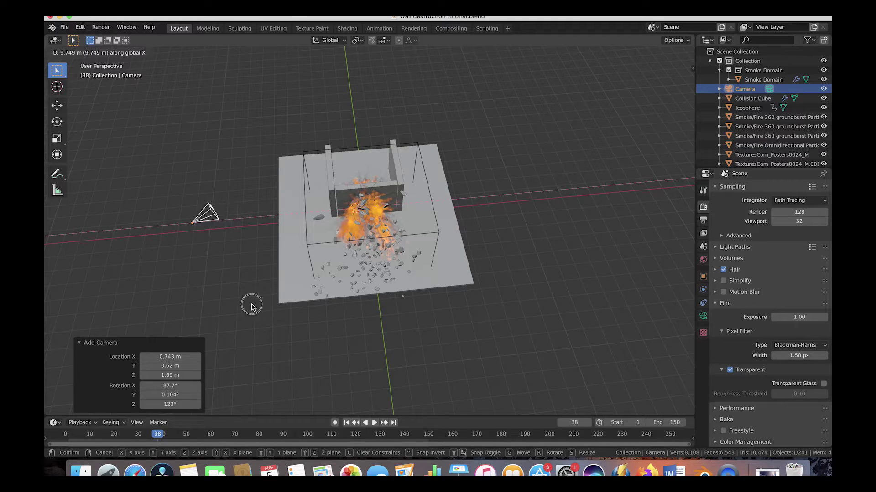
left_click(251, 307)
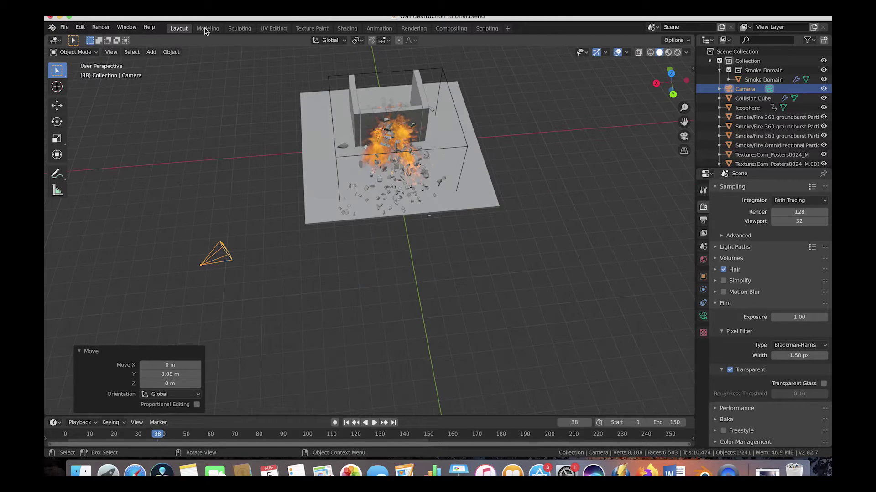
View the wall explosion through the new camera
left_click(111, 52)
mouse_move(182, 159)
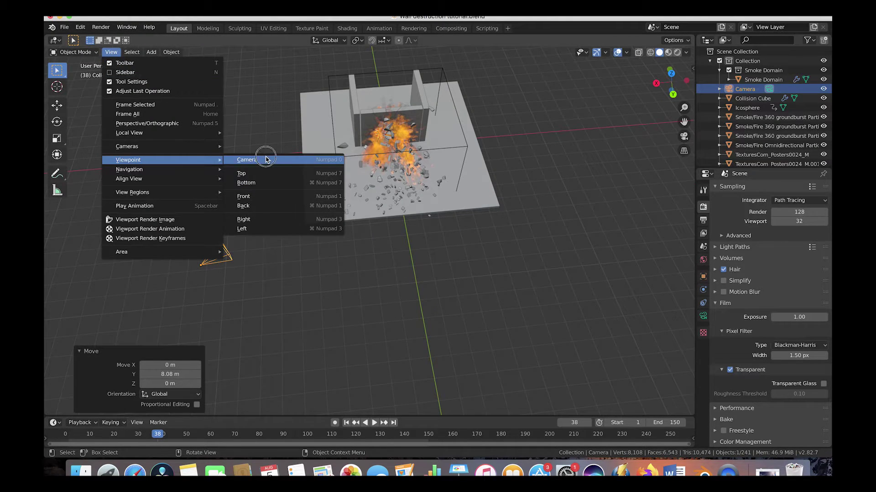
left_click(258, 159)
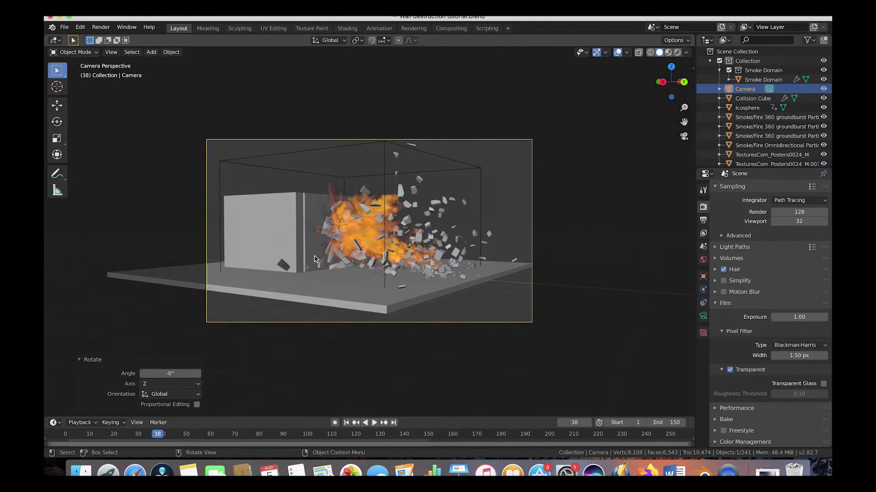
Add an area light and move it about -11.2 m along X, 0.67 m along Y and 7.86 m along Z, above the scene
scroll(287, 232, "down", 3)
scroll(318, 226, "right", 8)
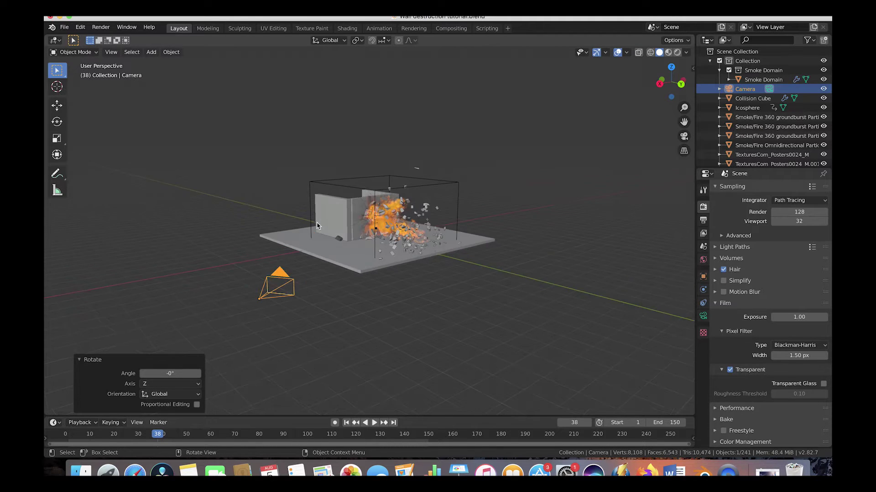
key("shift+a")
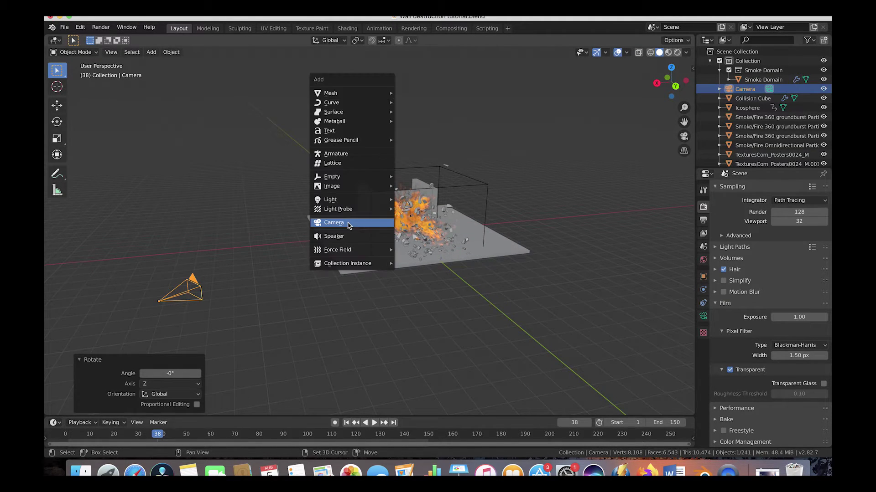
mouse_move(333, 199)
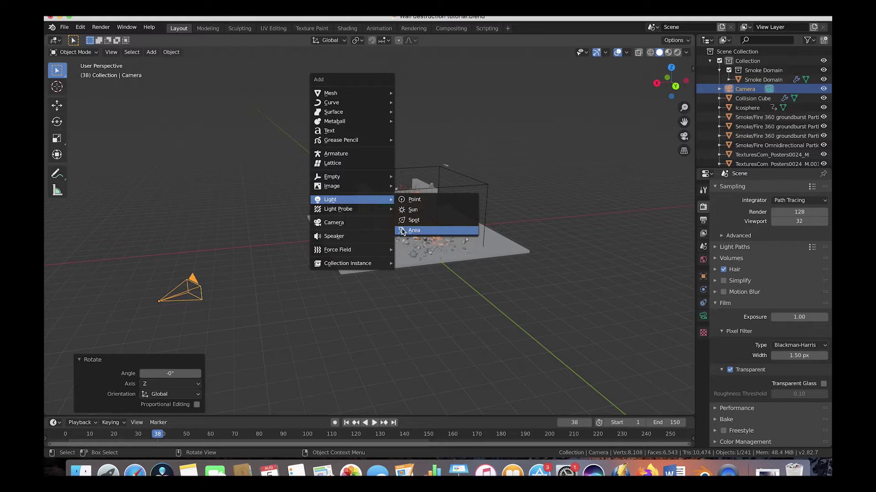
left_click(401, 231)
key("g")
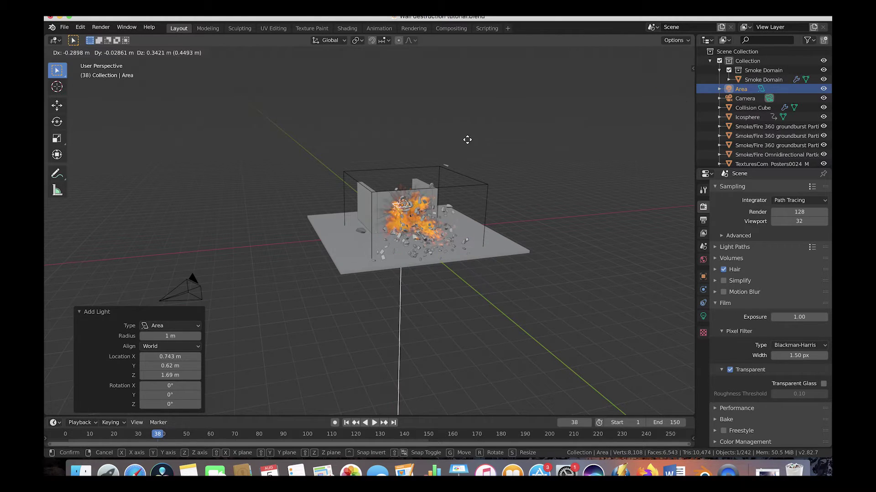
left_click(526, 122)
Rotate the area light to aim at the explosion and scale it up about 5.2 times
scroll(556, 124, "down", 4)
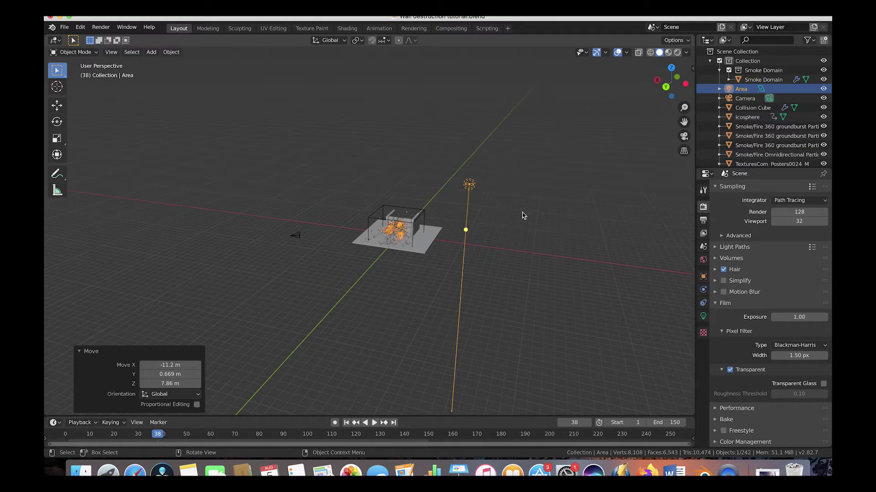
key("r")
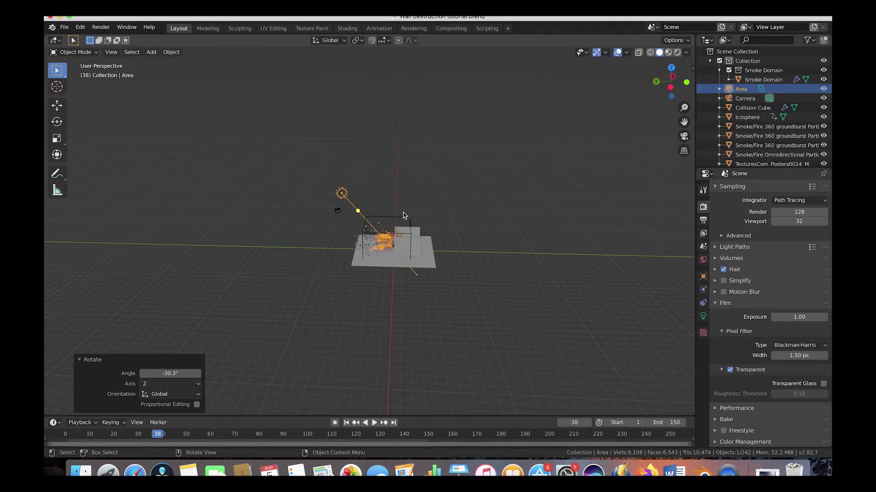
key("s")
left_click(664, 231)
middle_click_drag(664, 232, 365, 215)
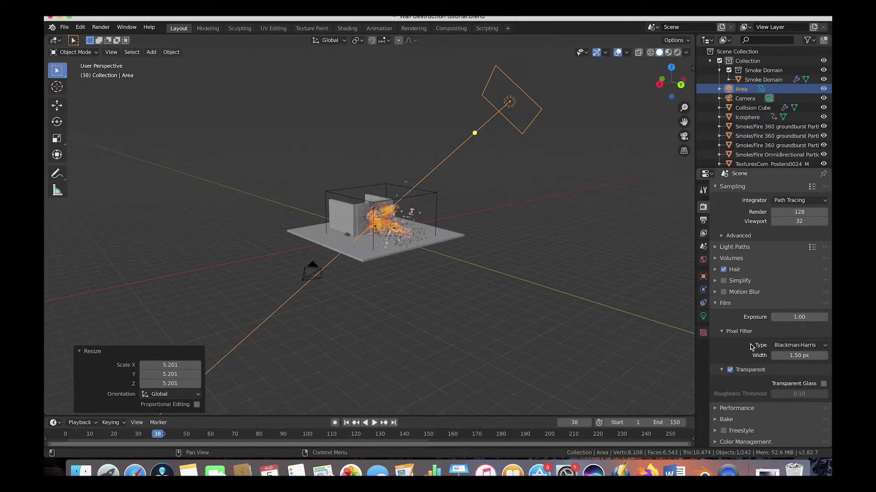
Set the area light's power to 3000 W
left_click(702, 316)
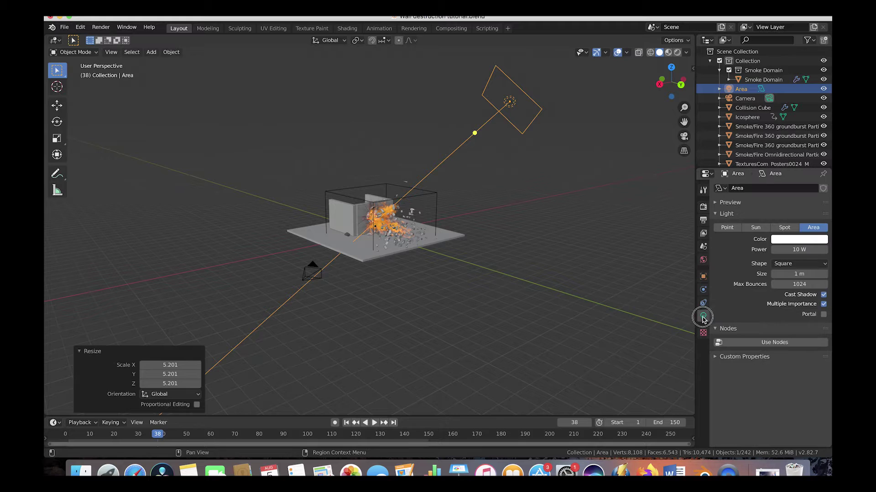
left_click(793, 250)
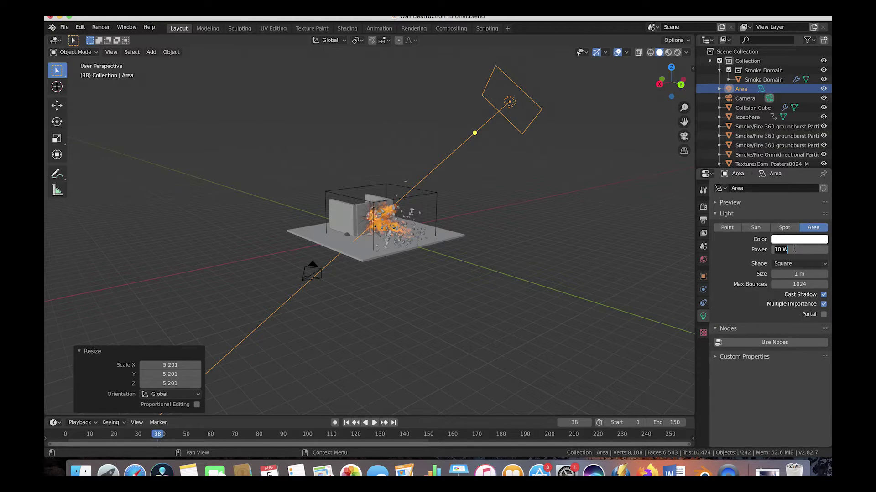
type("3000")
key("Return")
Duplicate the area light and place the copy about 22.4 m along X, 2.47 m along Y and 3.61 m along Z away
scroll(340, 98, "right", 5)
scroll(340, 97, "down", 6)
scroll(474, 164, "right", 5)
key("shift+d")
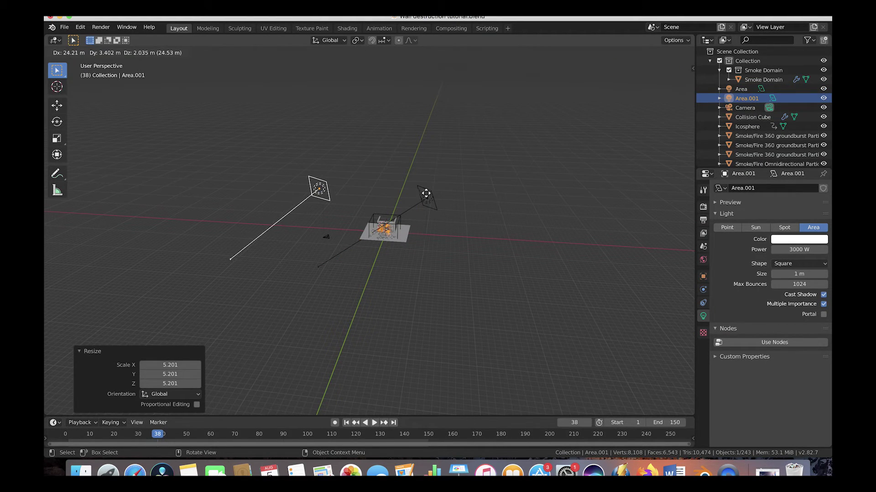
left_click(433, 189)
Rotate the duplicated area light toward the explosion and move it closer, about -7.94 m along X and -4.49 m along Z
scroll(434, 192, "right", 5)
key("g")
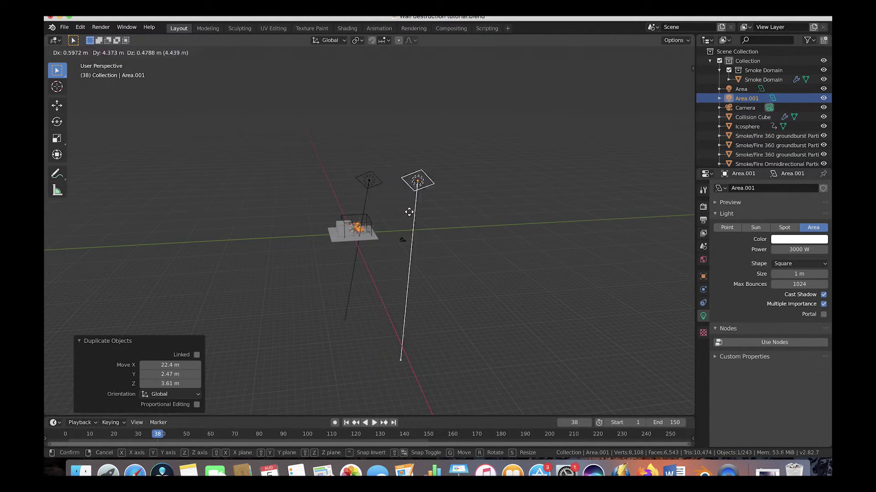
left_click(412, 210)
key("r")
key("z")
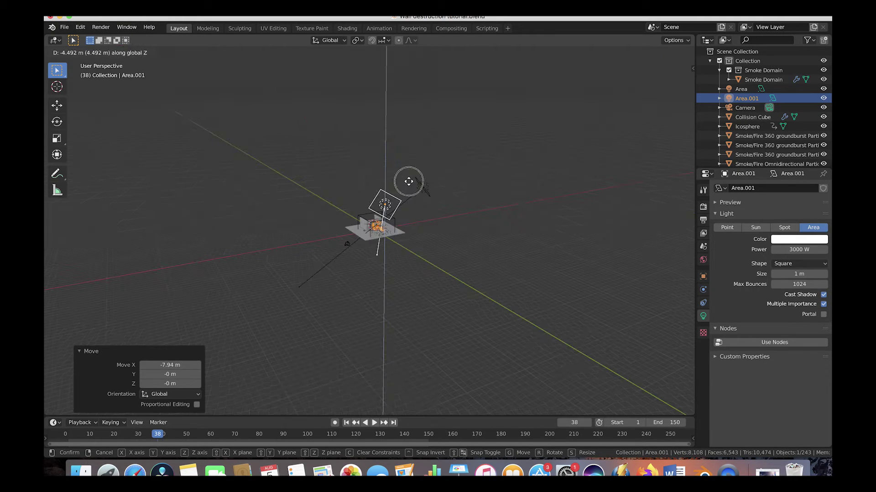
left_click(410, 185)
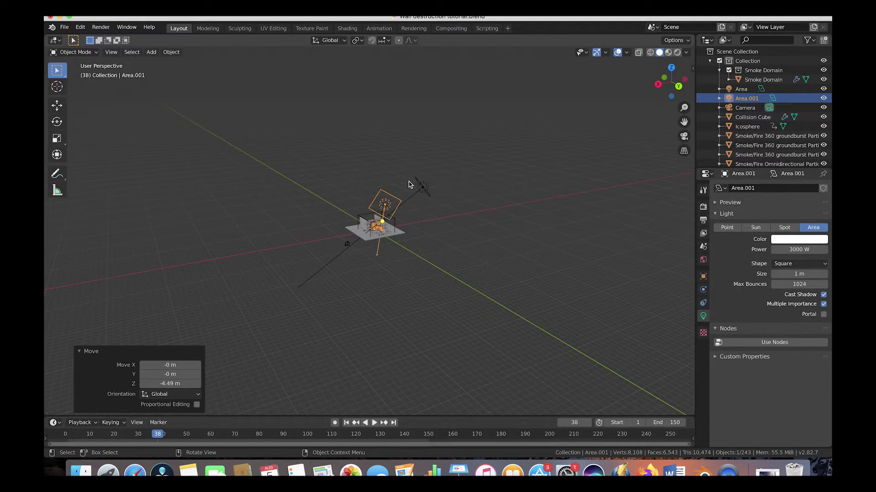
Enlarge the duplicated area light into a panel much larger than the original light
scroll(411, 185, "left", 5)
scroll(365, 221, "up", 5)
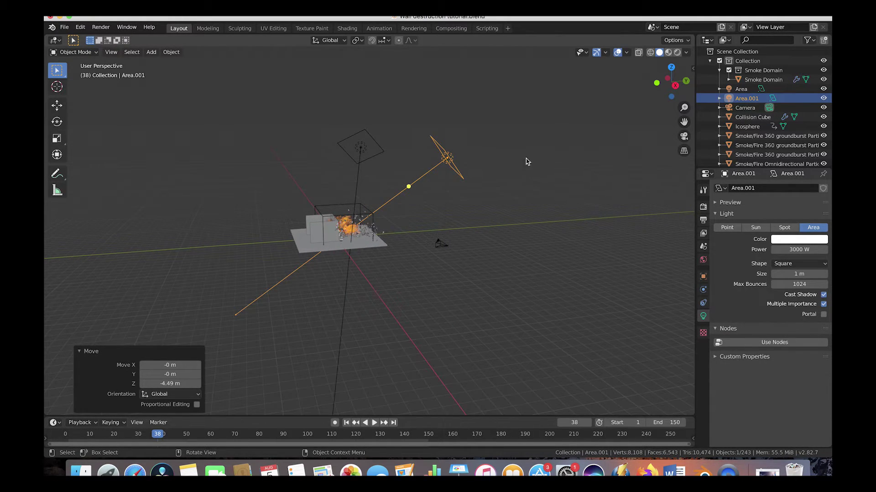
key("s")
left_click(473, 197)
middle_click_drag(409, 190, 318, 181)
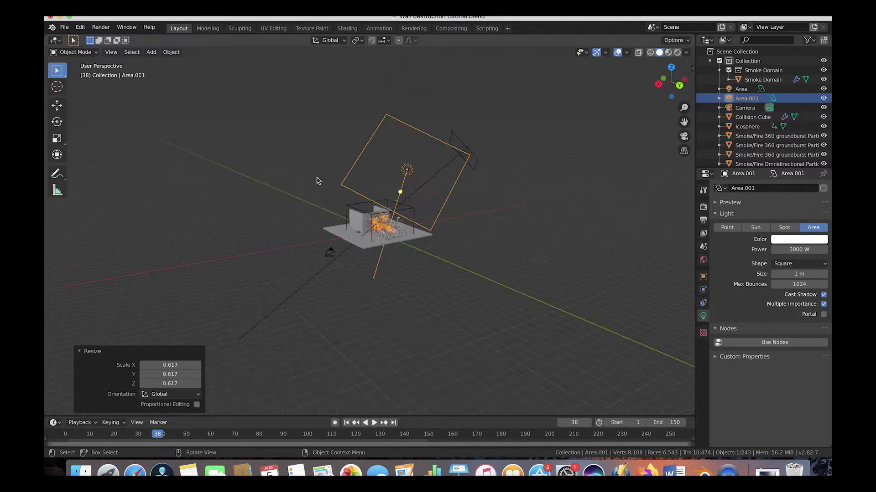
Select the smoke domain and open its fire material in the Shading workspace
scroll(318, 180, "left", 5)
scroll(317, 181, "up", 5)
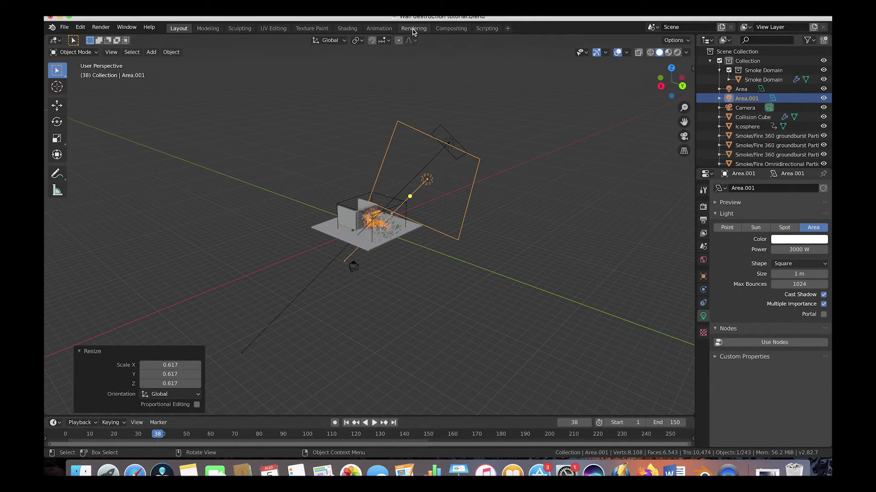
left_click(355, 199)
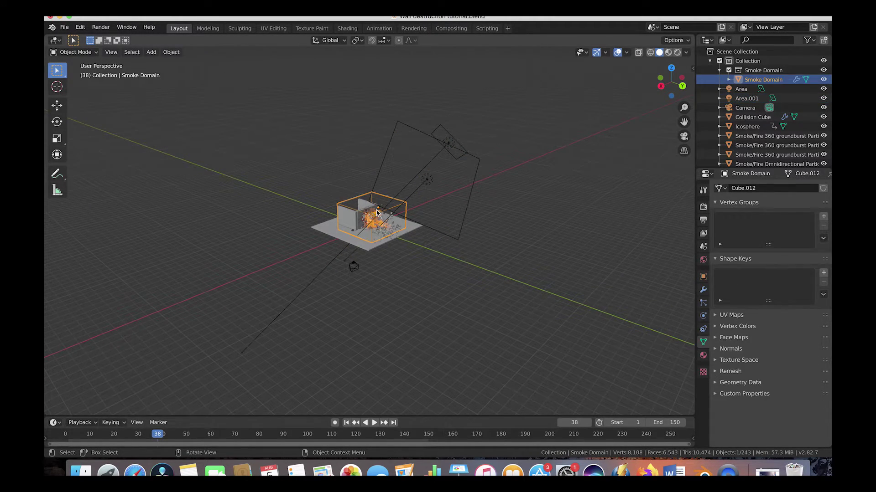
scroll(376, 212, "up", 2)
scroll(377, 212, "left", 3)
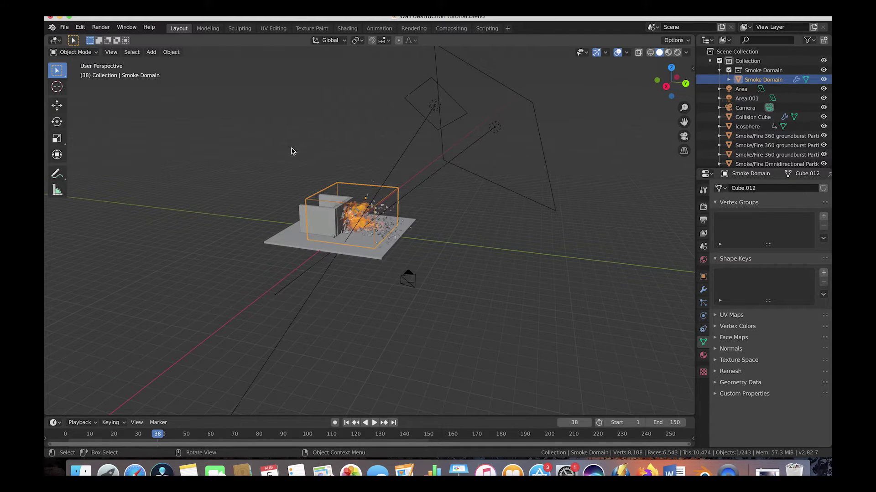
left_click(348, 30)
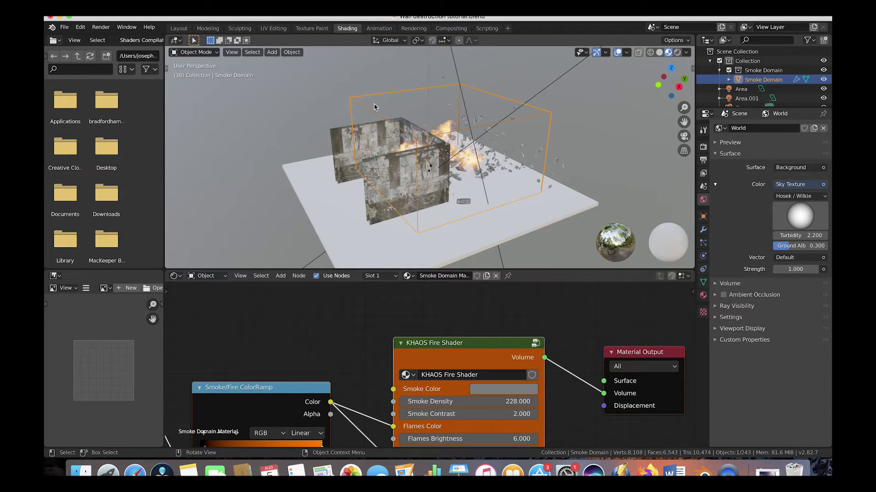
scroll(375, 107, "right", 8)
scroll(374, 107, "right", 3)
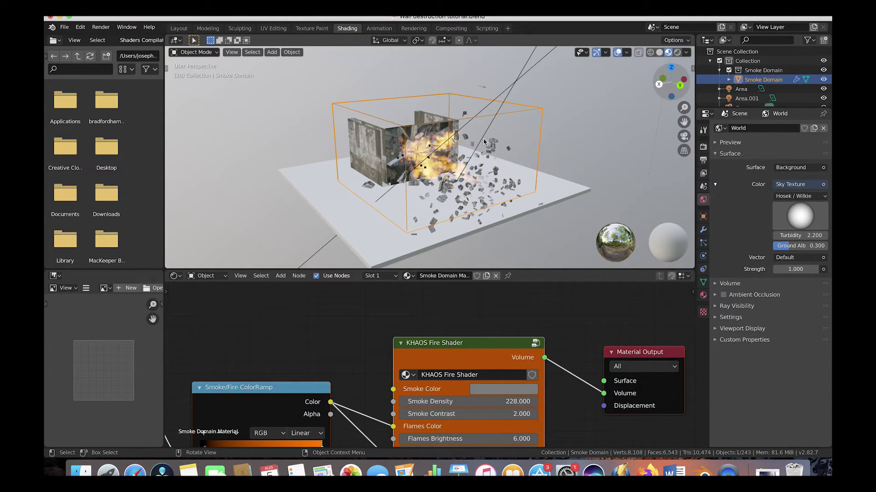
Look through the camera at frame 47 with rendered shading, and frame the whole smoke domain node tree
left_click(677, 52)
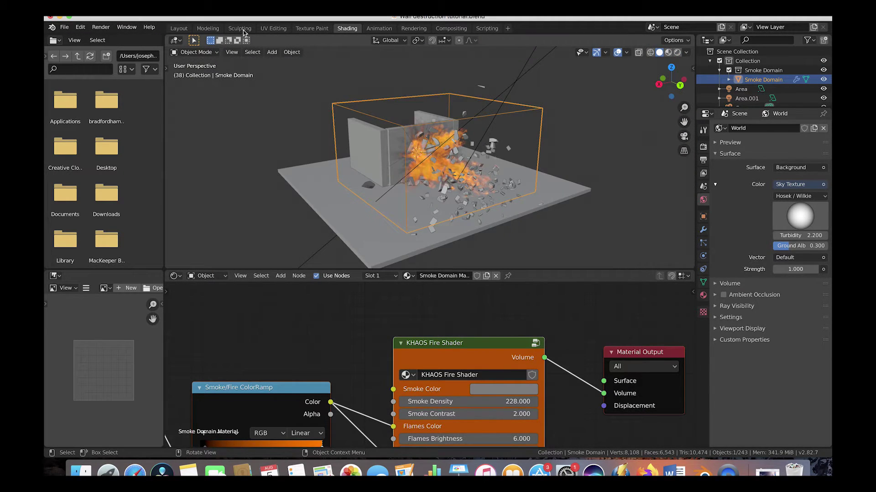
left_click(236, 53)
mouse_move(311, 164)
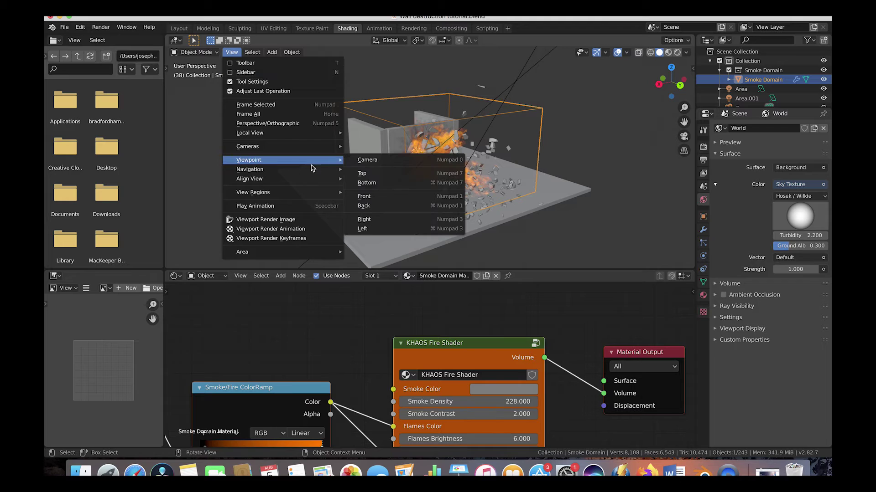
left_click(366, 161)
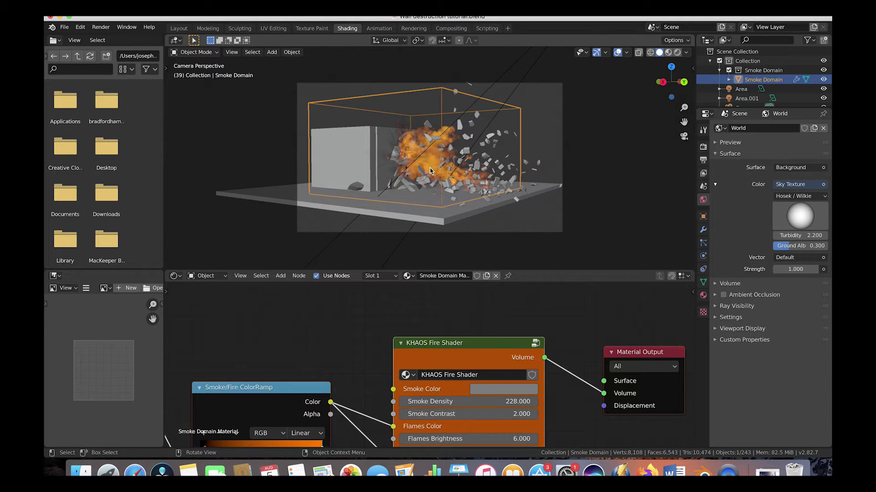
key("z")
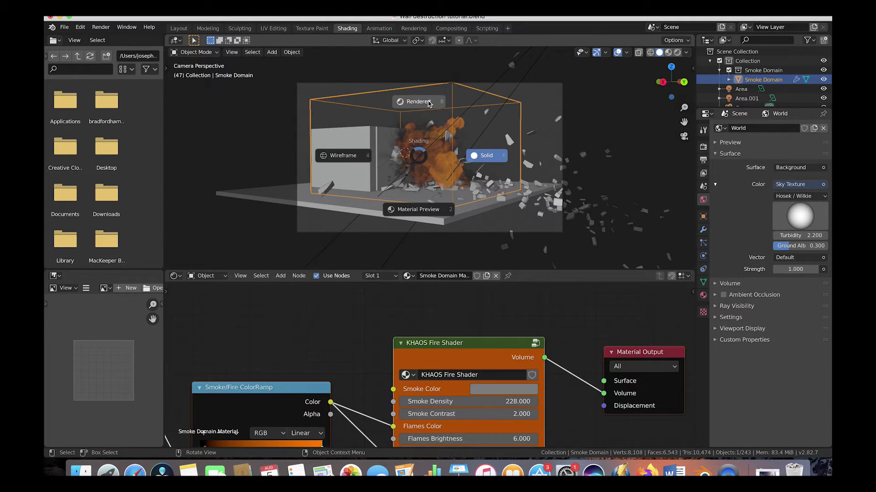
left_click(428, 101)
scroll(446, 152, "up", 1)
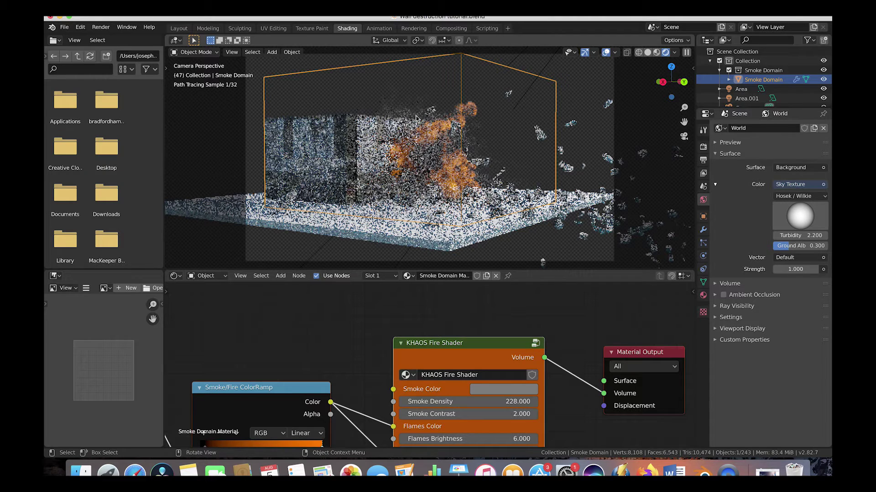
key("Home")
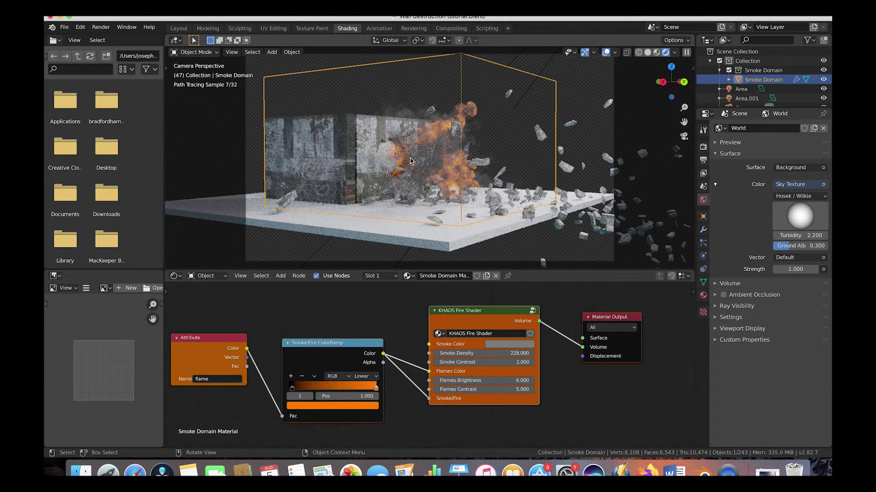
Try a power of 500 W on the duplicated area light, and settle on 300 W
left_click(516, 105)
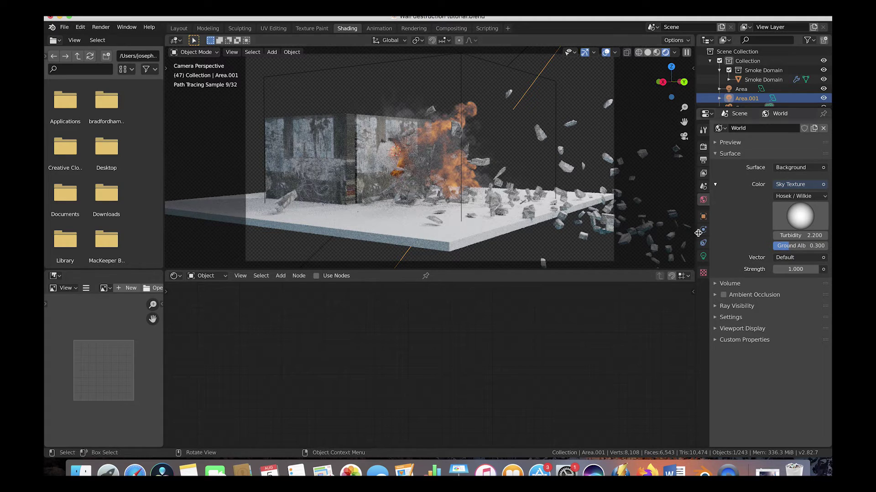
left_click(702, 256)
left_click(800, 192)
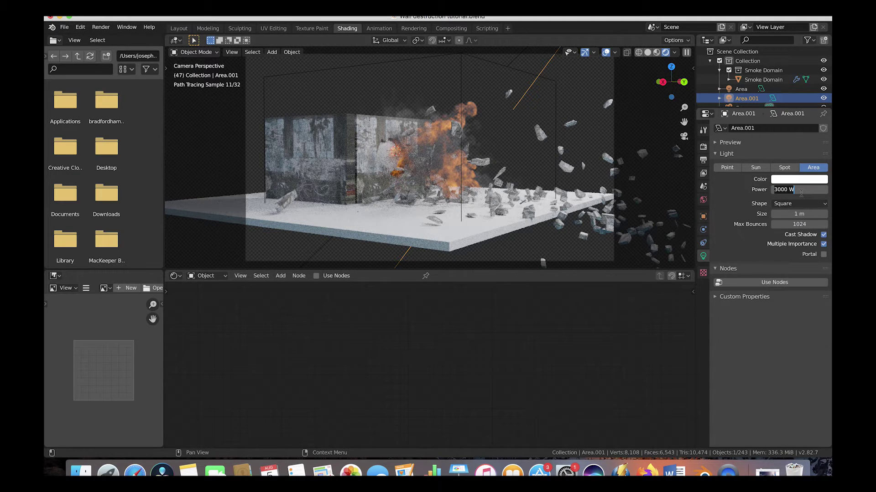
type("500")
key("Return")
left_click(803, 192)
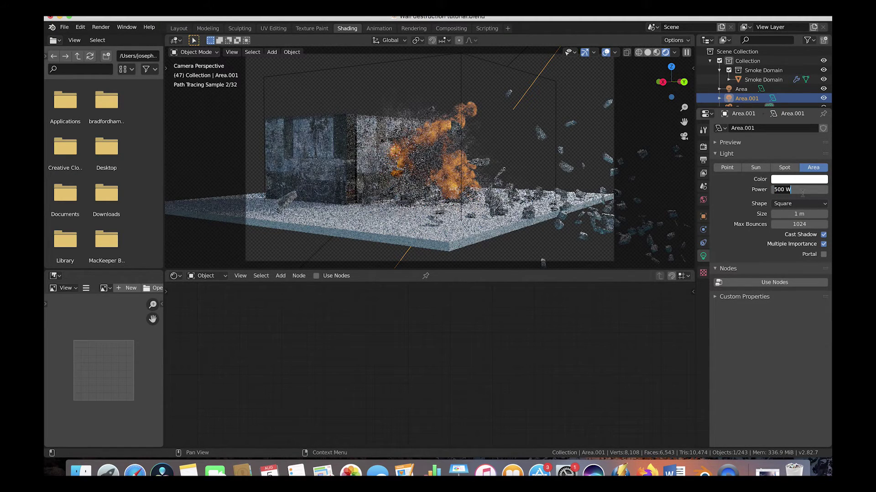
type("30")
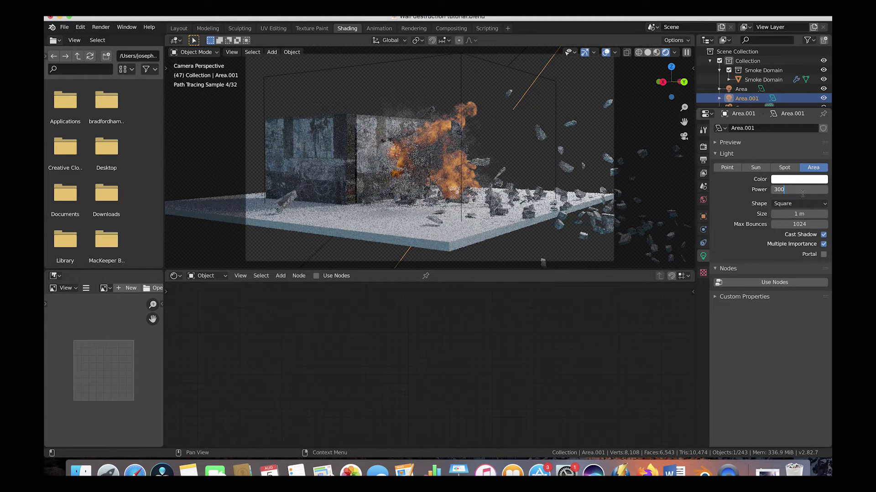
type("0")
key("Return")
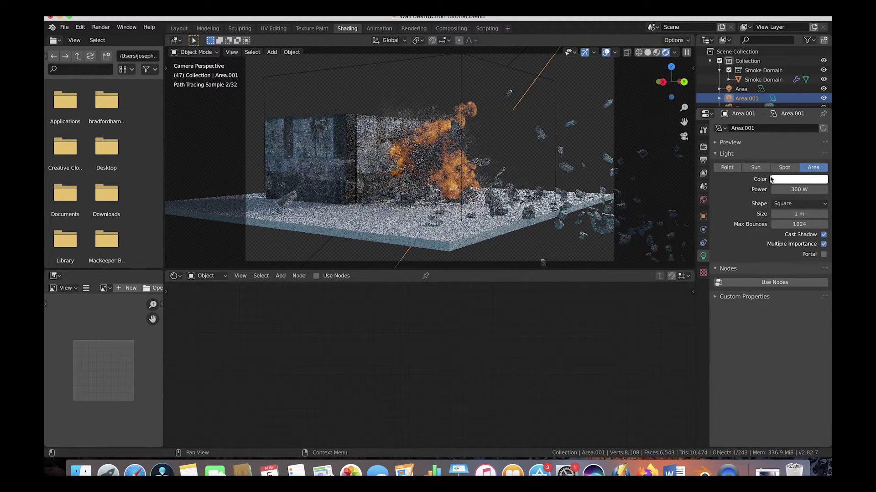
Set the maximum volume bounces to 4 in the Cycles light path settings
left_click(704, 148)
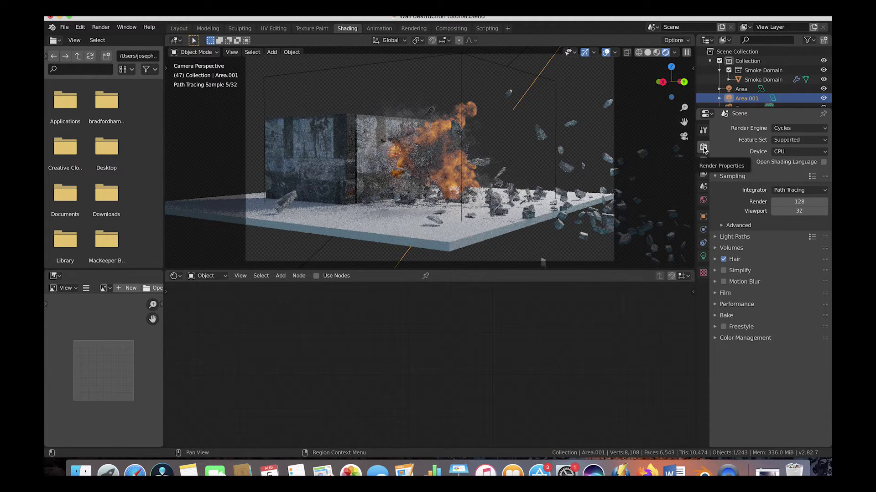
left_click(715, 237)
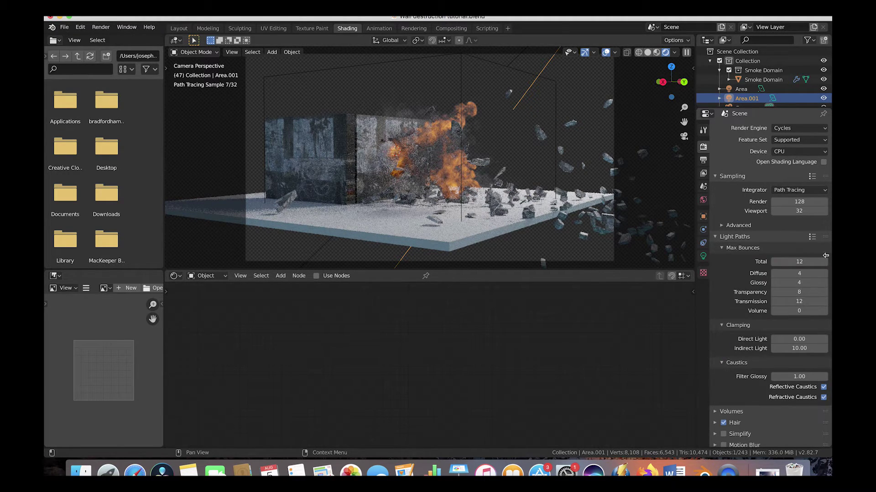
left_click(798, 311)
type("4")
key("Return")
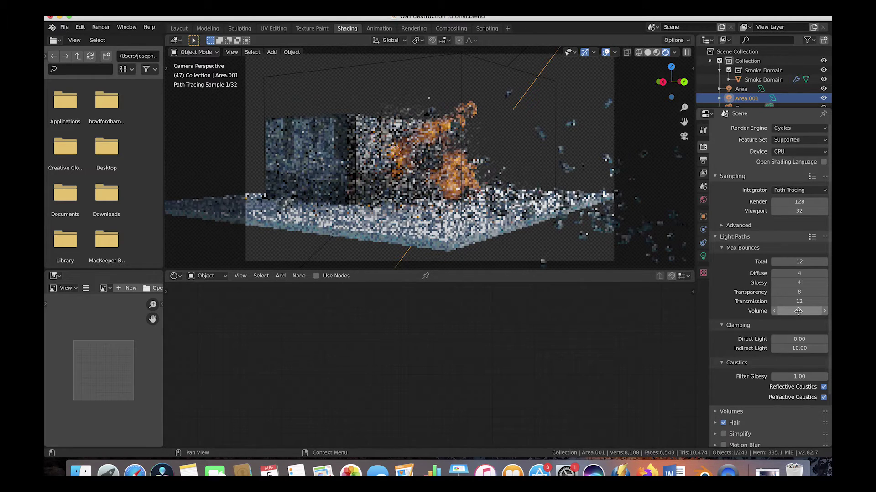
scroll(727, 279, "down", 3)
scroll(727, 279, "down", 1)
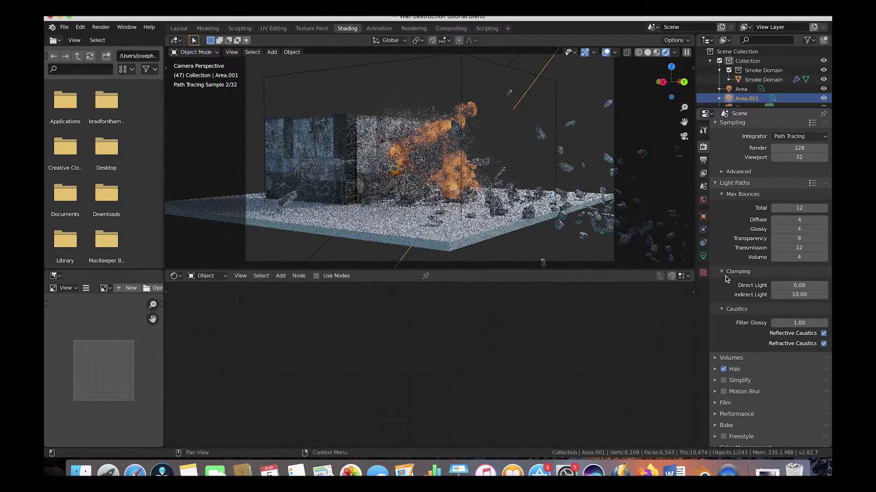
Set the Cycles volume step size to 0.05 m and the maximum volume steps to 260
left_click(715, 353)
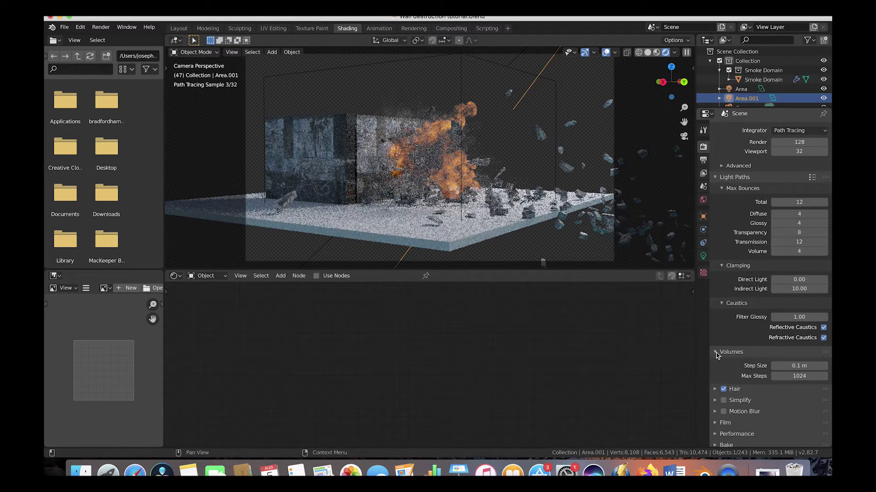
left_click(796, 366)
type(".05")
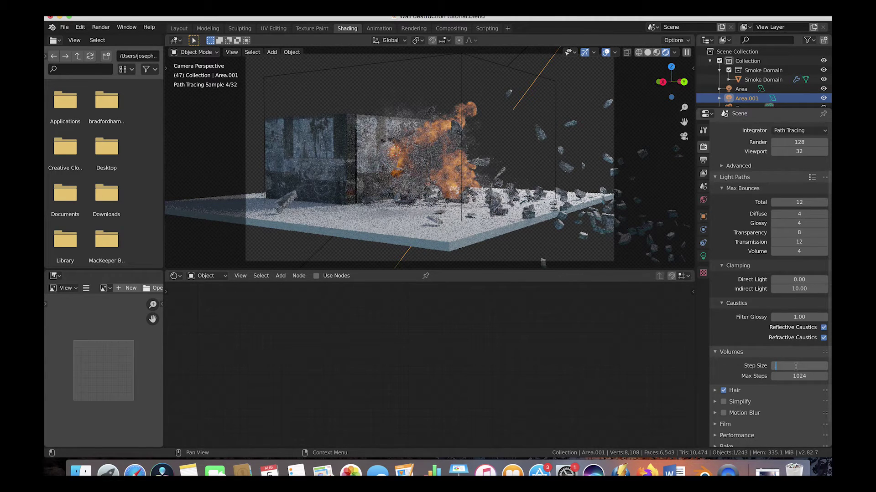
left_click(800, 378)
left_click(797, 377)
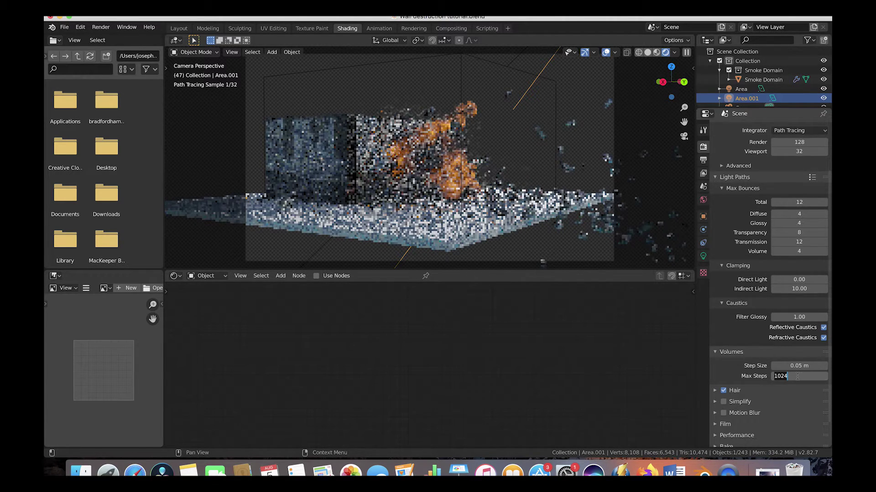
type("260")
key("Return")
Select the smoke domain, try a smoke density of 350 in its KHAOS Fire Shader, and settle on 500
left_click(395, 200)
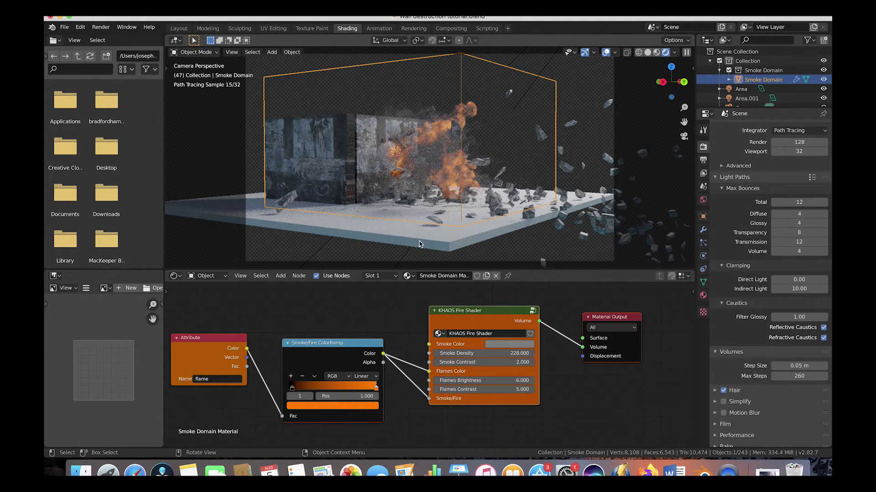
left_click(473, 353)
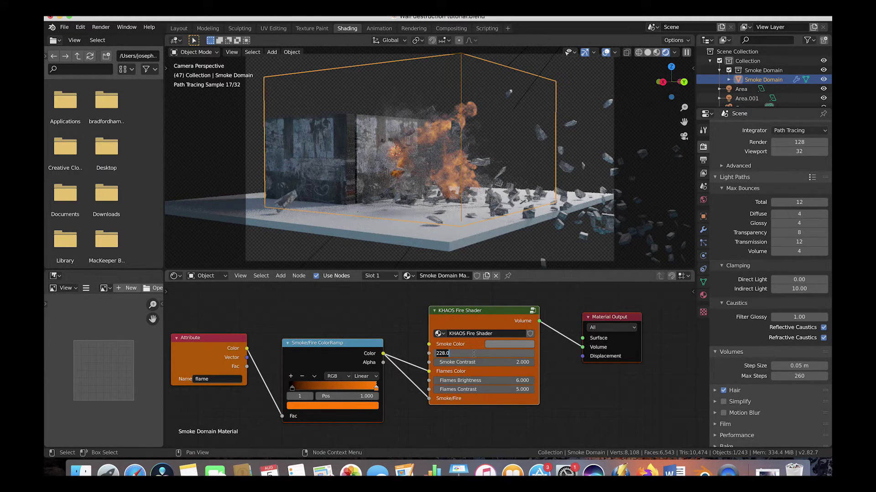
type("350")
key("Return")
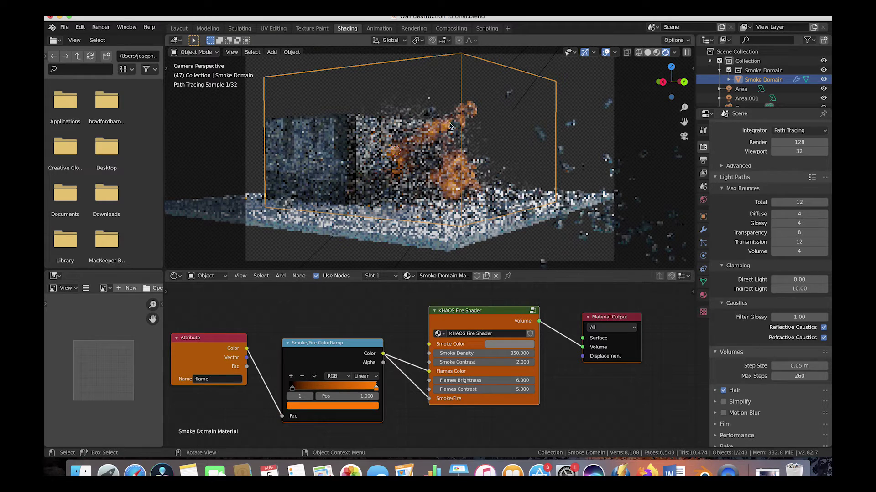
left_click(511, 355)
type("500")
key("Return")
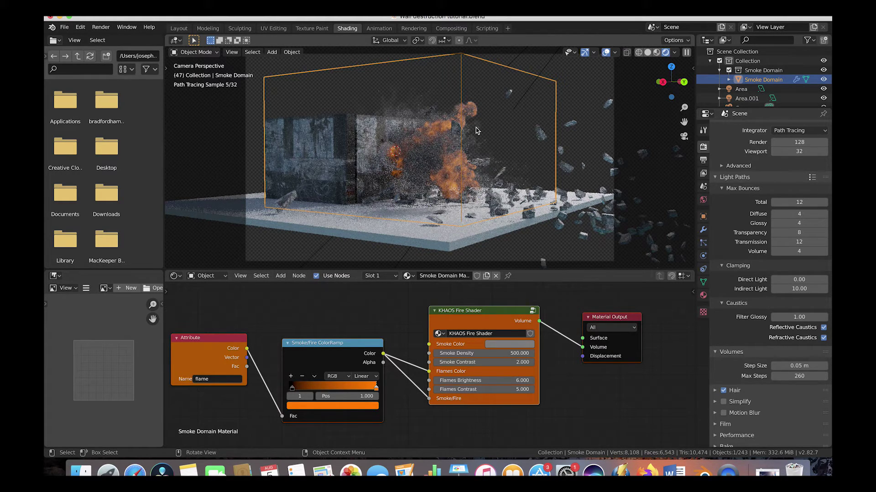
Set the KHAOS Fire Shader's smoke contrast to 4 and flames contrast to 10
middle_click_drag(496, 365, 511, 361)
left_click(511, 360)
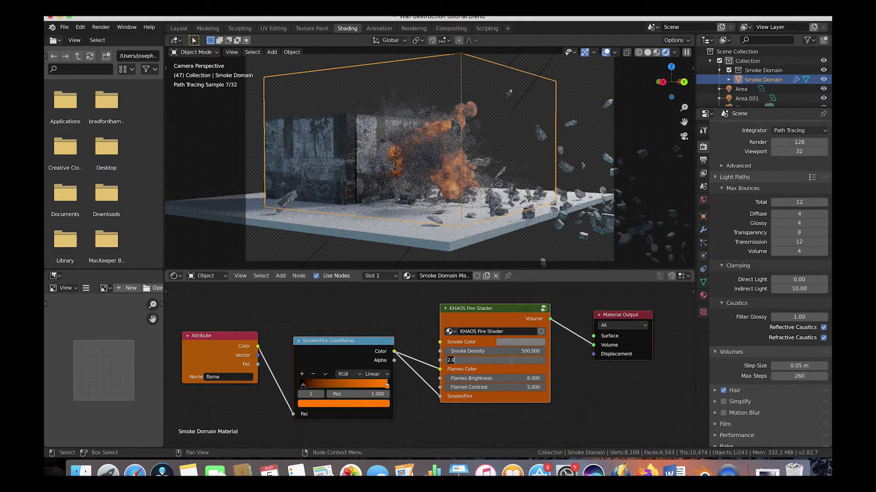
type("4")
key("Return")
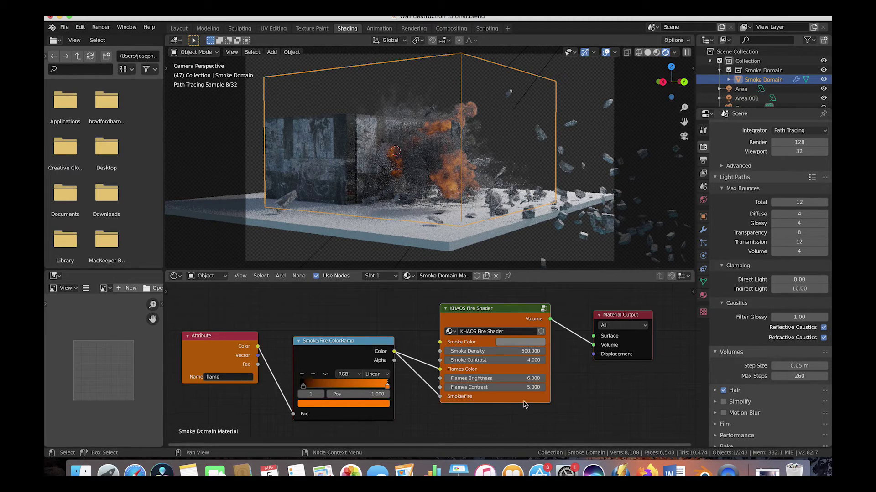
left_click(495, 387)
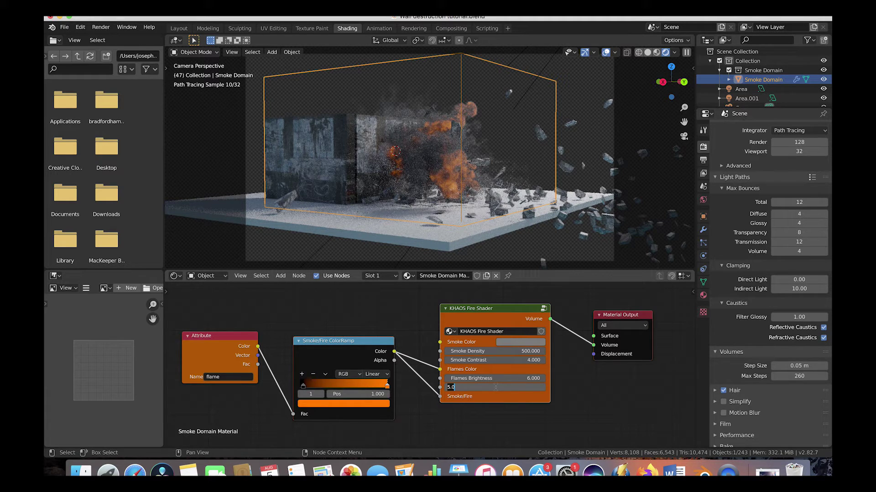
key("Return")
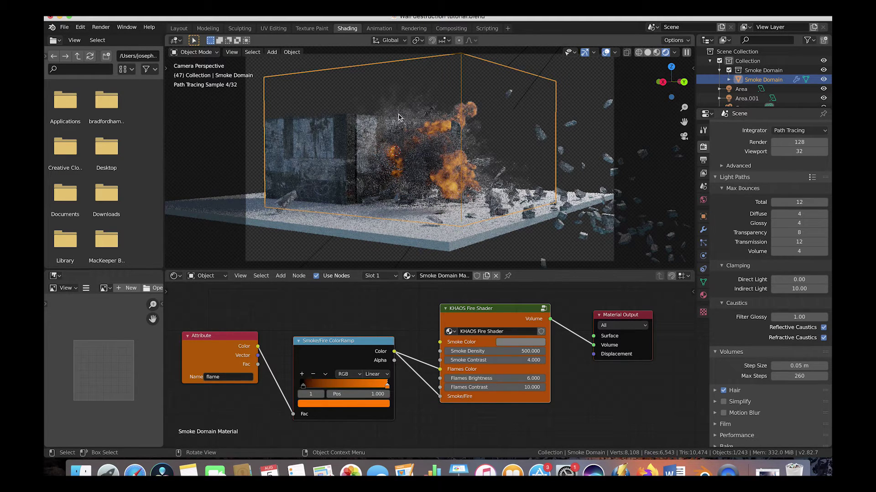
Switch to solid shading, open the Layout workspace, and look through the camera
key("z")
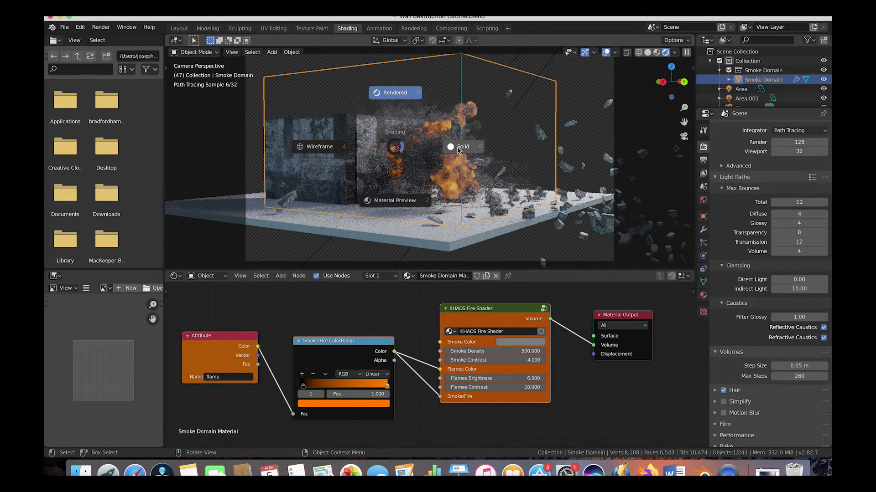
left_click(458, 150)
left_click(179, 28)
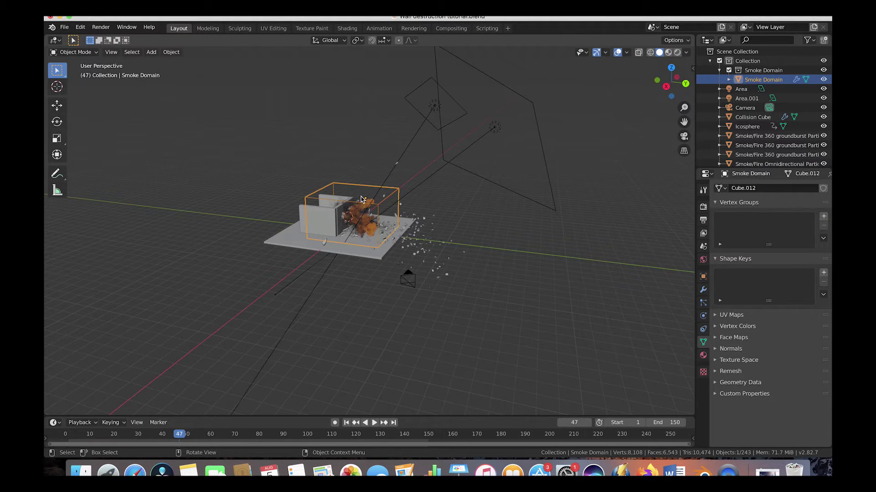
middle_click_drag(360, 199, 347, 196)
left_click(111, 52)
mouse_move(149, 160)
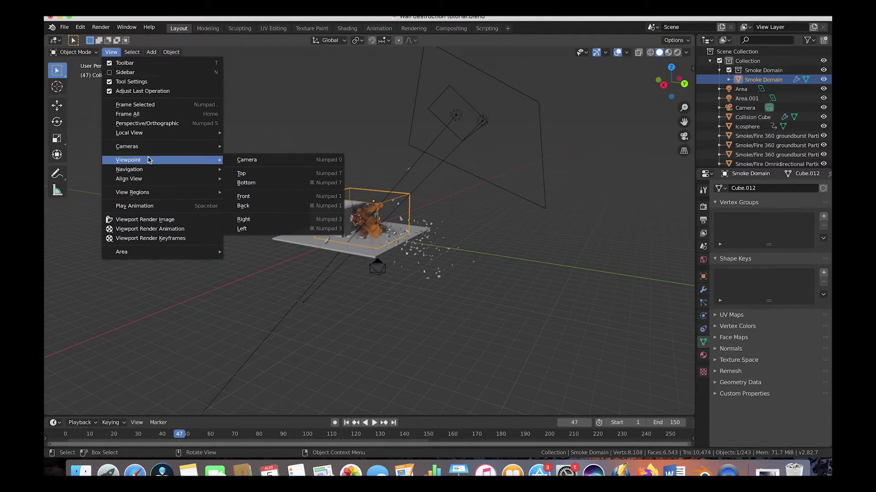
left_click(274, 159)
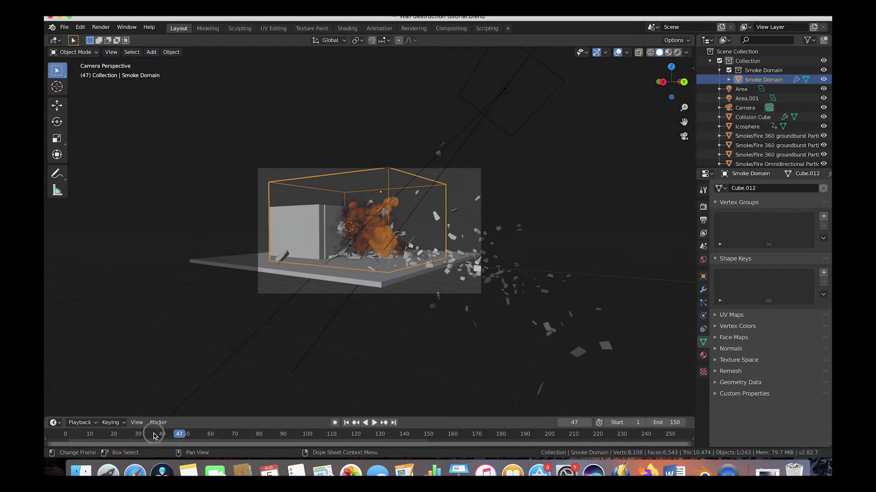
Preview the explosion through the camera in rendered shading at frames 37 and 70, and return to solid shading
left_click(150, 434)
key("space")
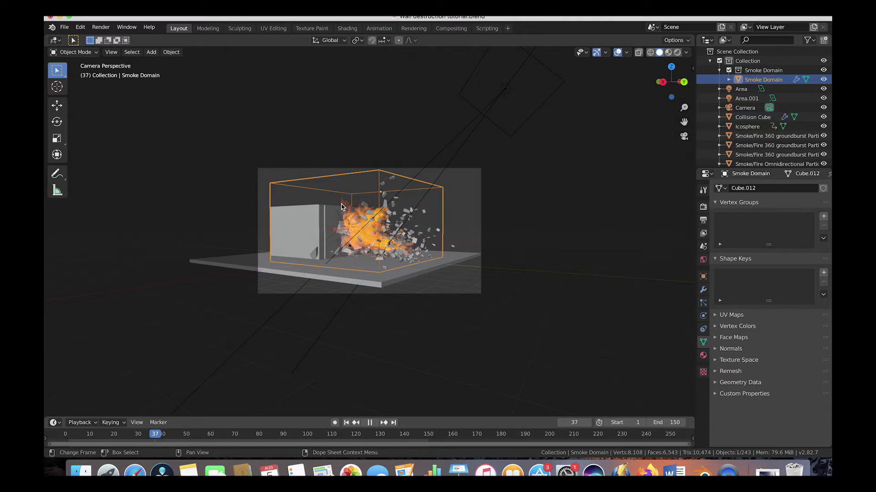
scroll(341, 204, "up", 2)
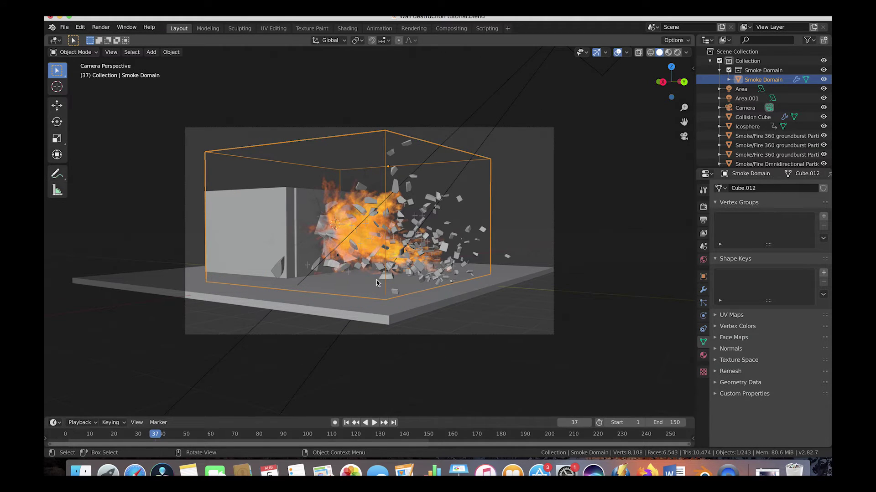
key("z")
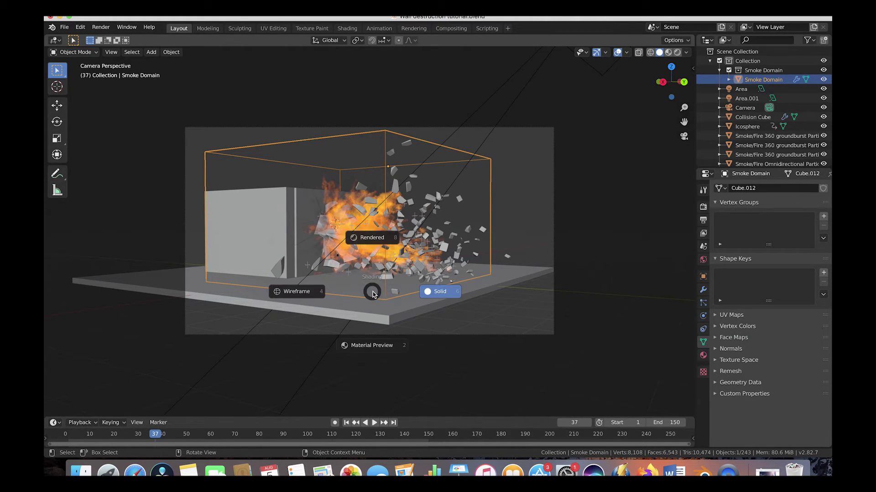
left_click(379, 245)
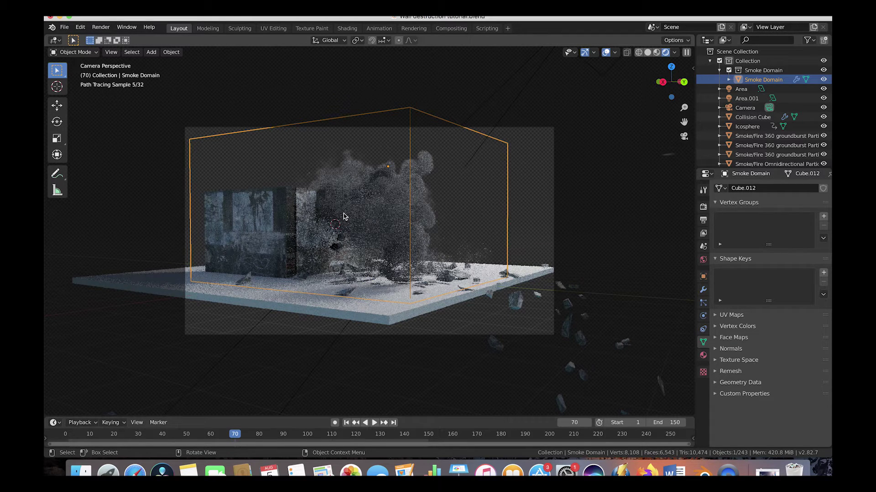
key("z")
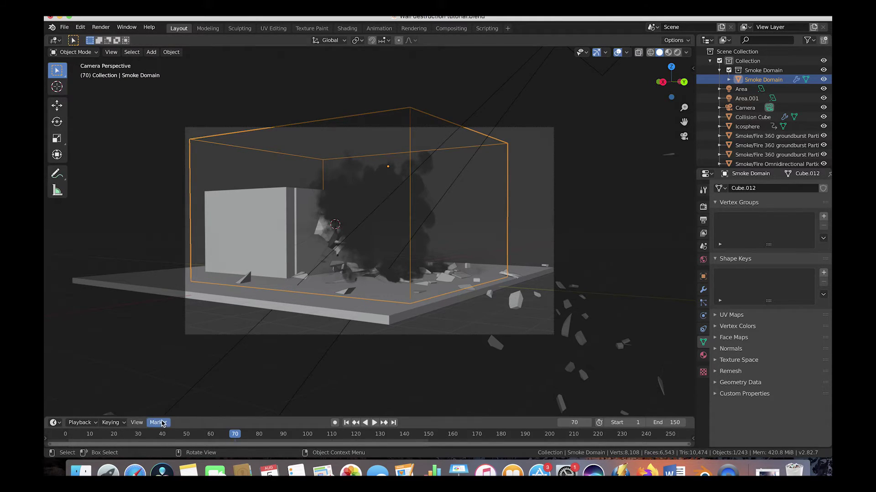
Go to frame 29, disable Dynamic Smoke/Fire in KHAOS, and generate a 360 groundburst with only Rocks debris
left_click(129, 437)
left_click_drag(129, 437, 136, 439)
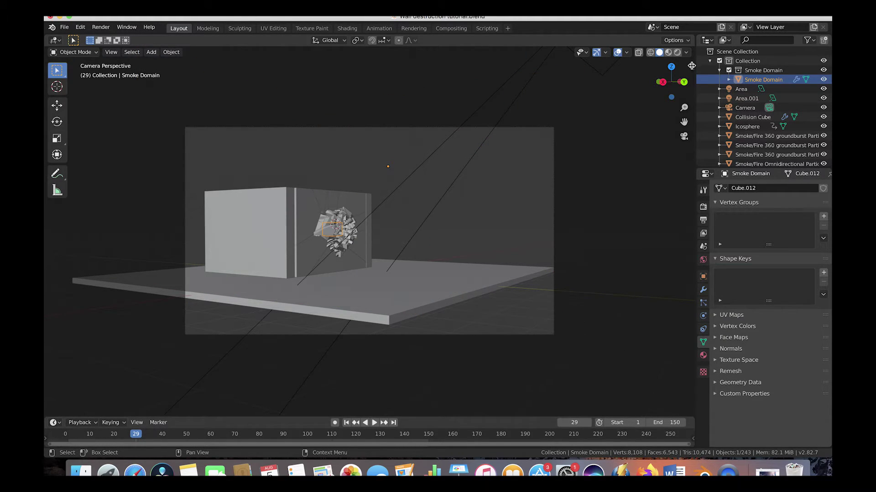
left_click(693, 68)
left_click(570, 118)
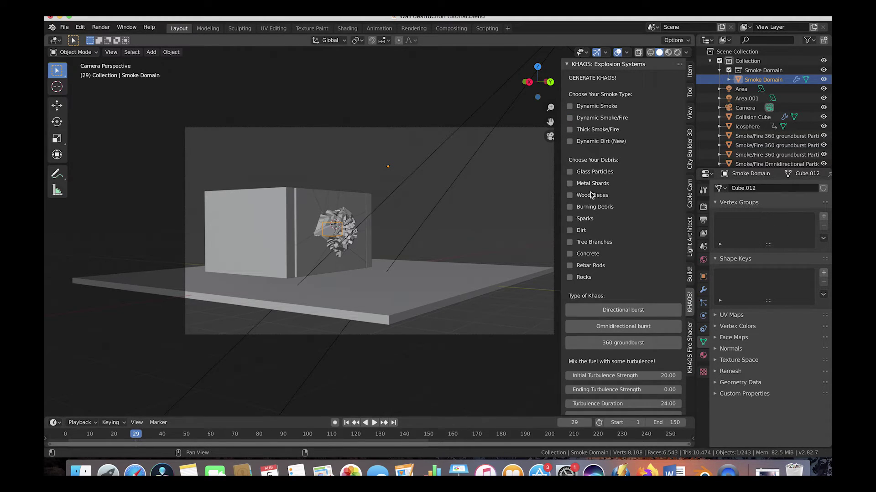
left_click(569, 278)
scroll(600, 260, "down", 5)
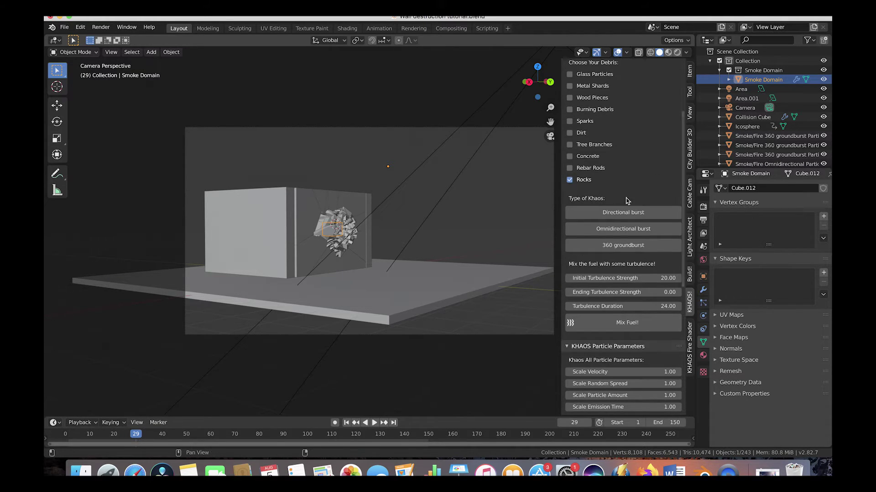
left_click(623, 246)
Rotate the rock particle emitter to face out of the wall and move it into the debris hole, about -0.69 m in X
scroll(315, 229, "up", 5)
scroll(316, 229, "left", 10)
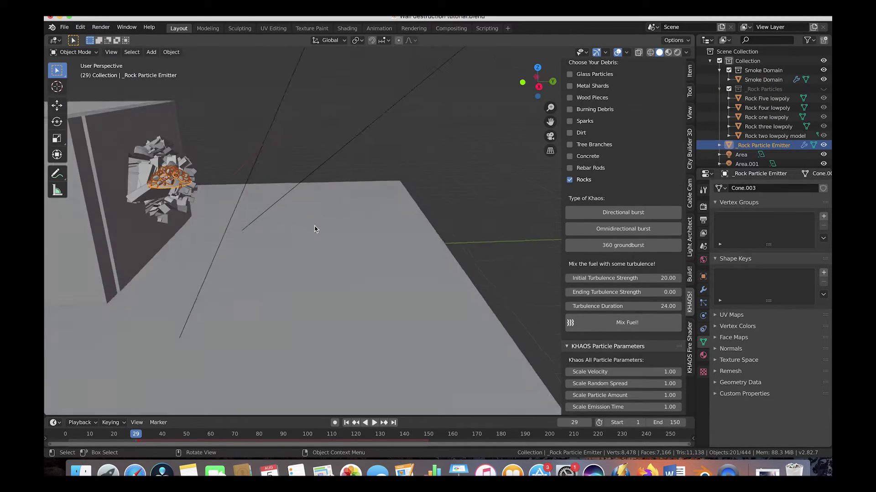
scroll(208, 224, "left", 2, "shift")
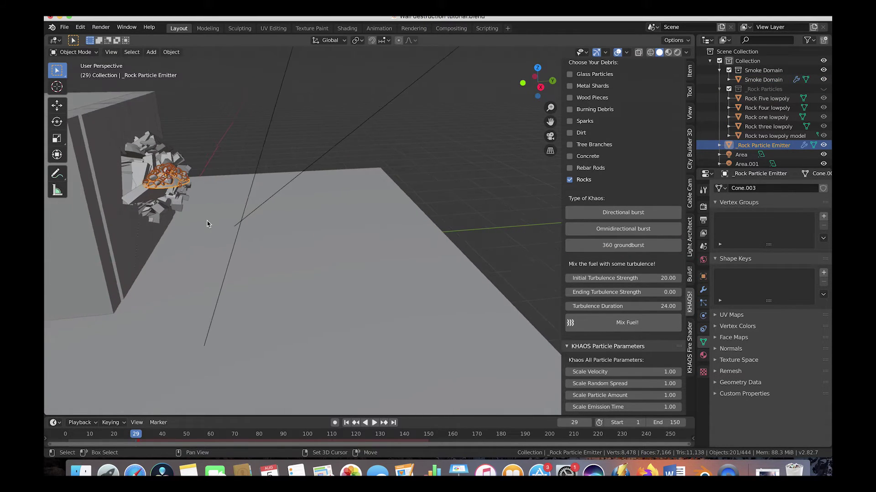
scroll(208, 224, "left", 3, "shift")
scroll(279, 169, "left", 10)
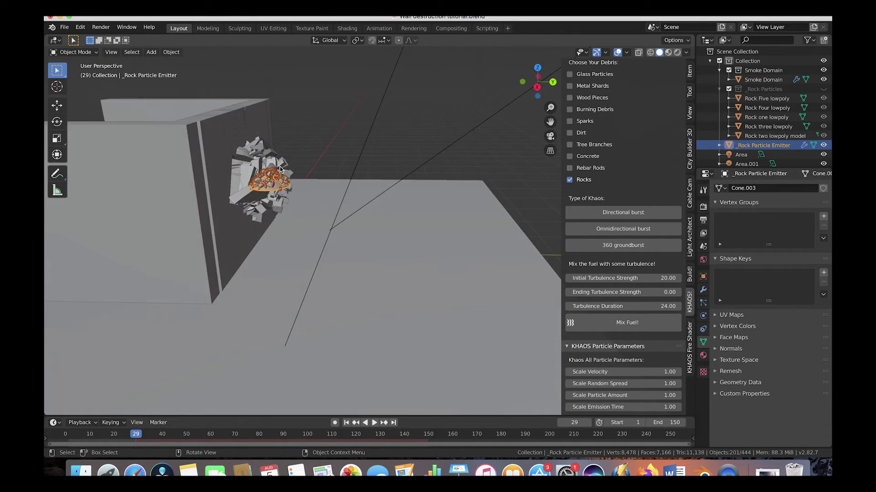
scroll(280, 169, "down", 3)
scroll(311, 190, "left", 3)
key("r")
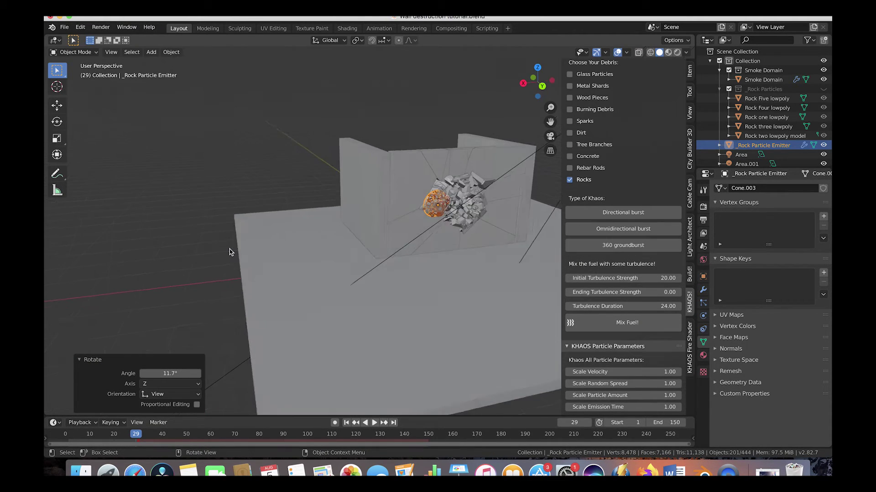
scroll(385, 239, "left", 2)
scroll(385, 239, "up", 5)
scroll(385, 238, "left", 6)
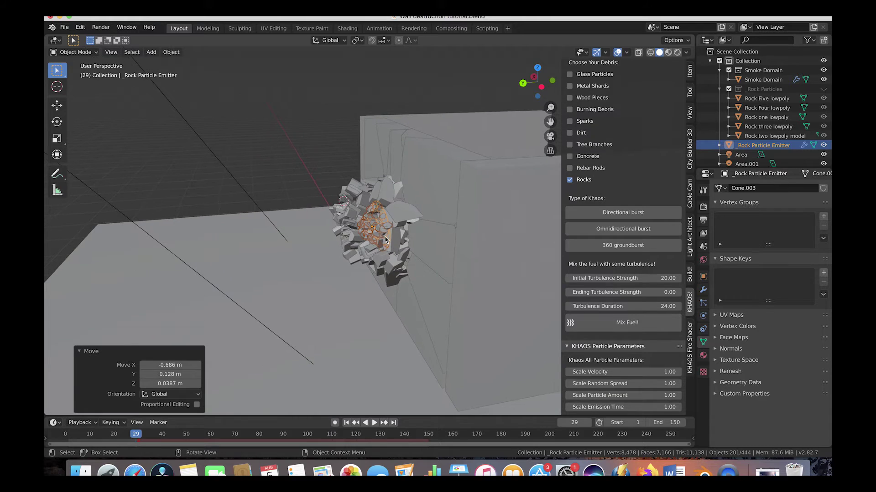
At frame 26, move the rock particle emitter about -0.31 m along Y, back toward the wall
key("space")
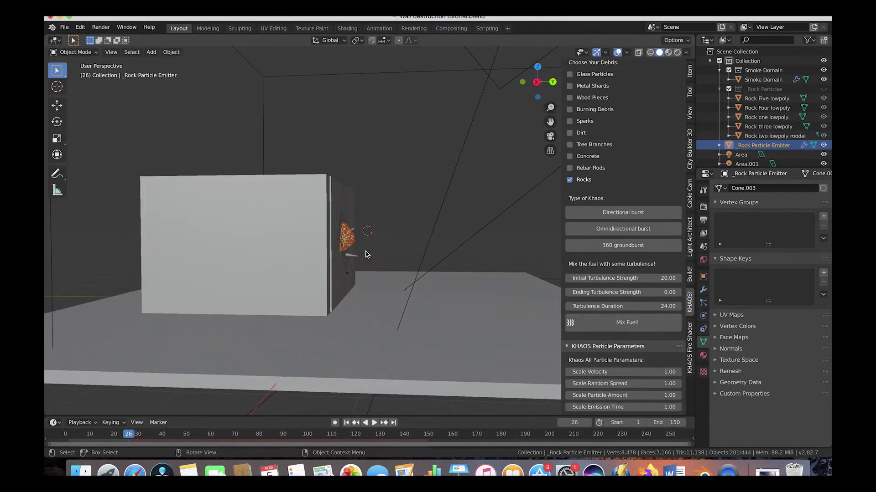
scroll(367, 254, "left", 2)
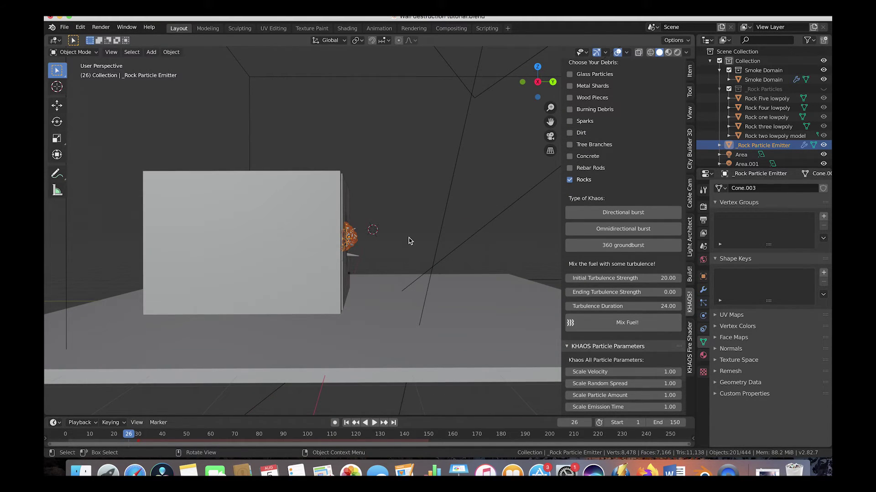
key("g")
key("y")
left_click(395, 238)
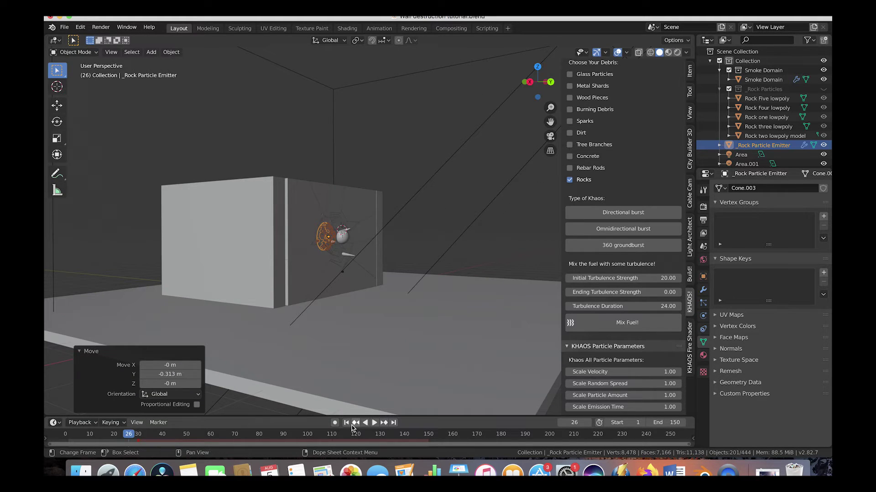
Play the simulation to frame 42 and inspect the rocks' spread around the explosion from several angles
left_click(355, 424)
left_click(373, 423)
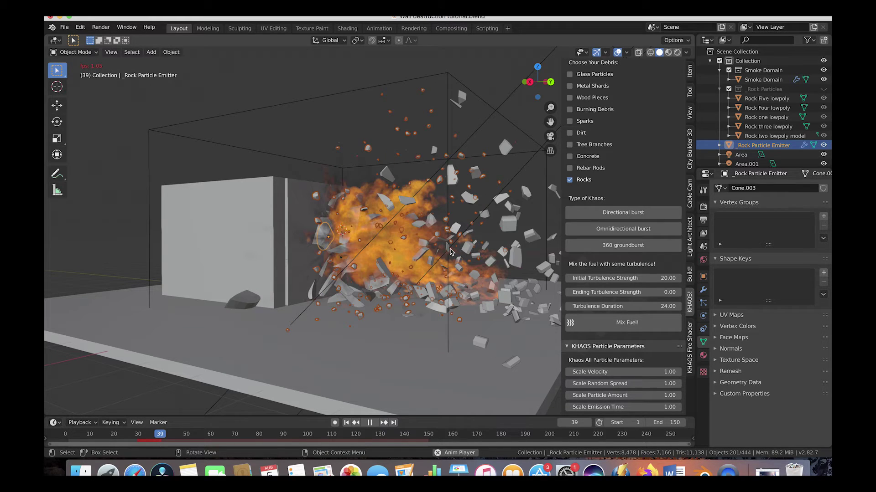
key("space")
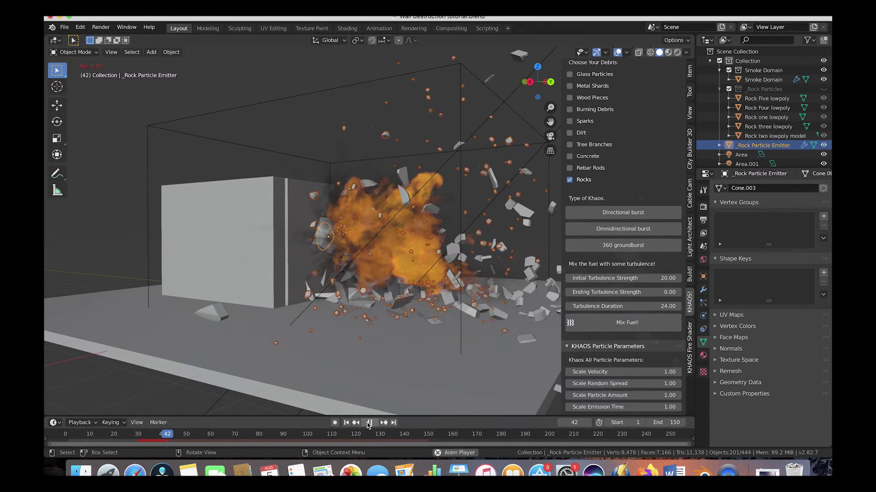
scroll(457, 264, "right", 10)
scroll(457, 265, "left", 10)
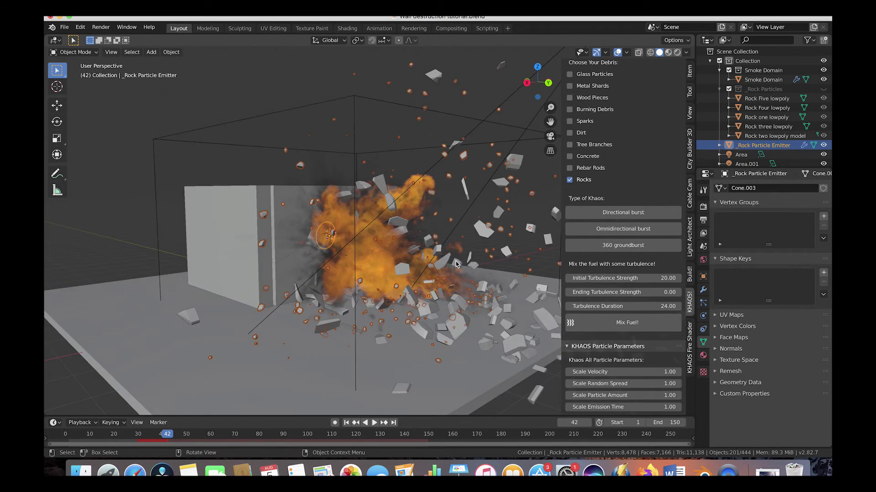
scroll(457, 264, "down", 5)
scroll(457, 265, "down", 5)
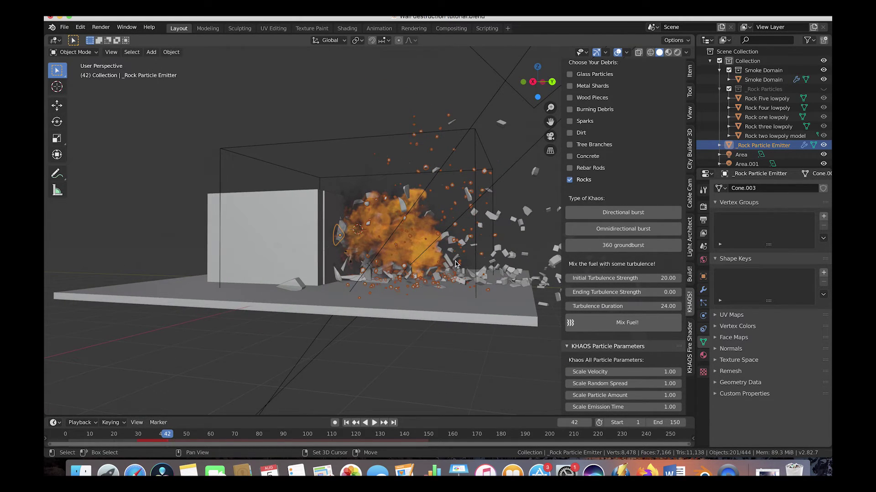
Set the rock particle system's emission Number to 400
scroll(420, 259, "up", 4)
scroll(282, 297, "right", 10)
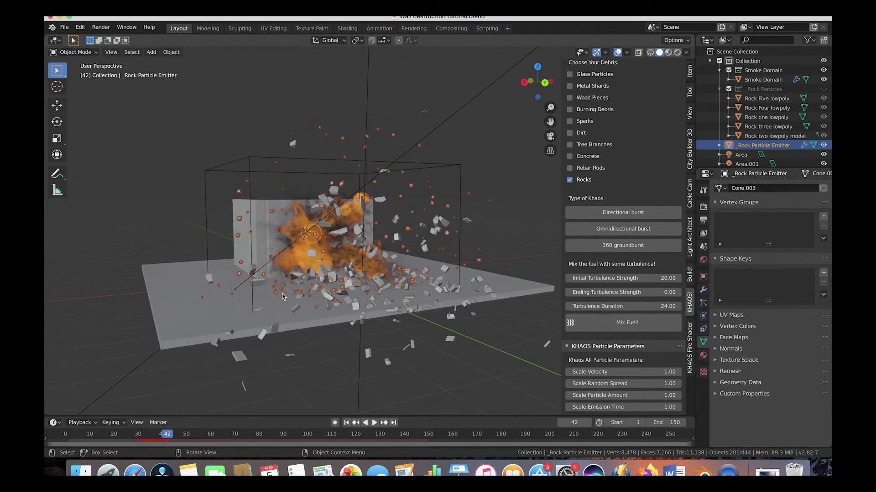
scroll(283, 297, "left", 10)
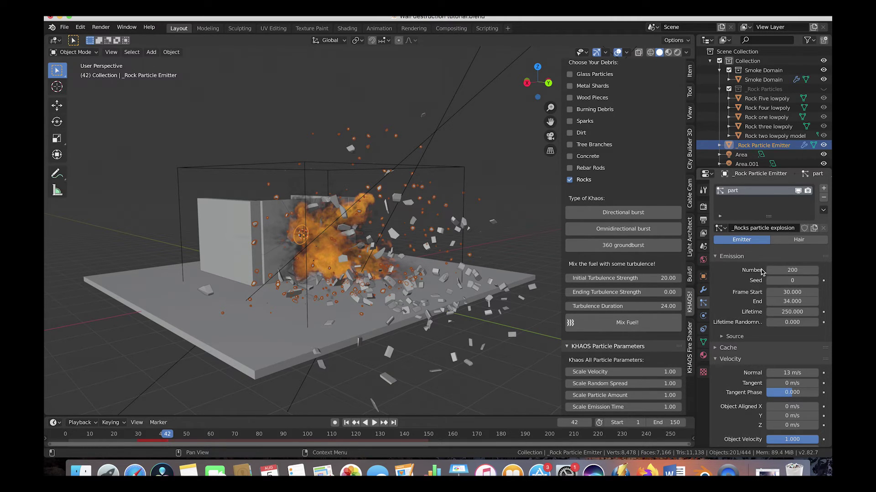
left_click(783, 270)
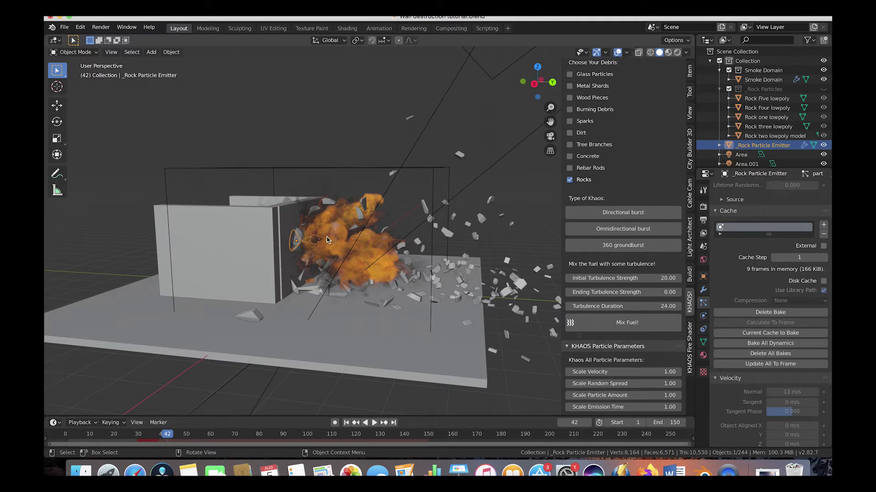
Turn off the Smoke Domain's fluid simulation in the viewport so only the wall debris and rocks display
middle_click_drag(327, 240, 329, 234)
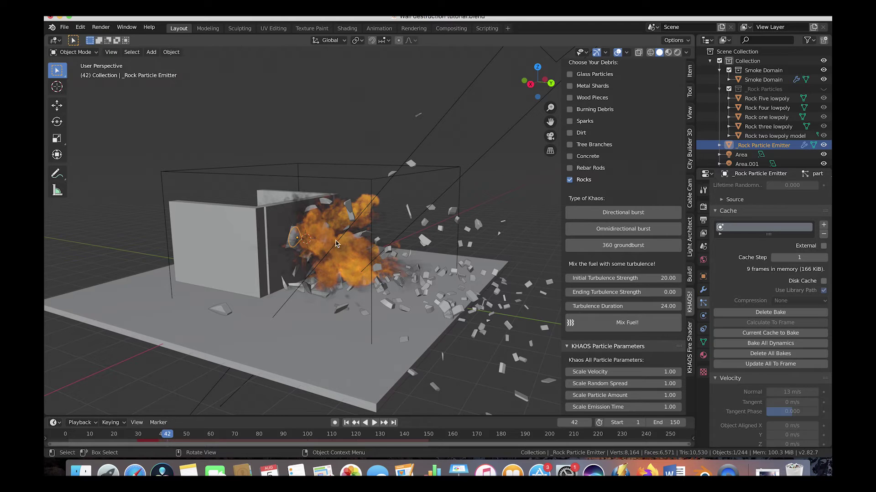
left_click(371, 170)
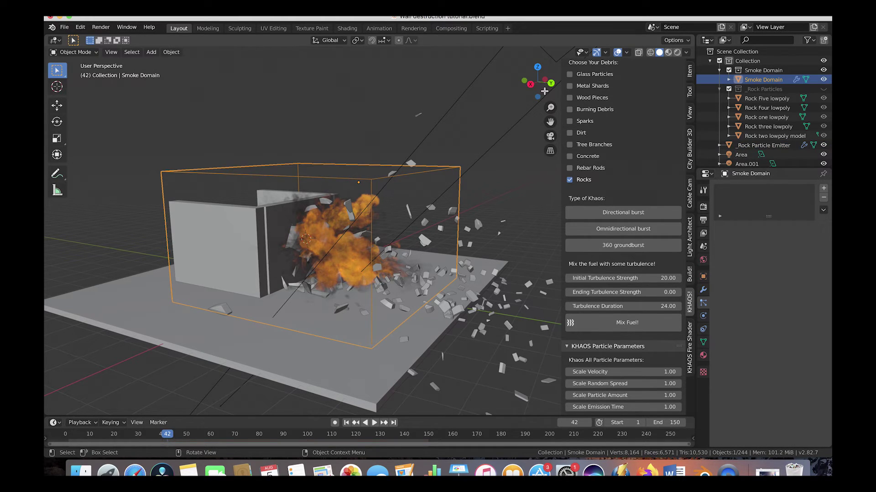
left_click(703, 316)
scroll(775, 297, "up", 5)
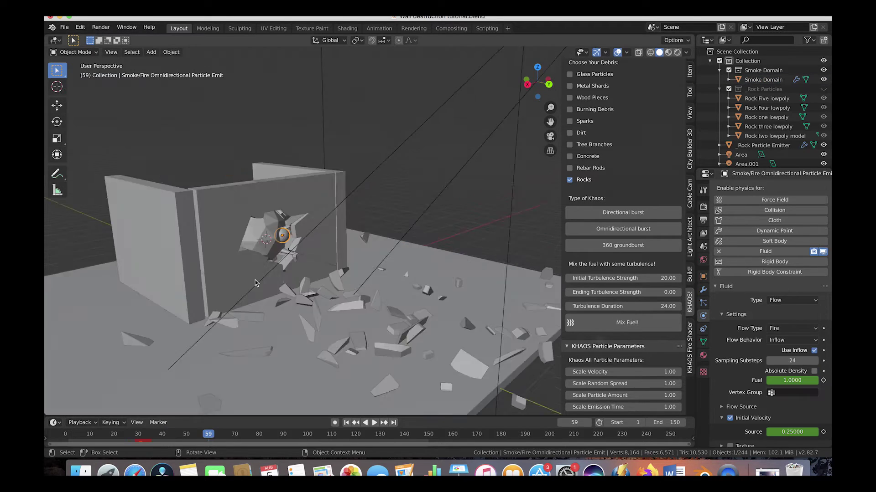
Select the rock particle emitter with wireframe display, return to solid shading and scrub through the burst to frame 34
middle_click_drag(255, 282, 279, 282)
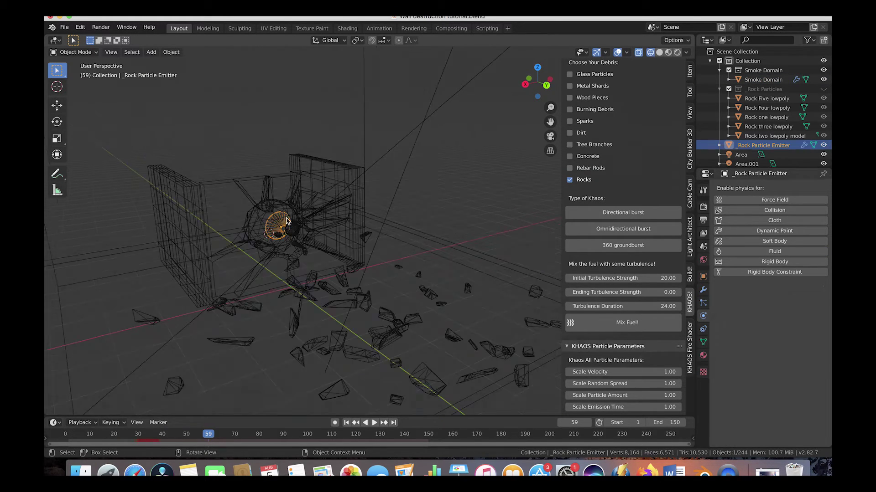
middle_click_drag(287, 221, 288, 220)
key("z")
left_click(343, 219)
middle_click_drag(280, 260, 269, 260)
left_click(104, 435)
left_click_drag(104, 436, 153, 436)
middle_click_drag(359, 321, 327, 324)
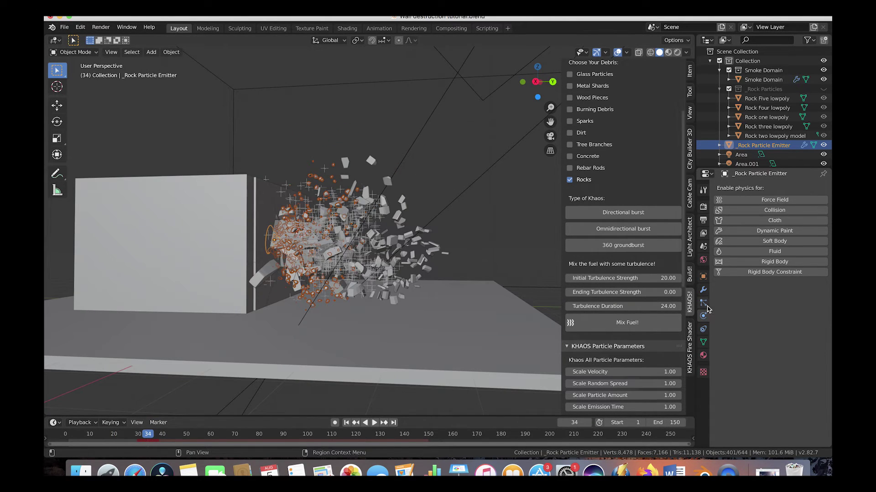
Bake the rock particle cache and scrub to frame 38, viewing the burst from the side
left_click(702, 303)
scroll(772, 278, "down", 2)
left_click(770, 277)
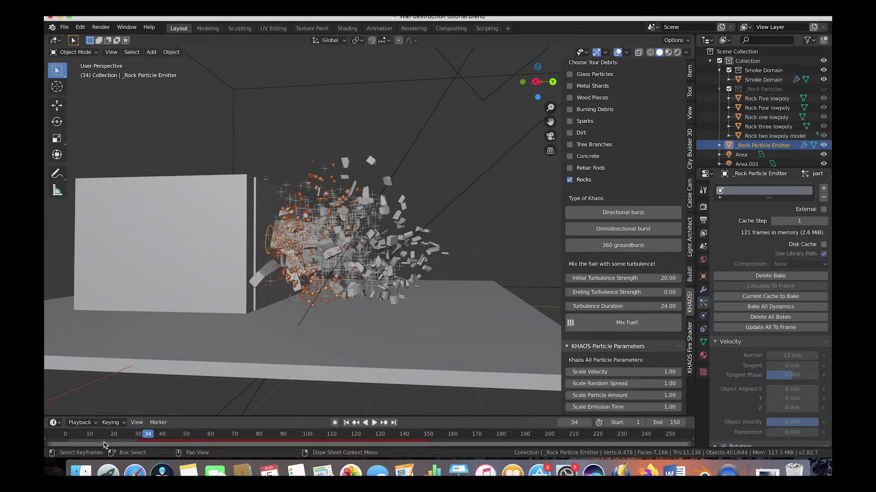
left_click_drag(137, 439, 157, 440)
middle_click_drag(196, 333, 492, 238)
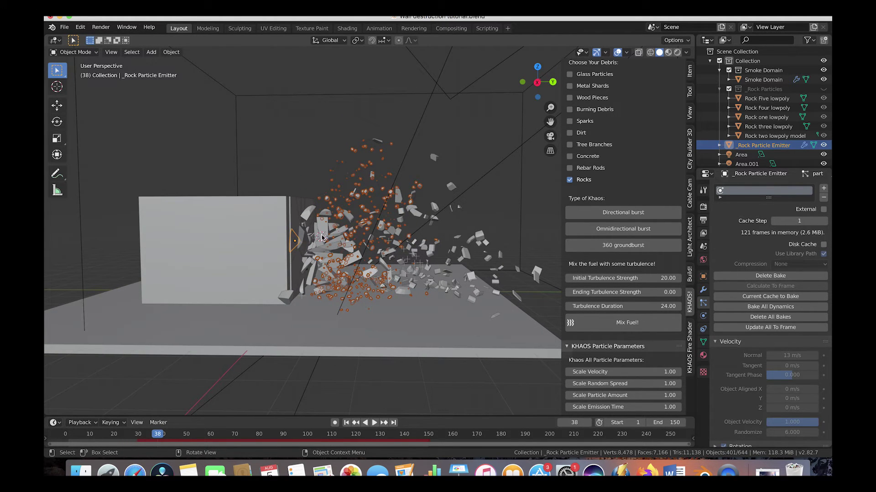
Scale the rock particle emitter by about 1.69 along its local Z and scrub to frame 45
key("s")
key("z")
key("z")
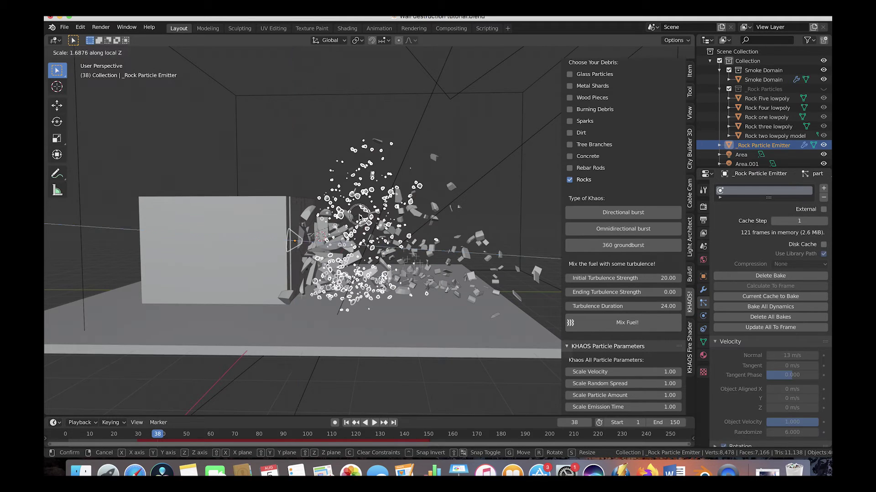
left_click(347, 274)
left_click_drag(86, 439, 174, 435)
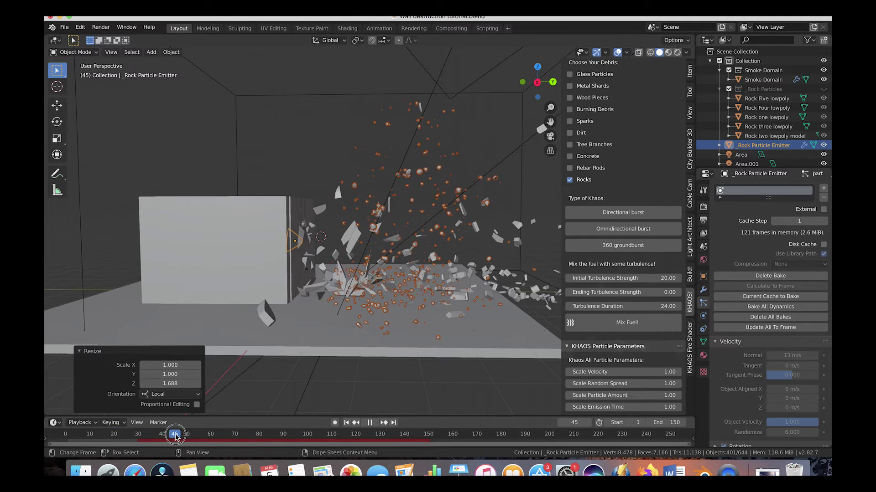
Delete the rock particle bake and set the velocity Randomize value to 12
left_click(752, 356)
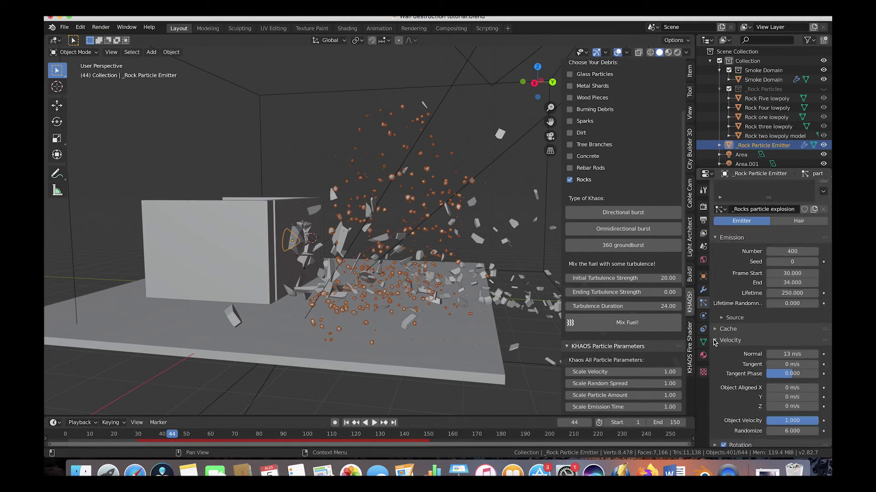
scroll(714, 343, "down", 1)
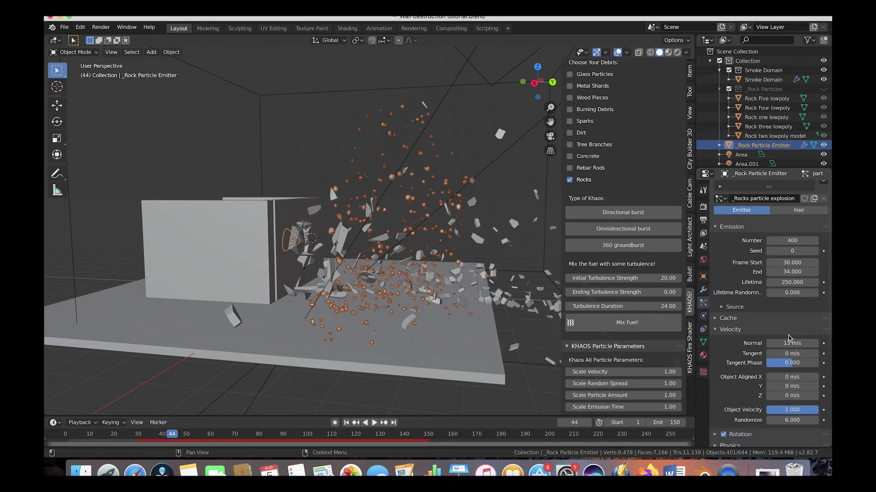
scroll(790, 401, "down", 2)
left_click(790, 399)
type("6.0")
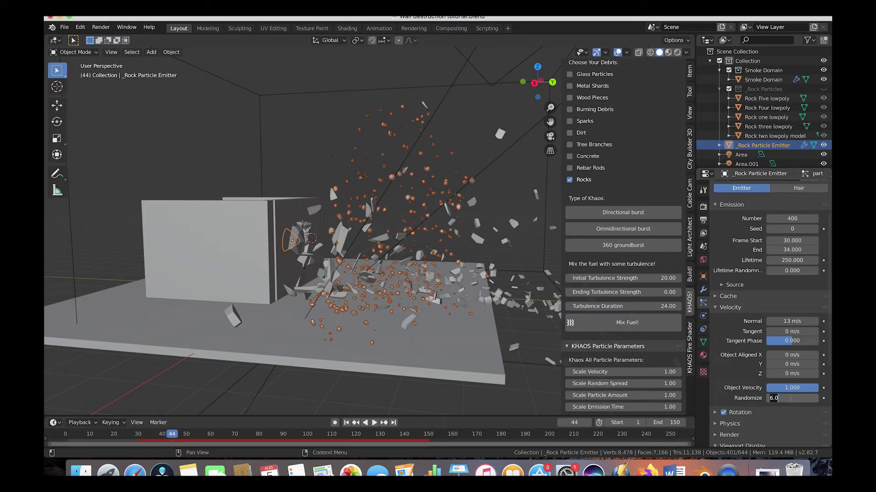
key("Return")
Rebake the rock particle cache and scrub to frame 54 to check the wider rock spread
scroll(778, 277, "up", 5)
left_click(716, 348)
scroll(759, 395, "down", 5)
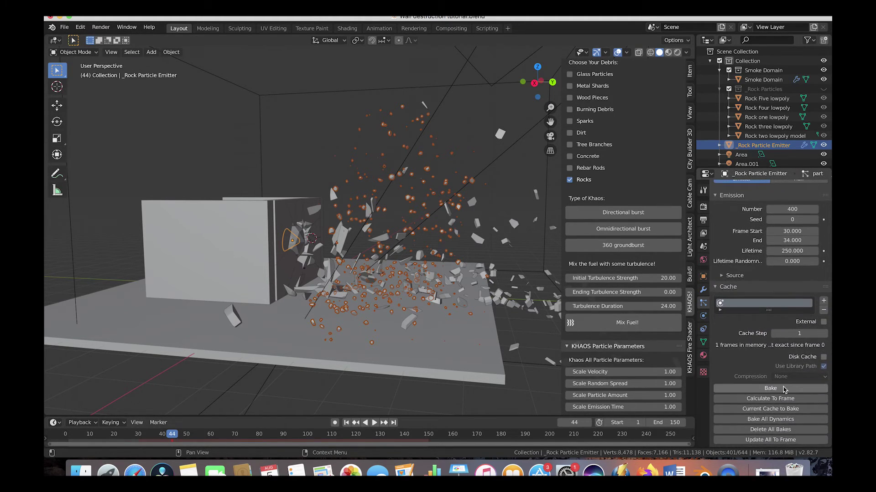
left_click(786, 389)
left_click(126, 435)
left_click_drag(126, 436, 196, 436)
middle_click_drag(351, 202, 408, 196)
Delete the rock particle bake and set the velocity Randomize value to 8
left_click(755, 389)
left_click(728, 287)
left_click(730, 299)
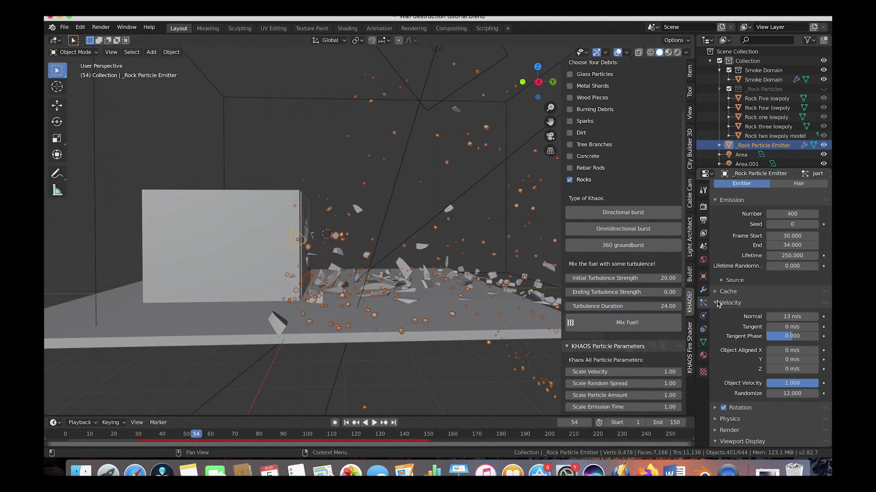
left_click(794, 391)
type("8")
key("Return")
Adjust the rock particles' Scale in their render settings
scroll(758, 345, "down", 6)
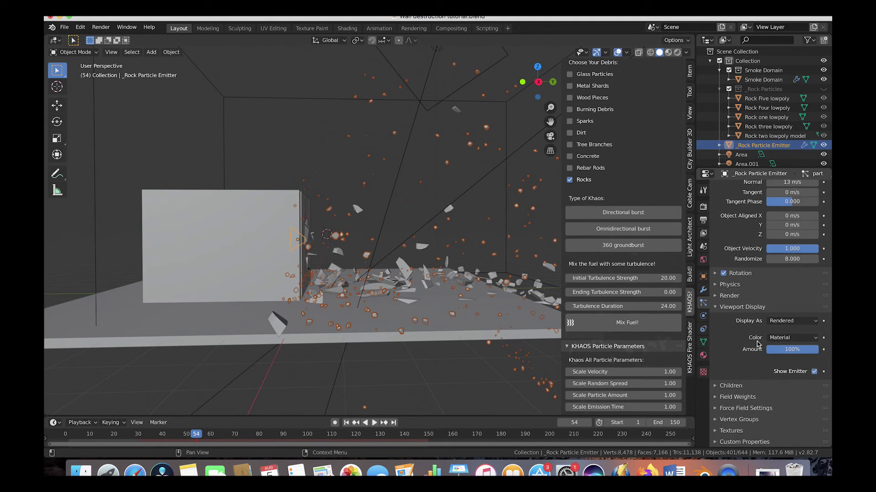
left_click(720, 307)
left_click(717, 364)
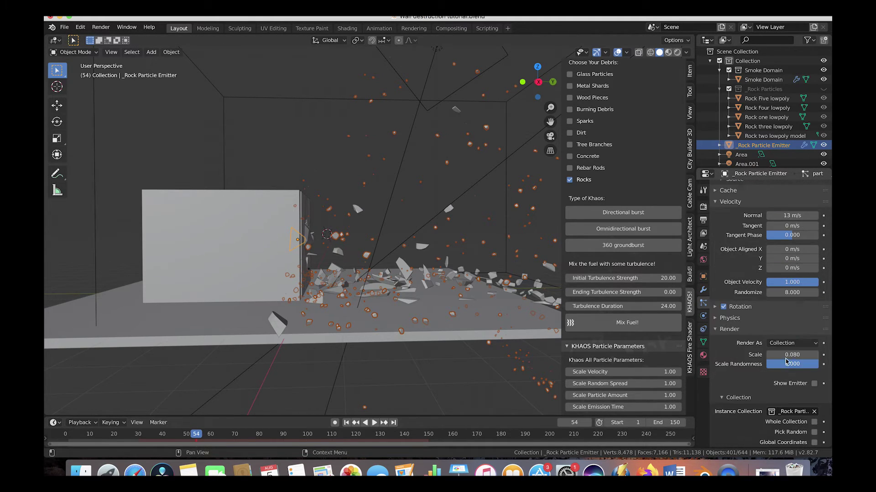
left_click(788, 355)
key("Return")
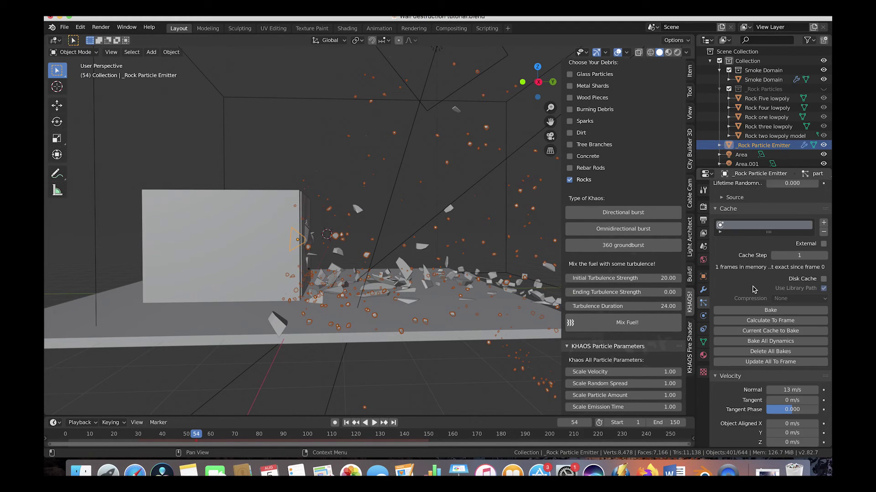
Bake the rock particles again and scrub to frame 41, inspecting the burst from several angles
scroll(755, 289, "down", 1)
scroll(754, 289, "up", 3)
left_click(768, 338)
mouse_move(149, 435)
left_mouse_down()
mouse_move(176, 435)
mouse_move(164, 436)
left_mouse_up()
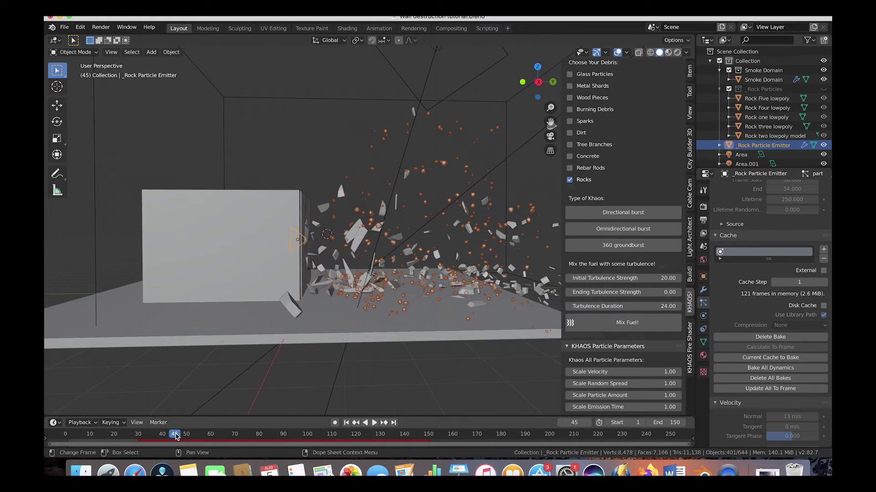
scroll(355, 273, "down", 4)
middle_click_drag(484, 257, 319, 238)
middle_click_drag(378, 213, 397, 105)
Turn the Smoke Domain's fluid simulation back on in the viewport
left_click(368, 116)
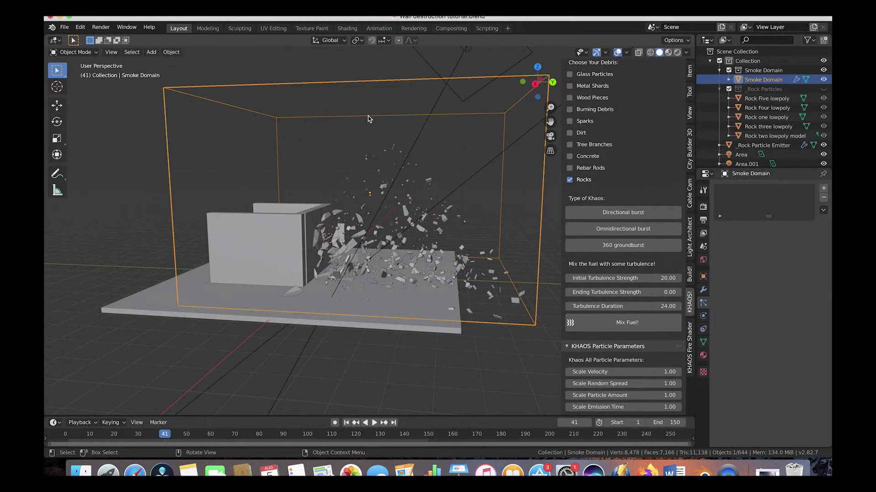
left_click(703, 315)
left_click(814, 251)
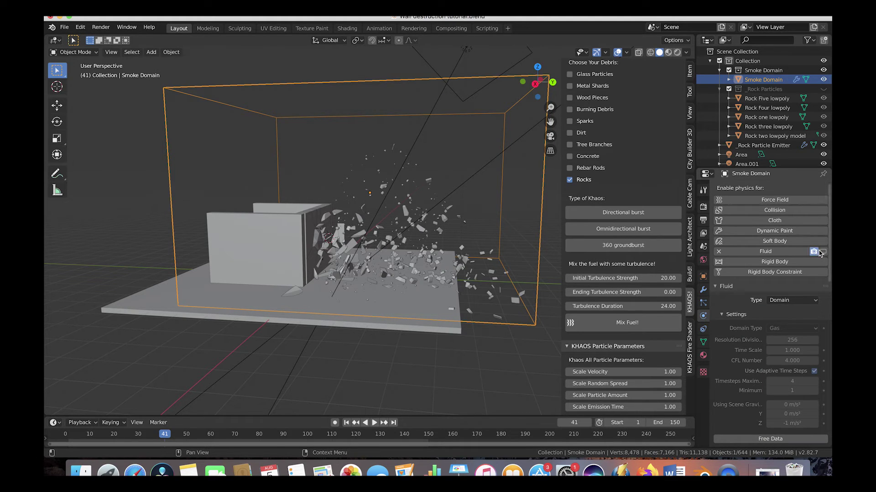
left_click(822, 252)
Switch to the camera view and hide the sidebar to see the whole frame
scroll(209, 195, "right", 10)
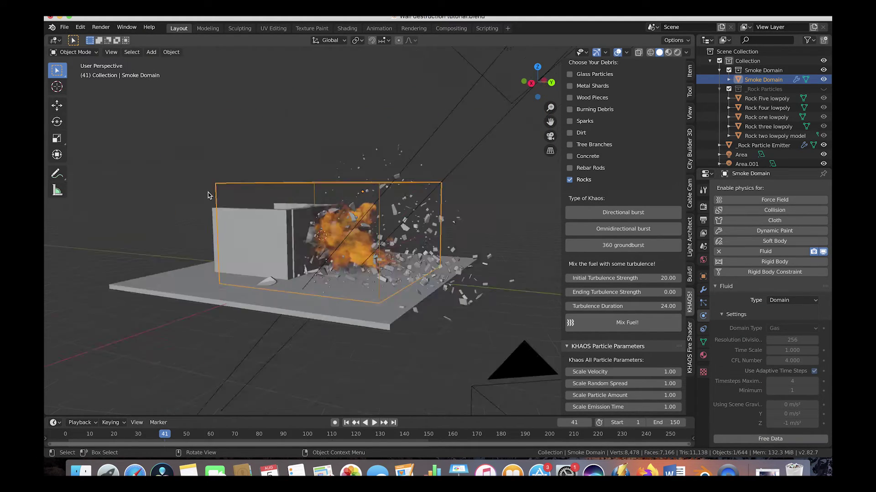
scroll(209, 195, "left", 5)
left_click(110, 52)
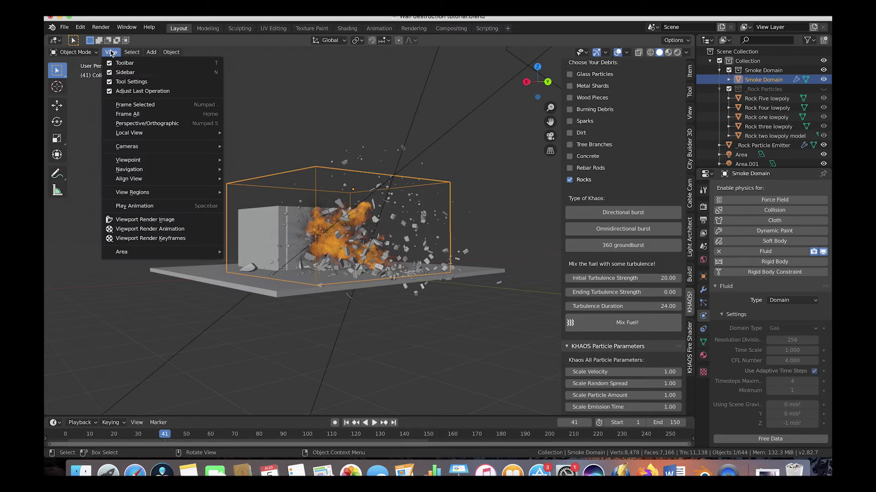
mouse_move(182, 160)
left_click(264, 160)
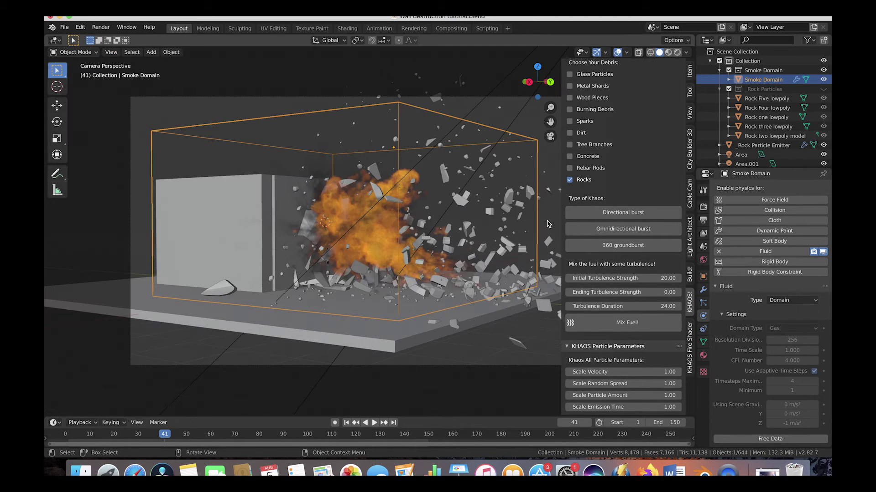
left_click_drag(561, 220, 691, 219)
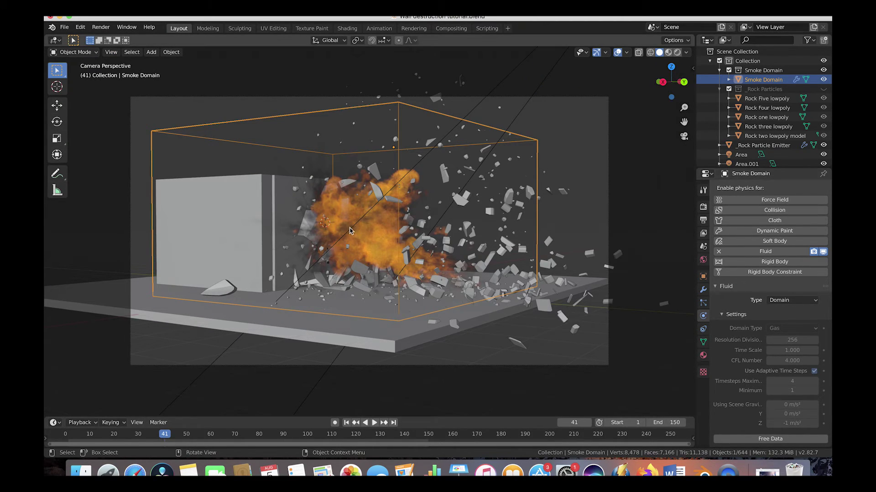
Go to frame 43
left_click(571, 423)
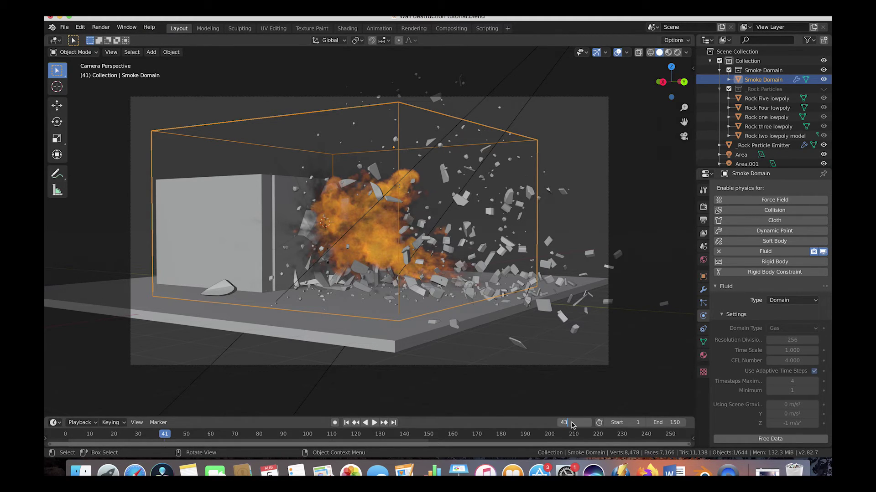
type("43")
key("Return")
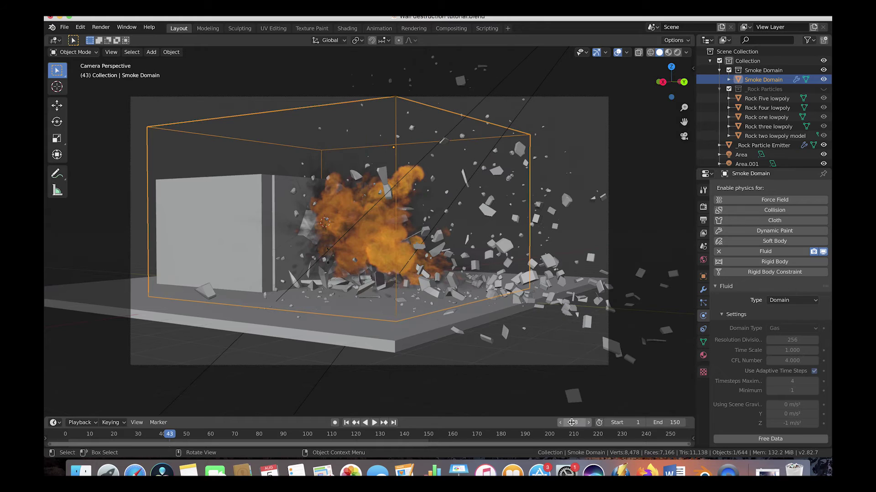
Give the floor's Collision Cube a new material with a Glossy BSDF surface
left_click(345, 312)
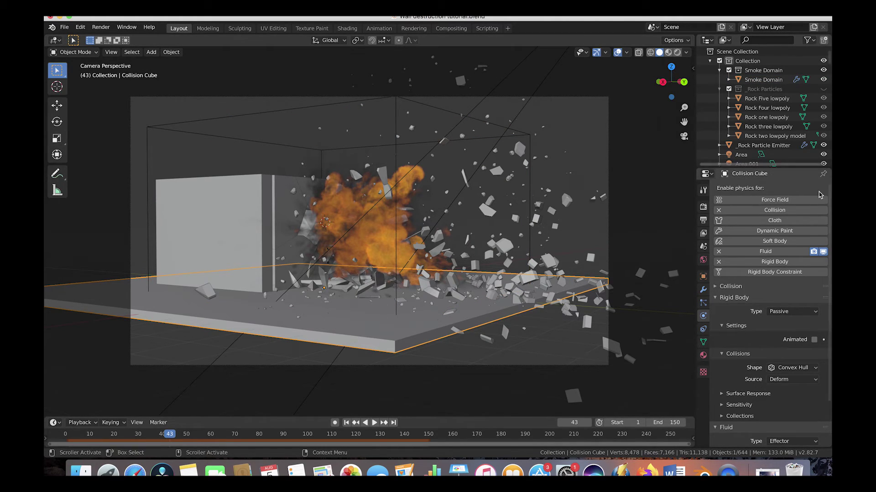
left_click(703, 355)
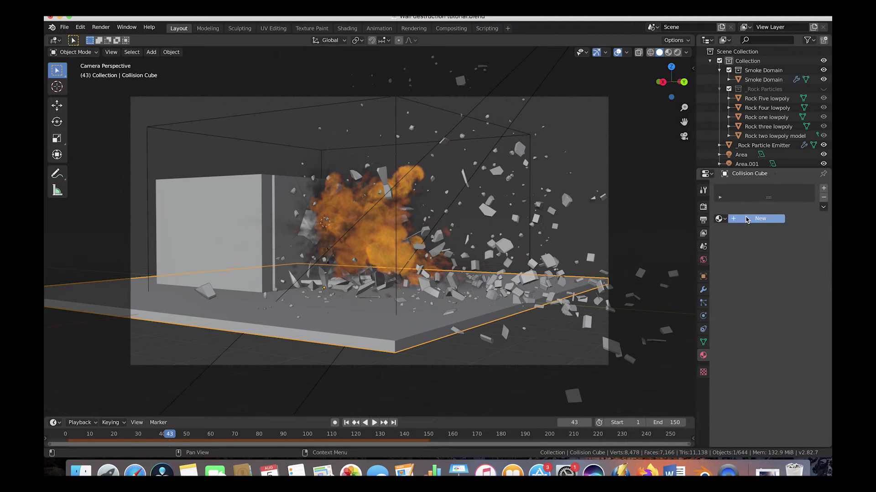
left_click(760, 218)
left_click(811, 259)
left_click(634, 92)
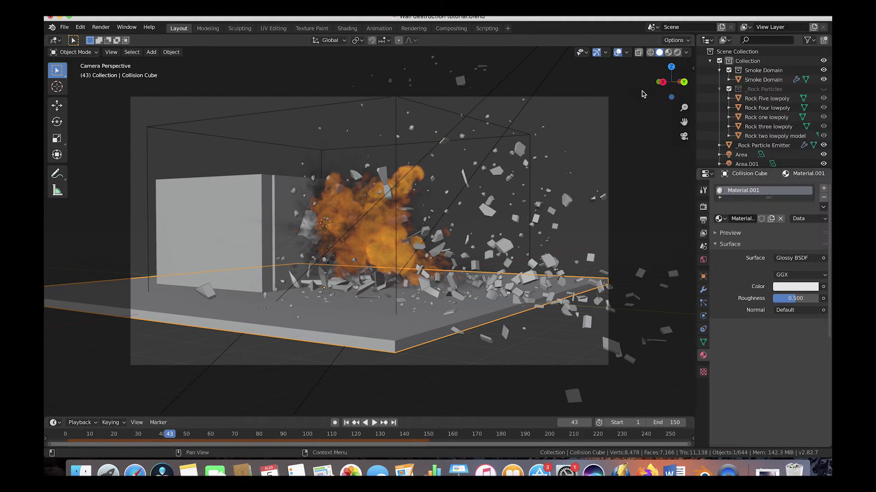
Darken the floor material's glossy color to grey and set its roughness to 0.3
left_click(801, 287)
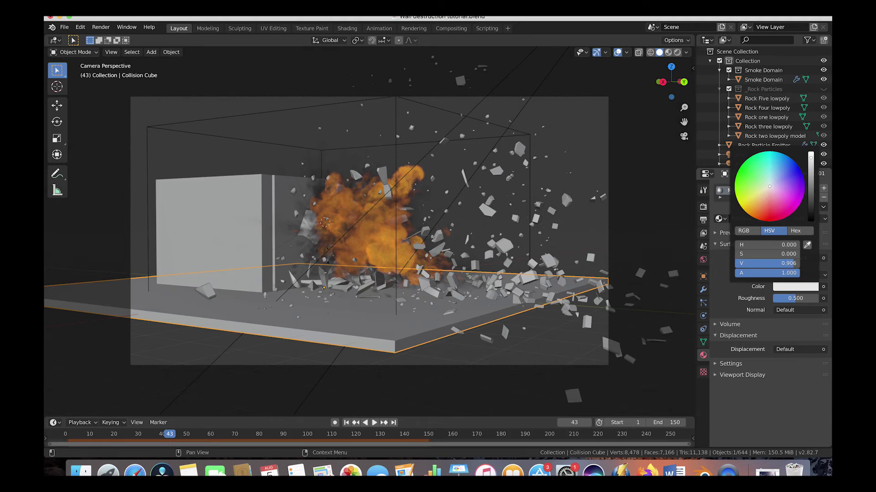
left_click_drag(810, 158, 810, 204)
left_click(723, 275)
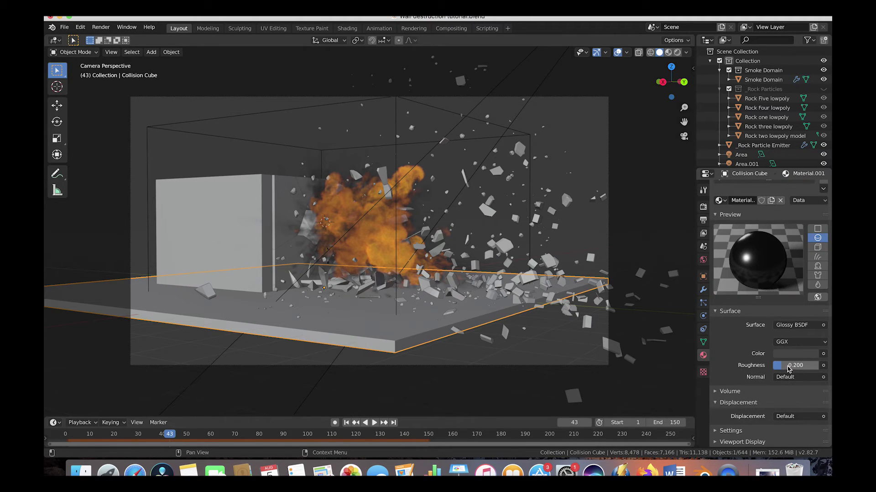
left_click(790, 363)
type(".3")
key("Return")
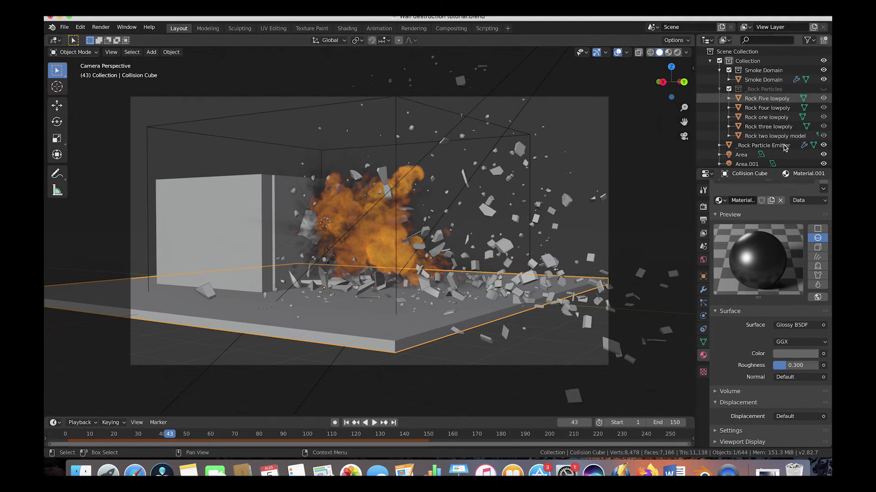
Set the Cycles render samples to 32 and review the advanced sampling seed and light path settings
left_click(703, 207)
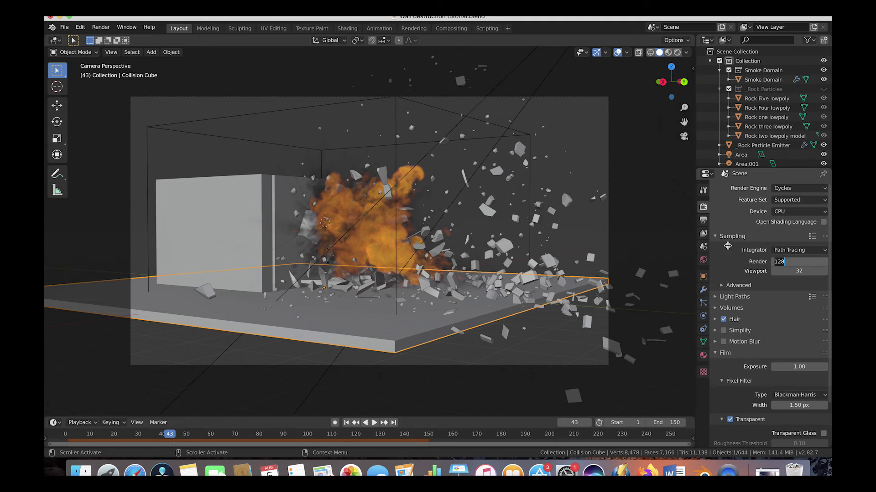
double_click(799, 263)
type("32")
key("Return")
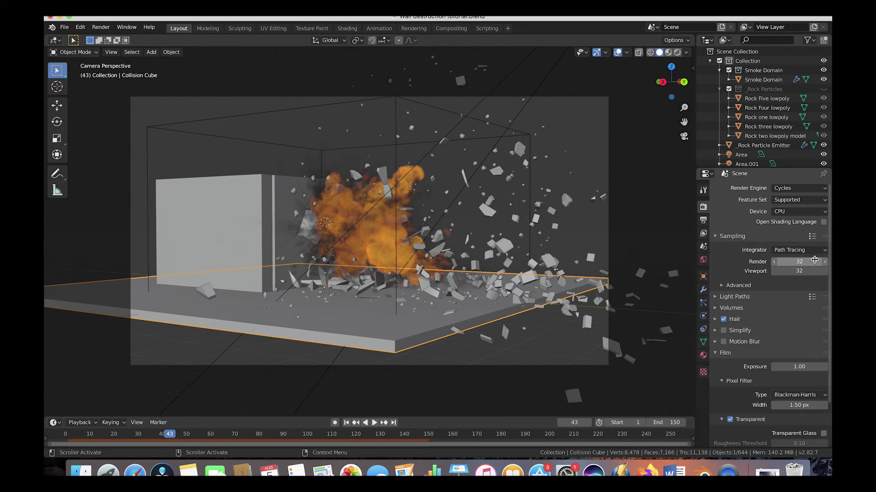
left_click(732, 286)
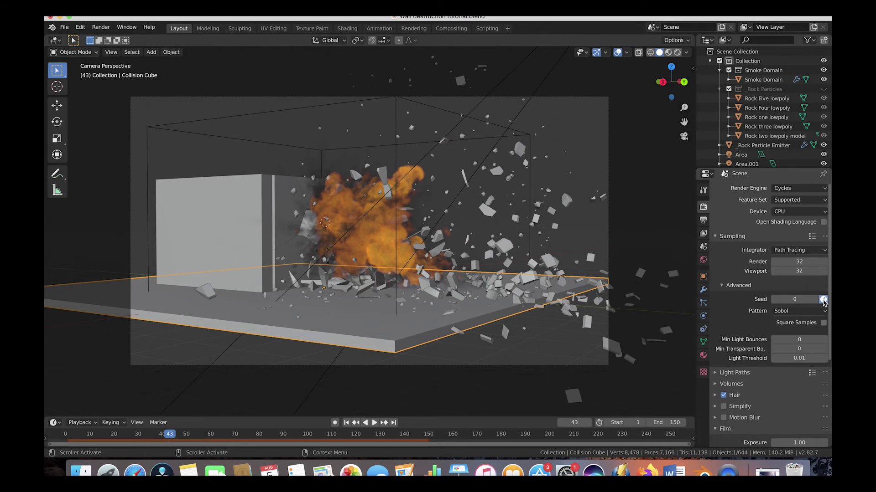
left_click(725, 285)
left_click(718, 297)
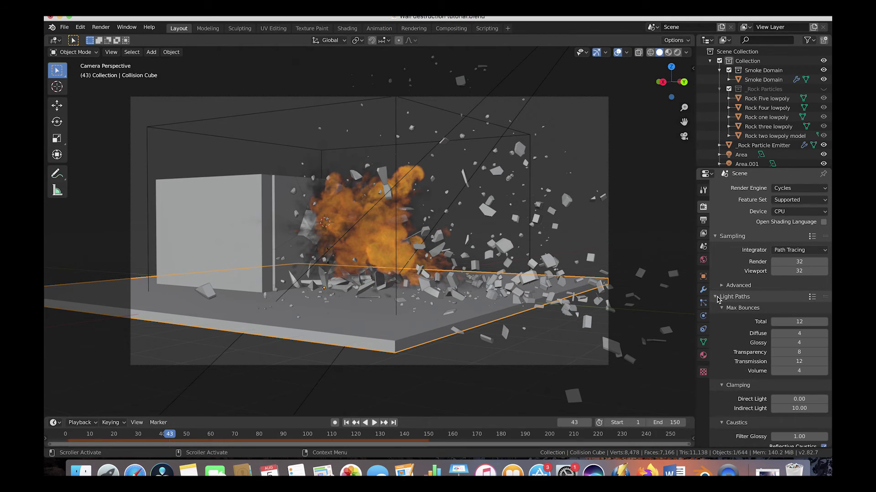
left_click(718, 297)
scroll(730, 319, "down", 9)
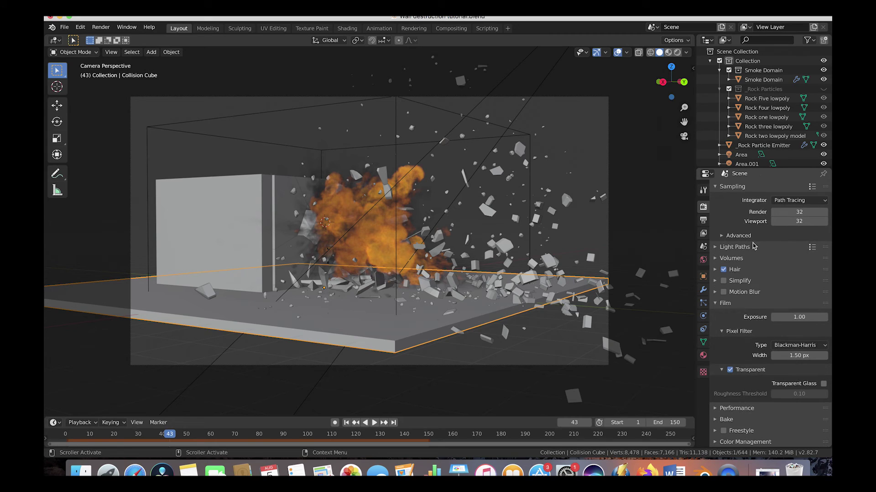
scroll(753, 246, "up", 9)
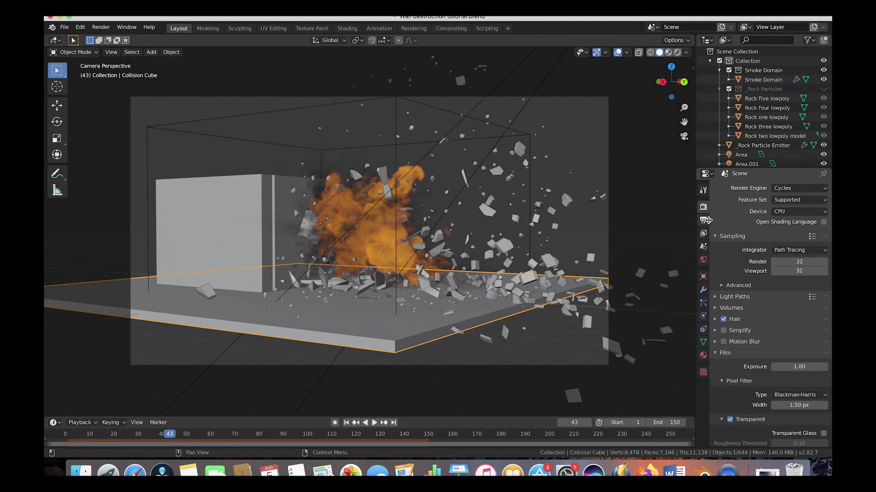
Set the output resolution scale to 100% and the output file format to OpenEXR
left_click(704, 221)
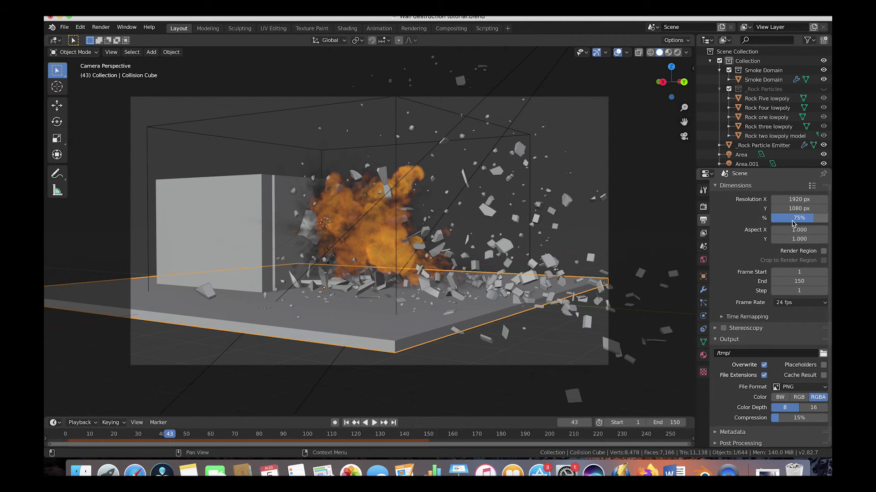
left_click_drag(793, 223, 818, 223)
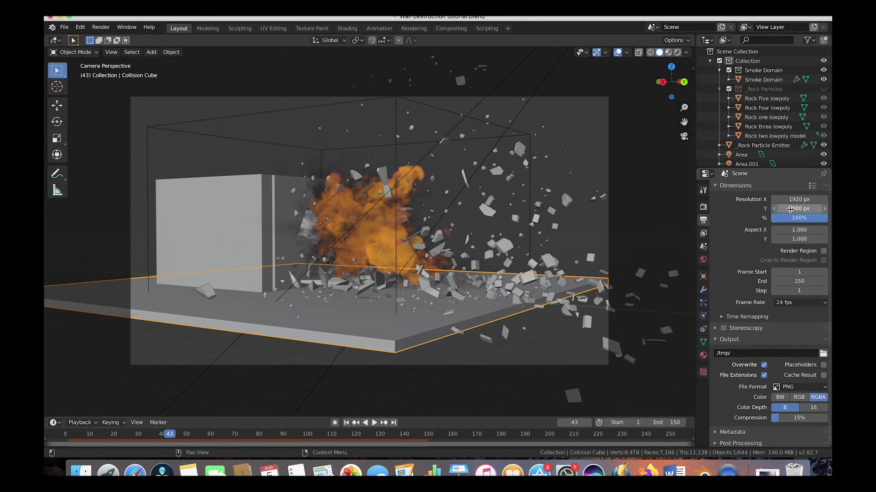
scroll(780, 393, "down", 1)
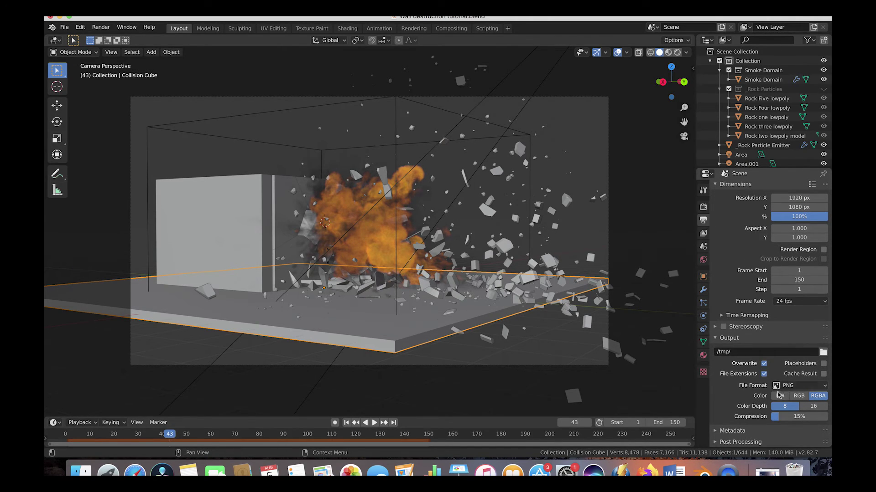
left_click(786, 386)
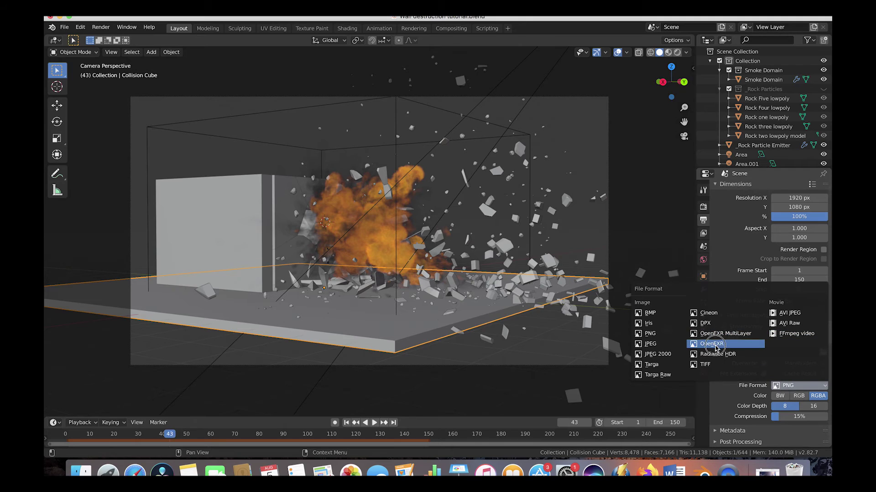
left_click(715, 349)
scroll(775, 365, "down", 1)
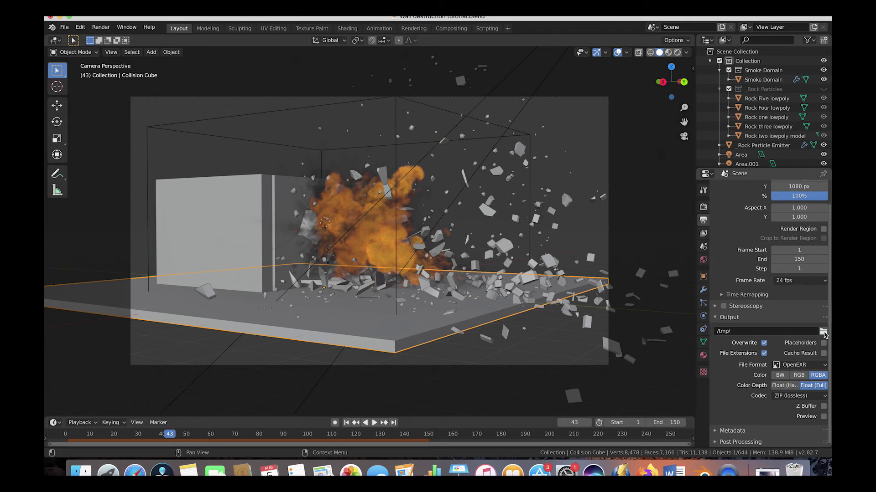
Create a "Wall destruction render beauty pass" folder for the render output and name the file "Wall destruction beauty pass"
left_click(823, 332)
double_click(345, 176)
double_click(333, 158)
left_click(373, 110)
type("Wall destruction render")
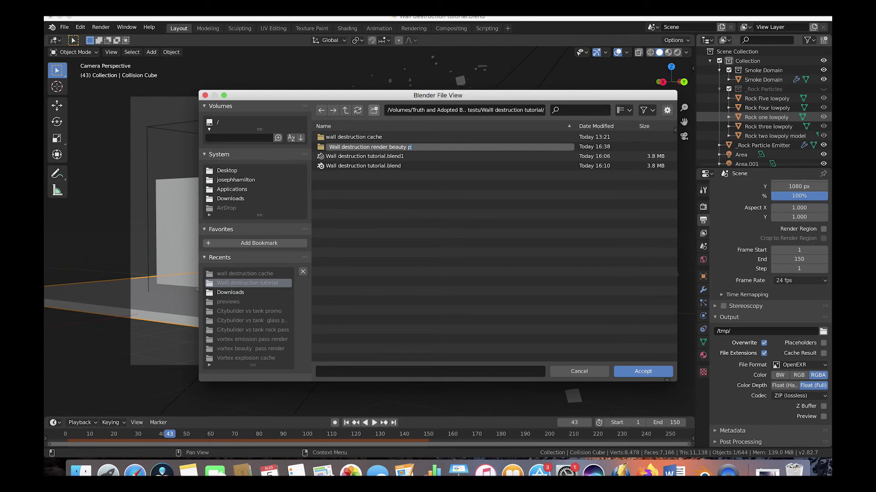
type("b")
type("eauty pass")
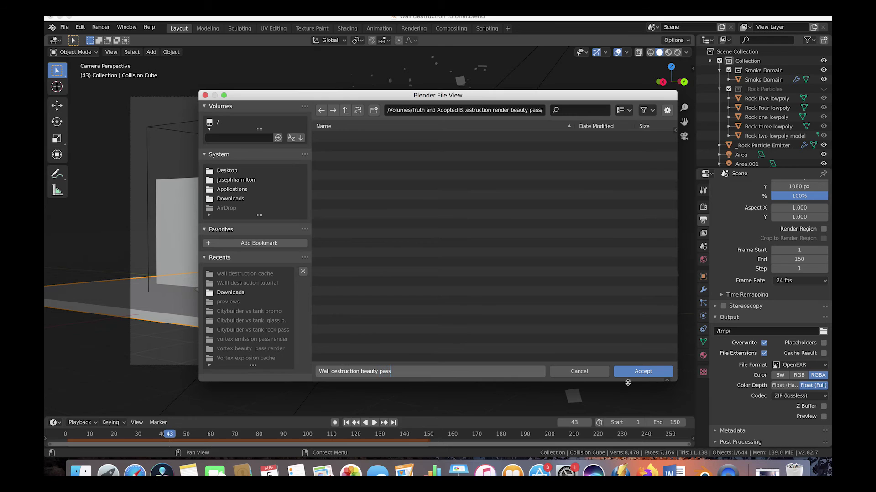
key("Return")
left_click(664, 372)
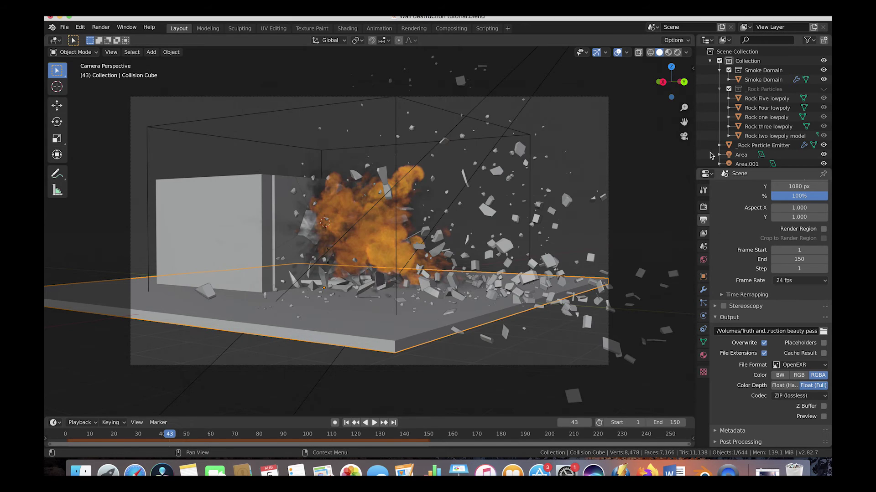
Enable the view layer's Emission light pass and turn on node use in the compositor
left_click(703, 234)
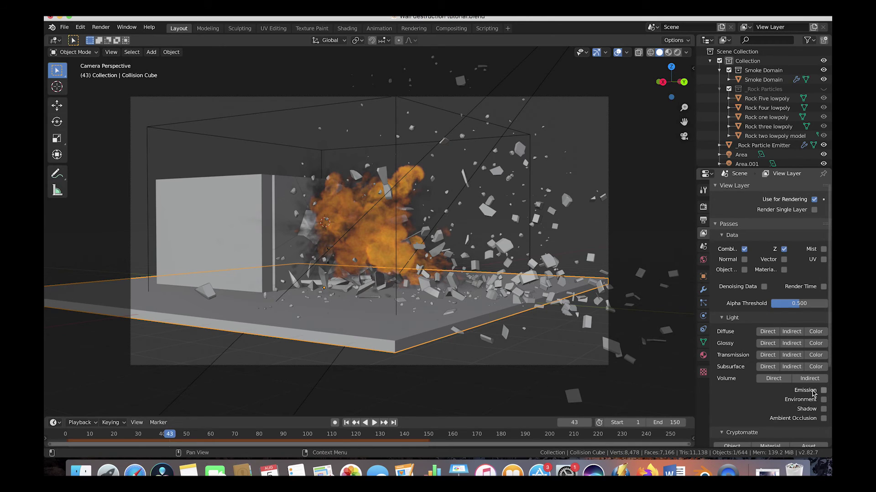
left_click(823, 391)
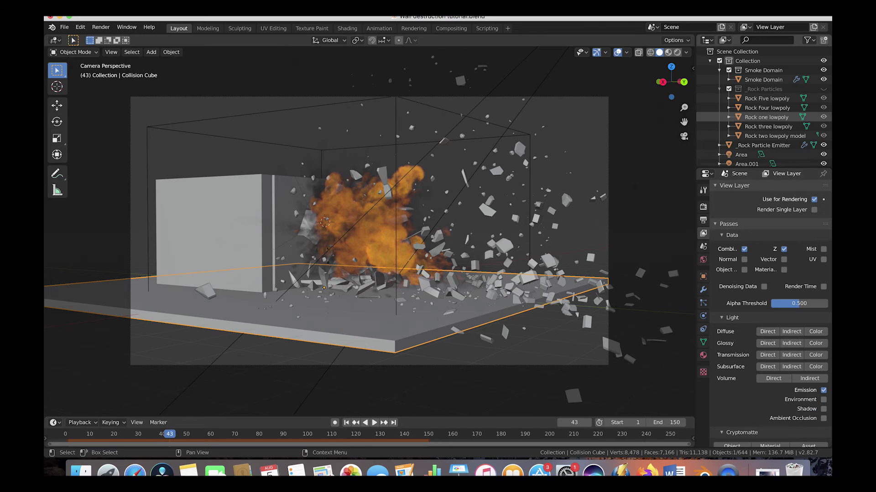
left_click(451, 29)
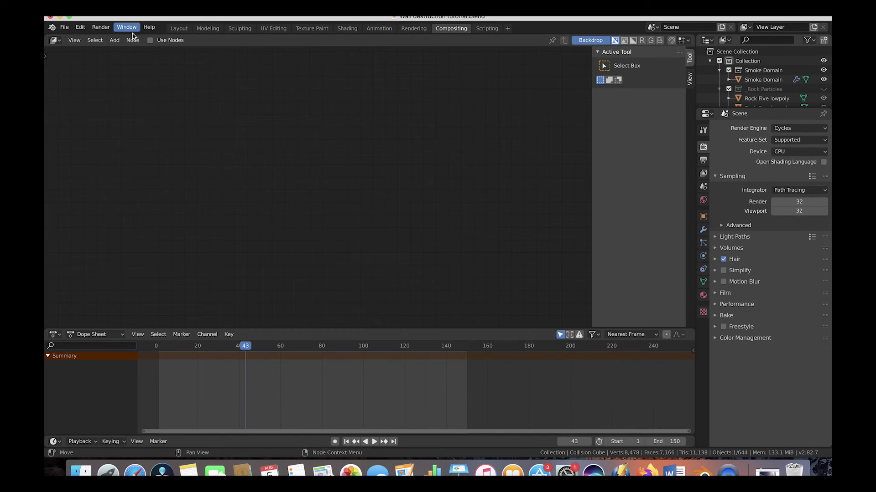
left_click(150, 40)
key("Home")
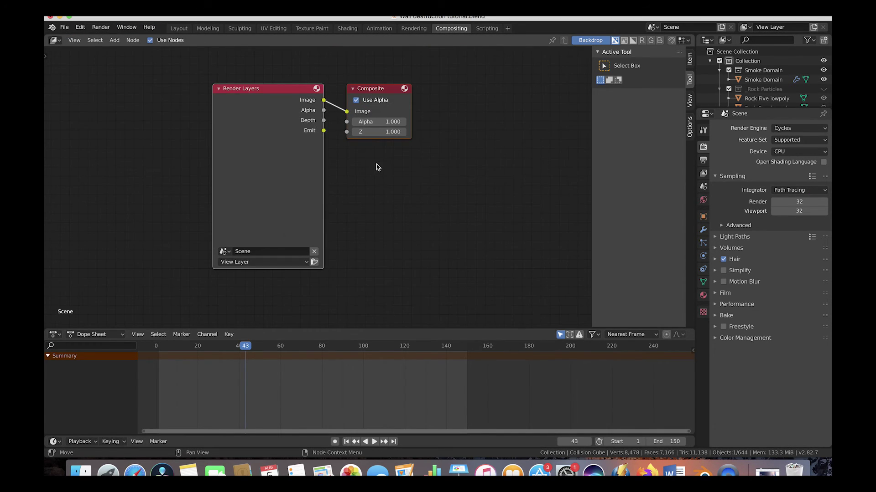
Add a File Output node and connect the Render Layers' Emit output to its Image input
key("shift+a")
mouse_move(388, 233)
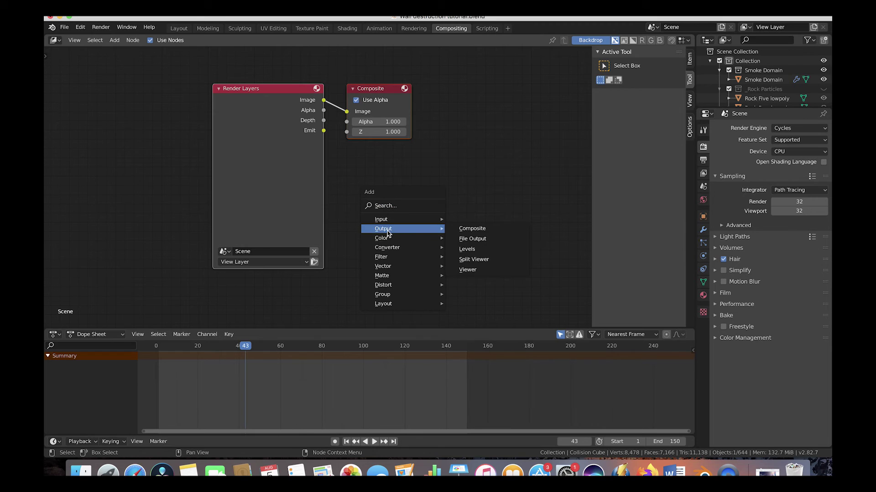
left_click(486, 239)
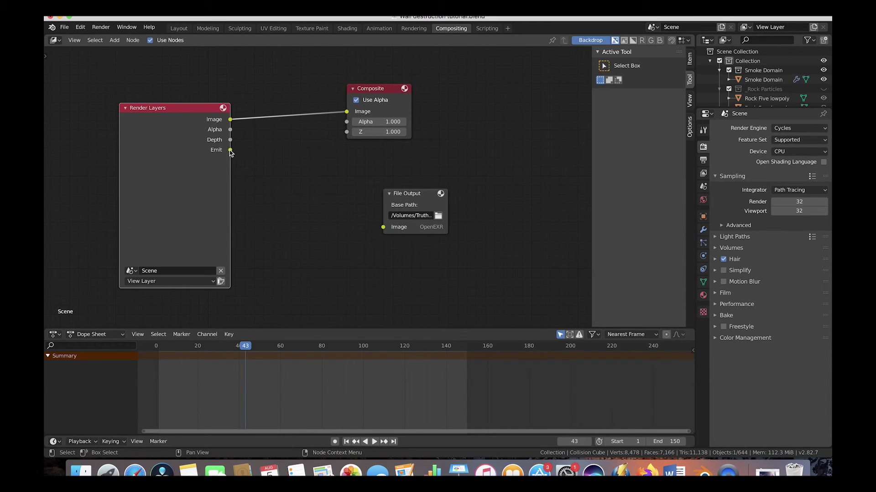
left_click_drag(230, 151, 386, 231)
Point the File Output node to a new "Wall destruction emission pass" folder, with "emission" in the file name
left_click(438, 216)
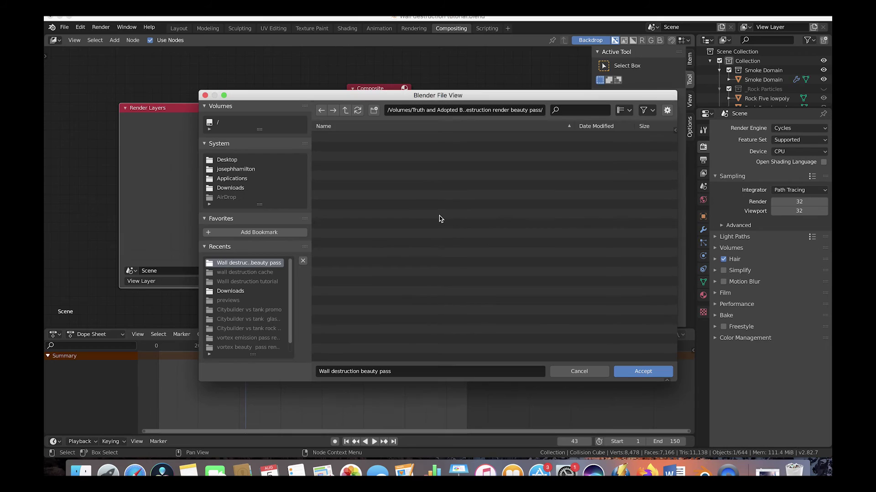
left_click(246, 281)
left_click(374, 110)
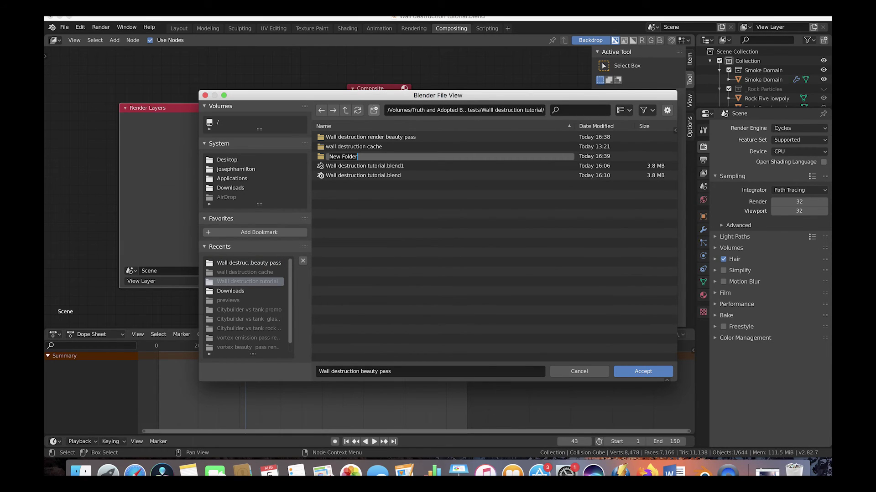
type("Wall destruction emission pass")
key("Return")
double_click(354, 146)
double_click(369, 371)
type("emission")
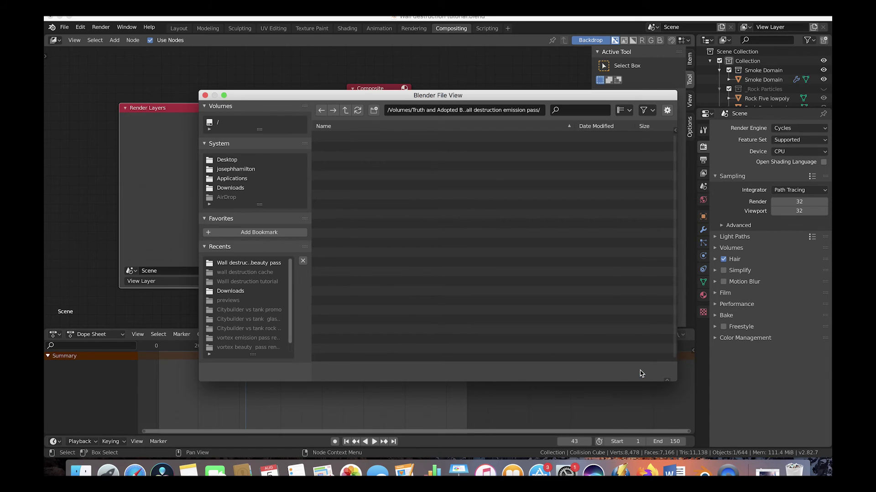
left_click(642, 371)
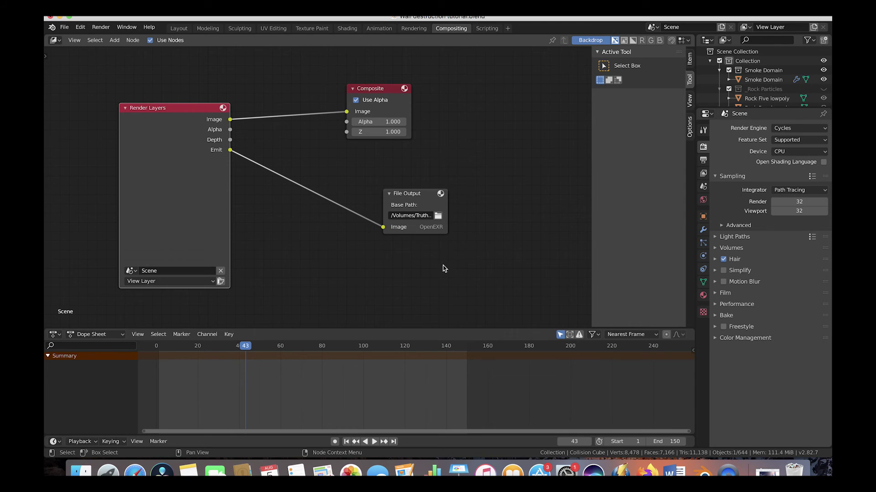
Render frame 43 as a still image from the Layout workspace, inspect the explosion and debris closely, and close the result
left_click(179, 28)
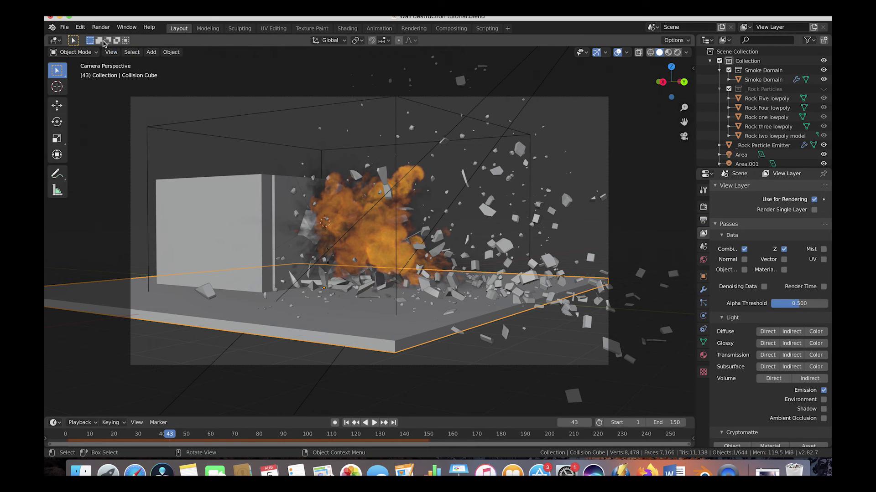
left_click(101, 28)
left_click(120, 39)
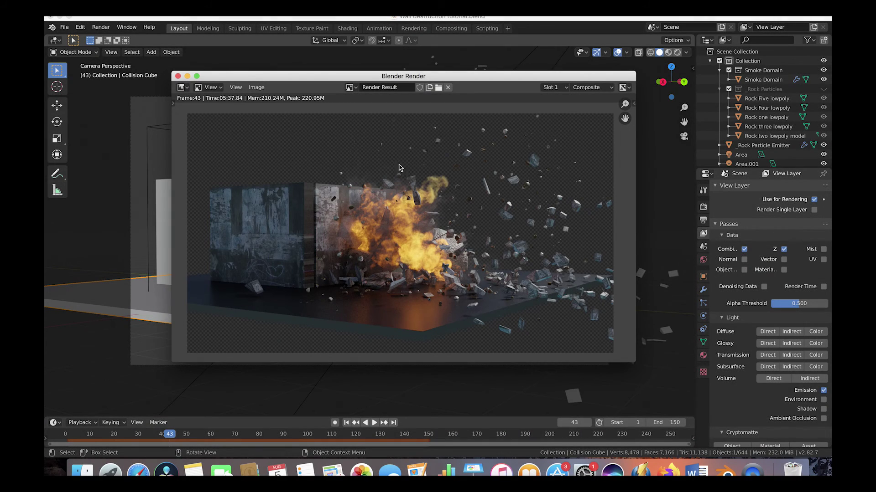
scroll(400, 273, "up", 3)
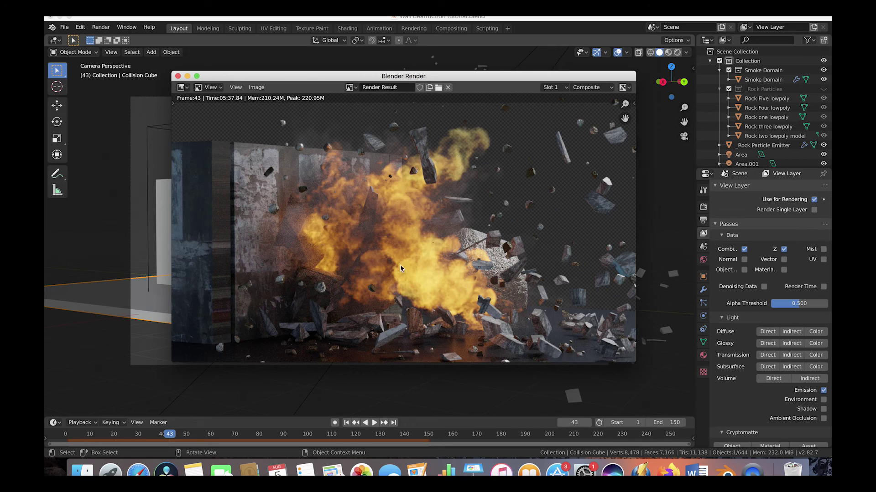
scroll(408, 205, "down", 1)
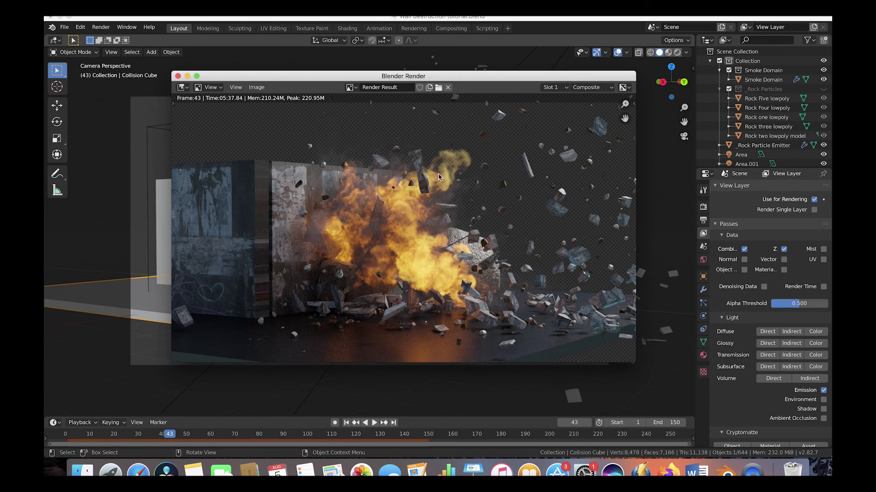
scroll(386, 214, "down", 1)
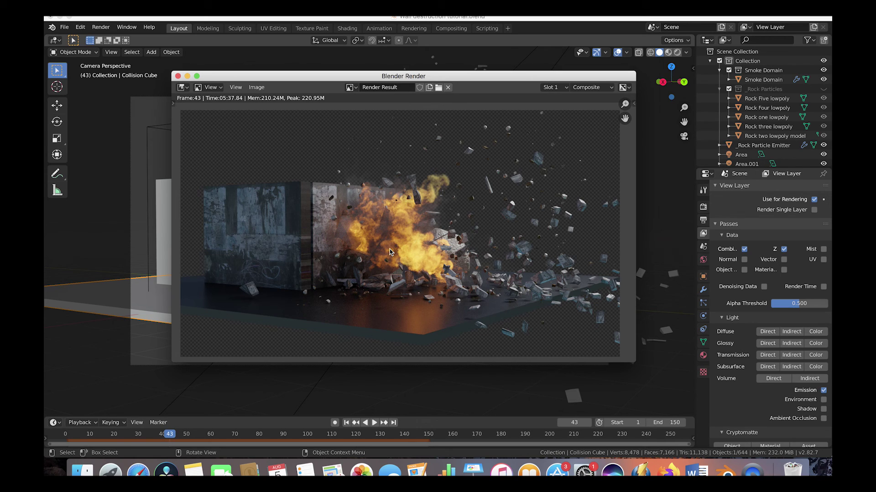
key("Escape")
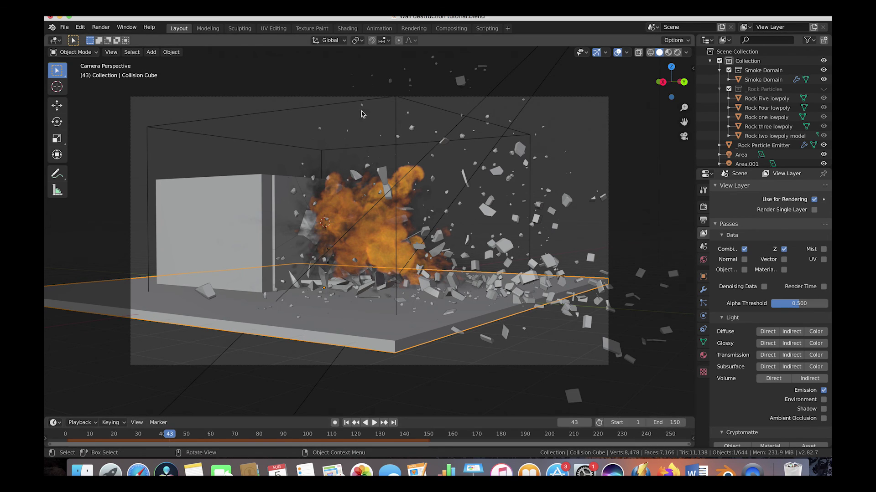
Start rendering the full animation
left_click(101, 27)
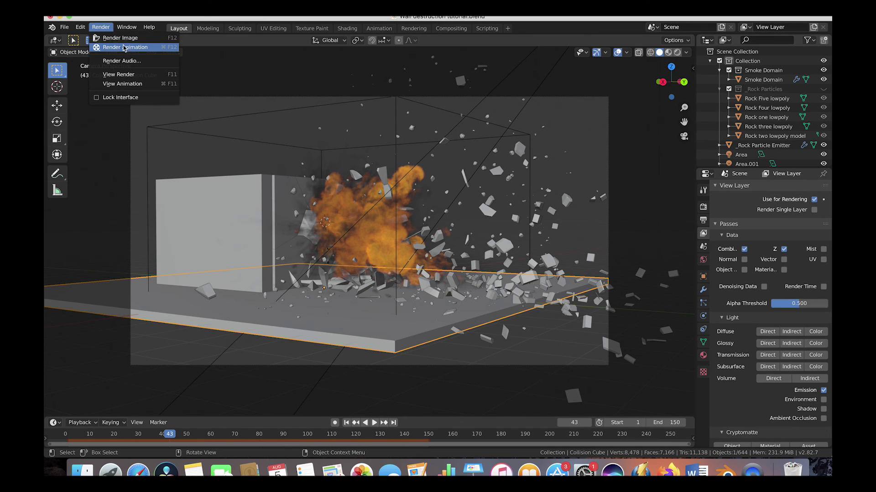